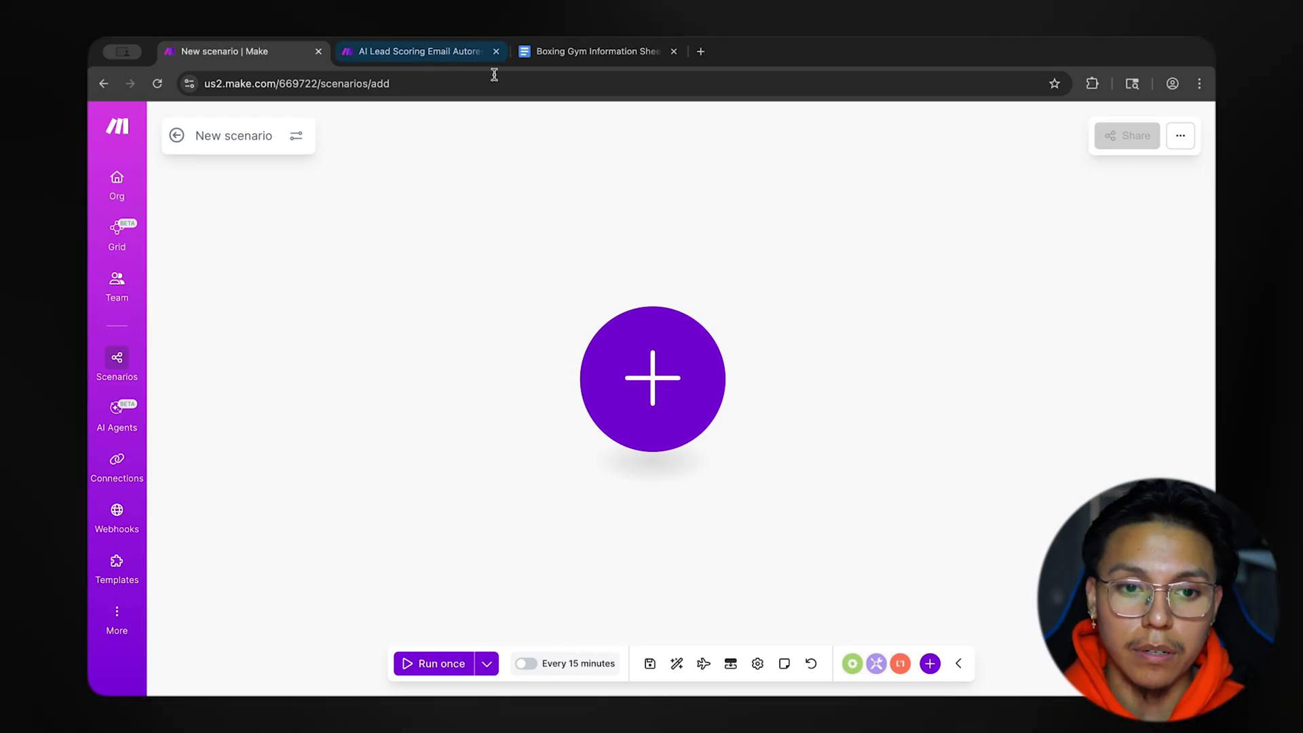
Examine the module flow of the AI Lead Scoring Email Autoresponder scenario, from watching emails to sending a reply.
click(411, 52)
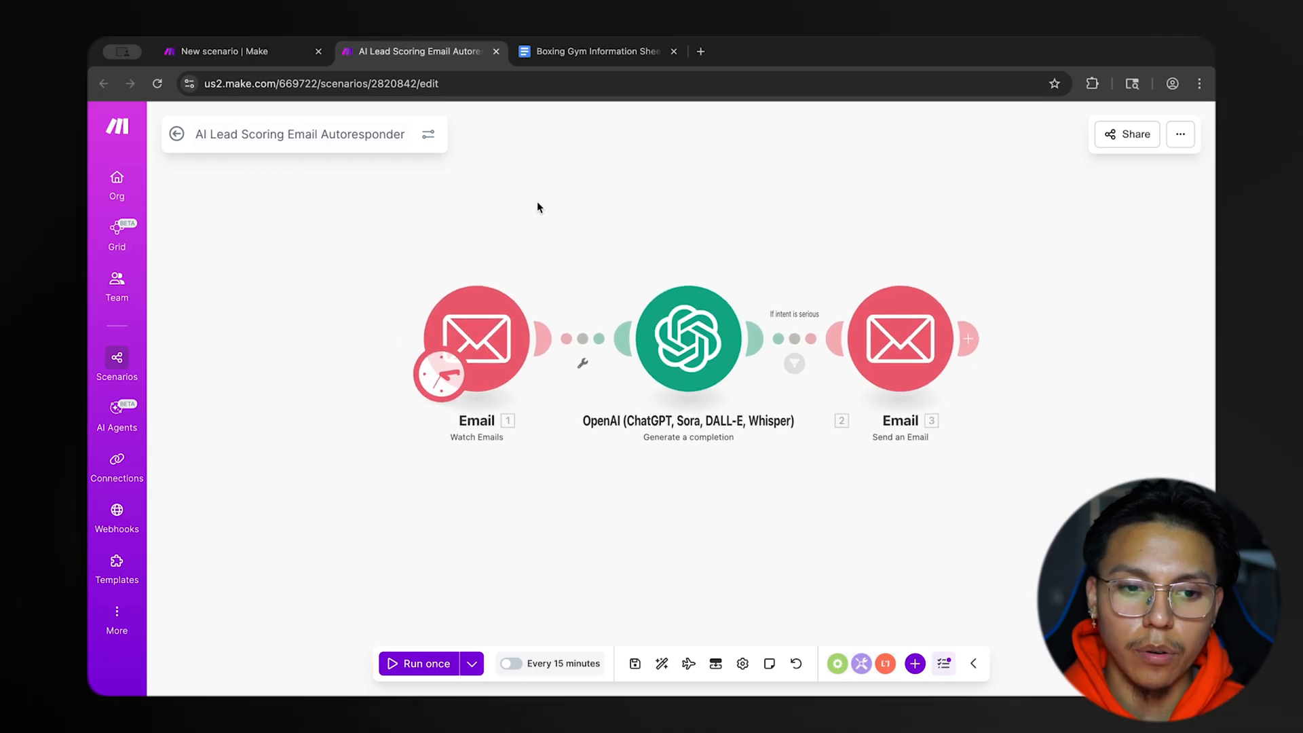
drag(598, 206, 513, 207)
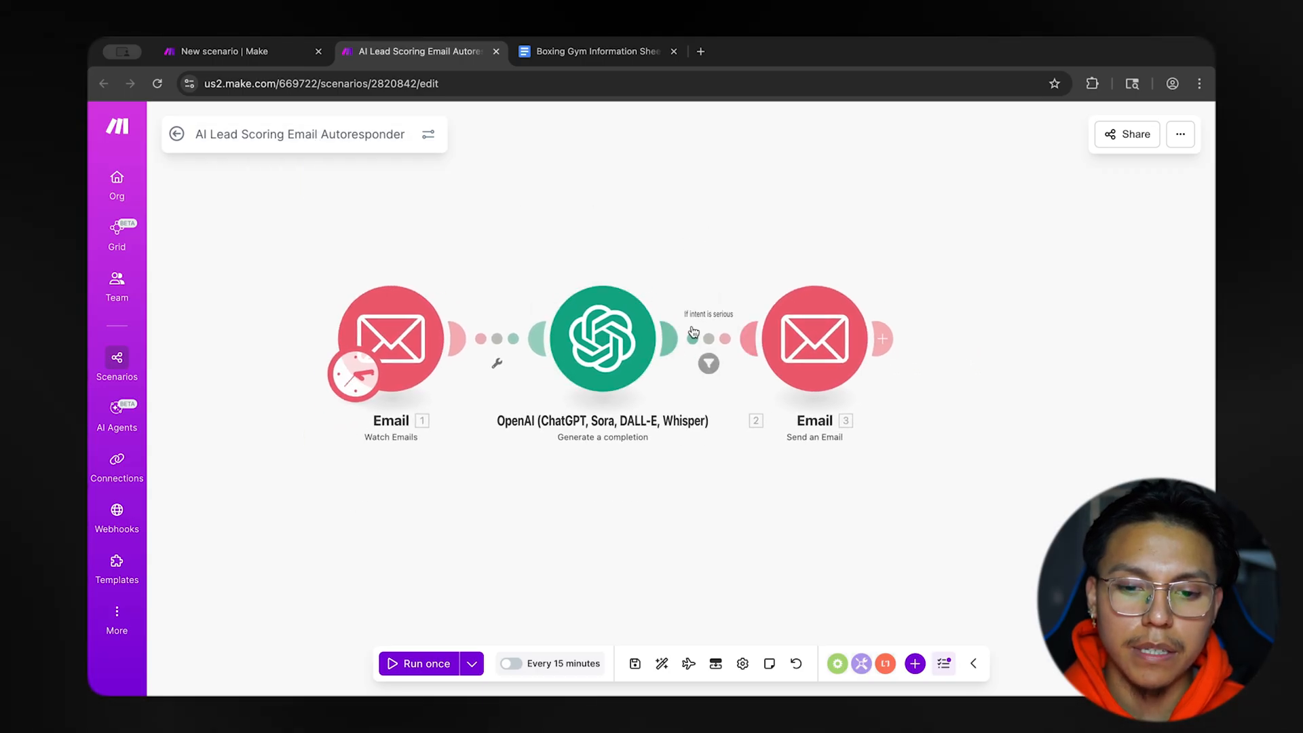
drag(691, 265, 717, 271)
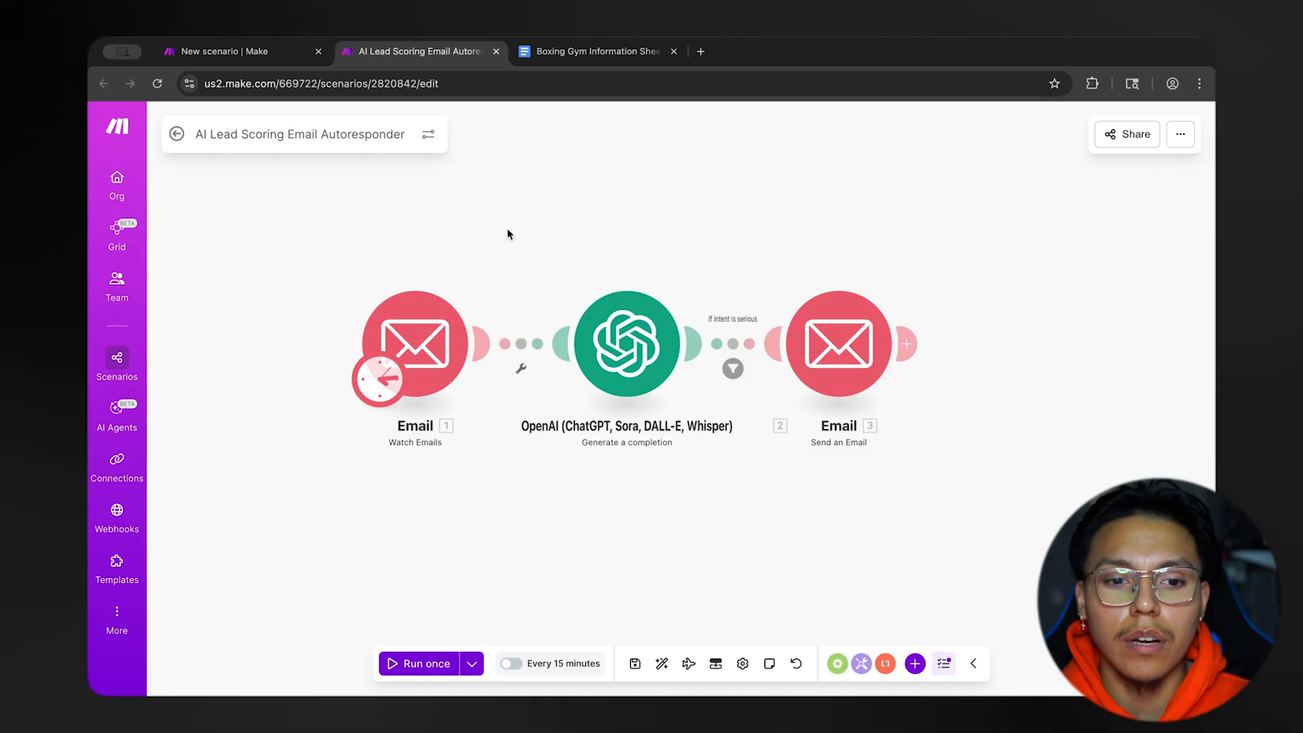
Switch to the Boxing Gym Information Sheet in Google Docs and review its title, basic details and hours sections.
click(611, 54)
scroll(679, 369, down, 1)
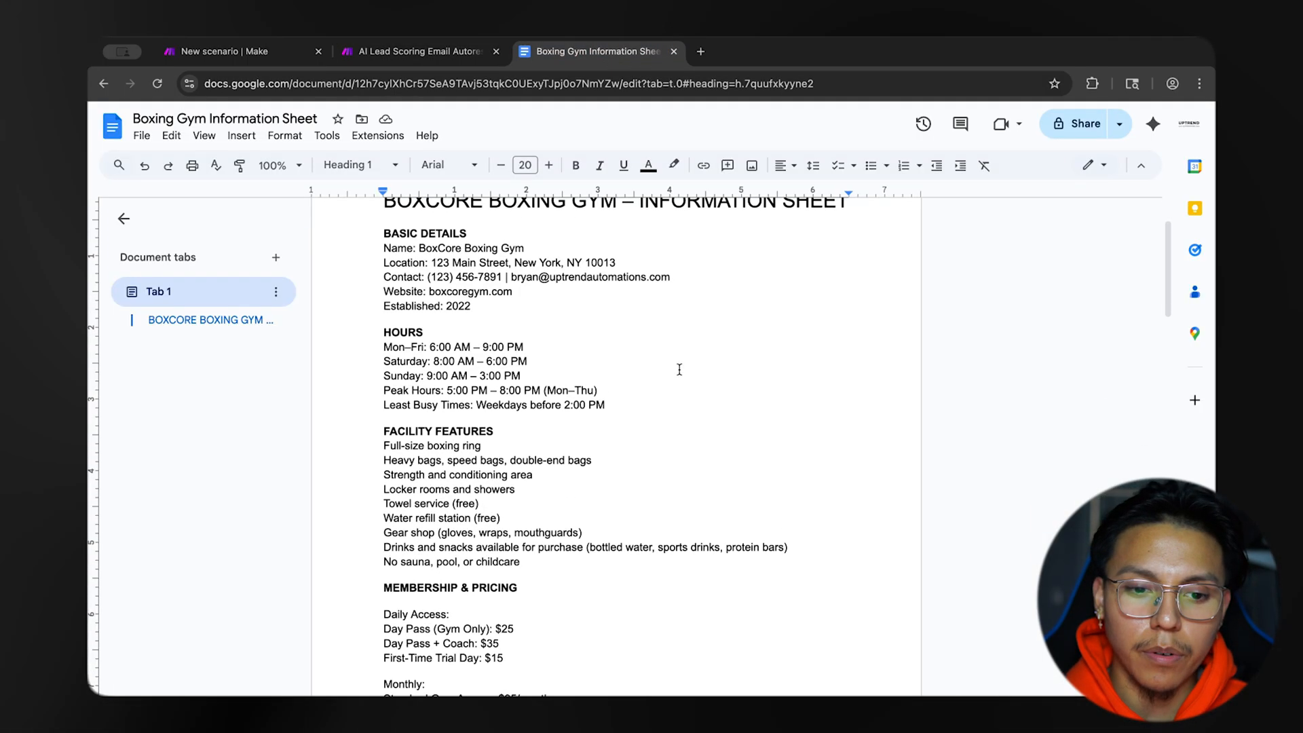
scroll(680, 369, down, 1)
scroll(679, 369, up, 3)
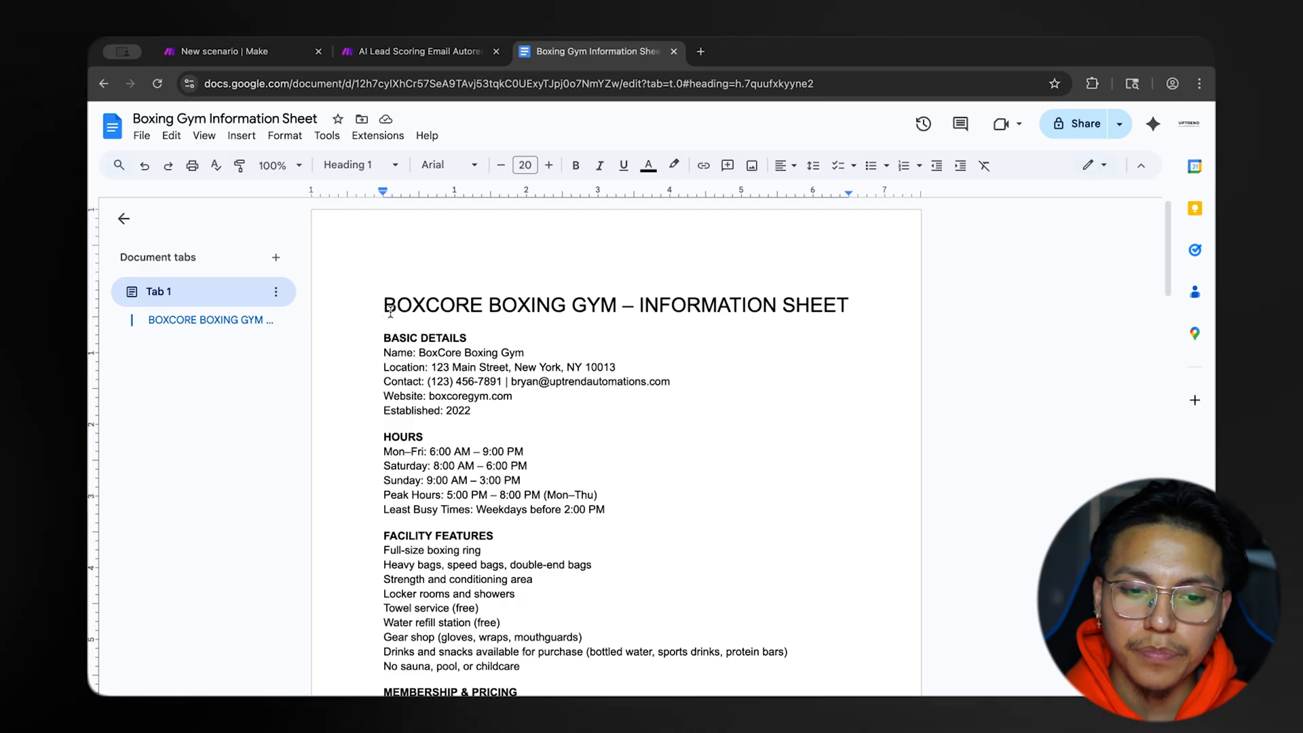
drag(383, 306, 648, 305)
drag(441, 306, 783, 335)
scroll(774, 373, down, 1)
double_click(728, 402)
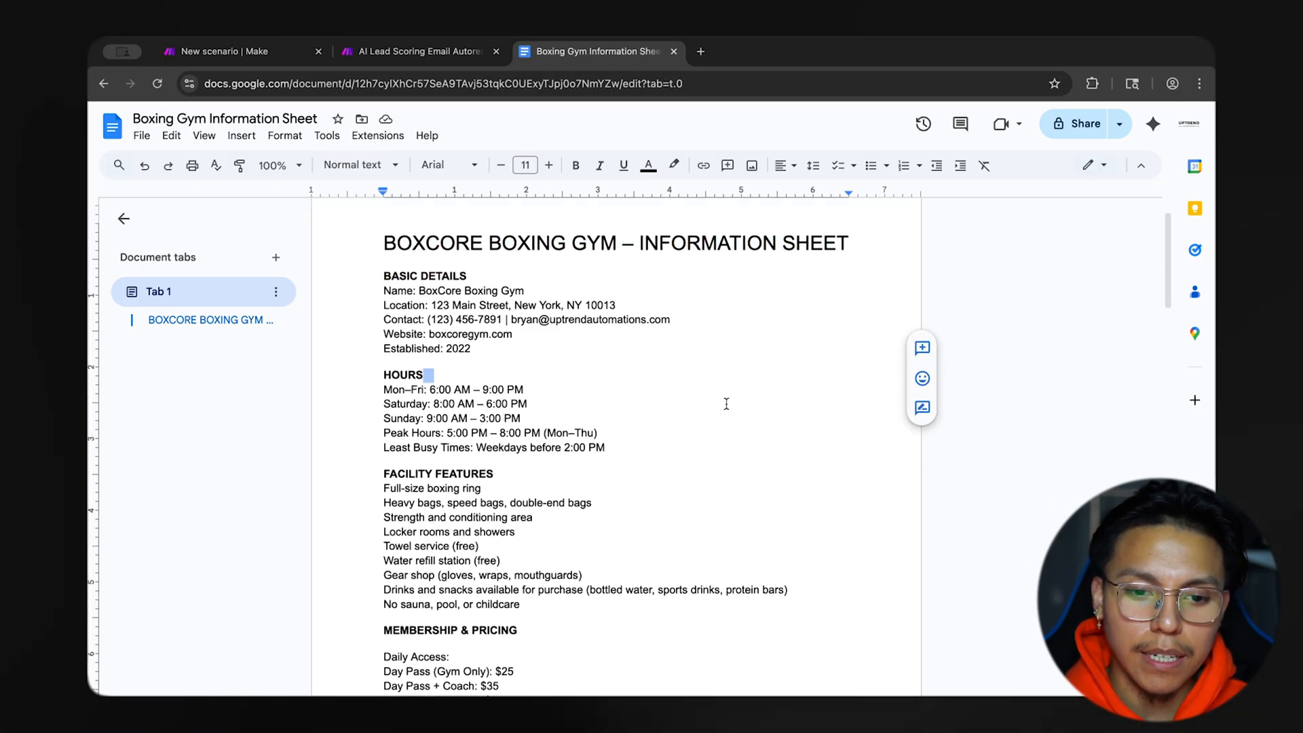
scroll(708, 402, down, 2)
scroll(708, 402, up, 2)
click(505, 379)
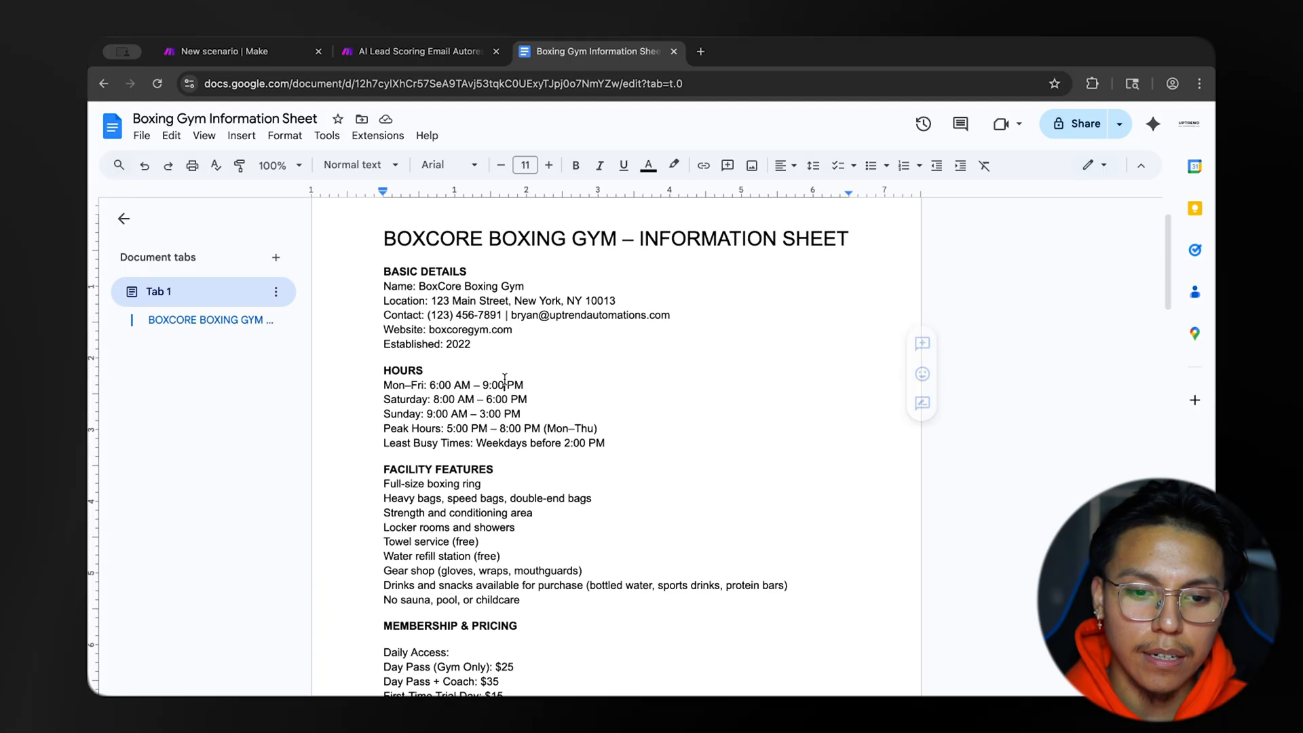
Read the information sheet's membership and pricing section, including daily access rates, and skim the remaining sections through to the staff details.
scroll(502, 407, down, 4)
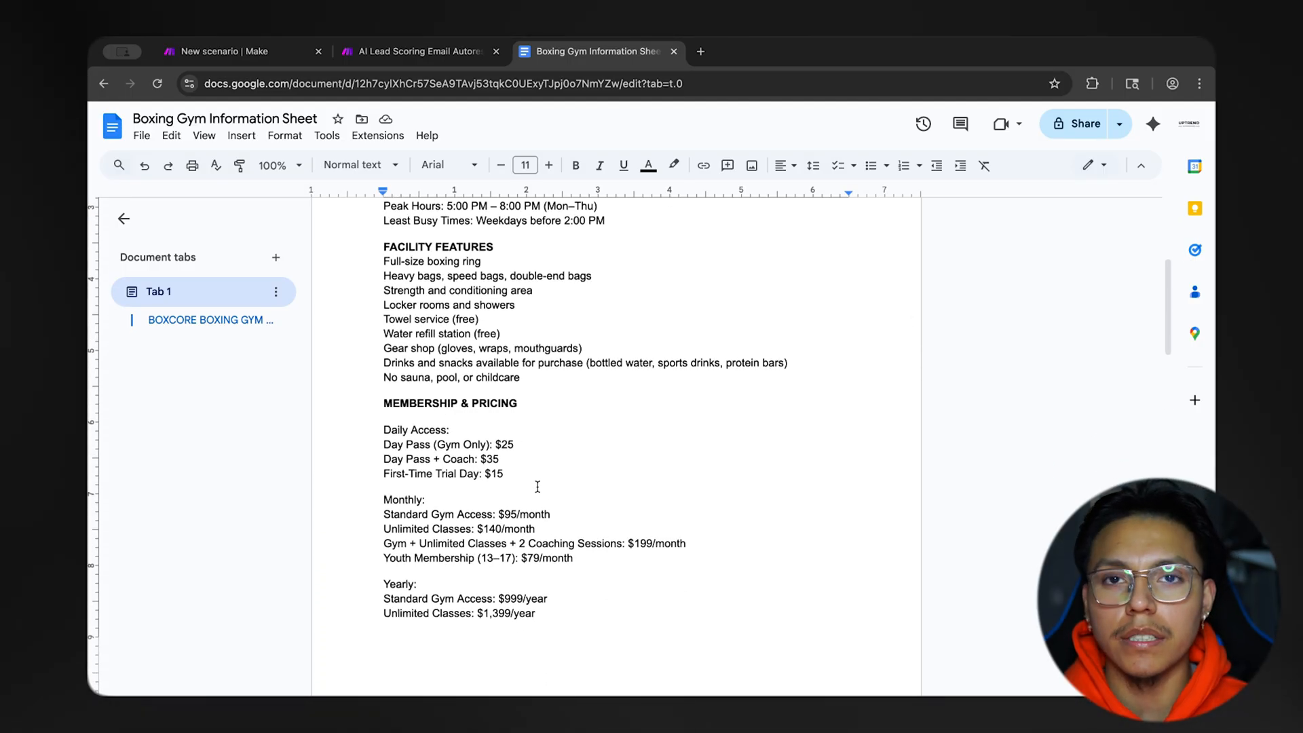
scroll(538, 487, down, 2)
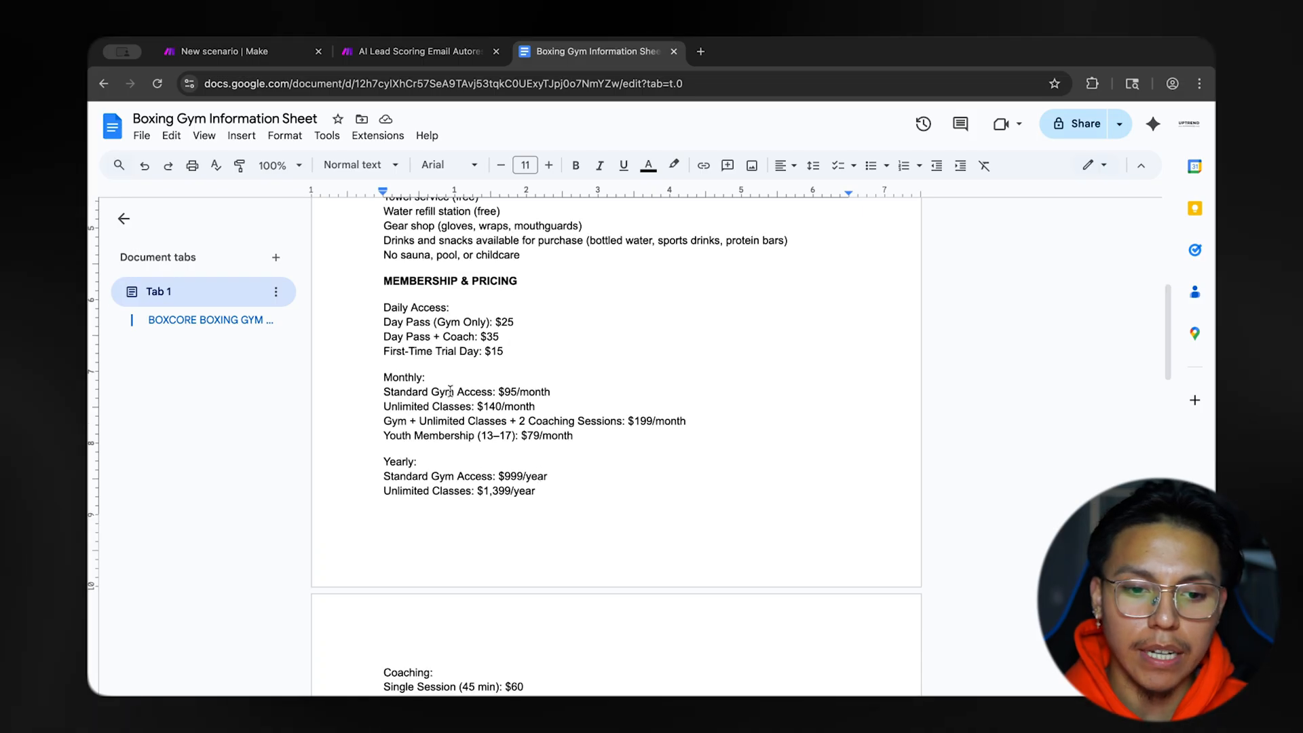
scroll(509, 468, down, 3)
scroll(510, 489, down, 3)
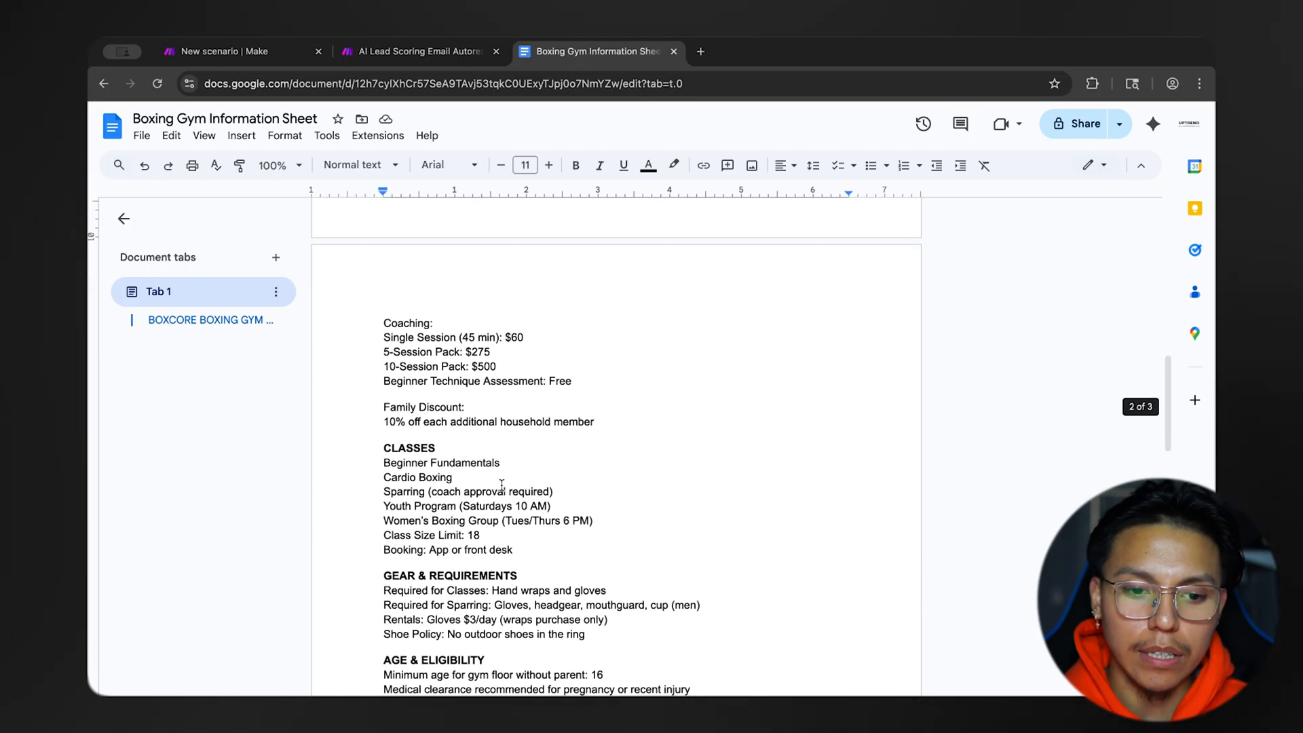
scroll(473, 419, up, 4)
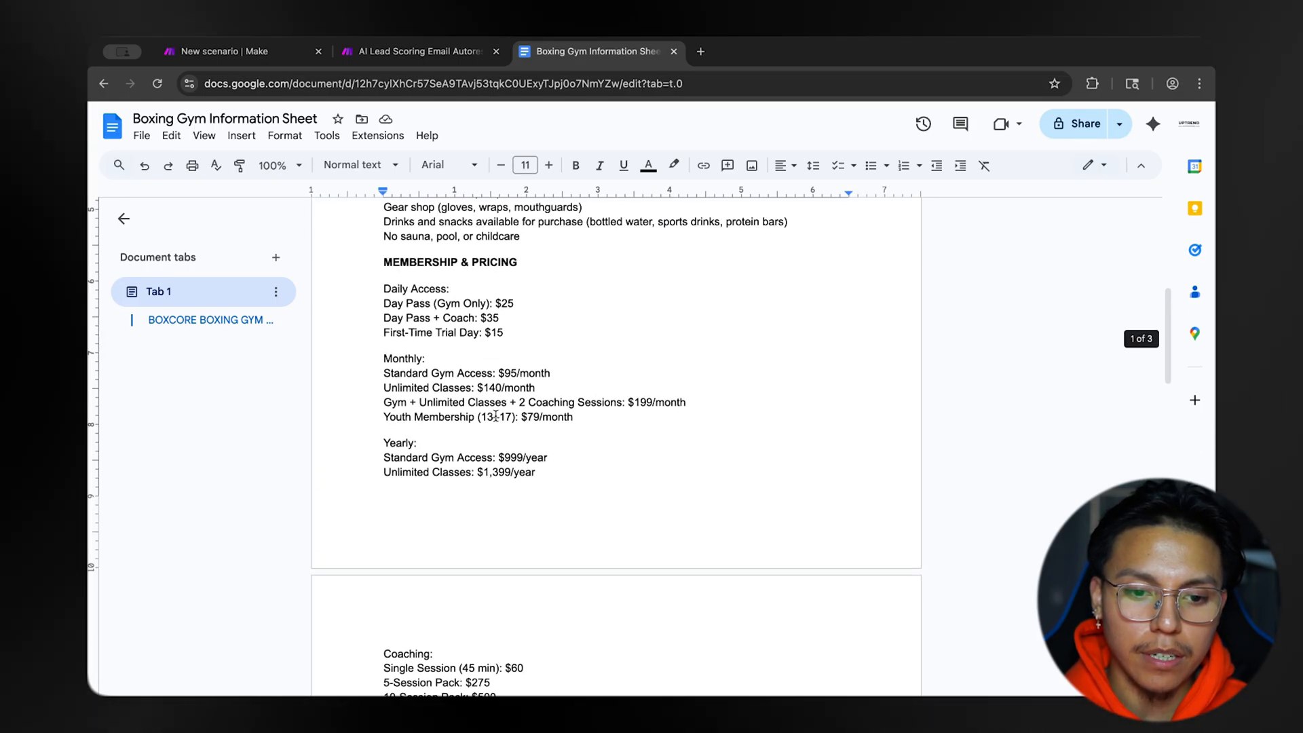
scroll(496, 417, up, 1)
drag(399, 321, 509, 321)
click(400, 334)
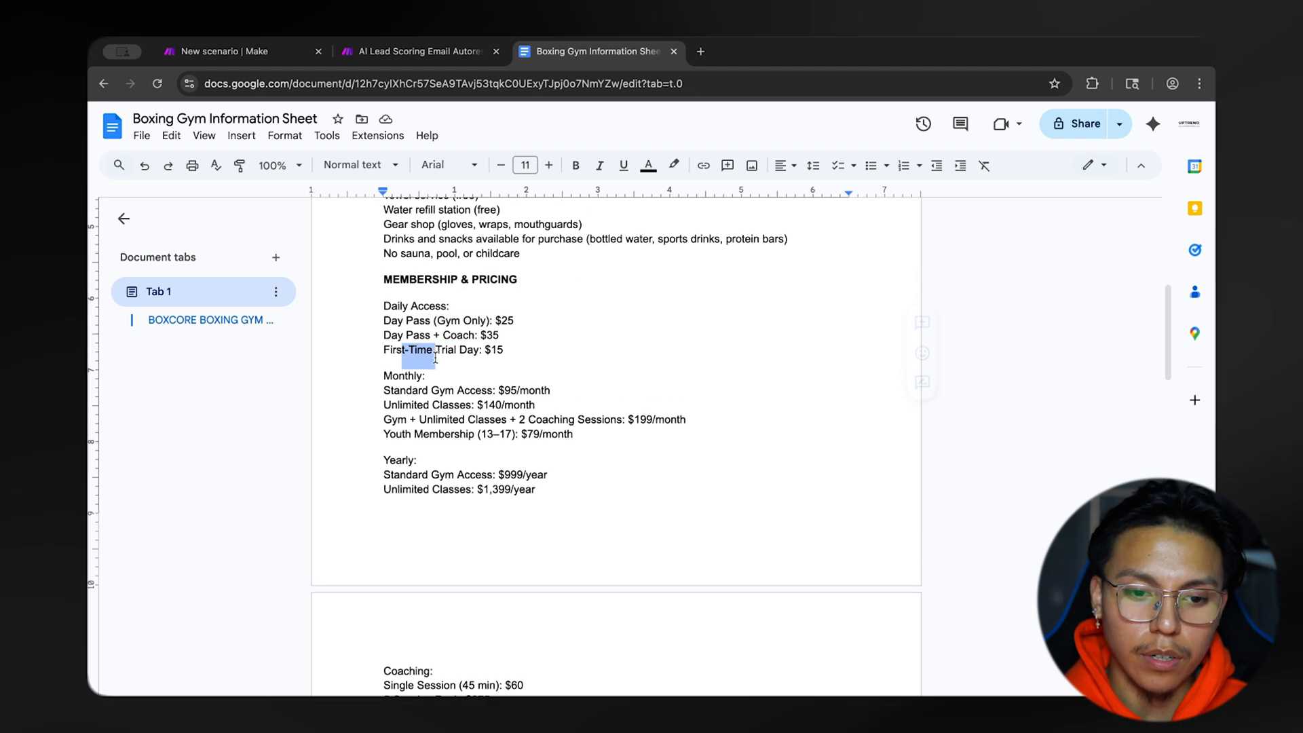
drag(435, 357, 481, 351)
scroll(550, 405, down, 10)
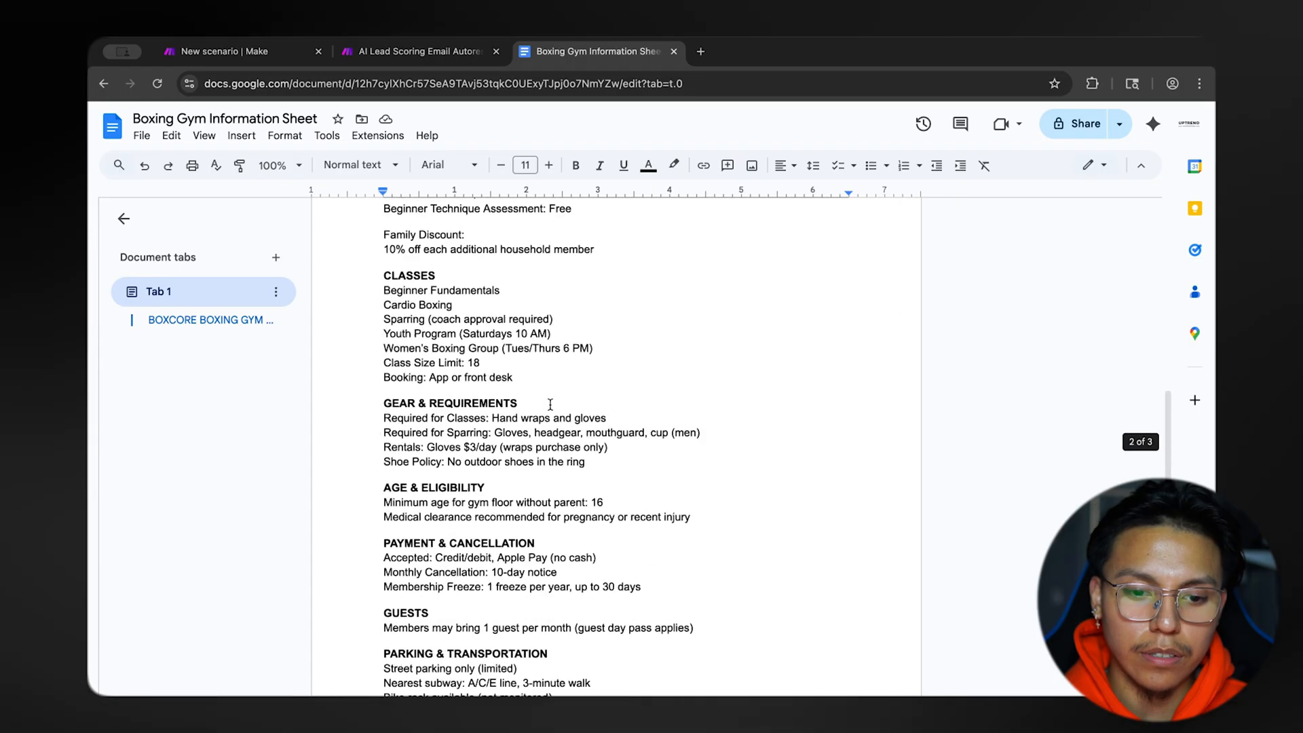
scroll(608, 454, down, 10)
scroll(608, 455, down, 5)
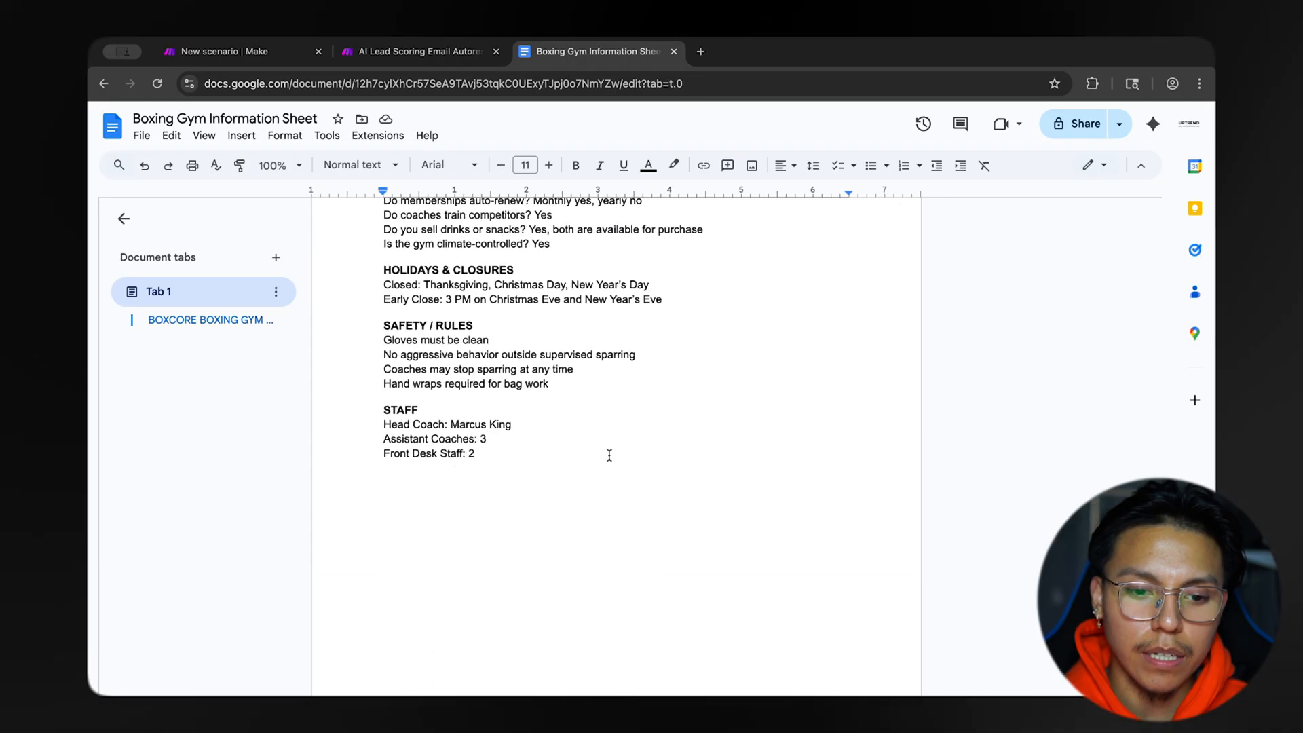
scroll(609, 455, up, 10)
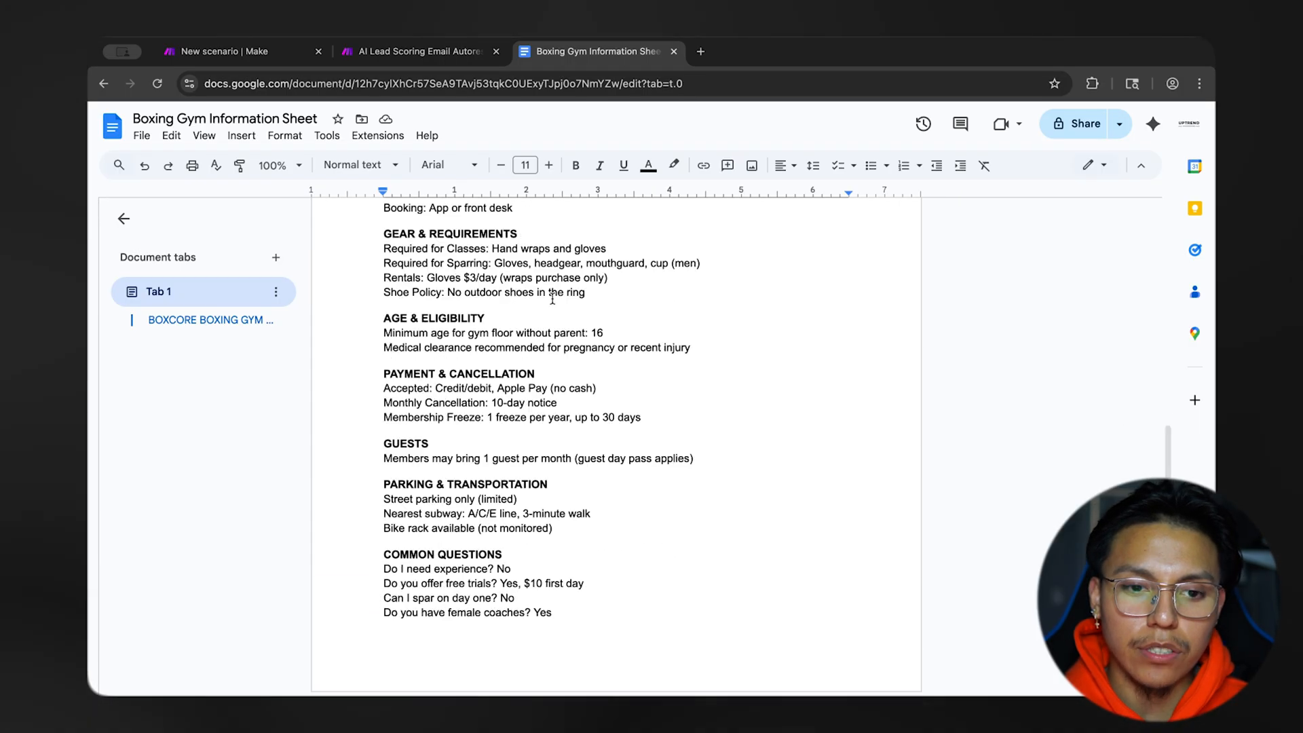
Revisit the blank scenario, the finished autoresponder scenario and the gym information sheet to compare what the build needs.
click(257, 60)
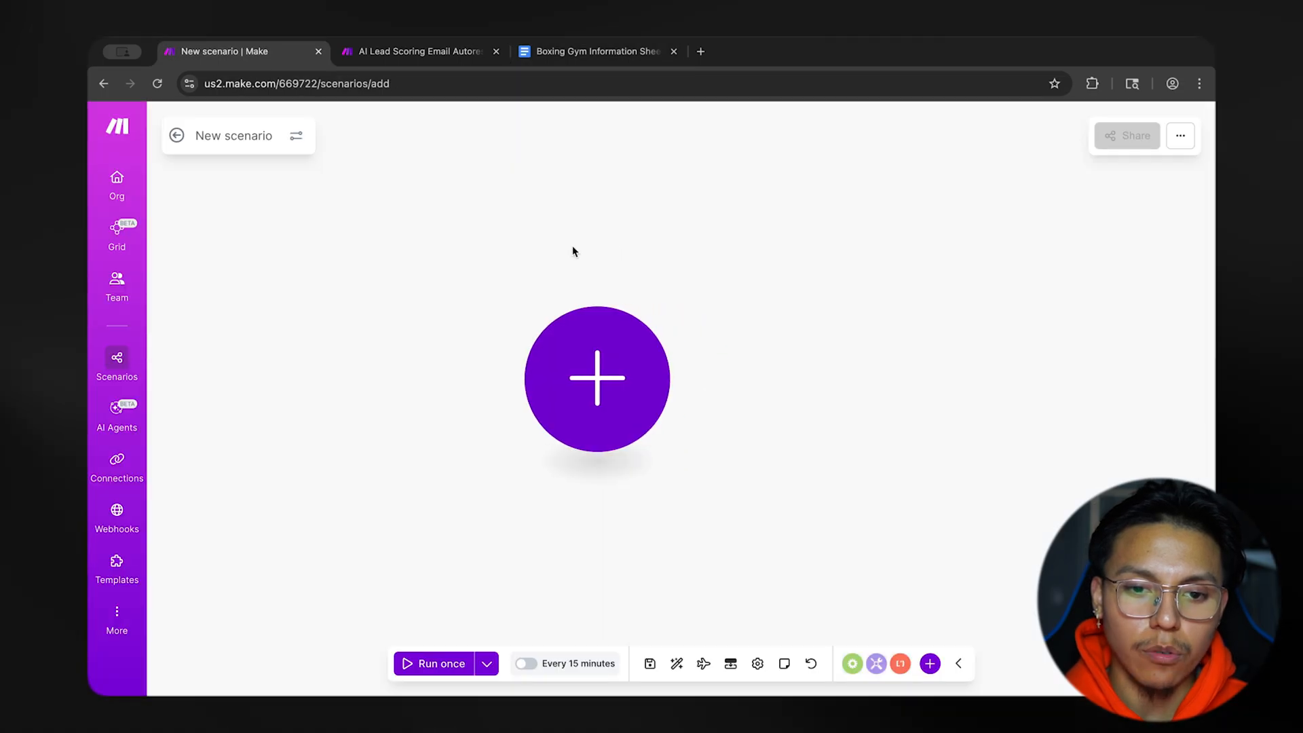
click(427, 55)
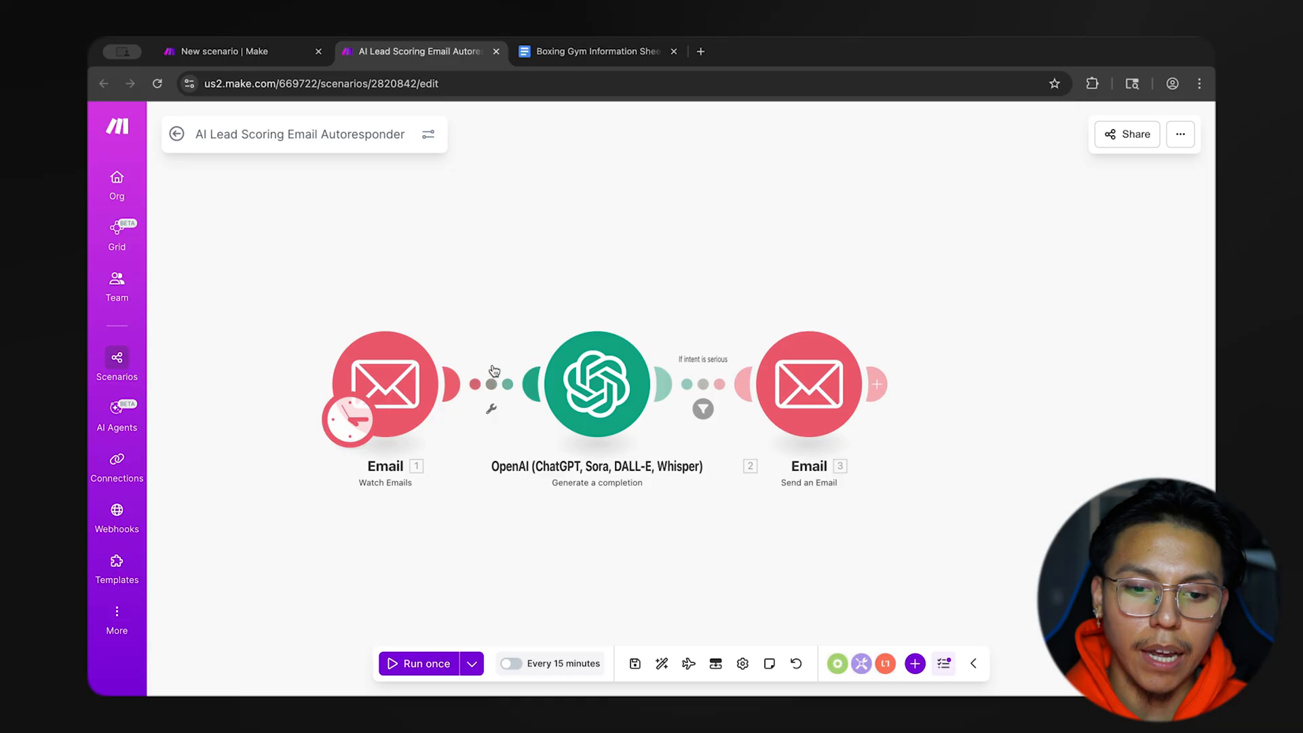
click(610, 51)
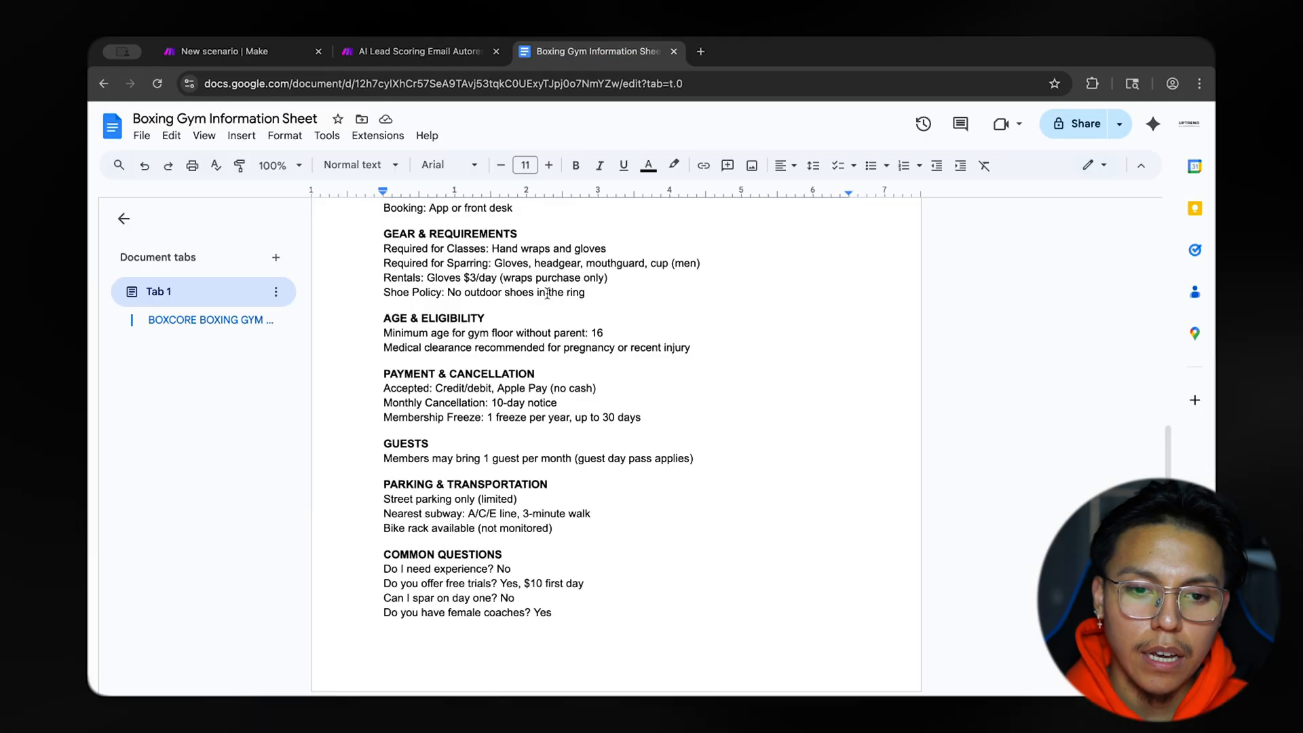
click(456, 62)
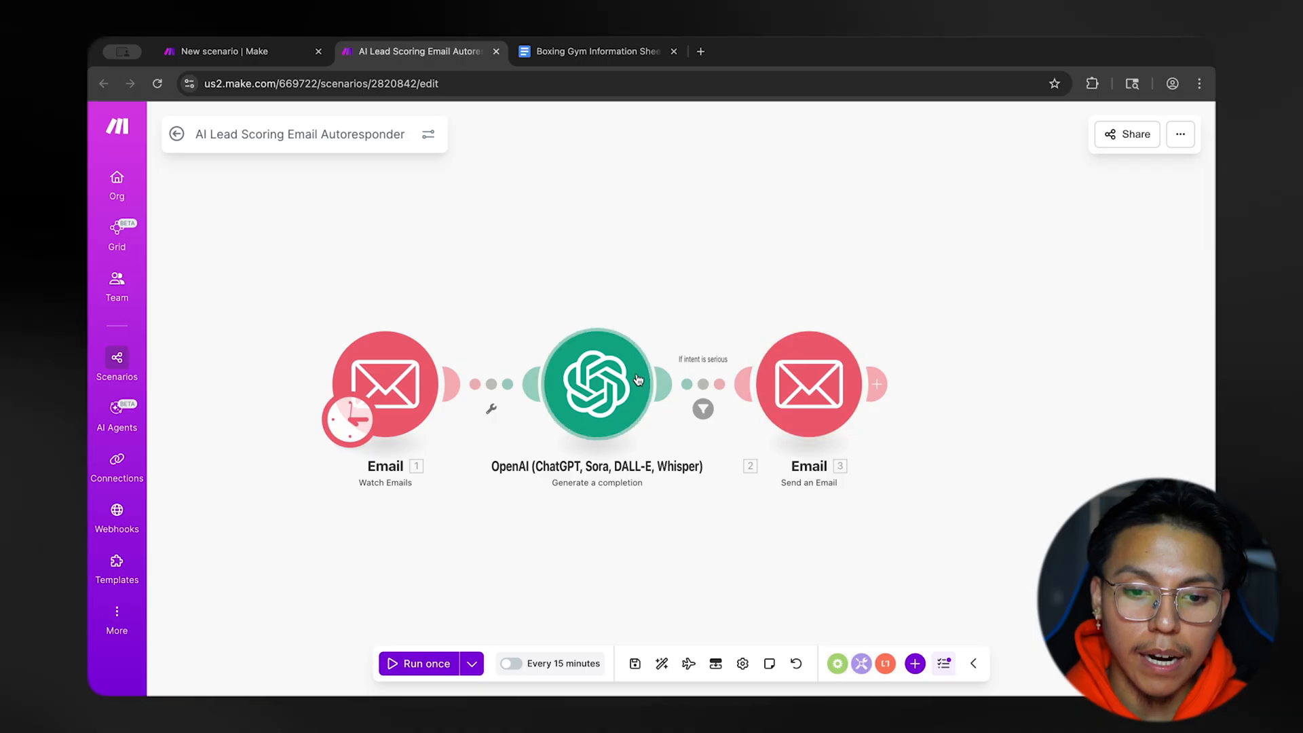
In the blank new scenario, add the built-in Email app's Watch Emails trigger as the first module.
click(271, 52)
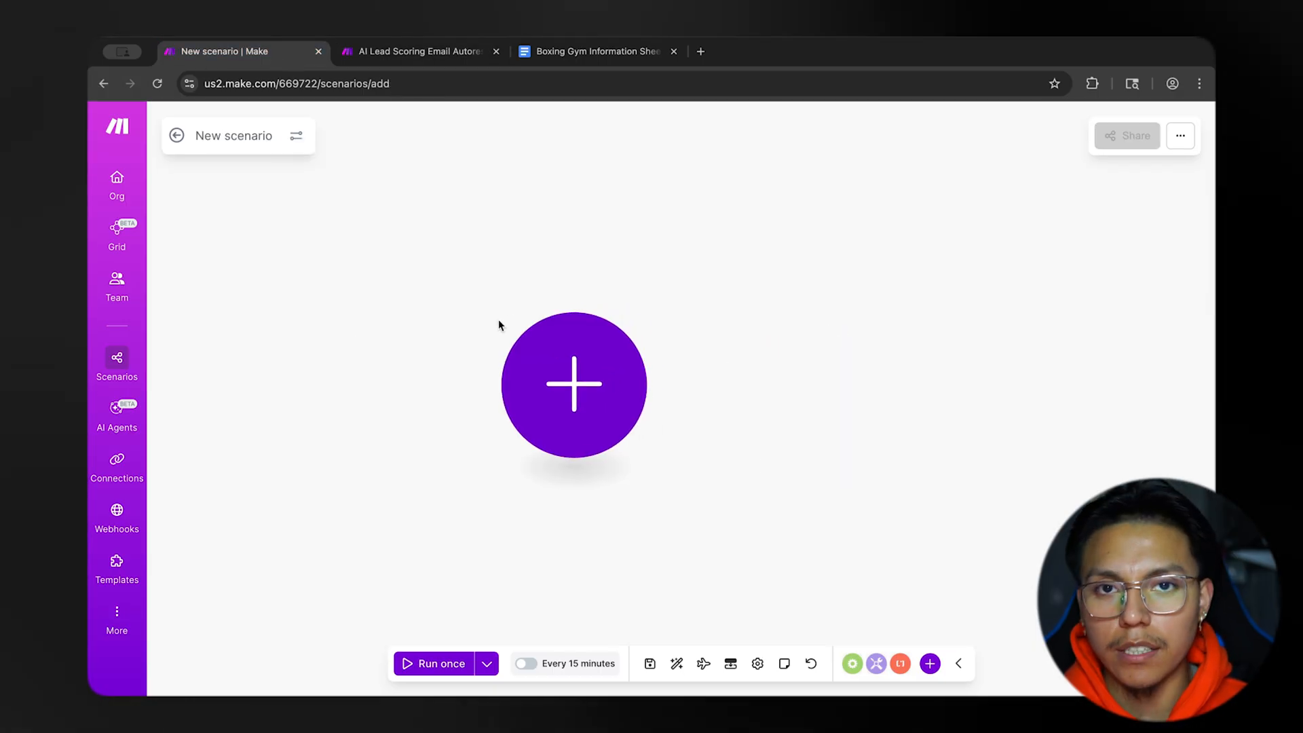
click(599, 372)
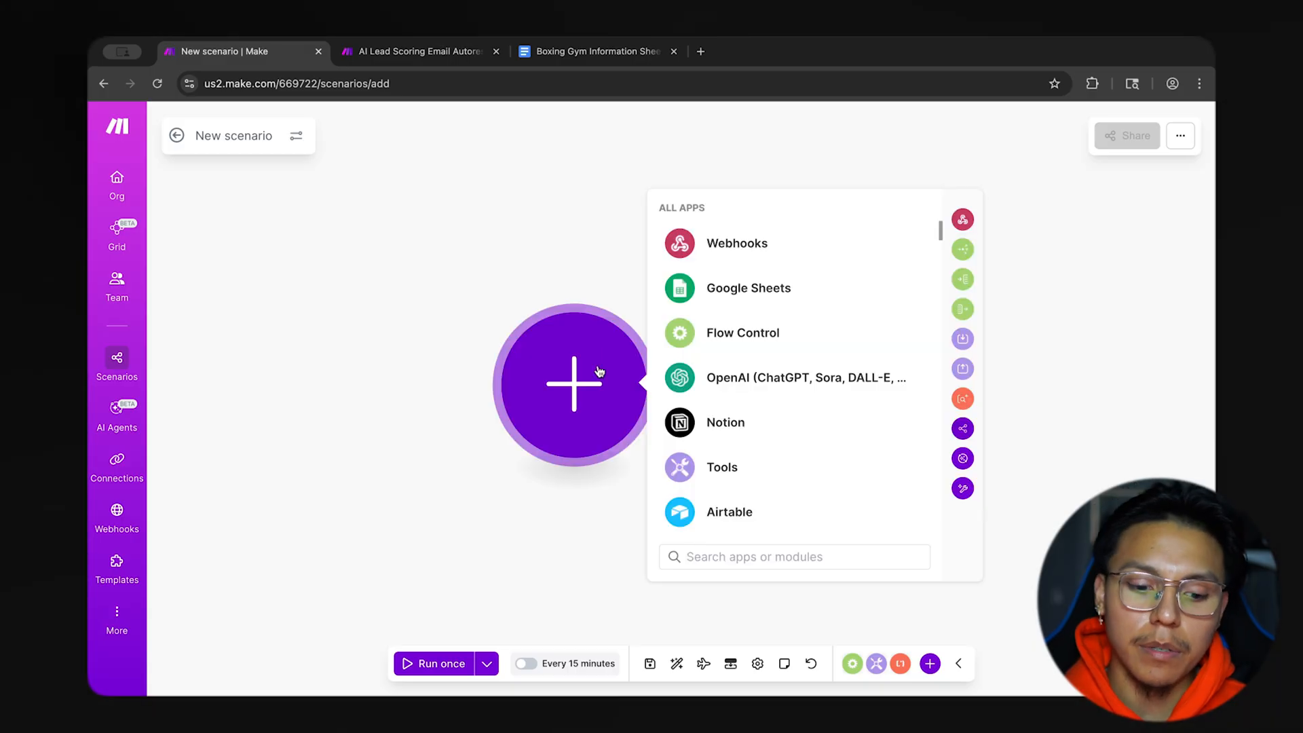
text(send)
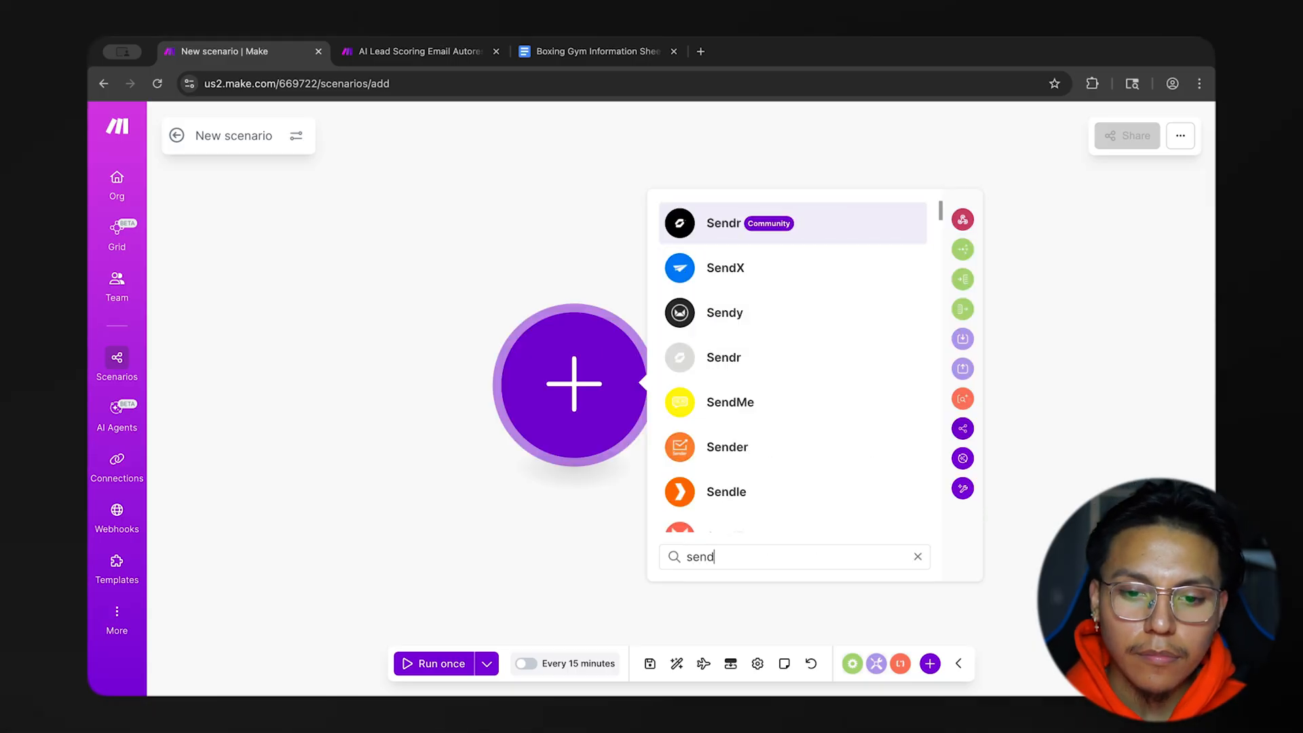
key(BackSpace)
key(BackSpace)
key(BackSpace)
key(BackSpace)
text(email)
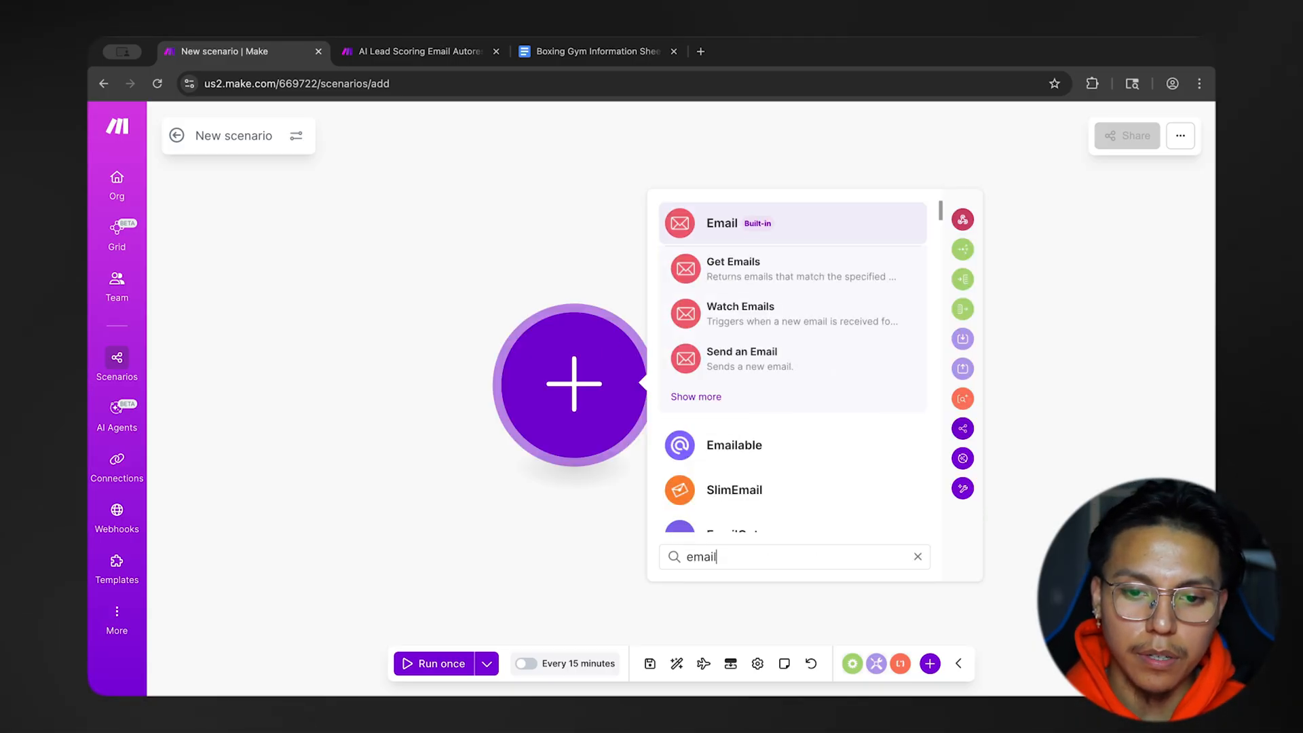
click(792, 225)
scroll(773, 448, down, 4)
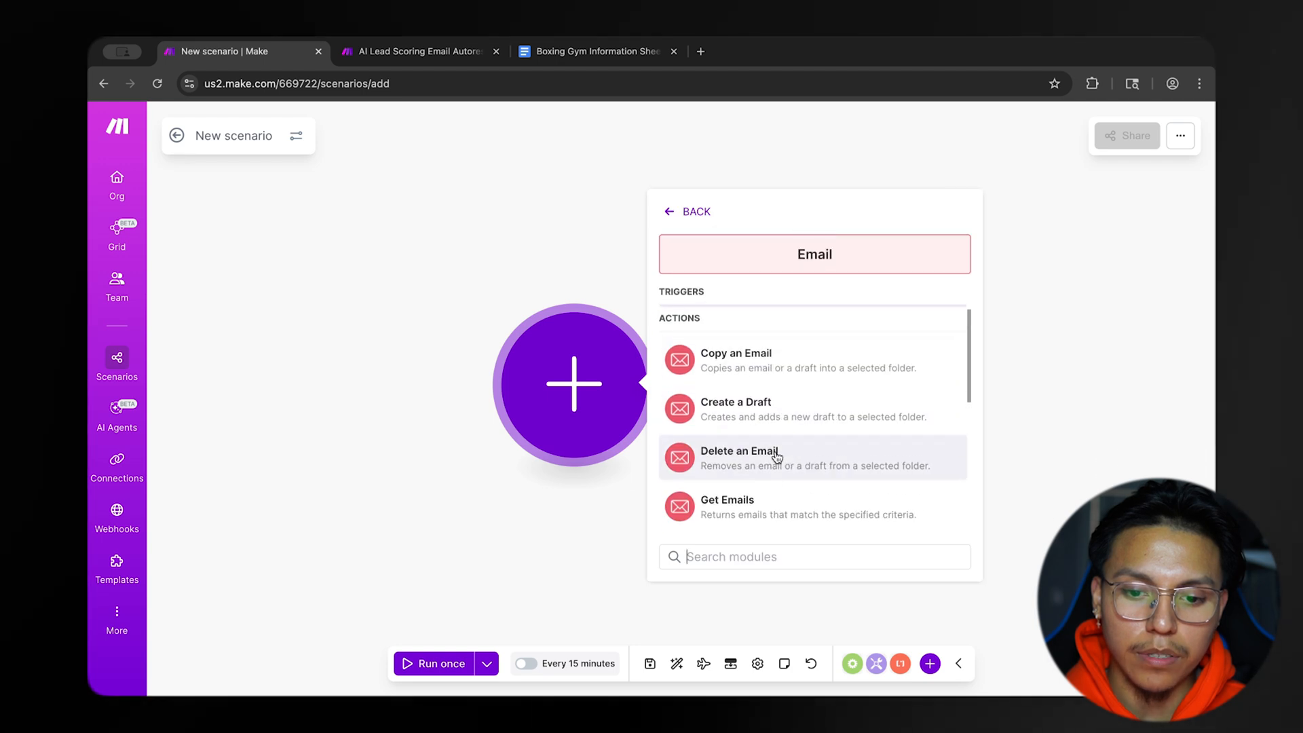
scroll(777, 457, up, 4)
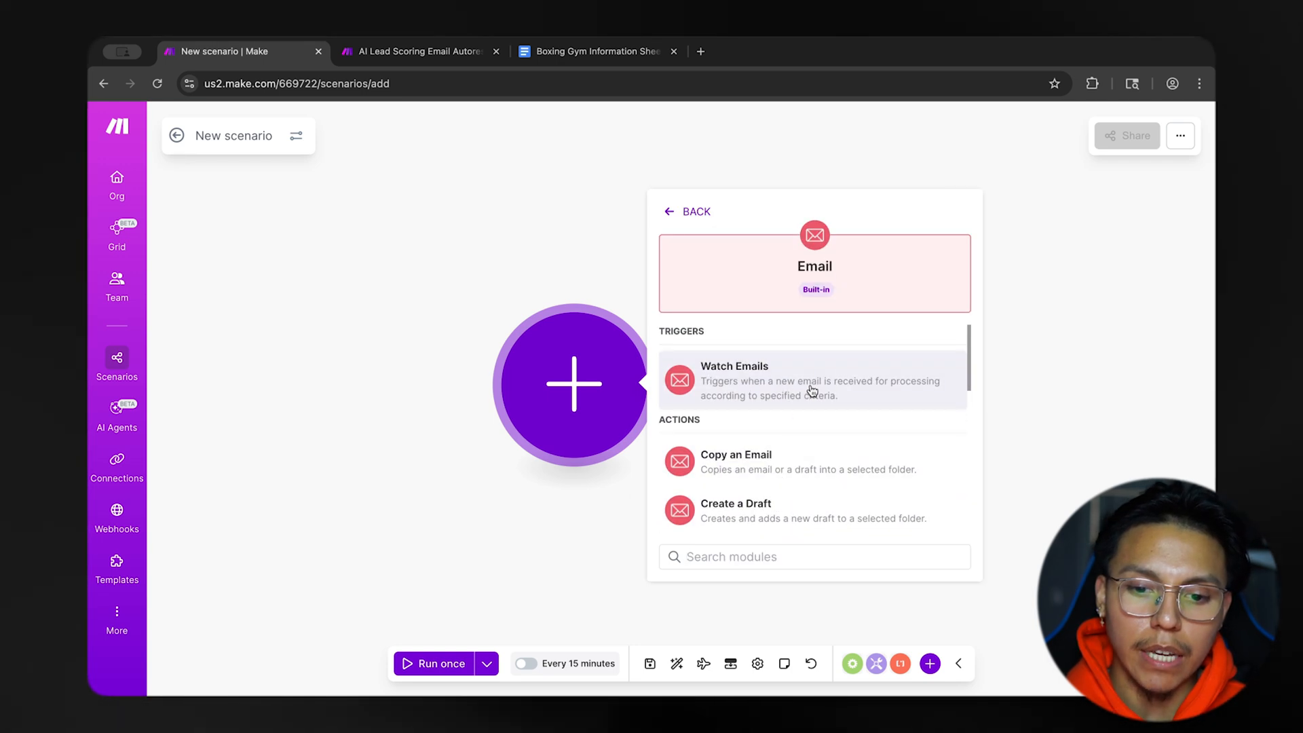
click(812, 391)
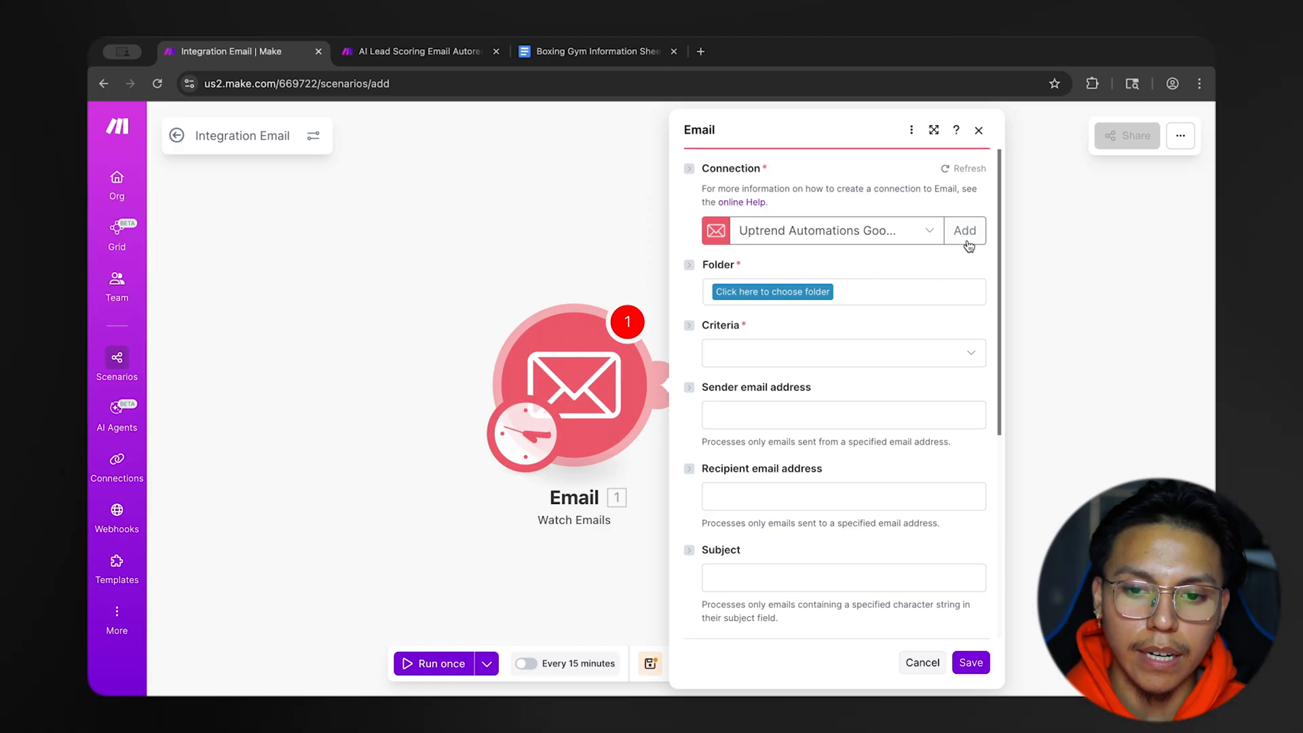
click(980, 243)
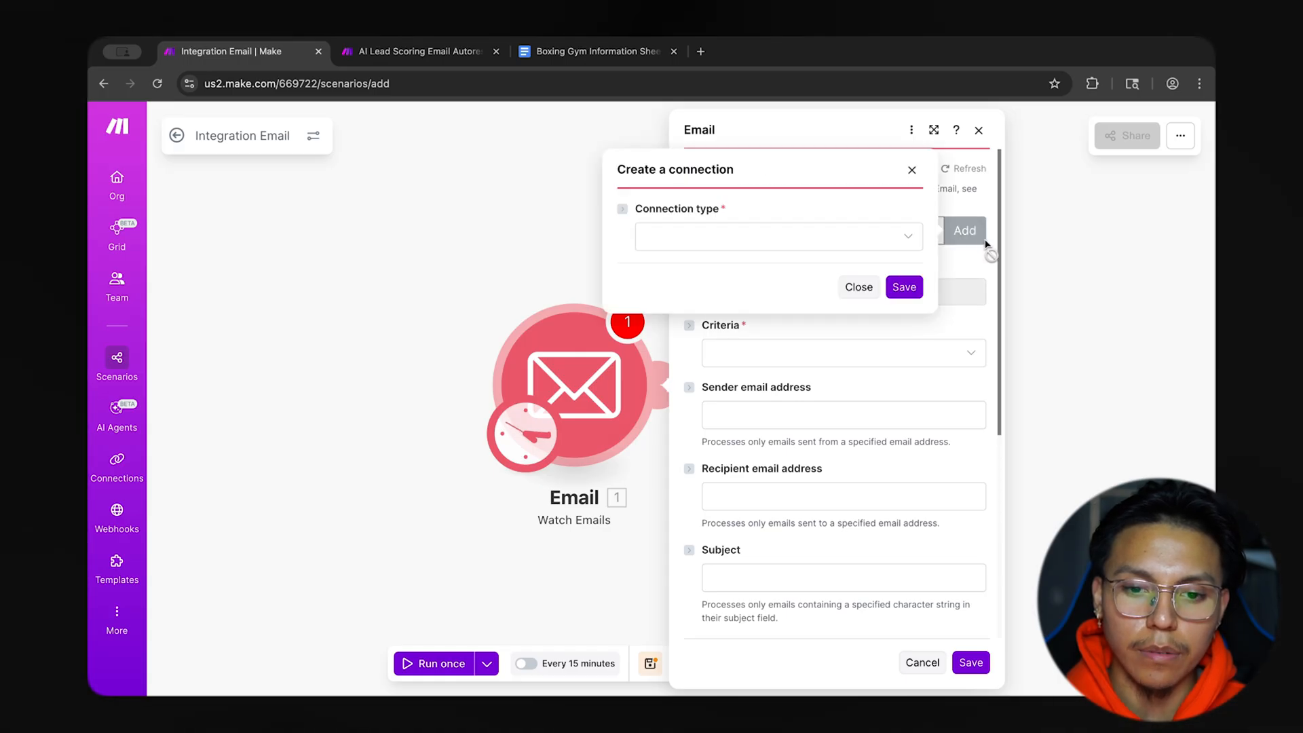
click(805, 249)
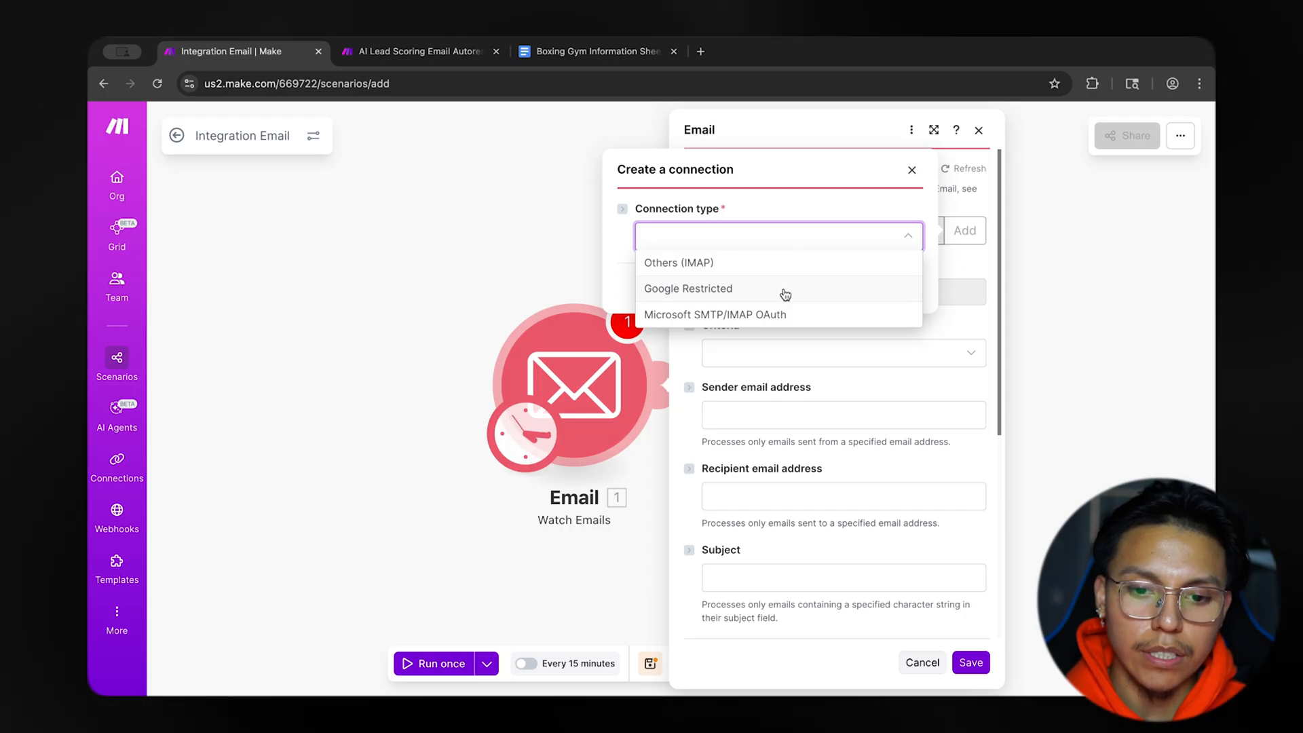
click(954, 259)
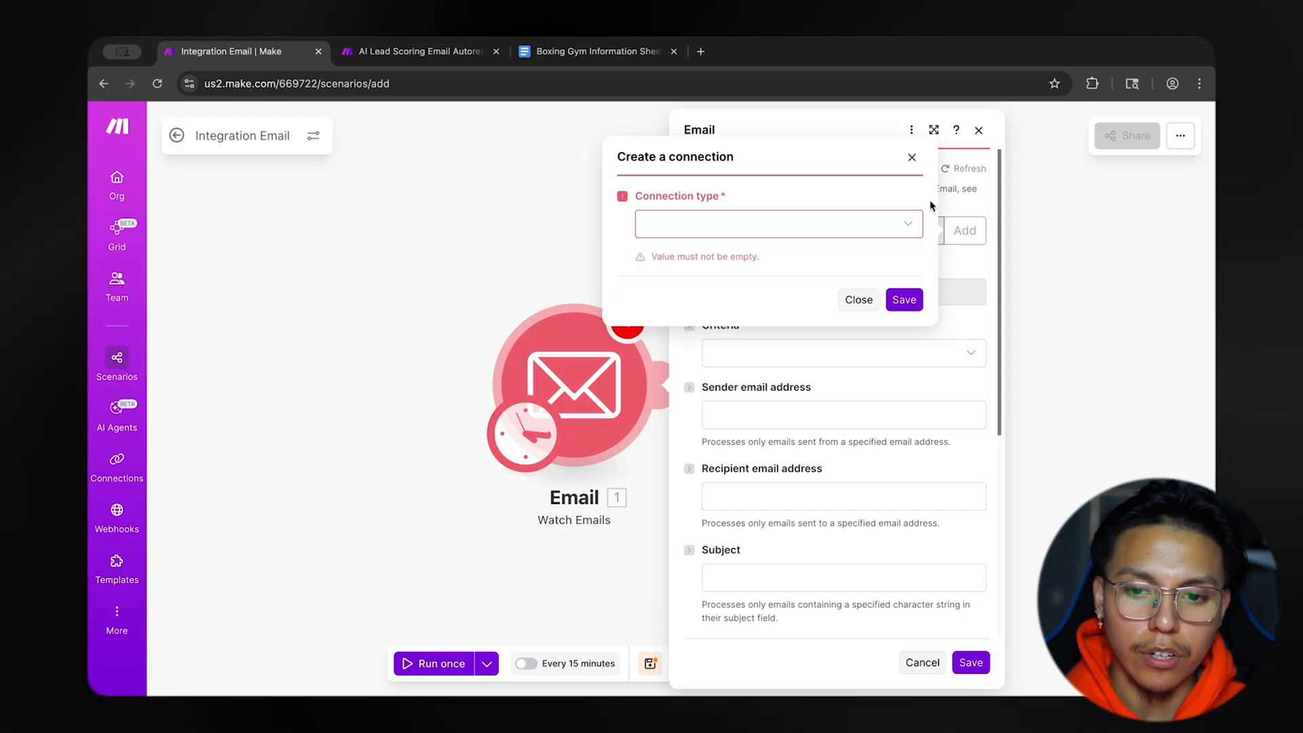
click(912, 157)
Set the Watch Emails module's folder to INBOX, keeping the existing Uptrend Automations connection.
scroll(820, 251, down, 1)
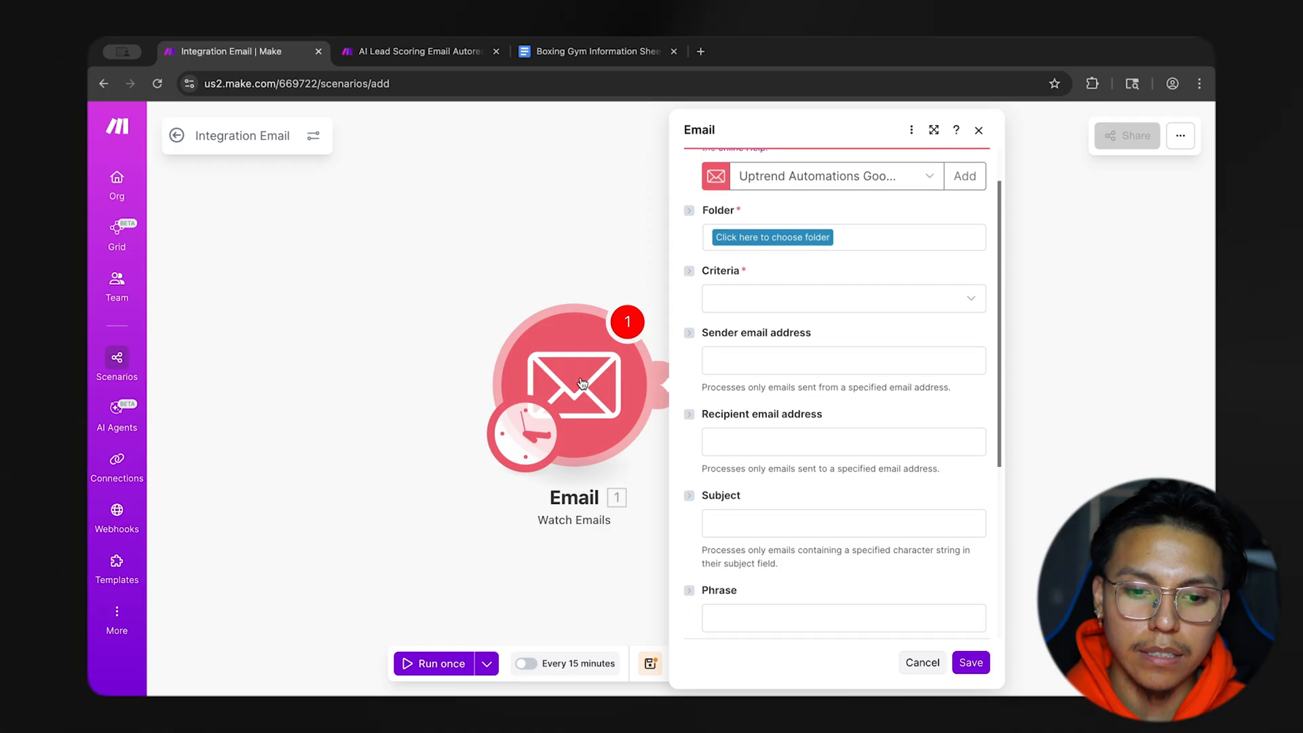
scroll(829, 328, up, 1)
click(774, 292)
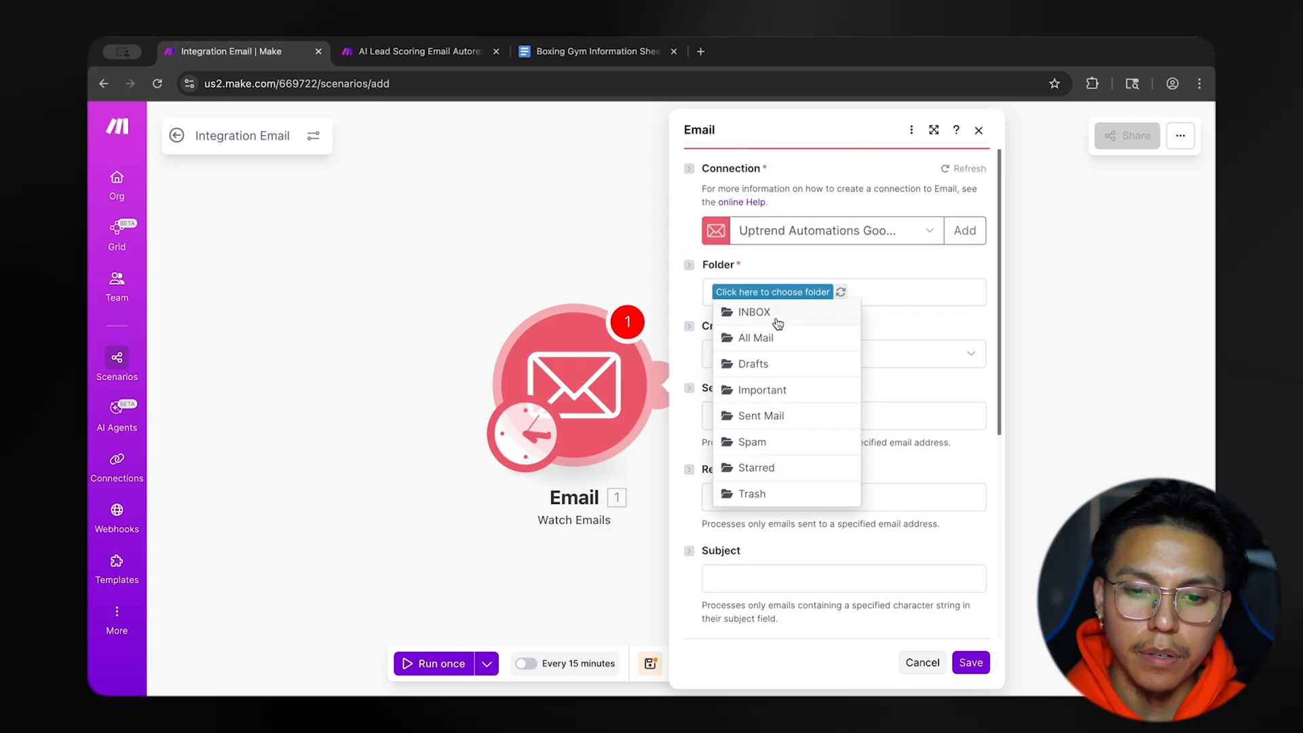
click(776, 314)
Set the Watch Emails module's criteria to Only Unread emails.
scroll(777, 325, down, 1)
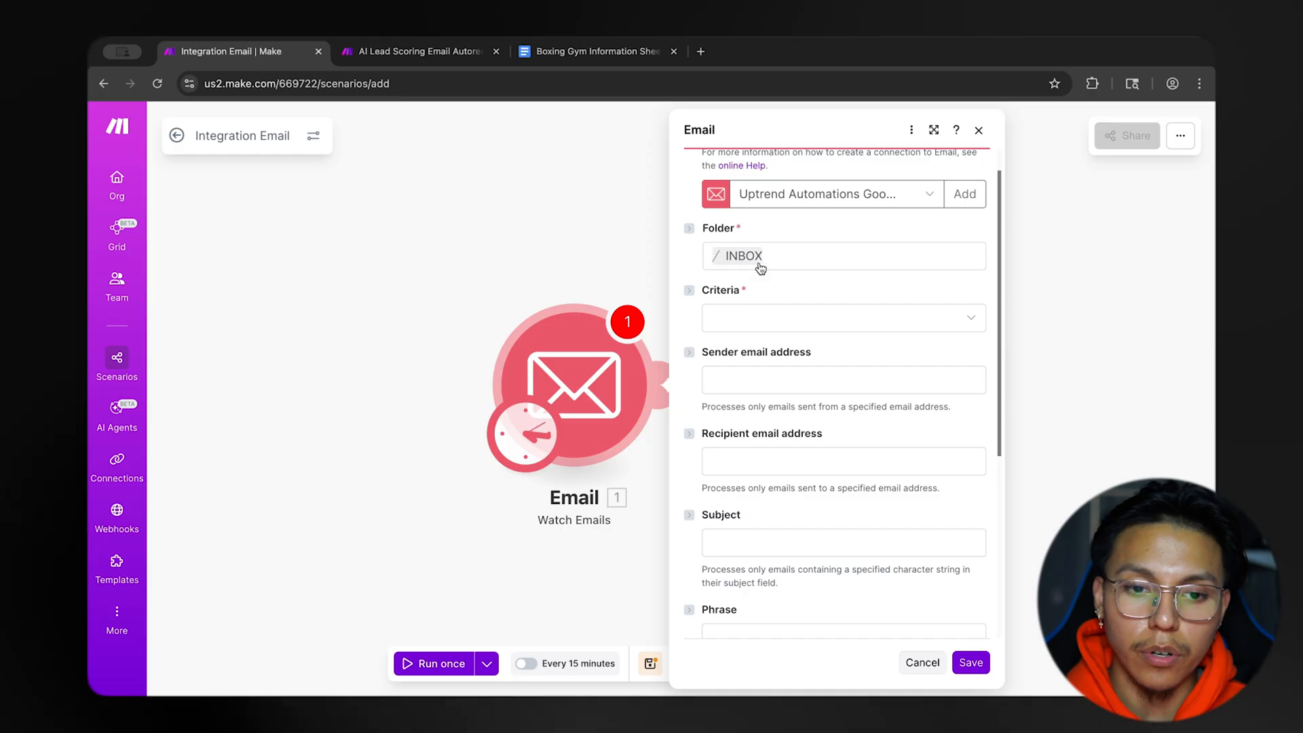
scroll(772, 312, down, 2)
scroll(770, 331, down, 1)
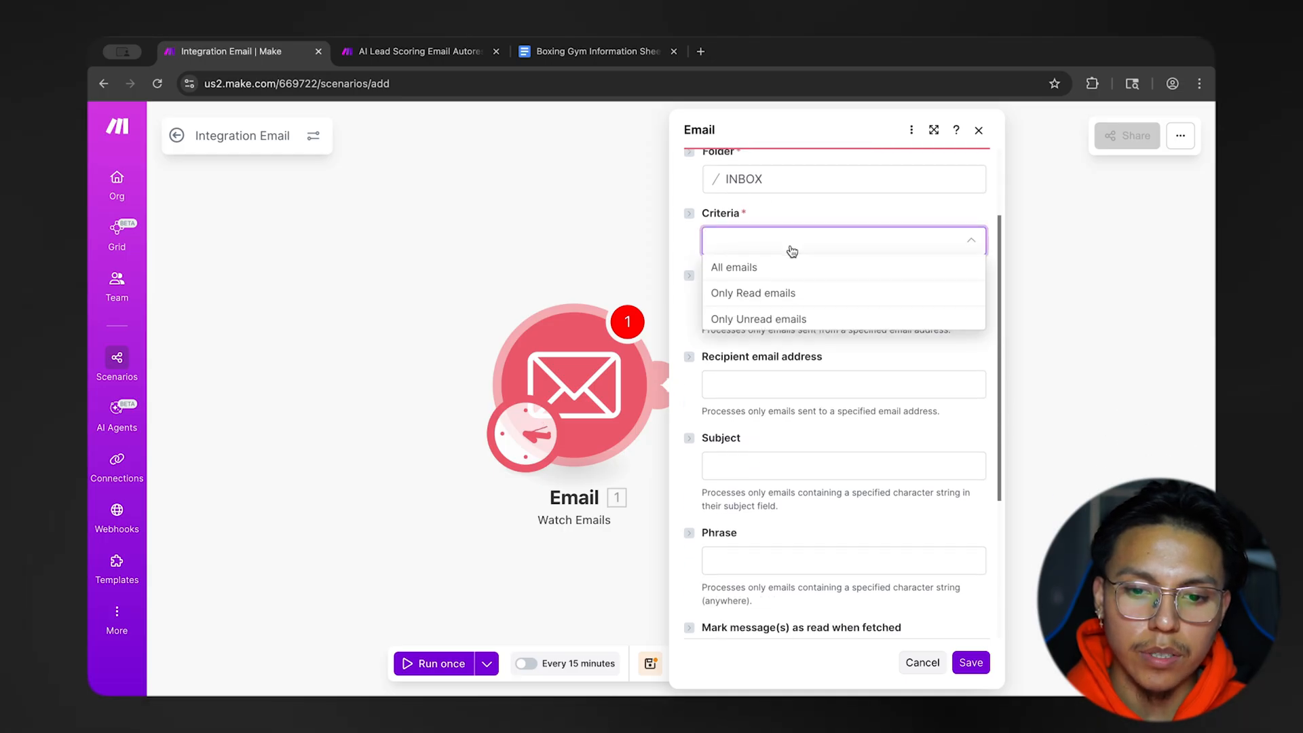
click(784, 270)
click(790, 249)
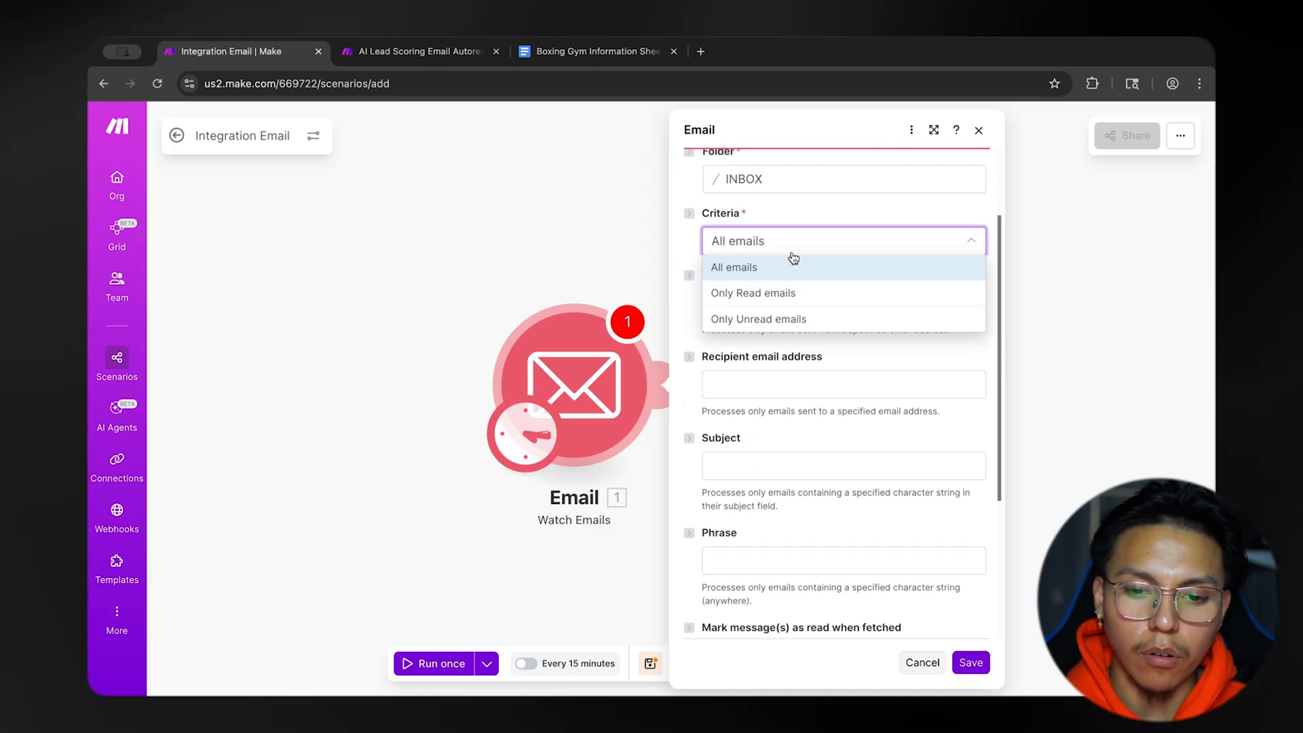
click(800, 320)
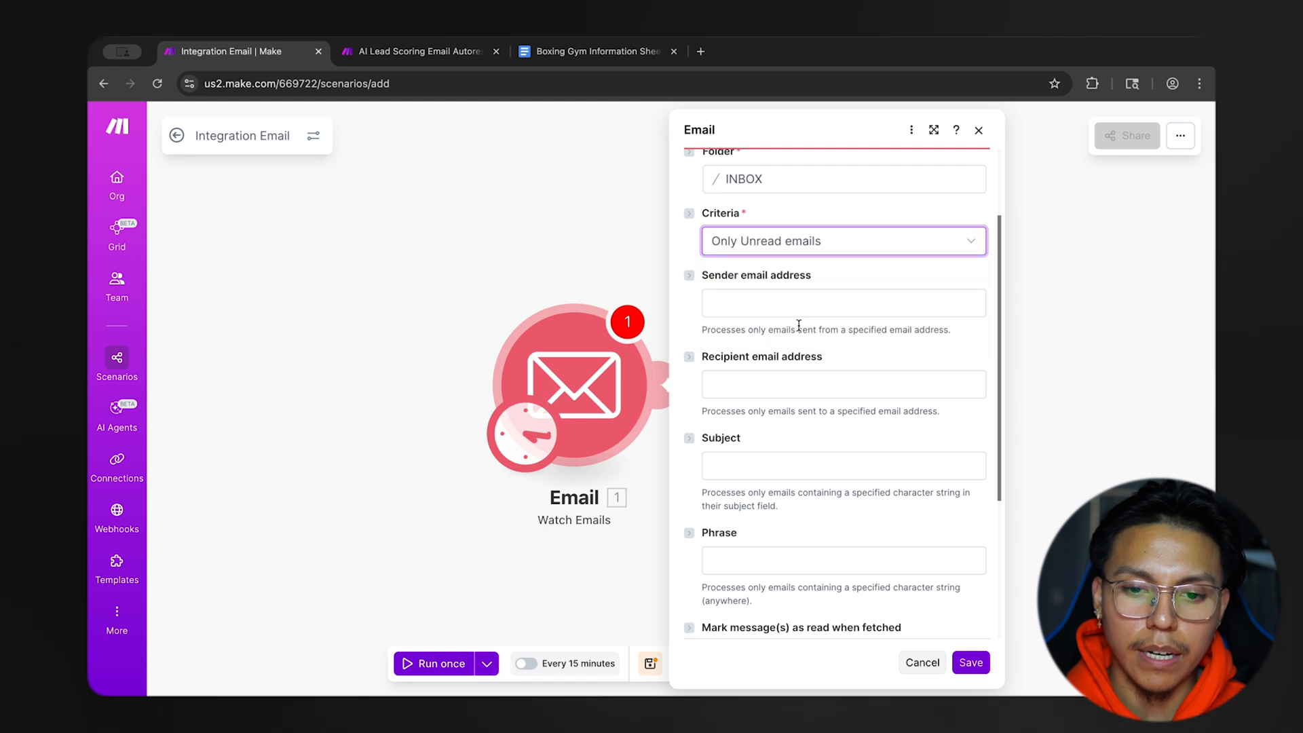
Apply the Watch Emails settings with the sender, recipient, subject and phrase filters blank, starting From now on, and save the scenario.
scroll(811, 294, down, 1)
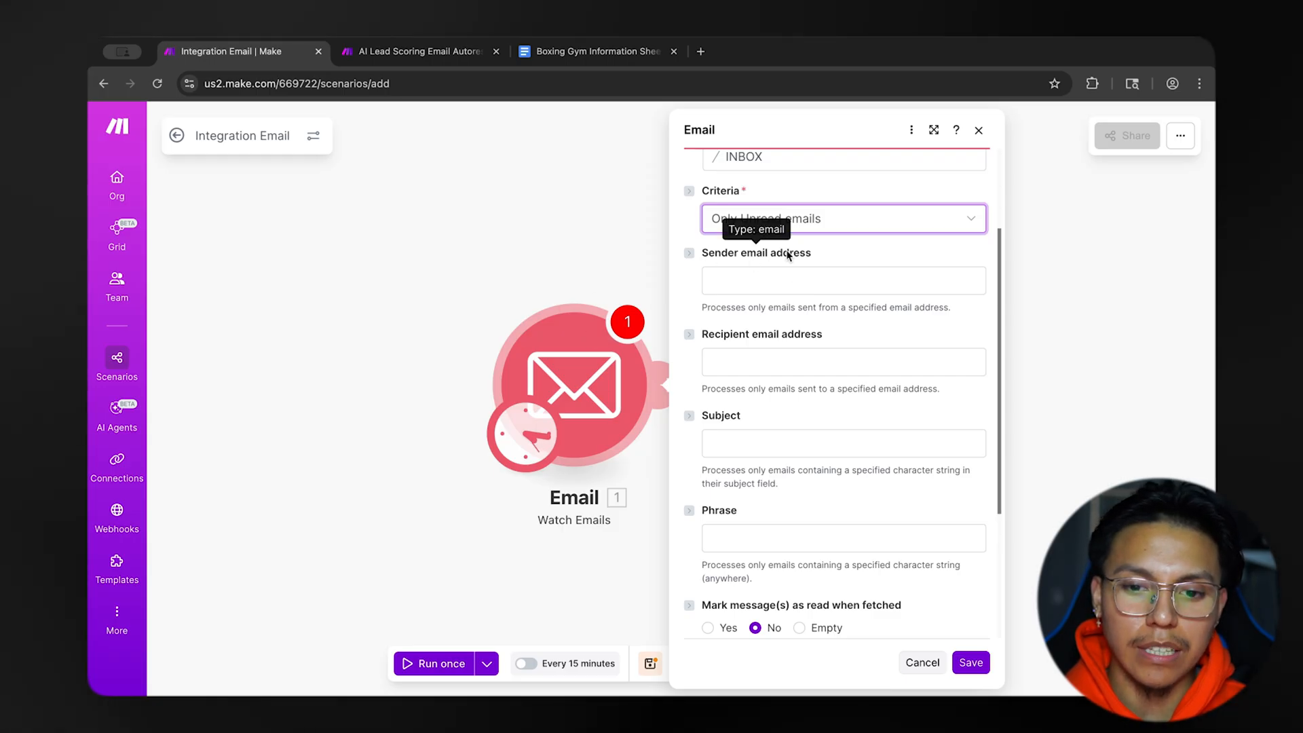
scroll(814, 298, down, 1)
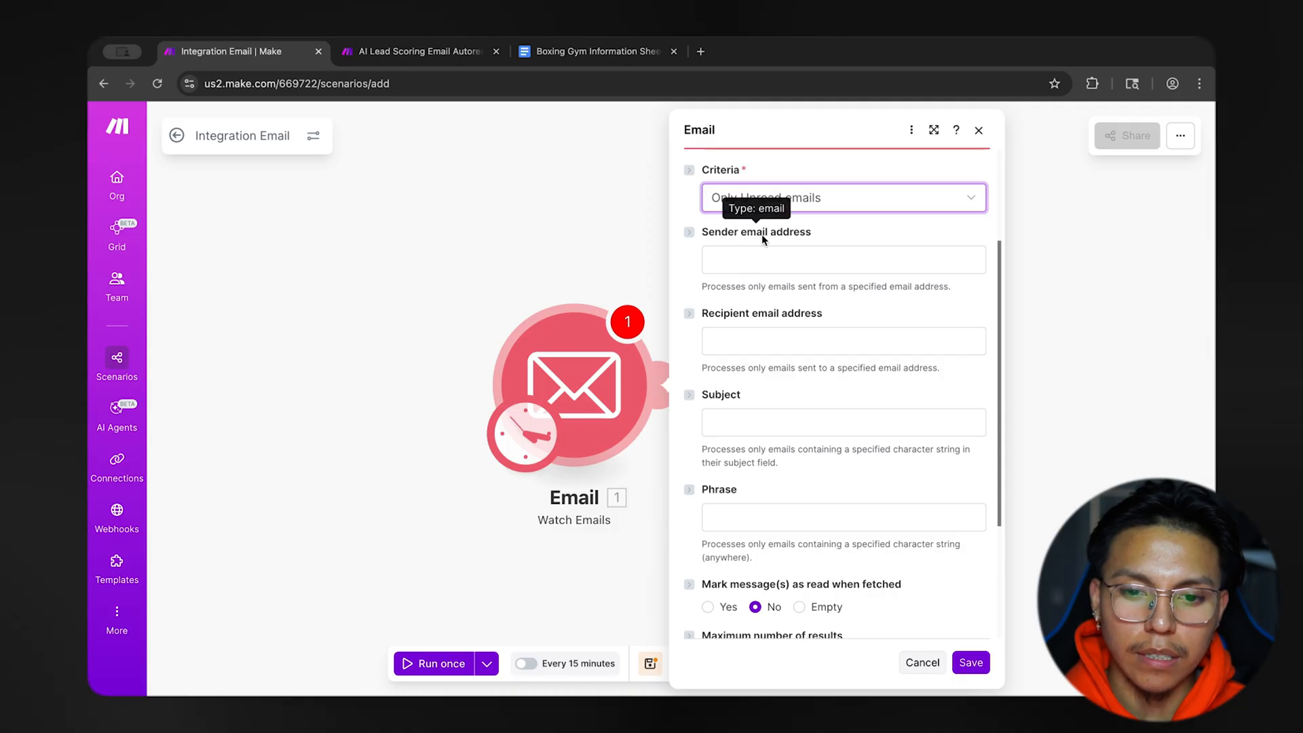
scroll(788, 269, down, 3)
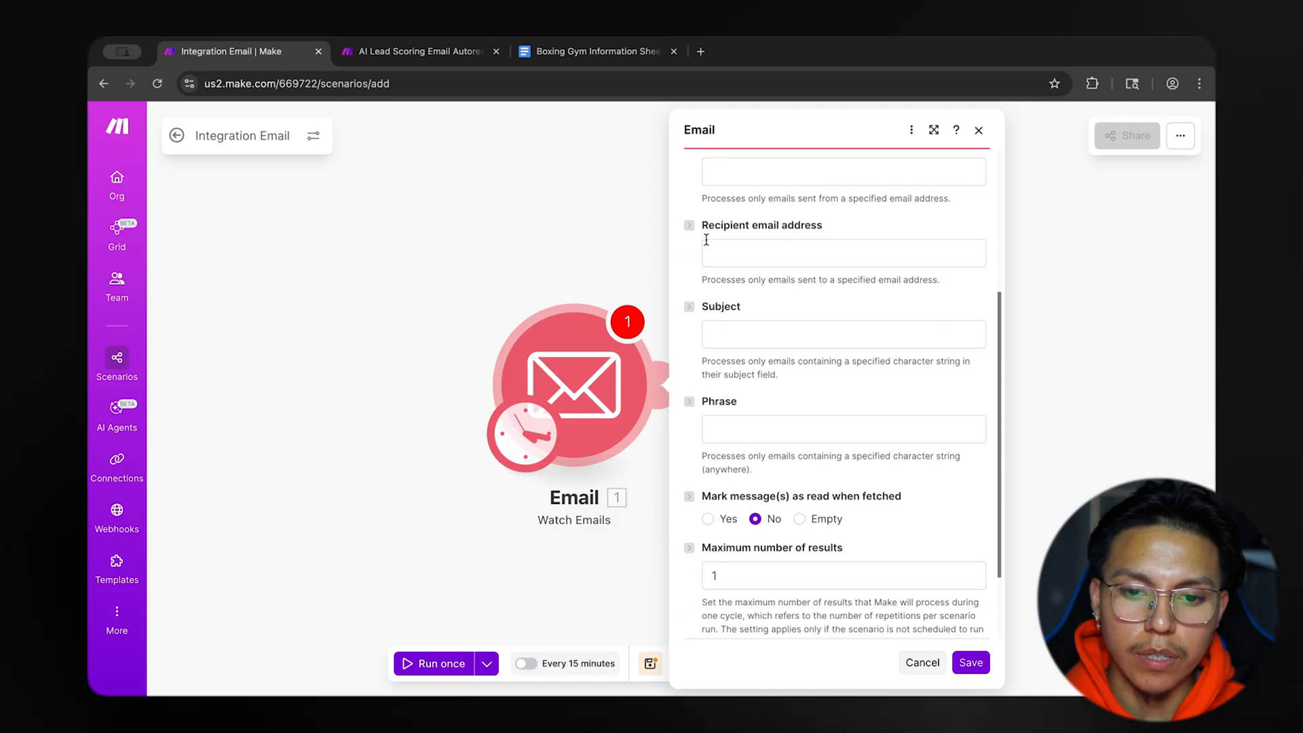
scroll(841, 271, up, 2)
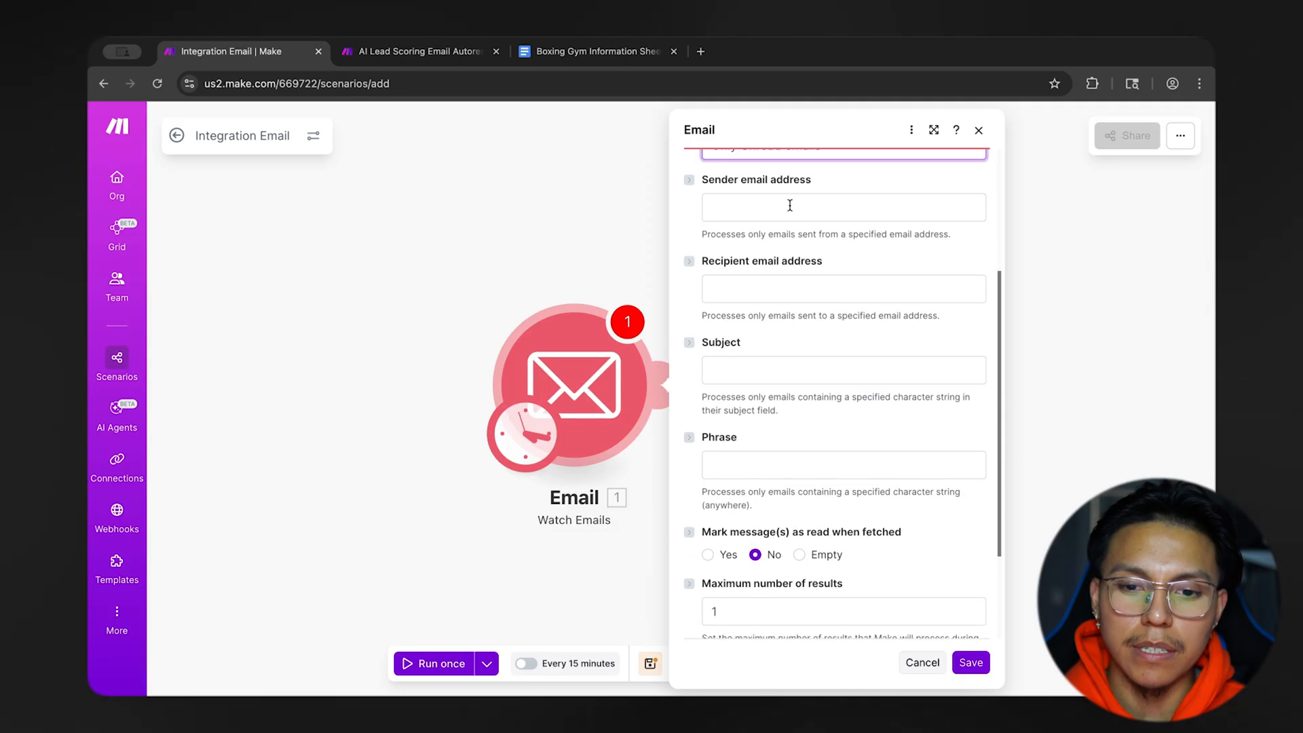
scroll(812, 258, down, 3)
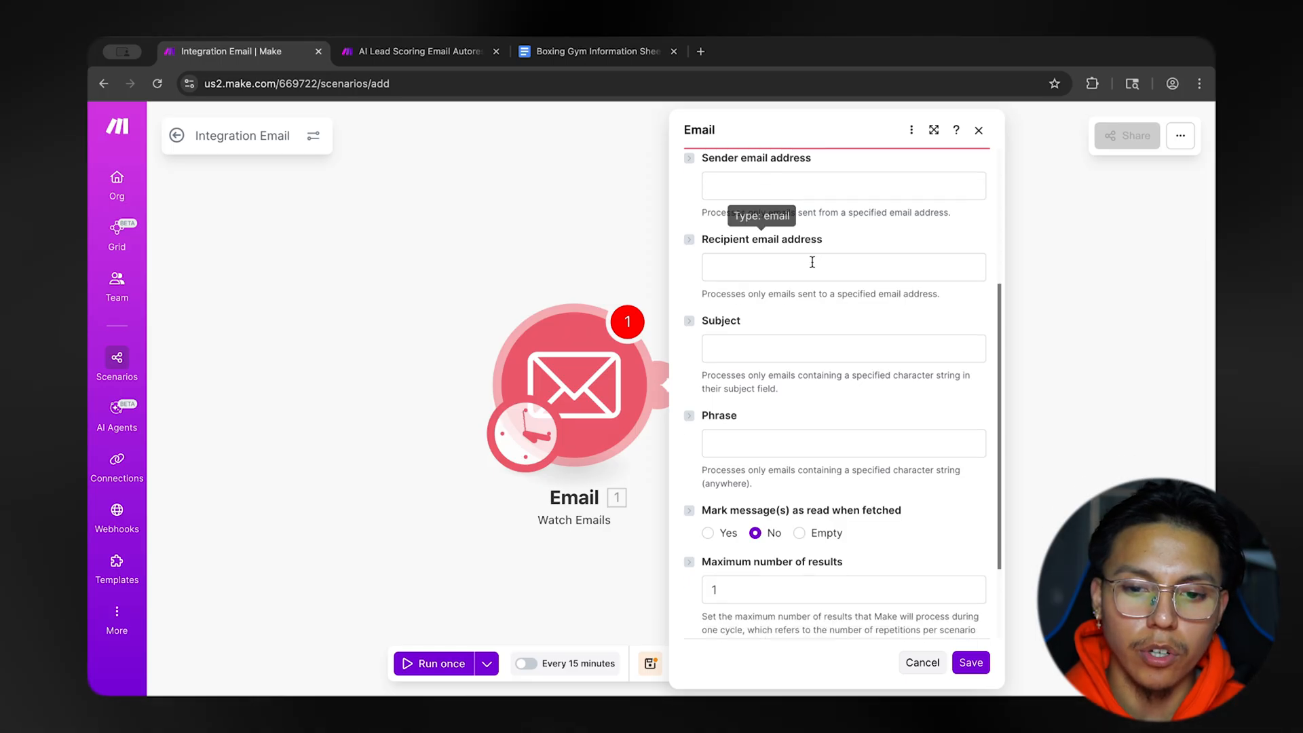
scroll(774, 276, down, 2)
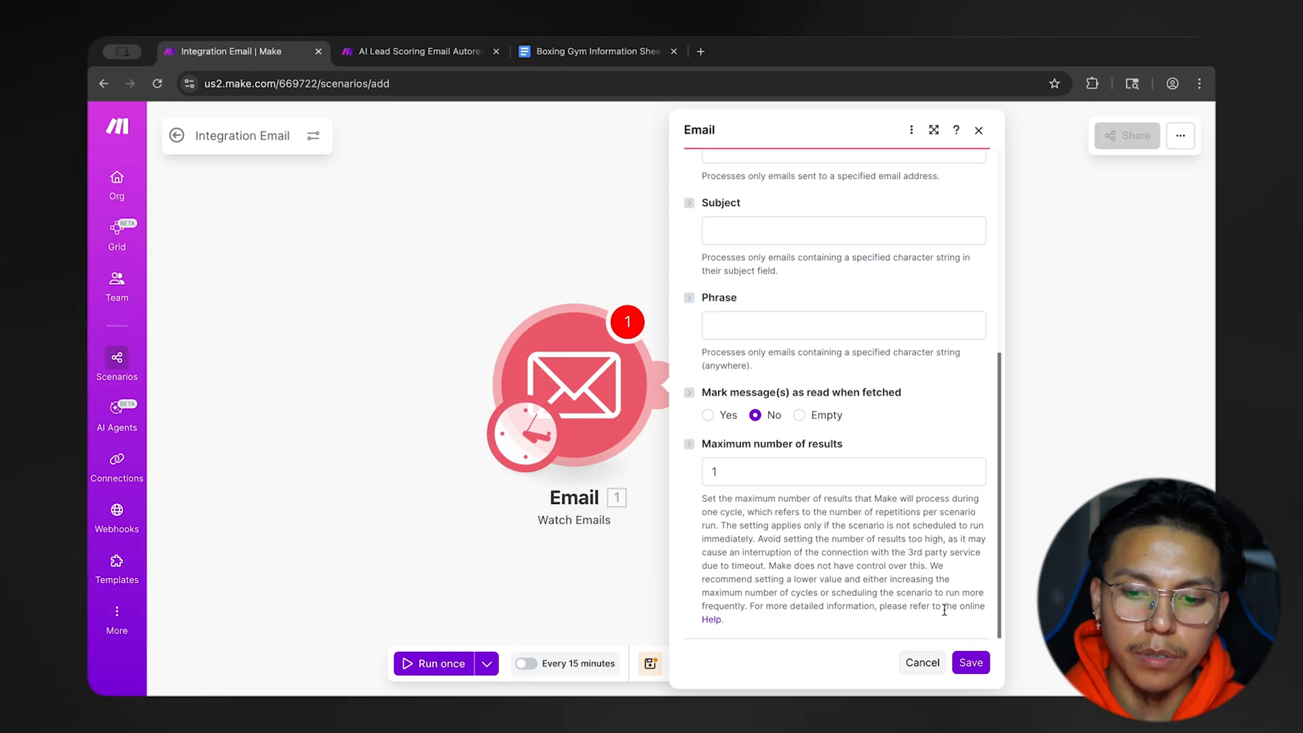
click(971, 662)
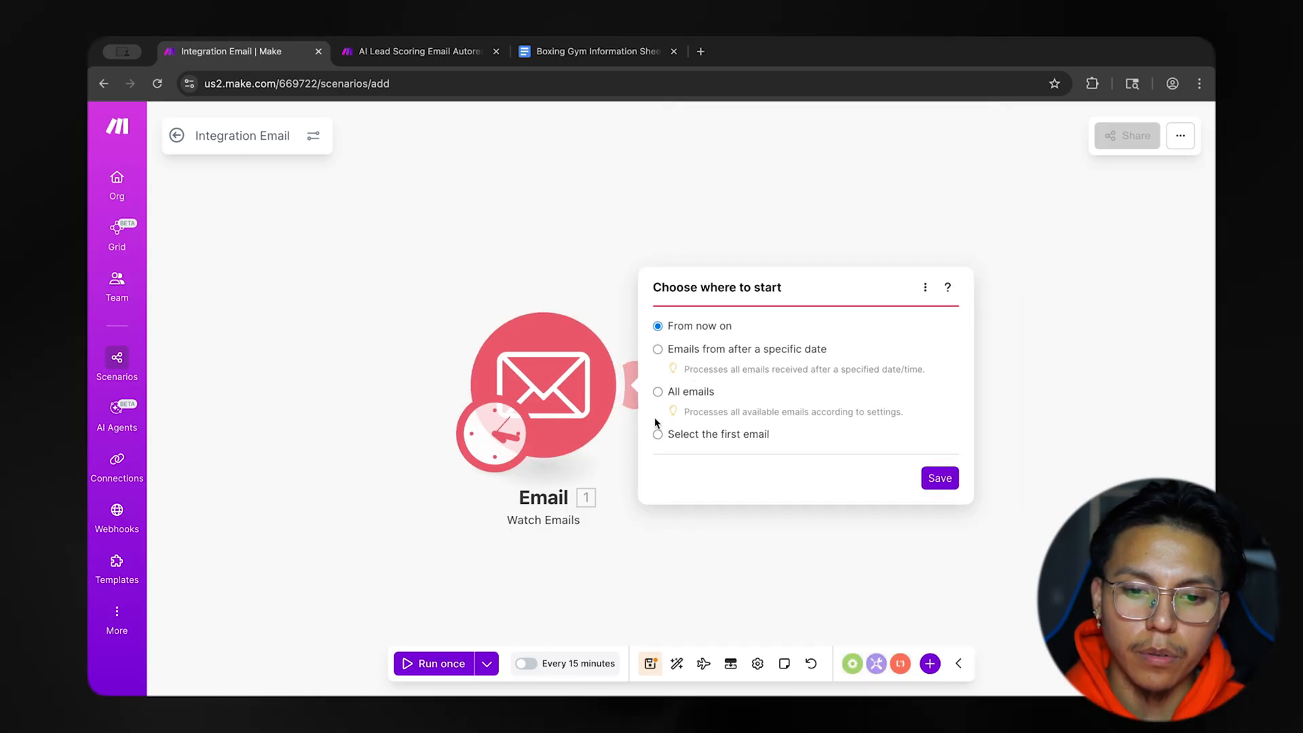
click(947, 479)
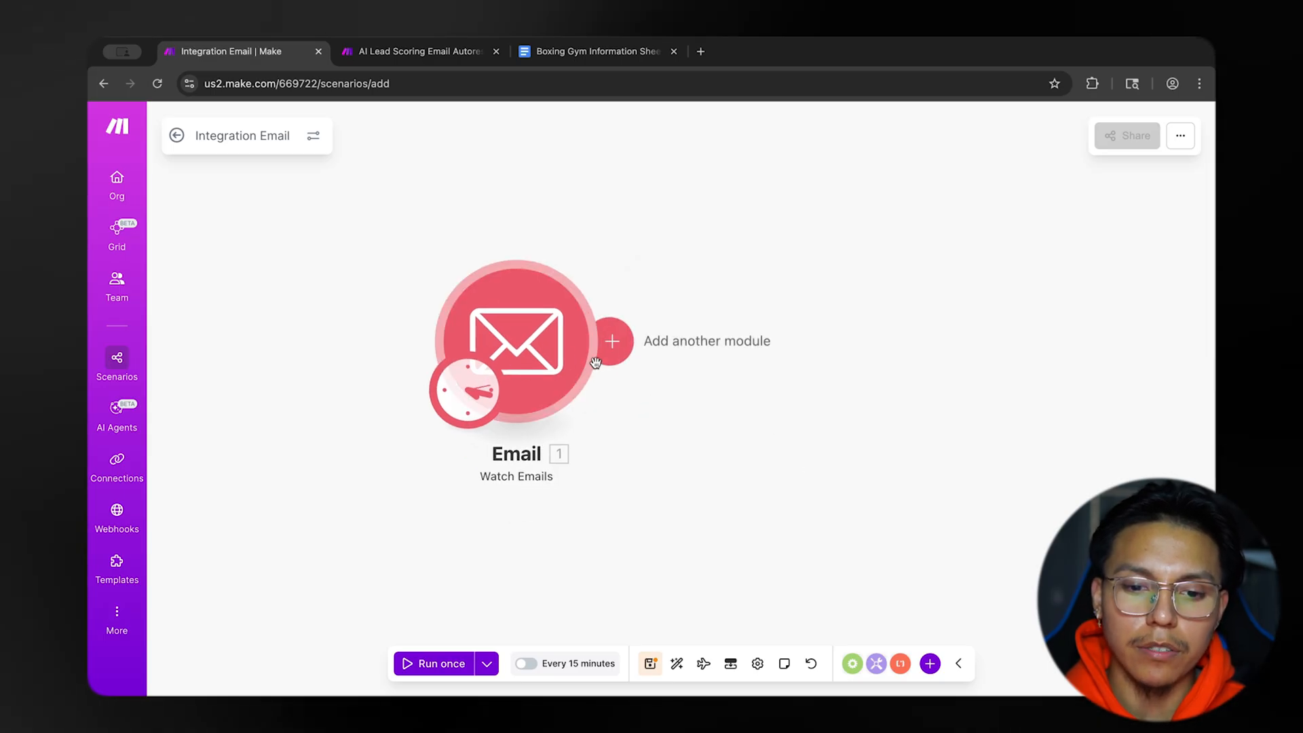
click(651, 663)
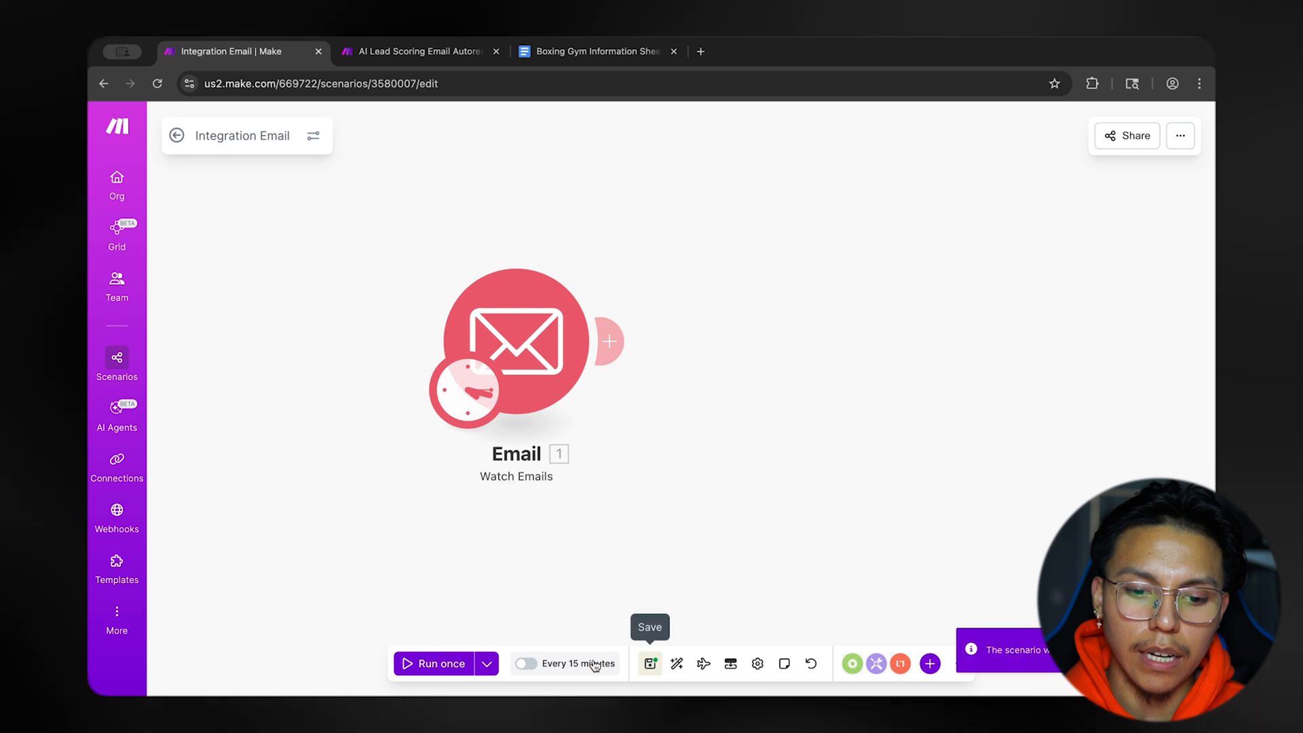
Set the scenario's schedule to regular intervals of 5 minutes, leave scheduling switched off, and save the scenario.
click(526, 663)
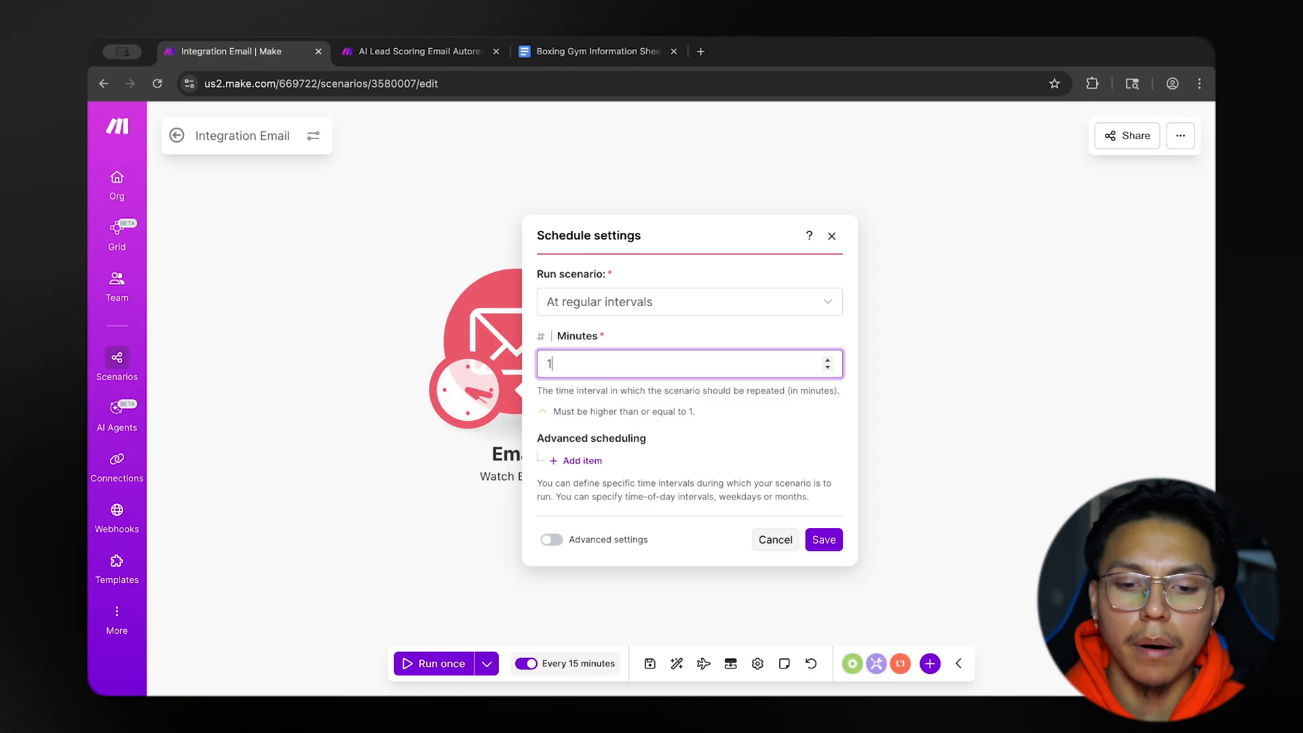
key(BackSpace)
text(5)
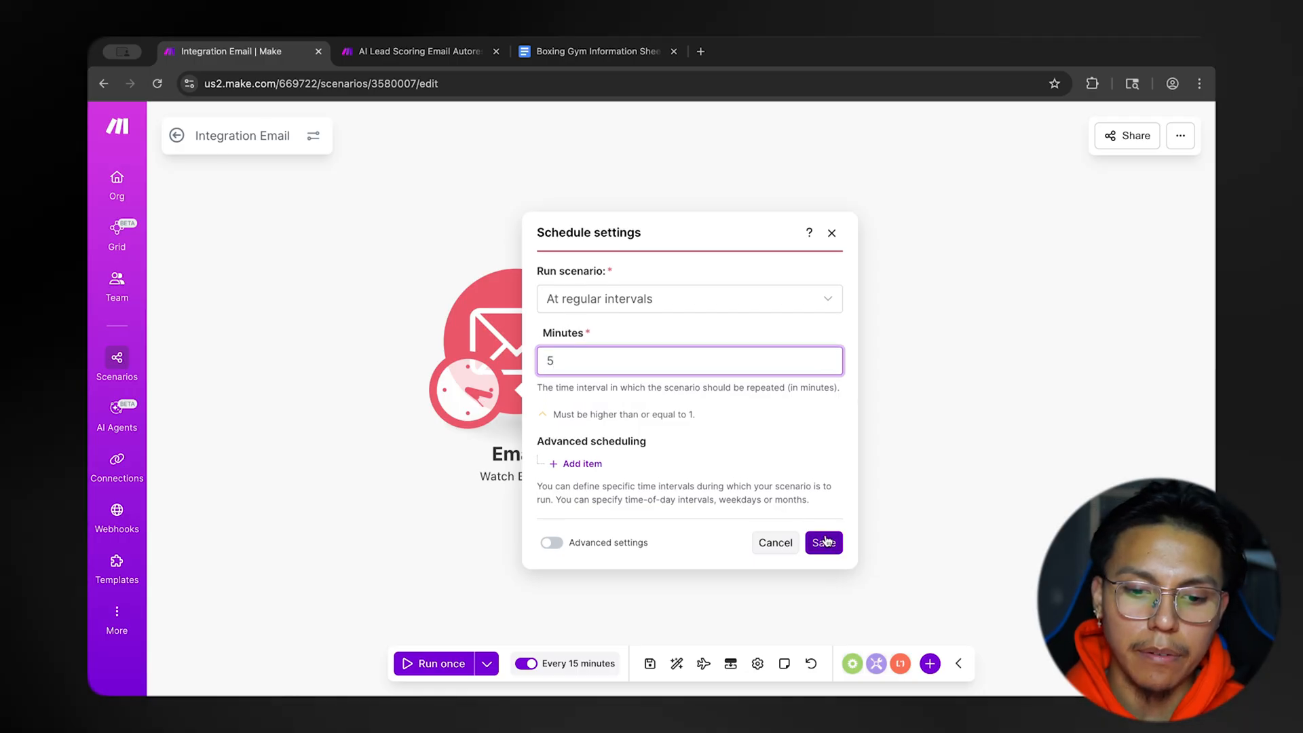
click(824, 542)
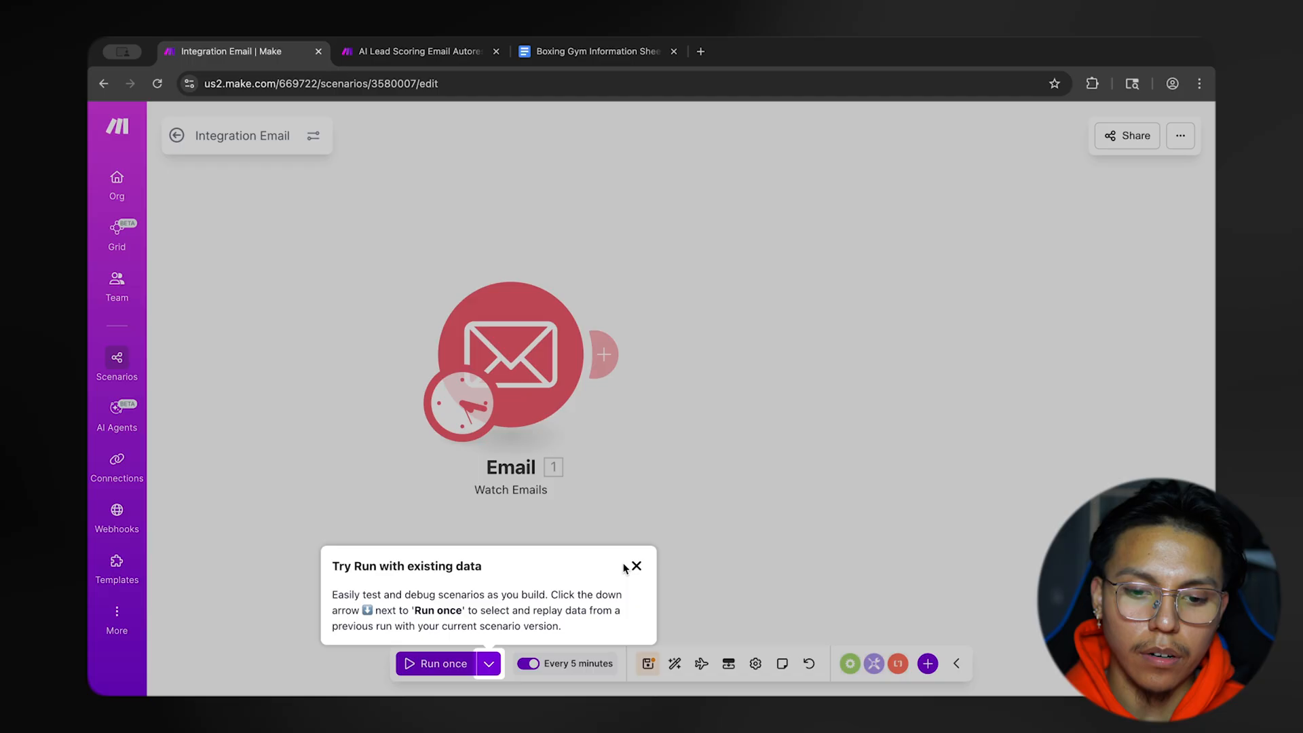
click(634, 566)
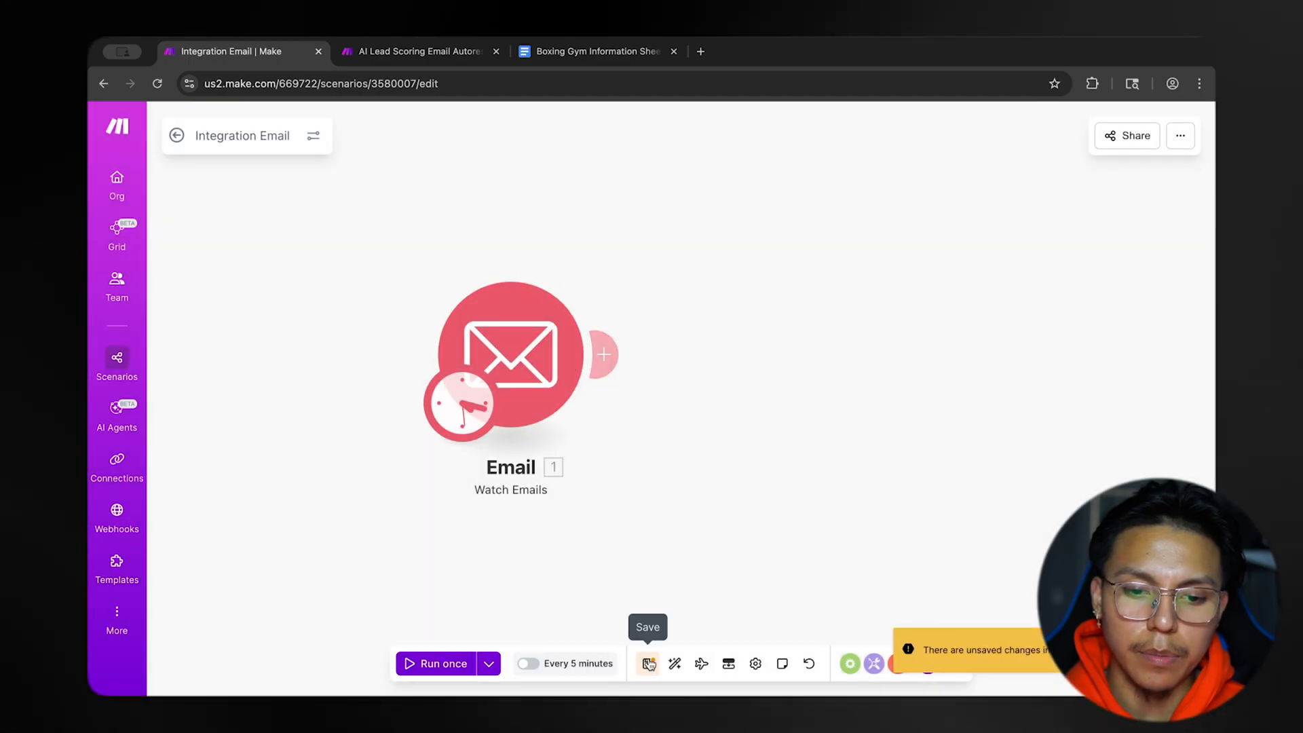
click(649, 664)
Start a second module after Watch Emails and read through the Boxing Gym Information Sheet from its title to the staff section.
click(604, 354)
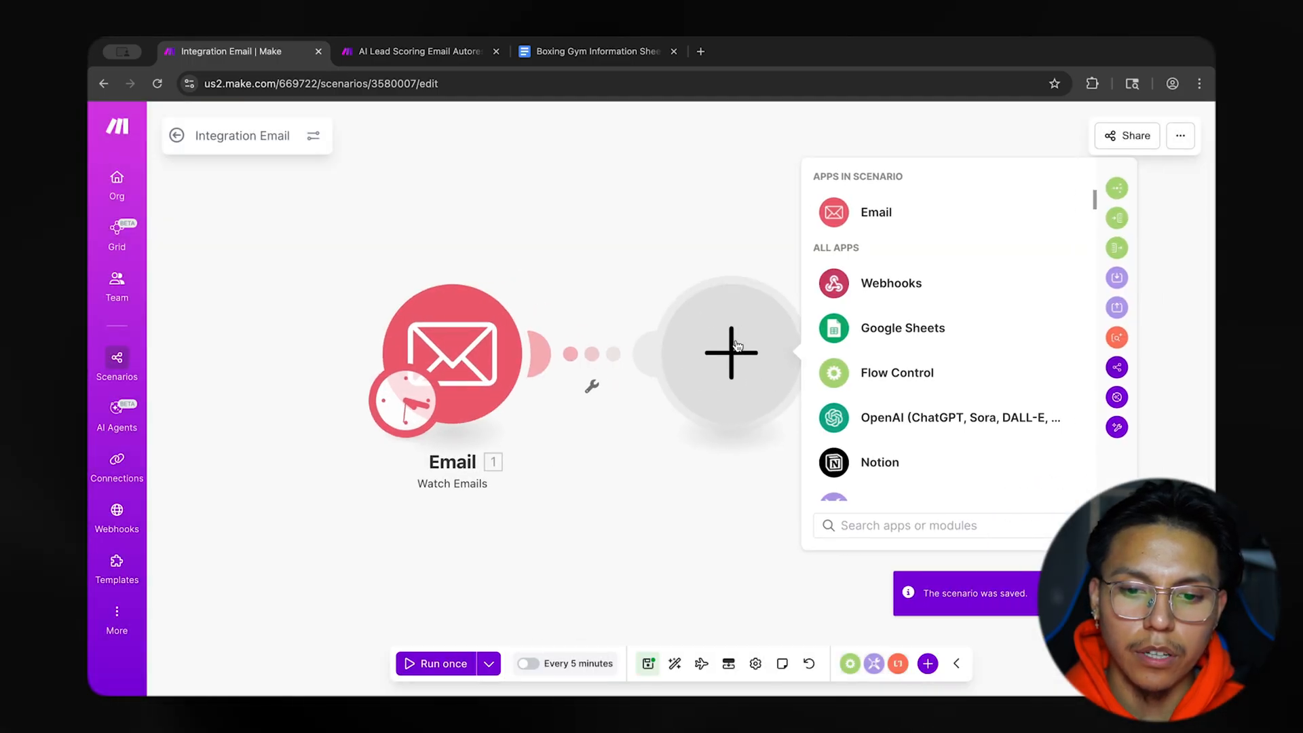
click(593, 52)
scroll(531, 380, up, 5)
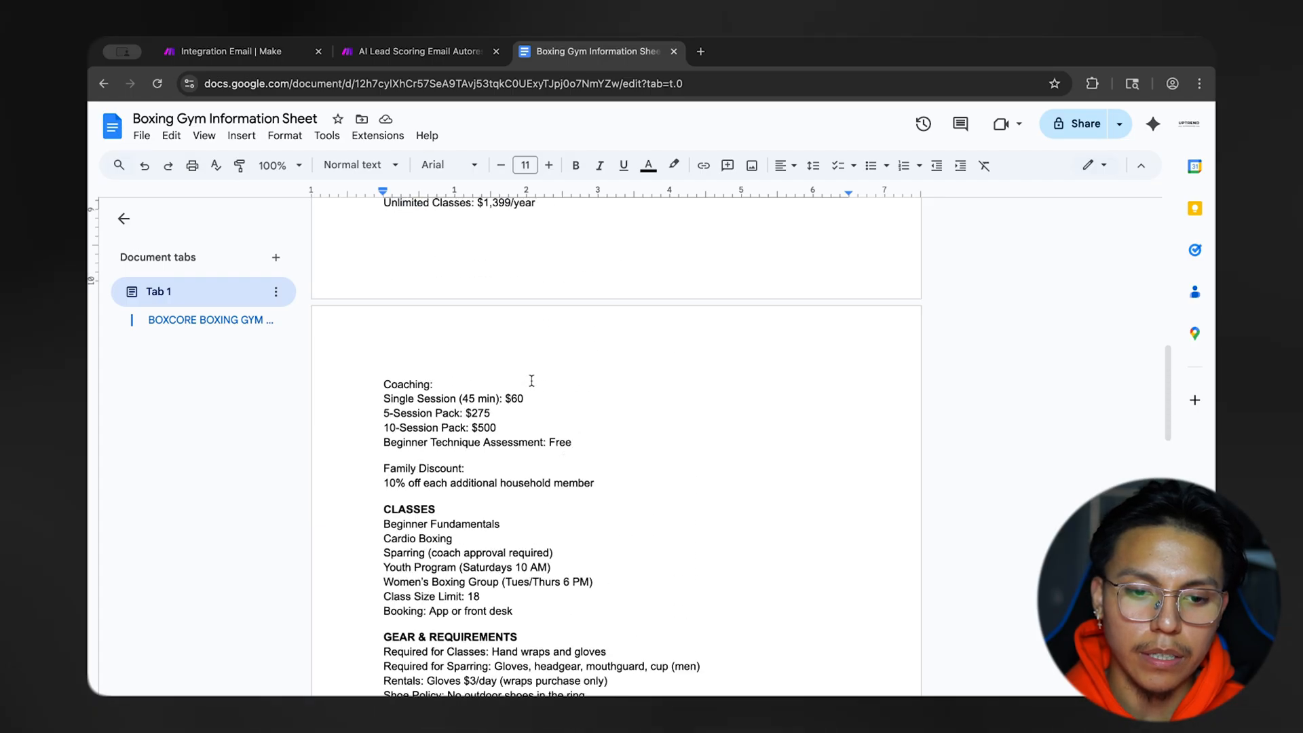
scroll(532, 380, up, 10)
scroll(514, 339, down, 6)
scroll(514, 340, down, 15)
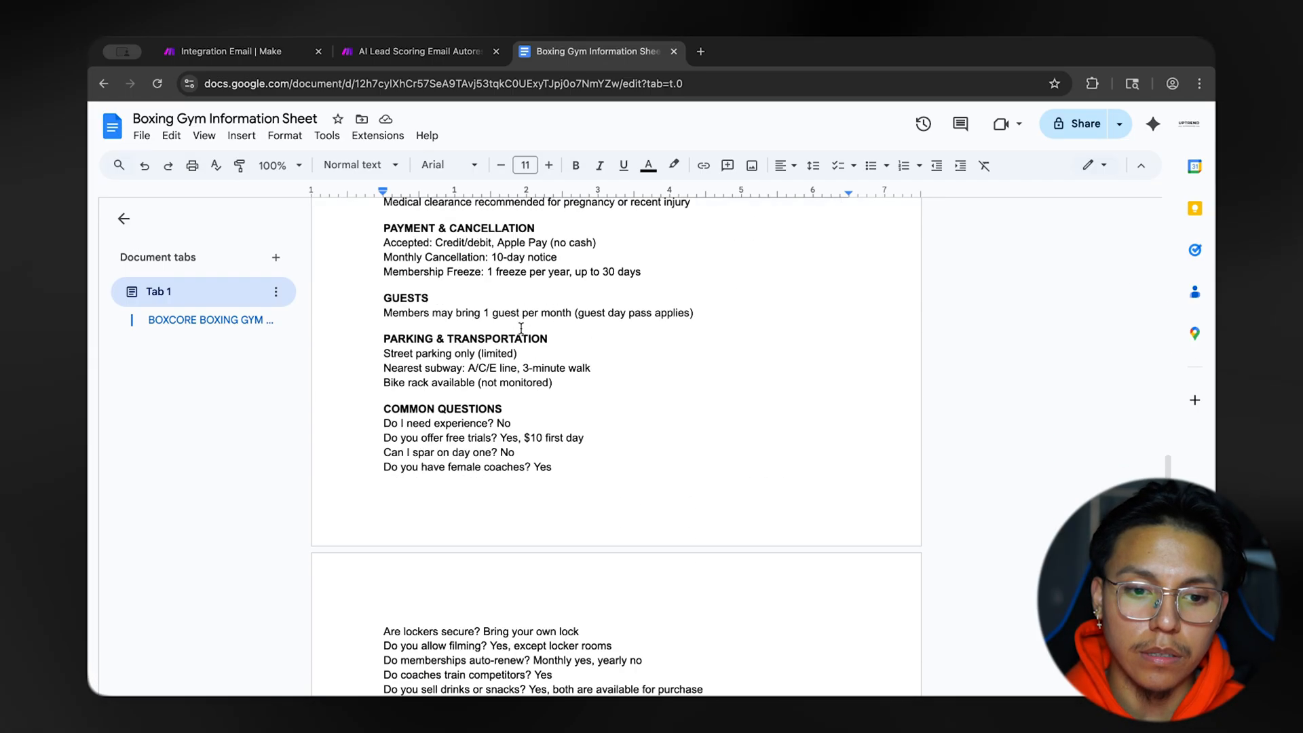
scroll(521, 329, down, 3)
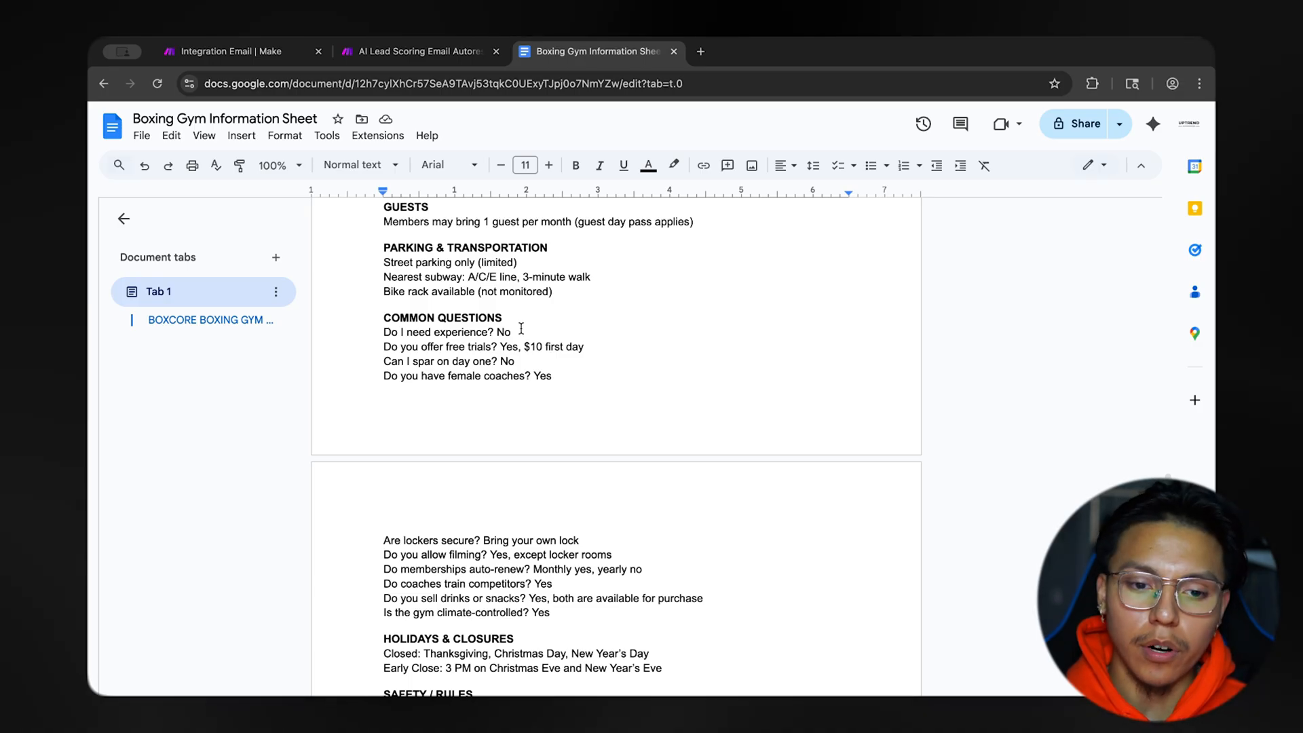
scroll(540, 368, down, 6)
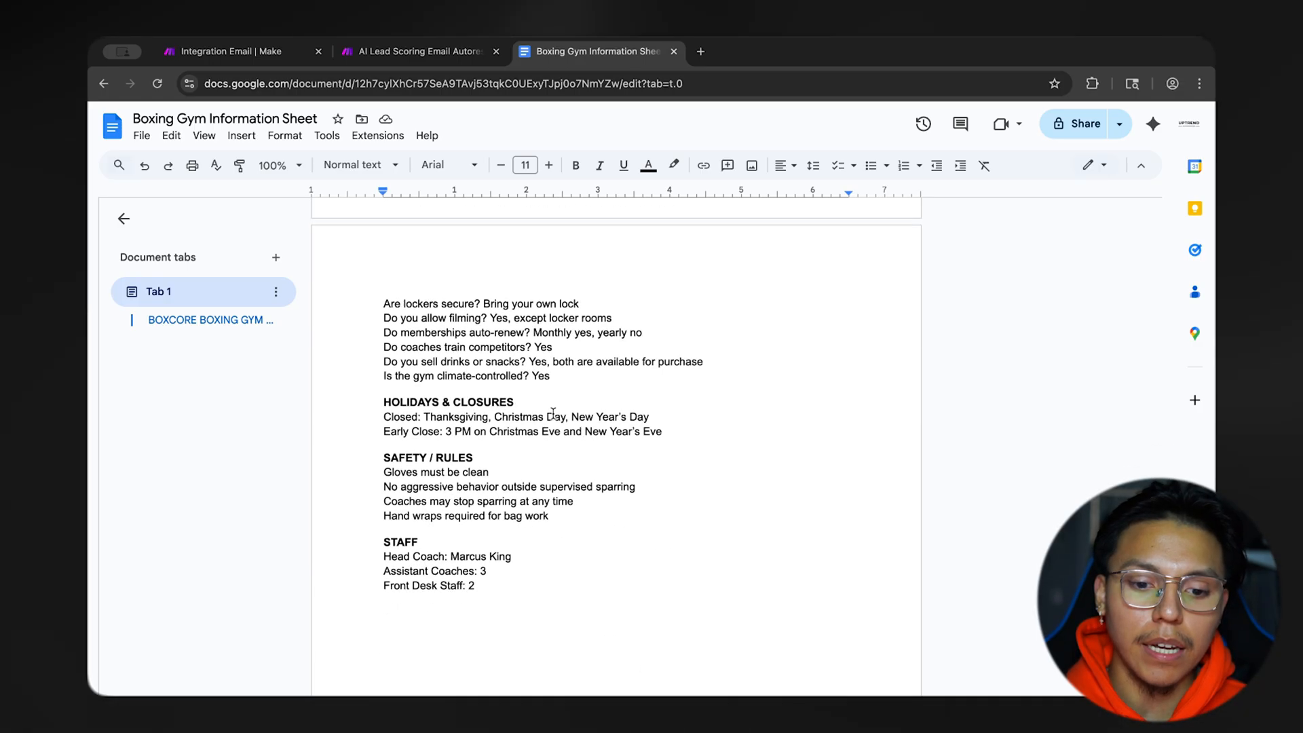
scroll(553, 413, up, 5)
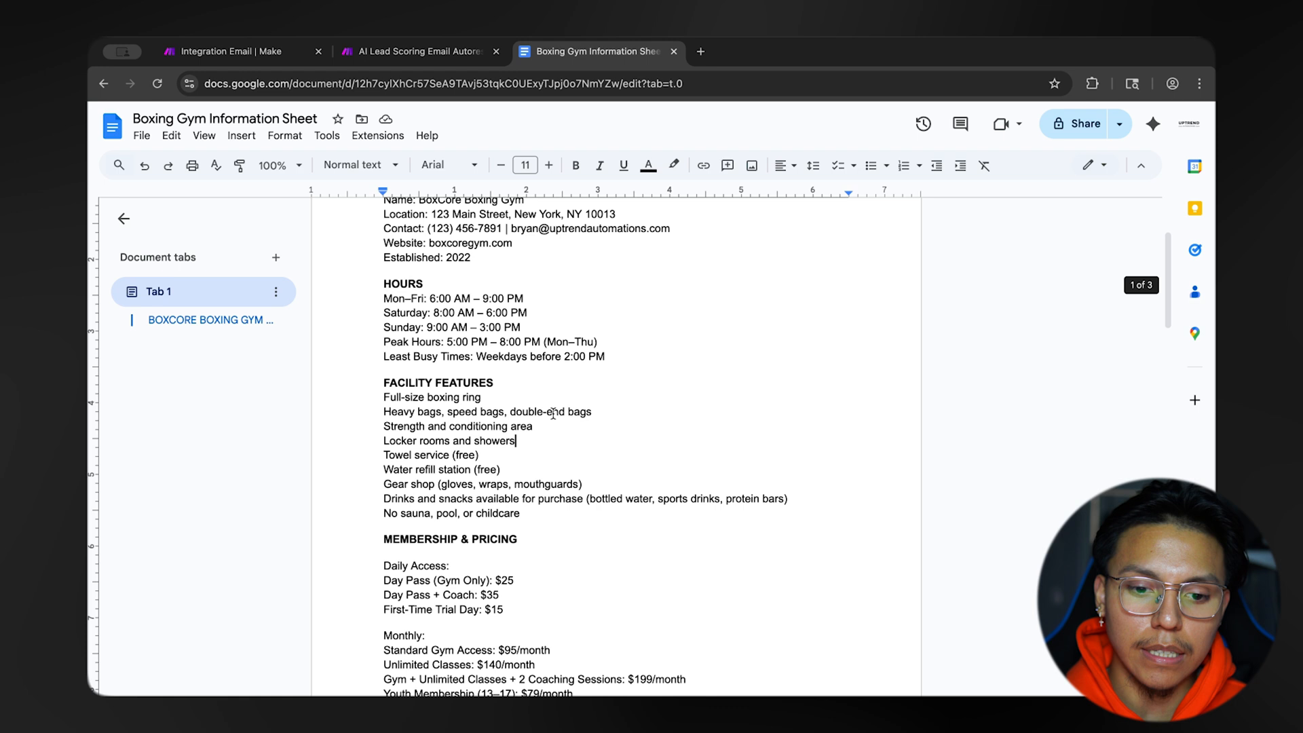
drag(385, 305, 611, 299)
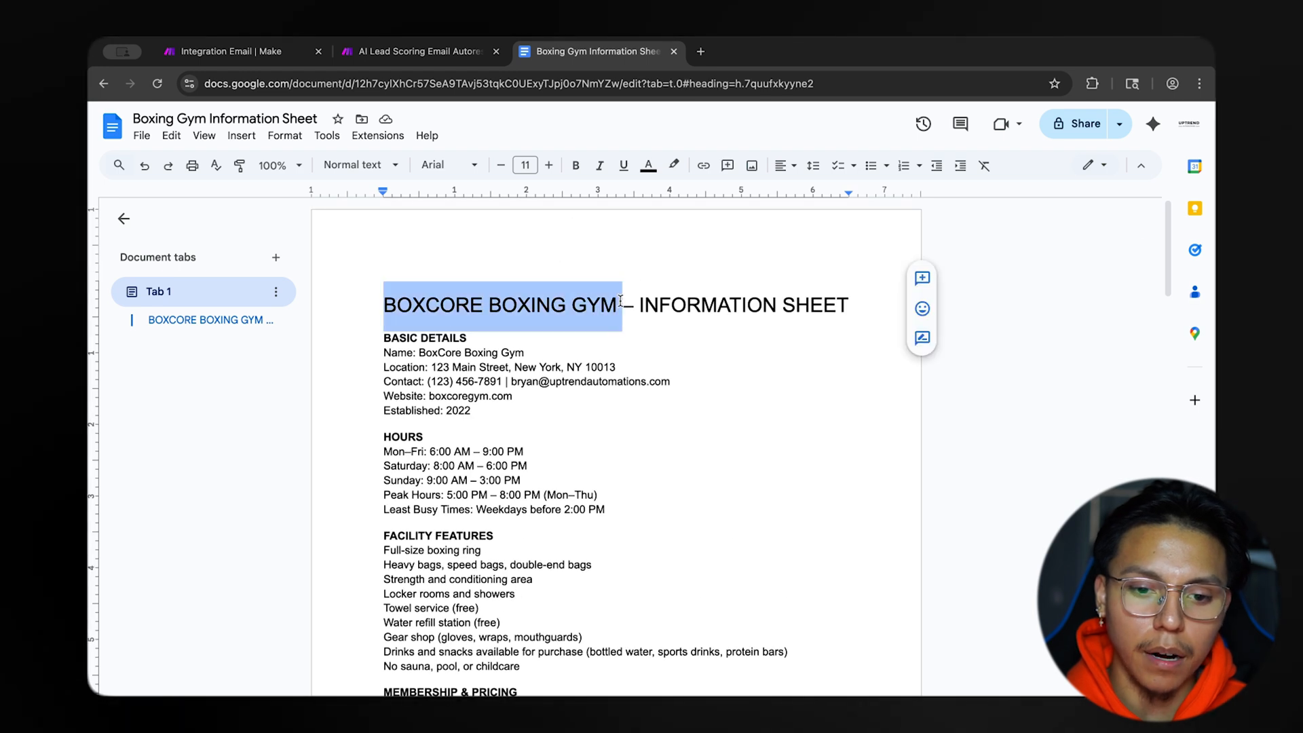
scroll(621, 301, down, 3)
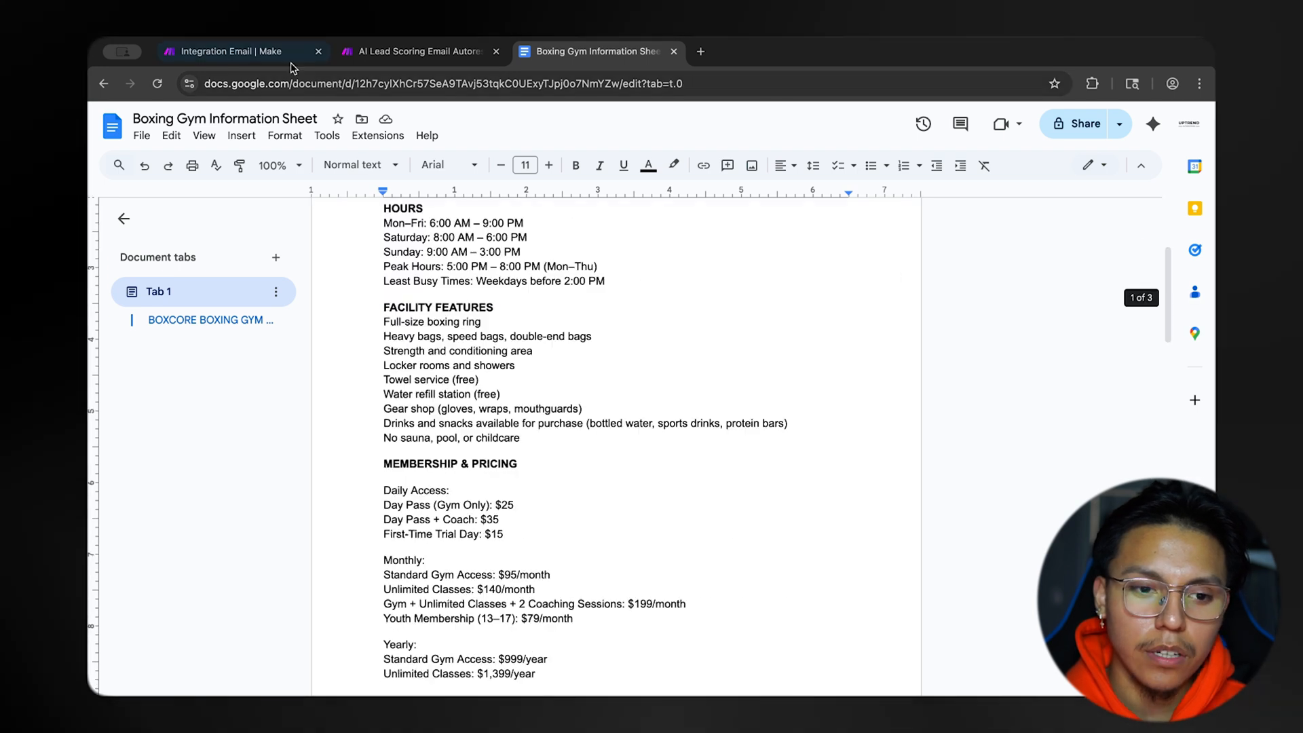
Back in the scenario, add a Google Docs Get Content of a Document module after Watch Emails.
click(271, 55)
text(g)
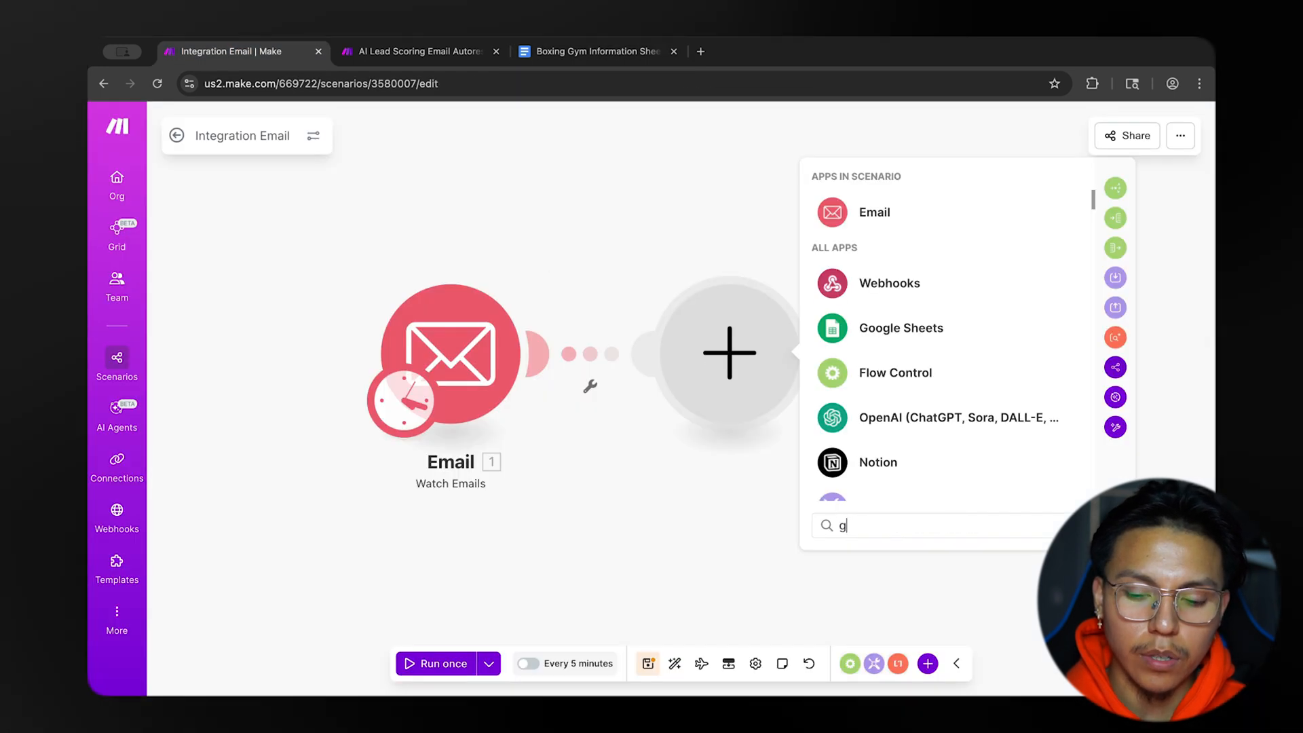
text(oogle)
click(889, 413)
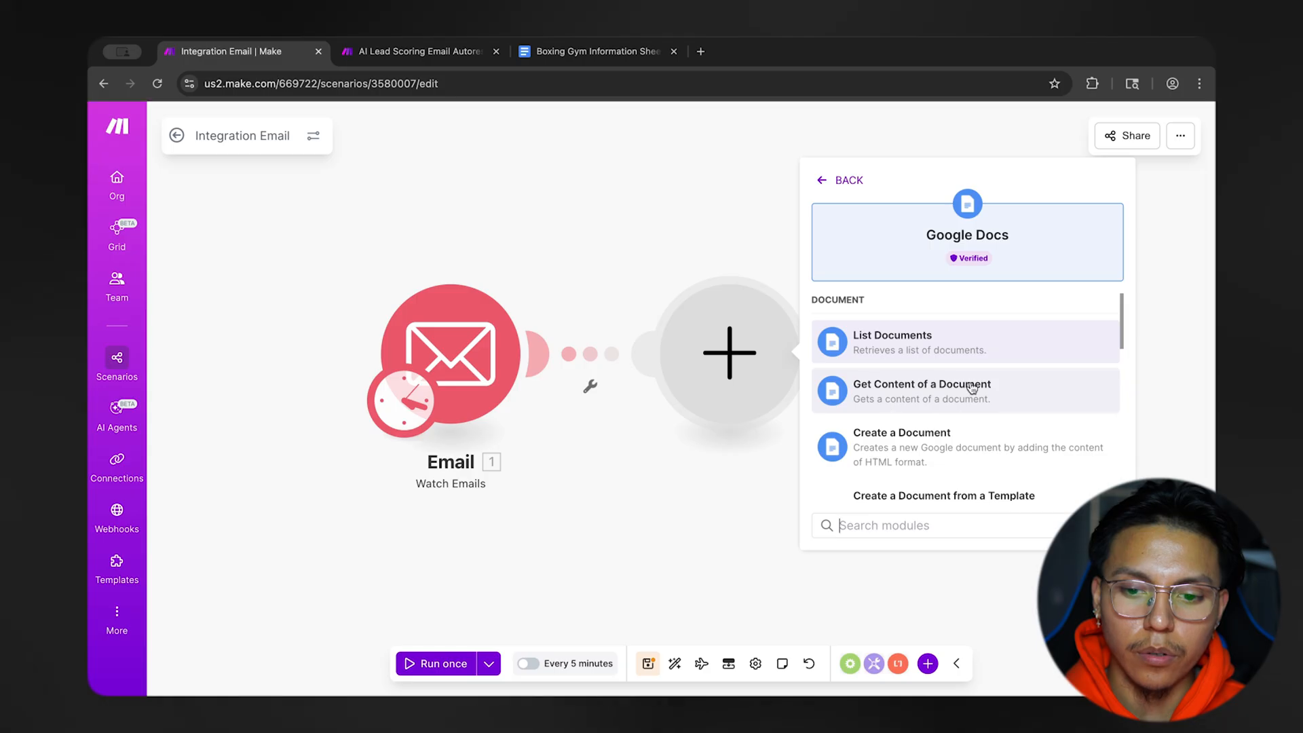
scroll(972, 391, down, 2)
scroll(972, 400, up, 2)
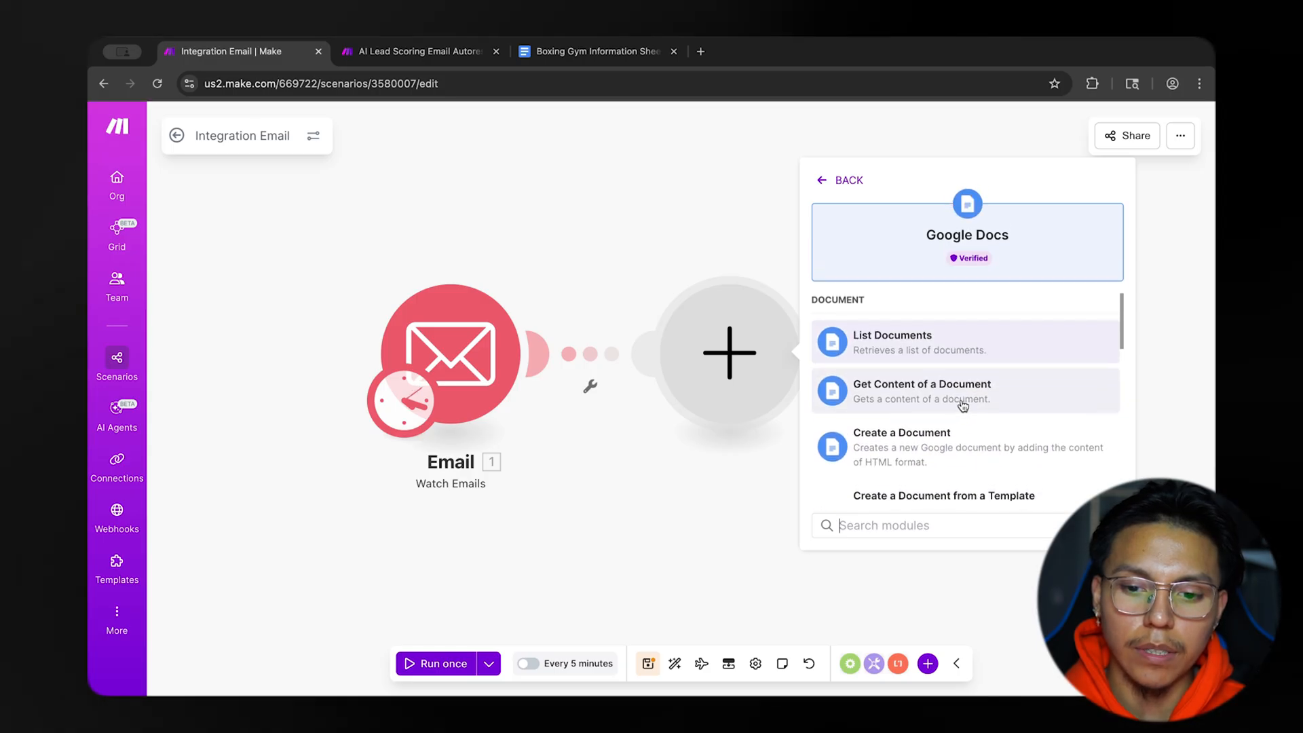
click(945, 401)
Revisit the Boxing Gym Information Sheet to look over the content that the Google Docs module has to fetch.
click(591, 50)
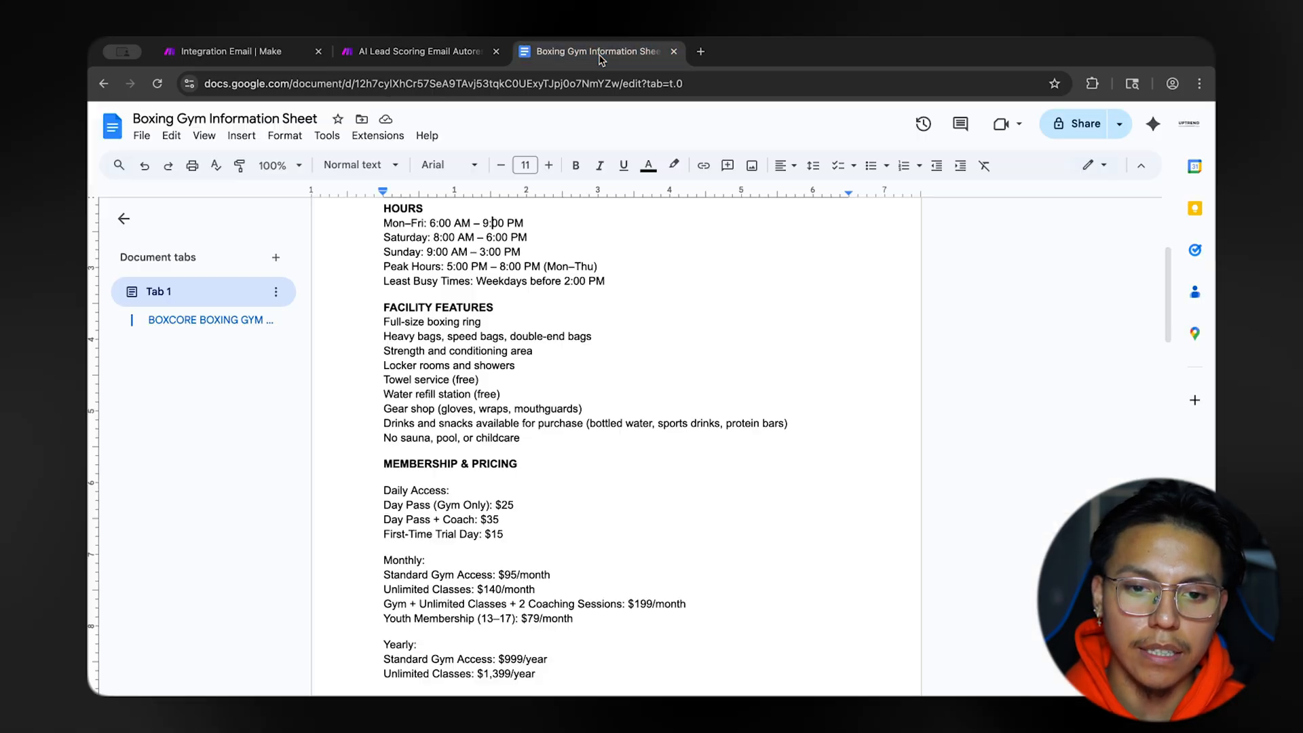
scroll(606, 423, down, 10)
drag(448, 372, 597, 600)
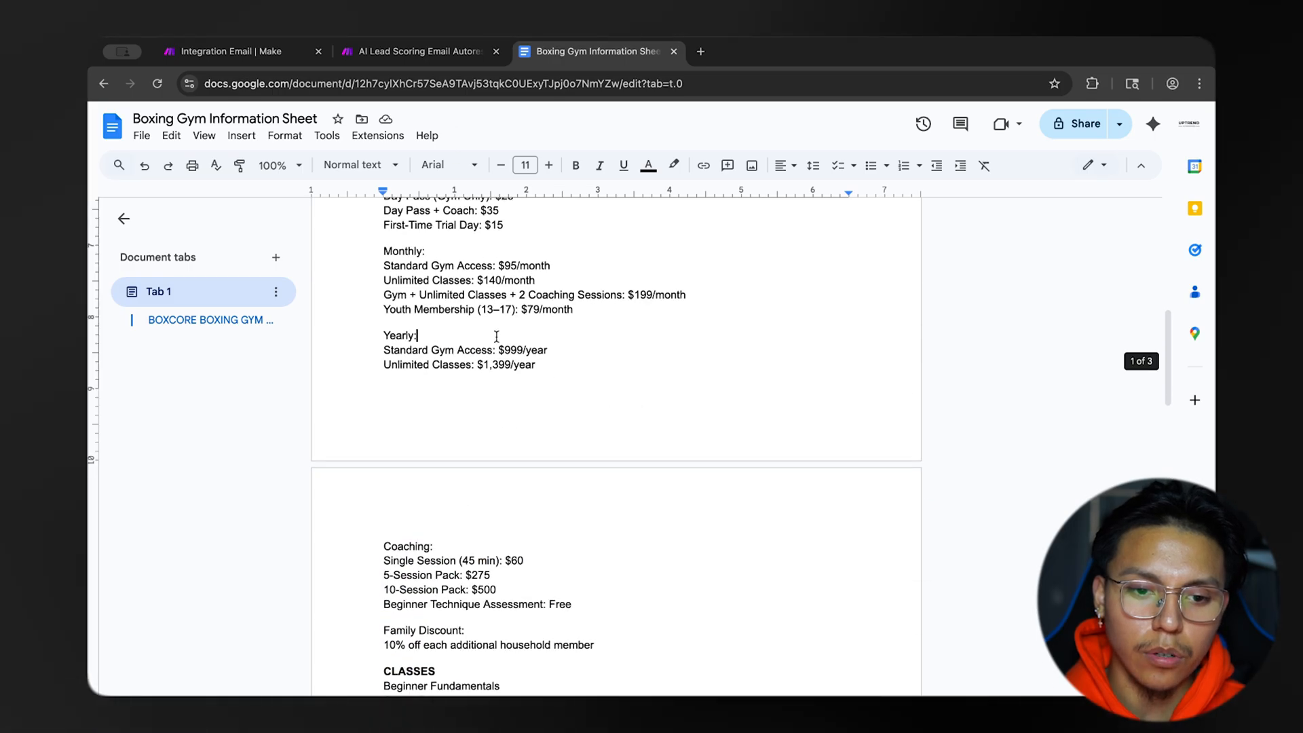
scroll(497, 336, up, 2)
click(272, 57)
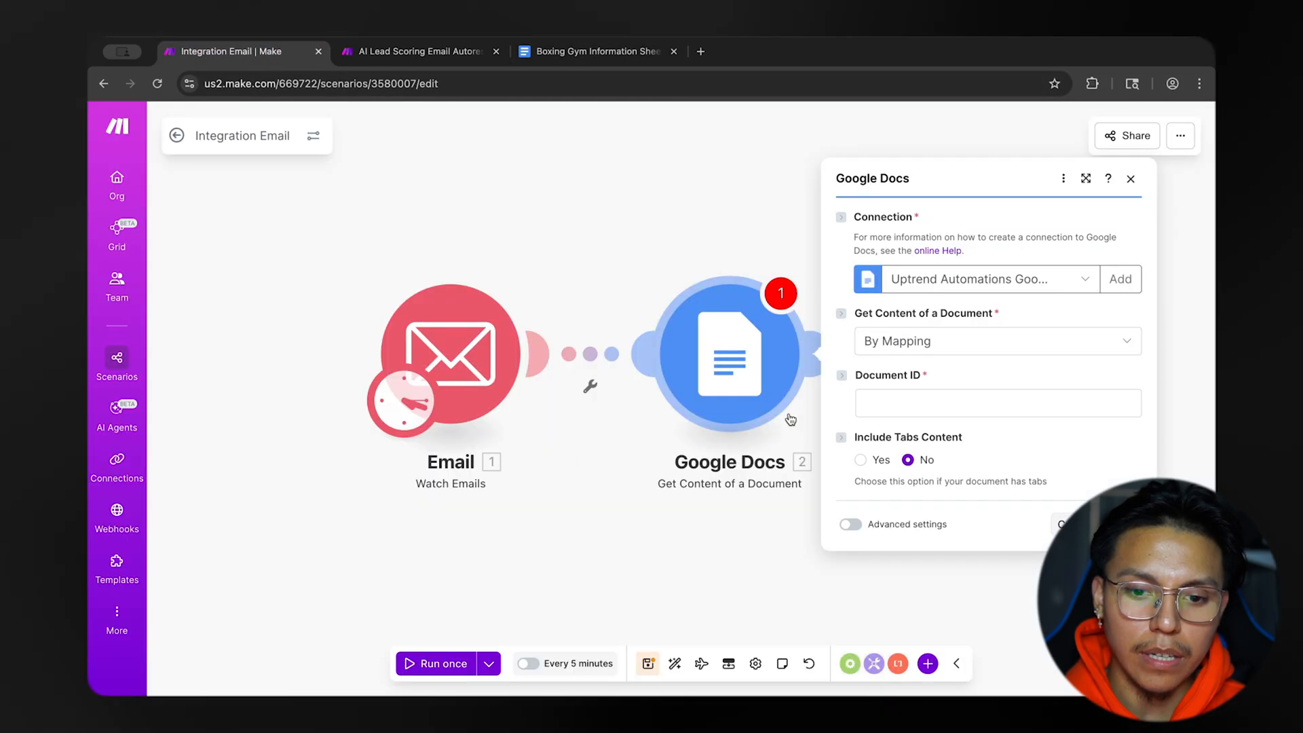
click(931, 403)
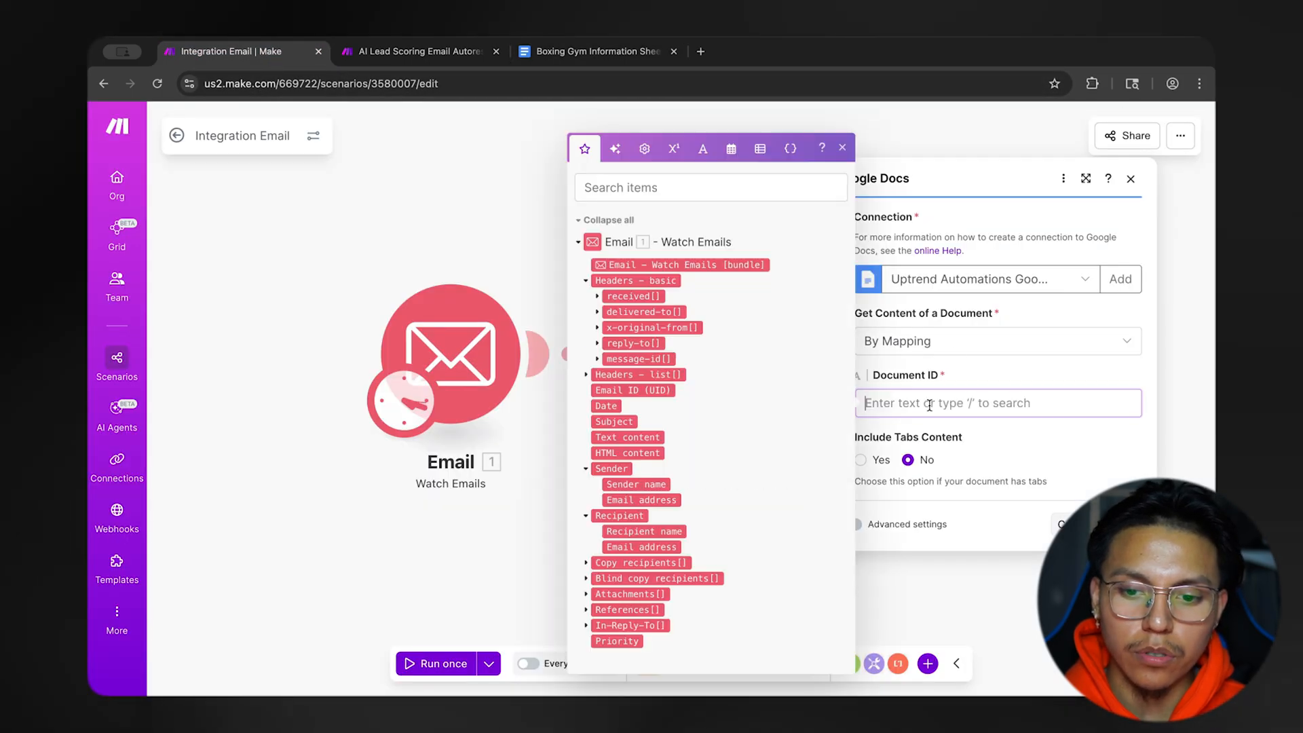
click(942, 370)
click(919, 348)
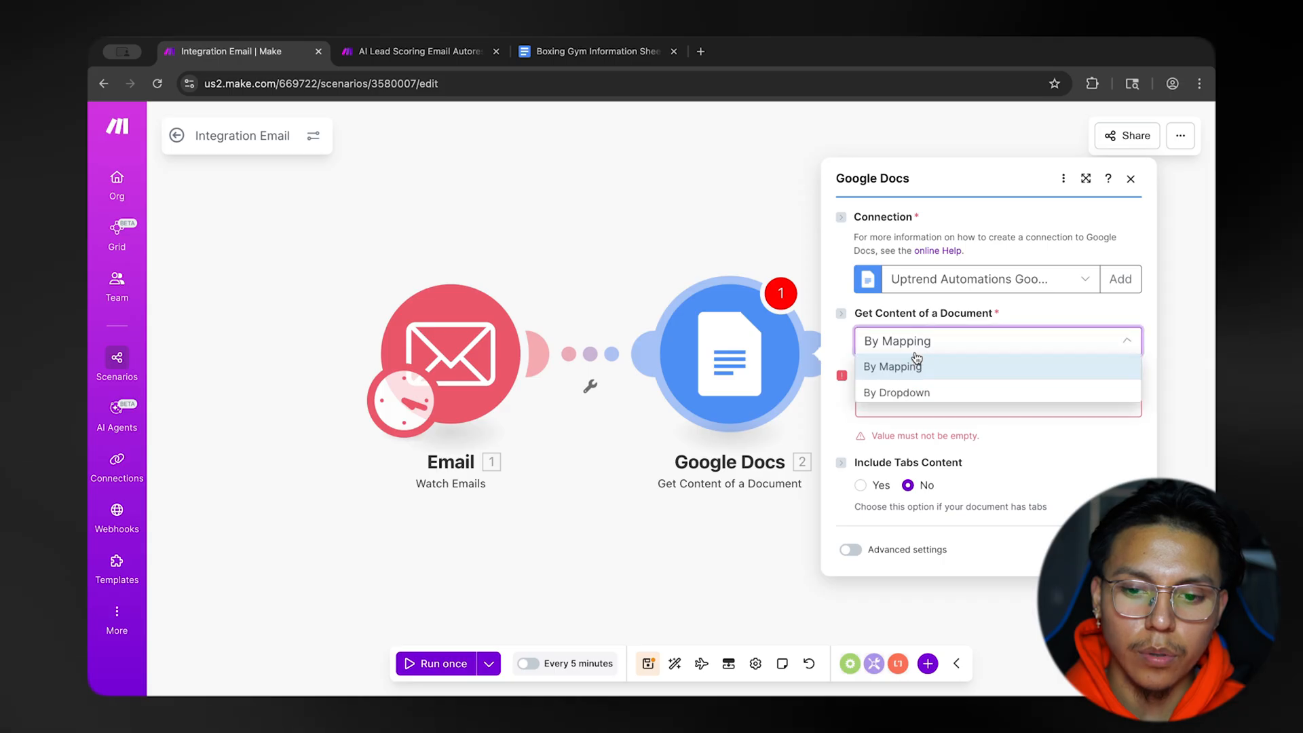
click(924, 394)
click(953, 314)
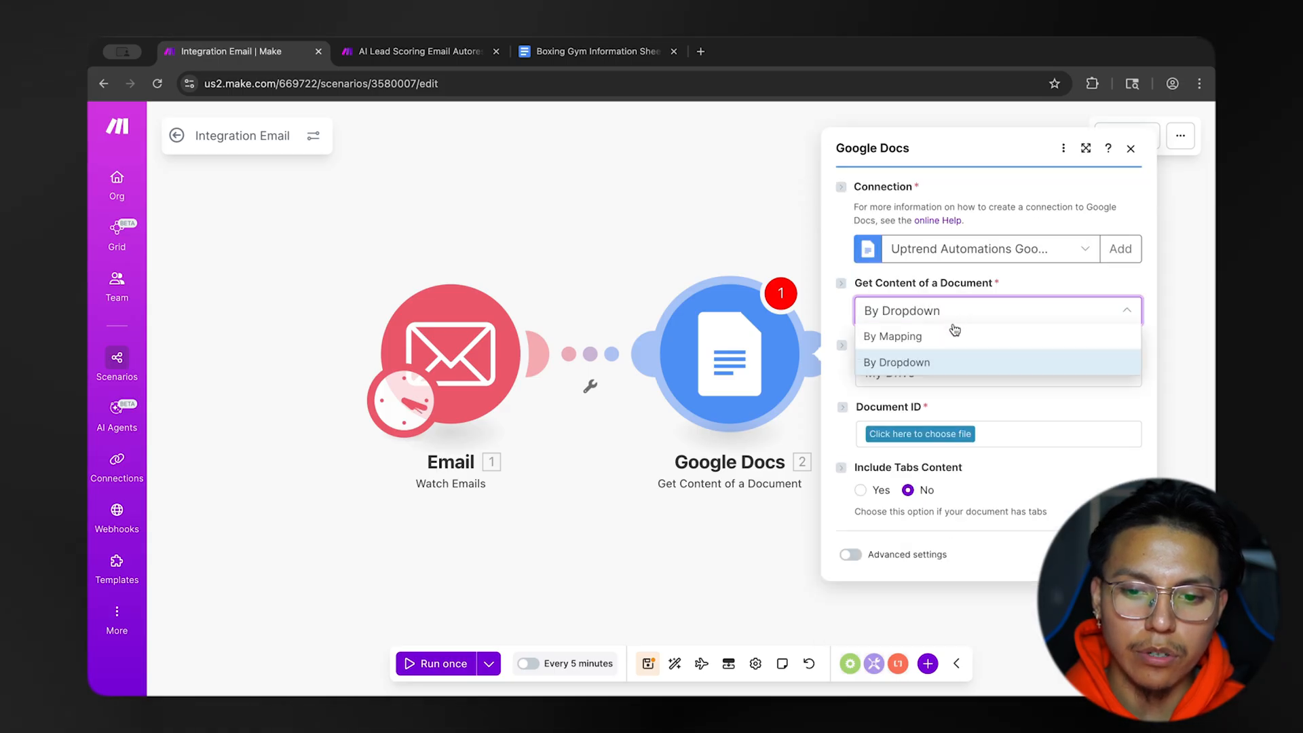
click(947, 336)
click(954, 390)
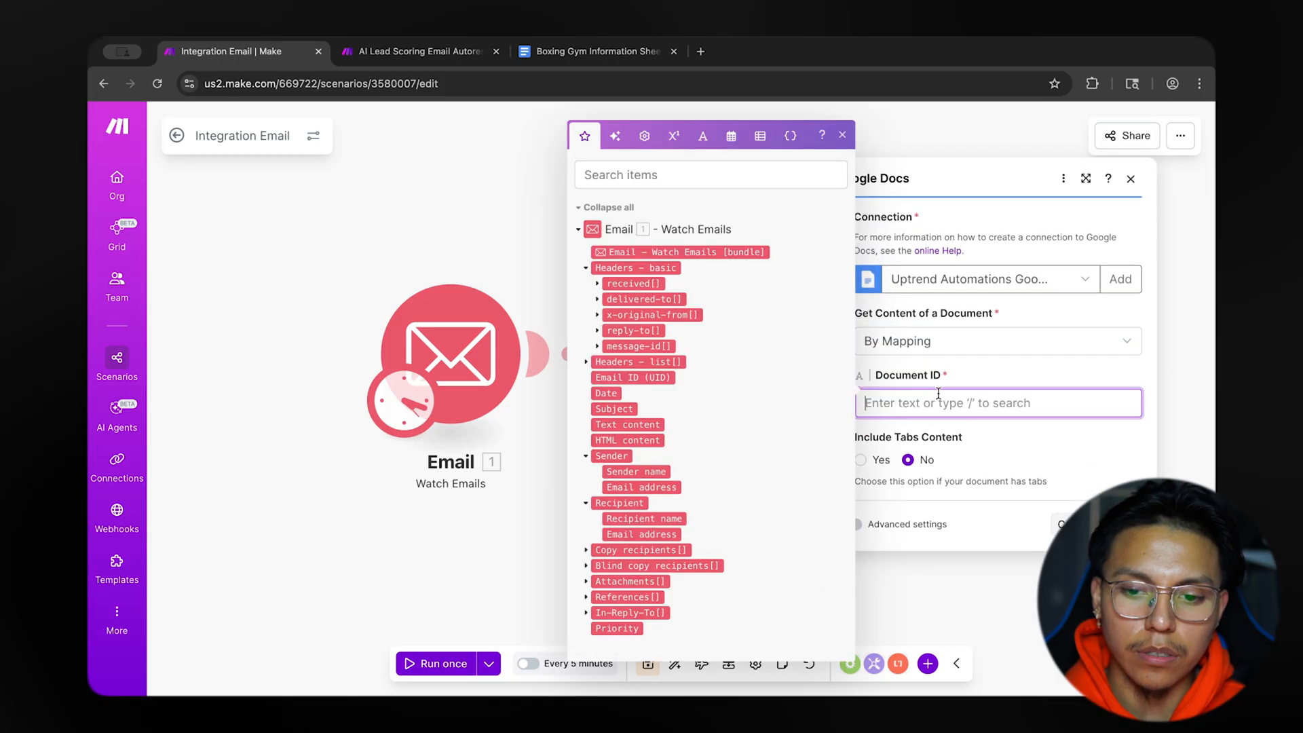
click(976, 379)
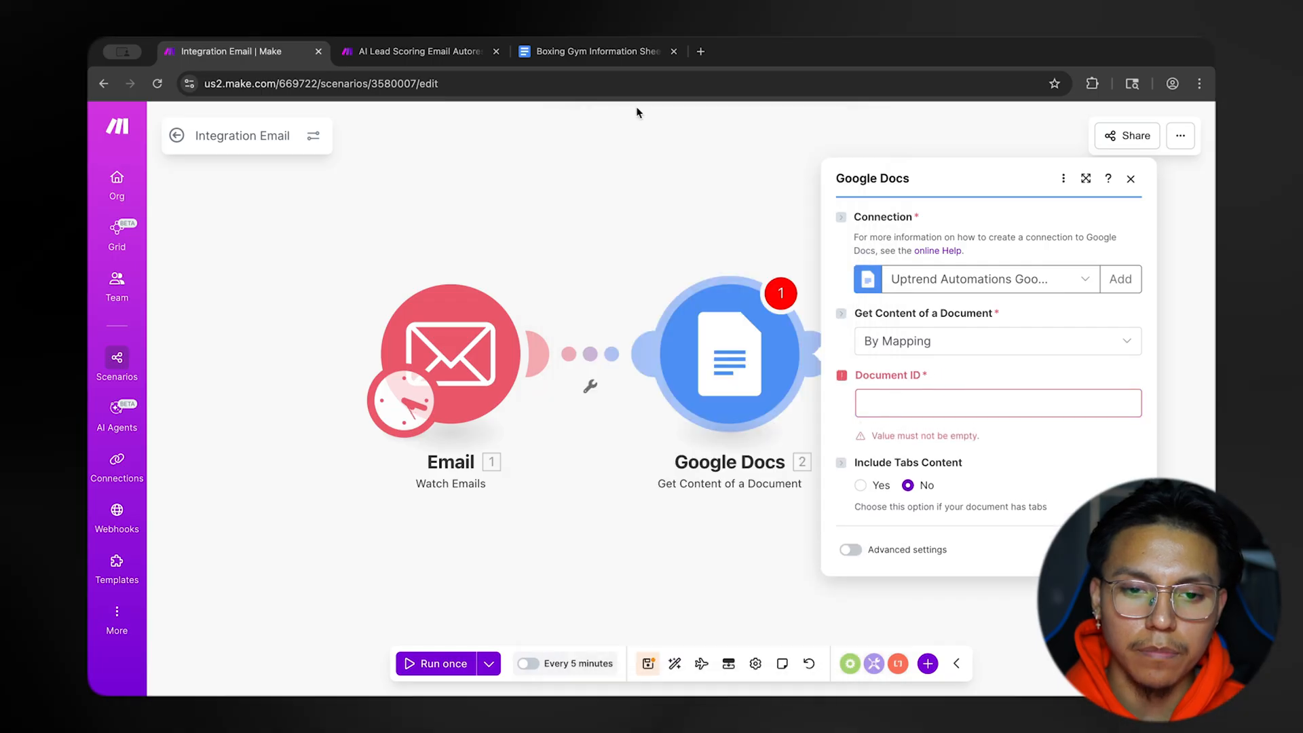
Copy the document ID from the Boxing Gym Information Sheet's web address into the Google Docs module's Document ID.
click(587, 54)
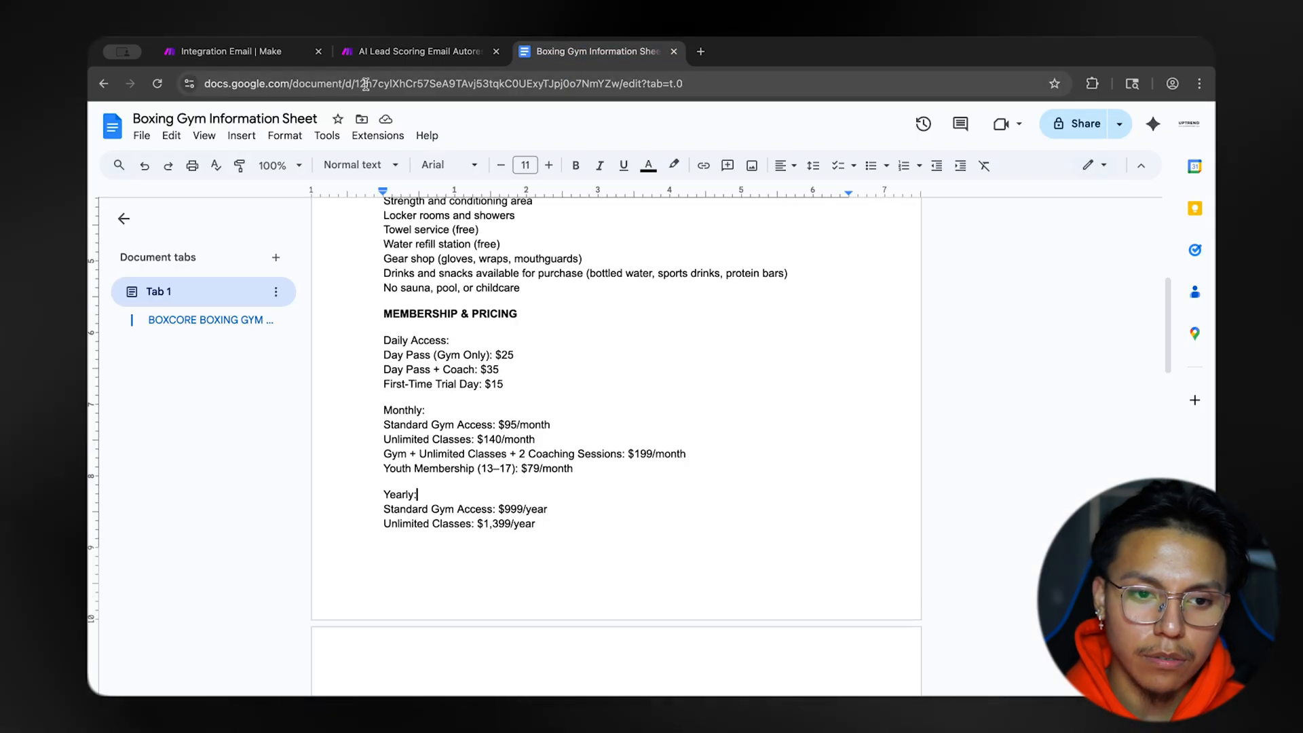
click(358, 84)
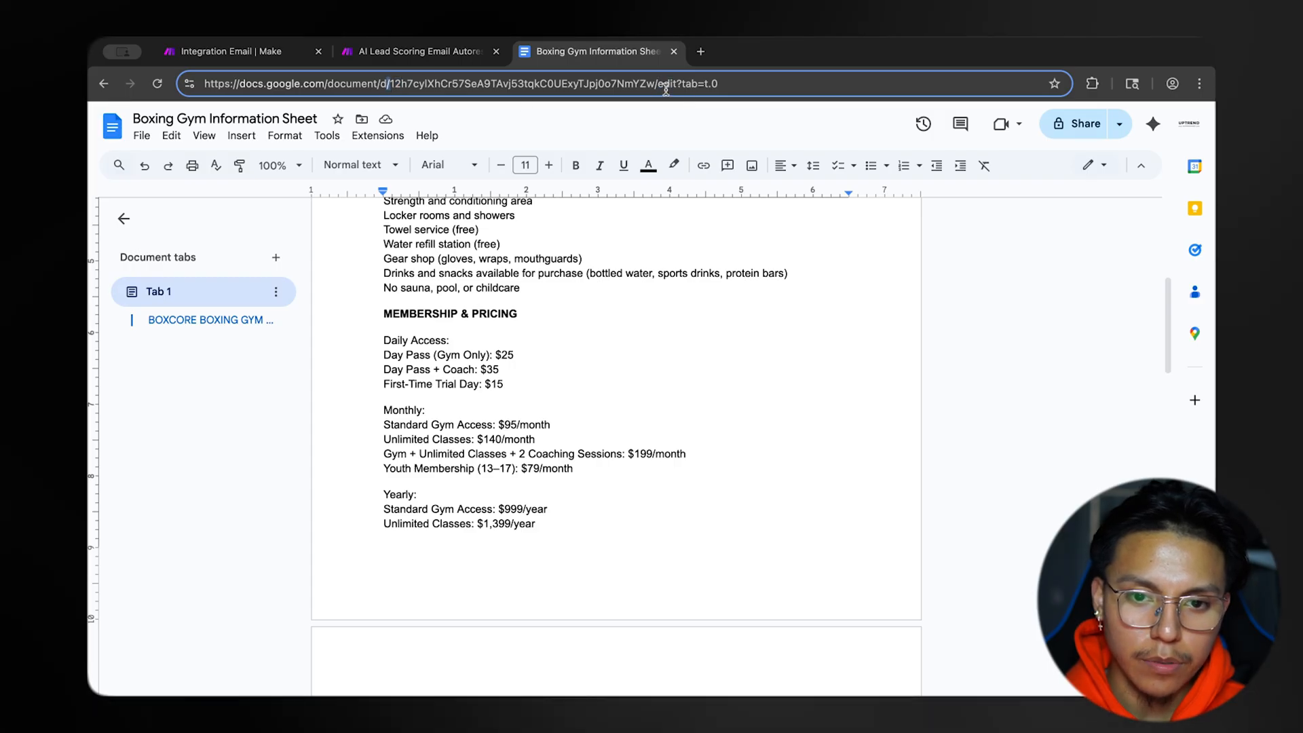
drag(393, 83, 654, 83)
key(ctrl+c)
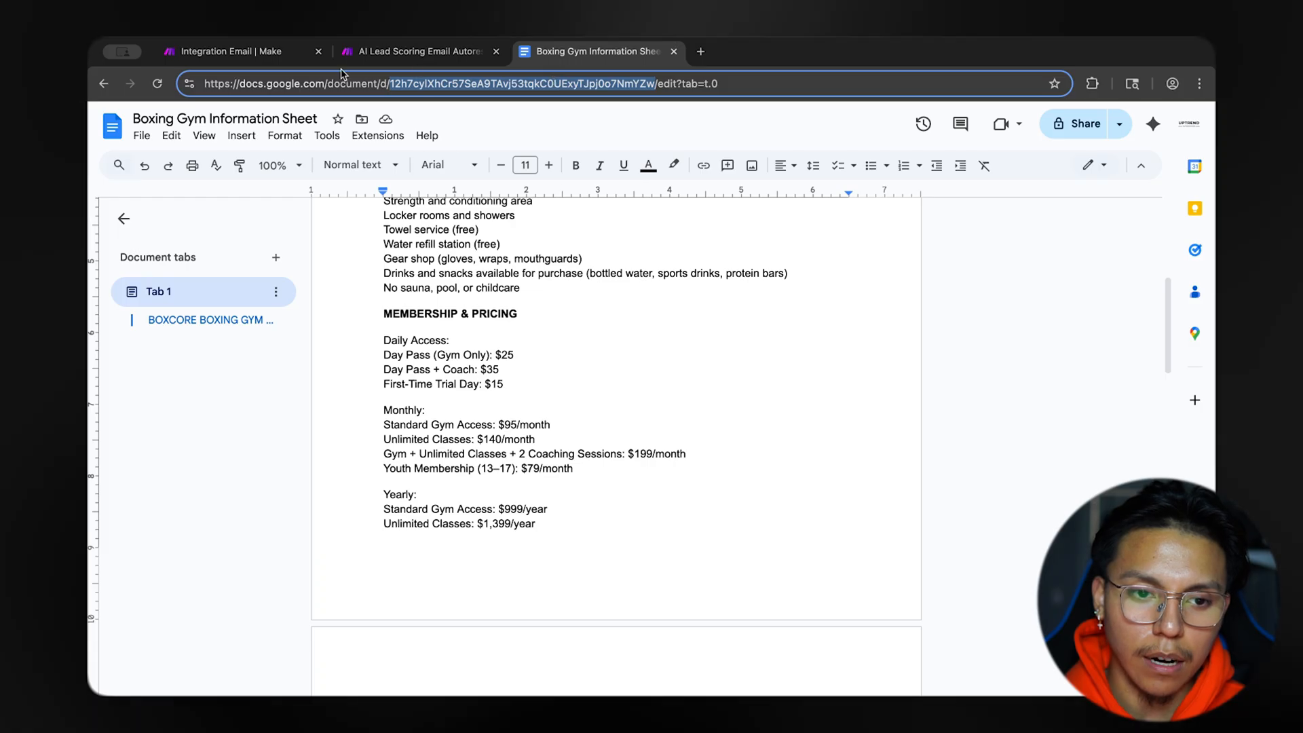
click(224, 51)
click(921, 397)
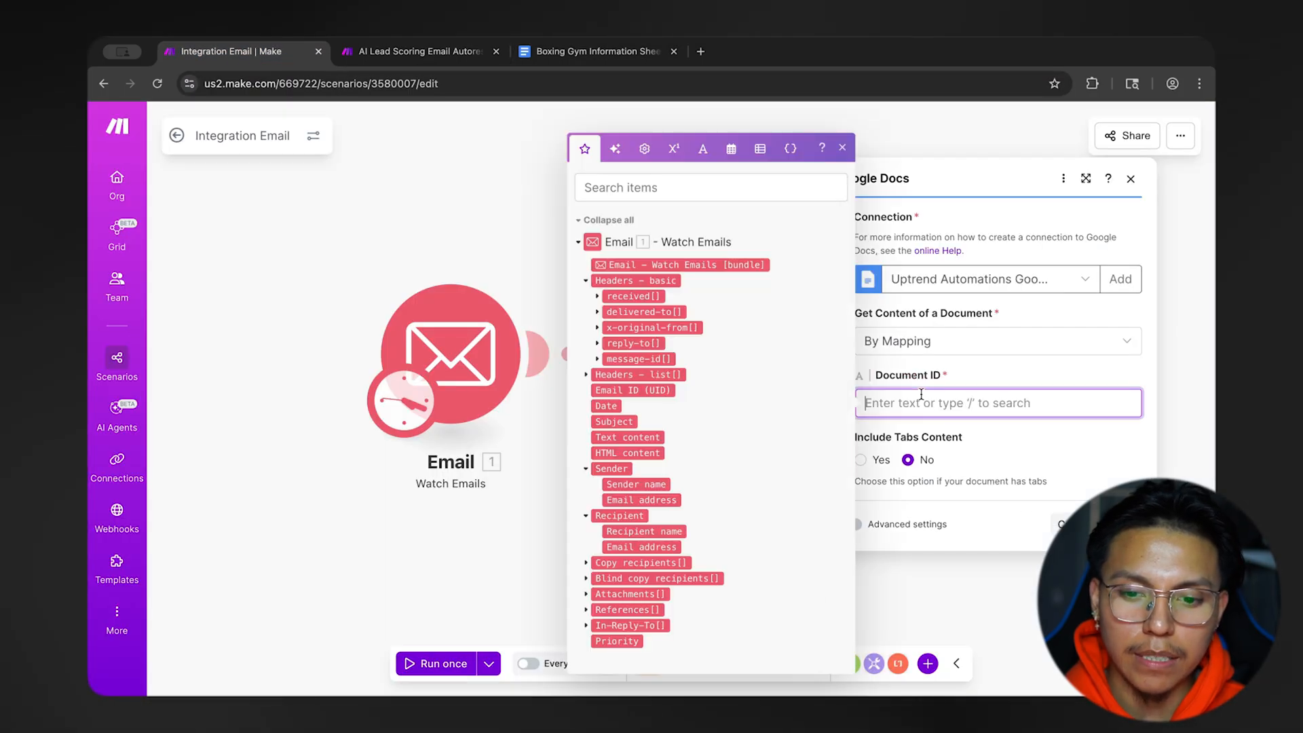
key(ctrl+v)
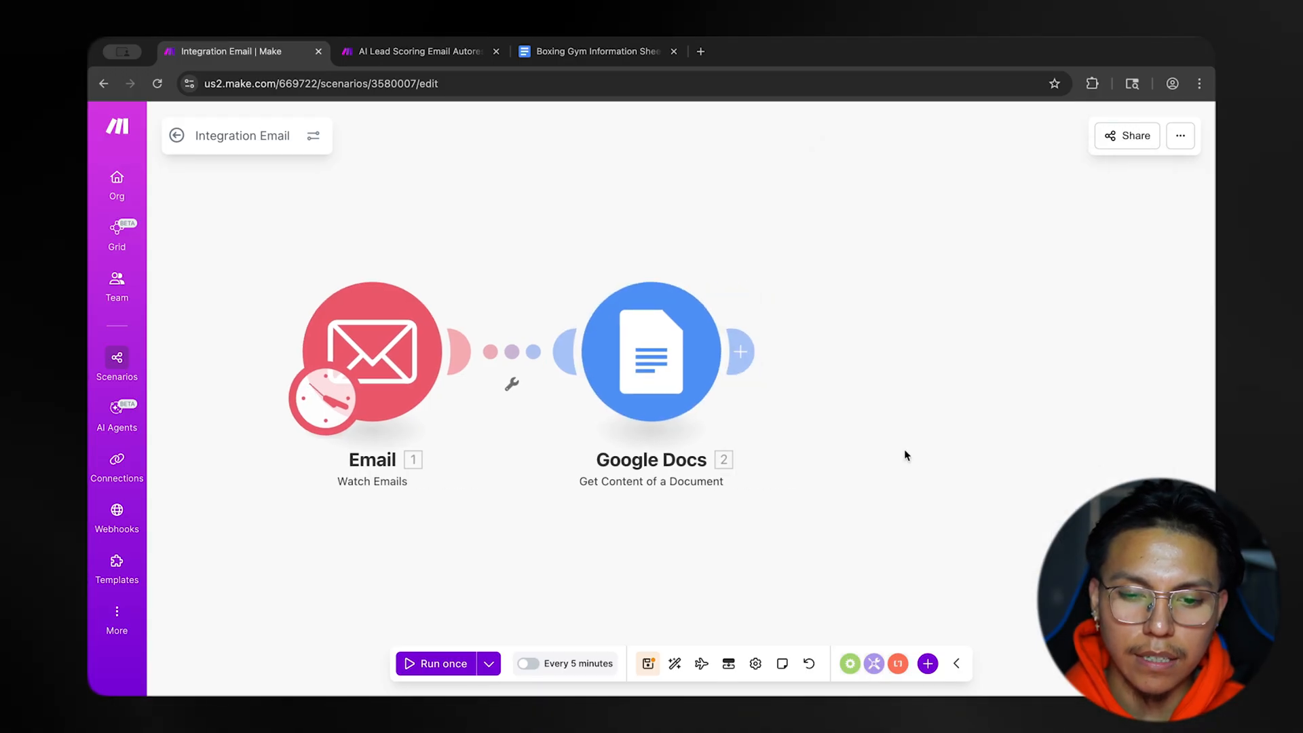
Run only the Google Docs module and expand the Text Content of its output bundle.
right_click(683, 359)
click(708, 399)
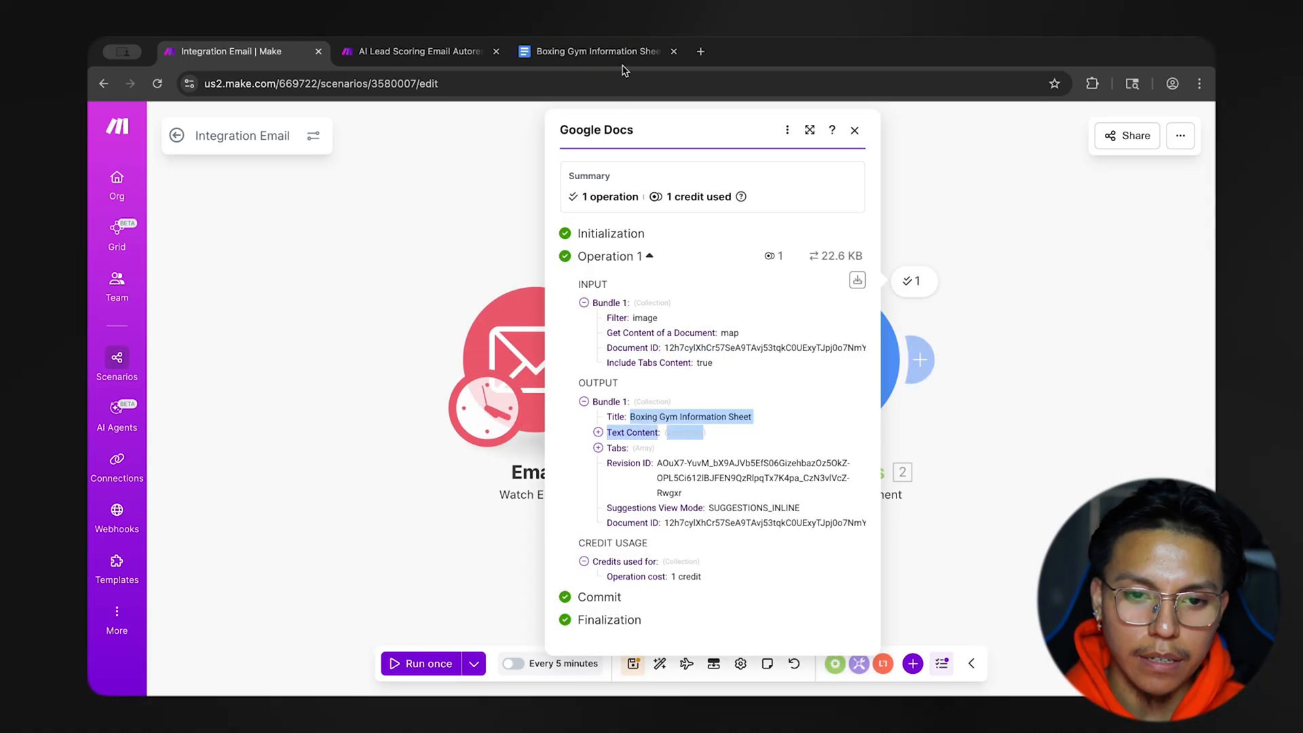
click(598, 52)
click(256, 53)
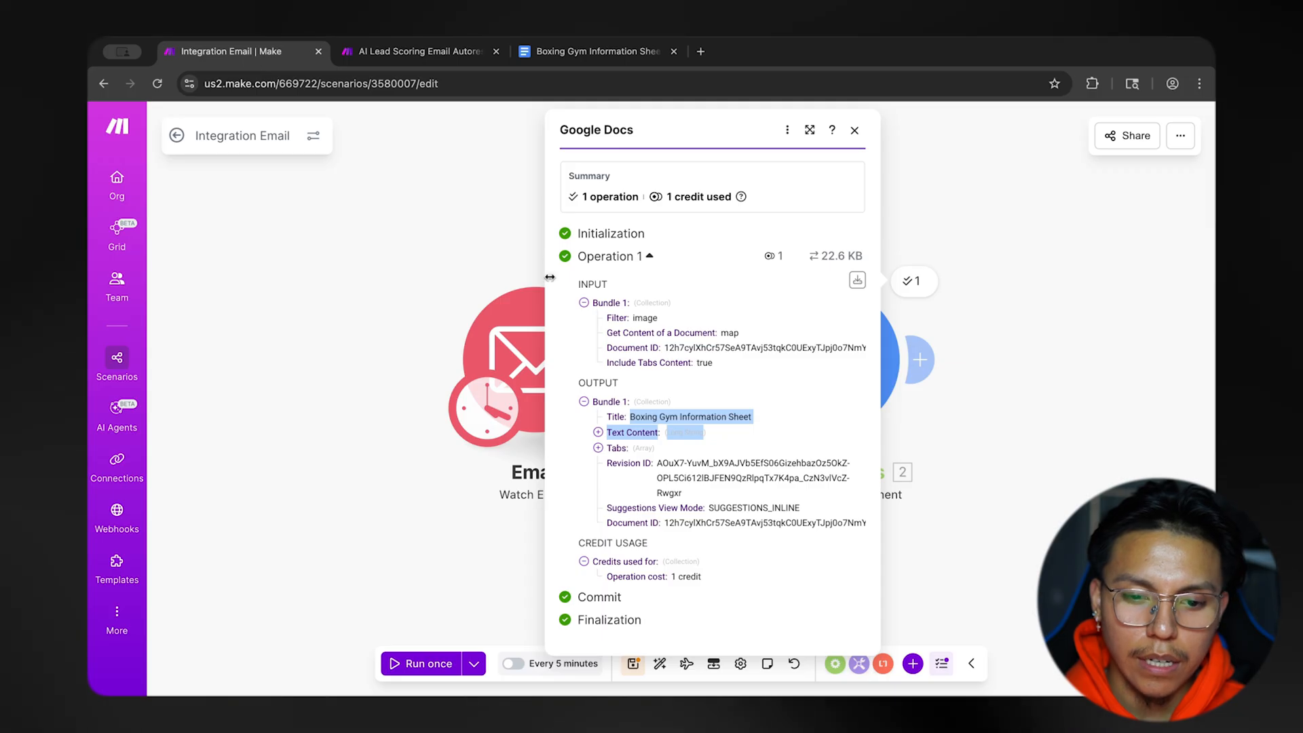
click(598, 432)
scroll(632, 335, down, 3)
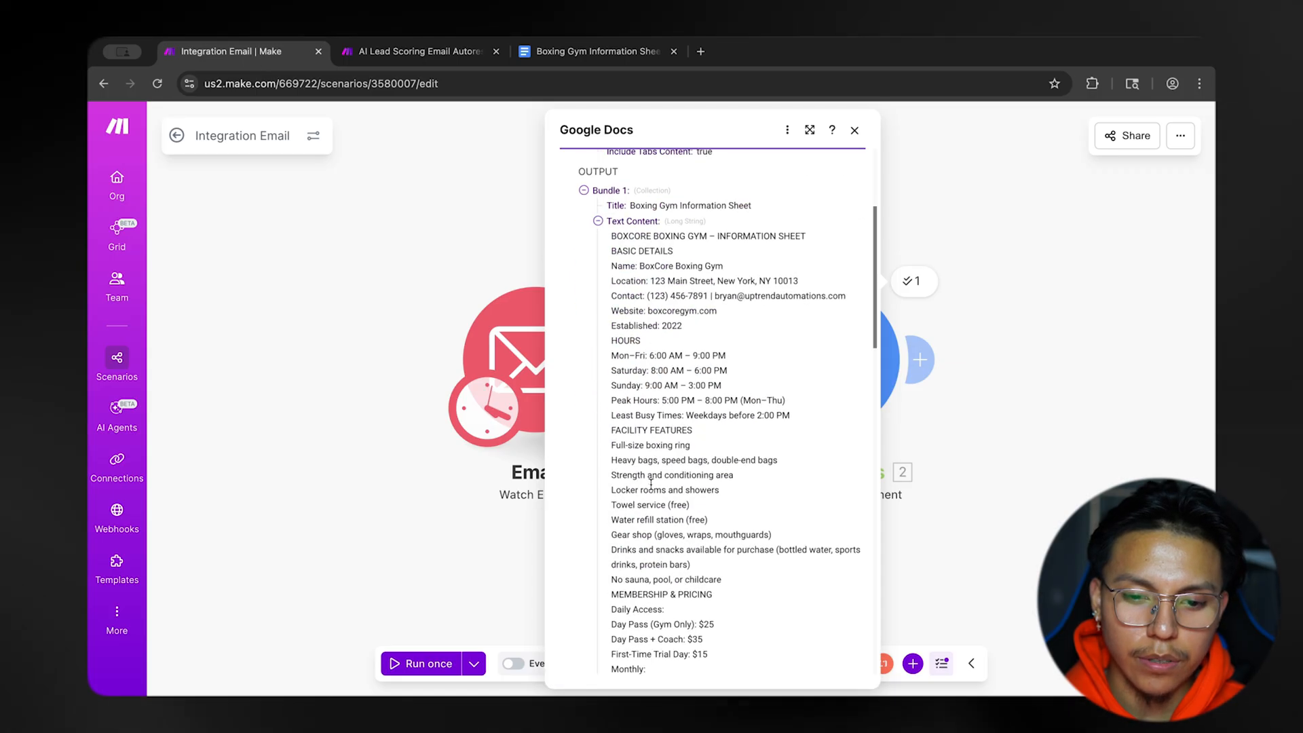
Compare the fetched text content with the Boxing Gym Information Sheet down to the staff section, and close the module output.
drag(631, 336, 709, 514)
scroll(708, 515, down, 7)
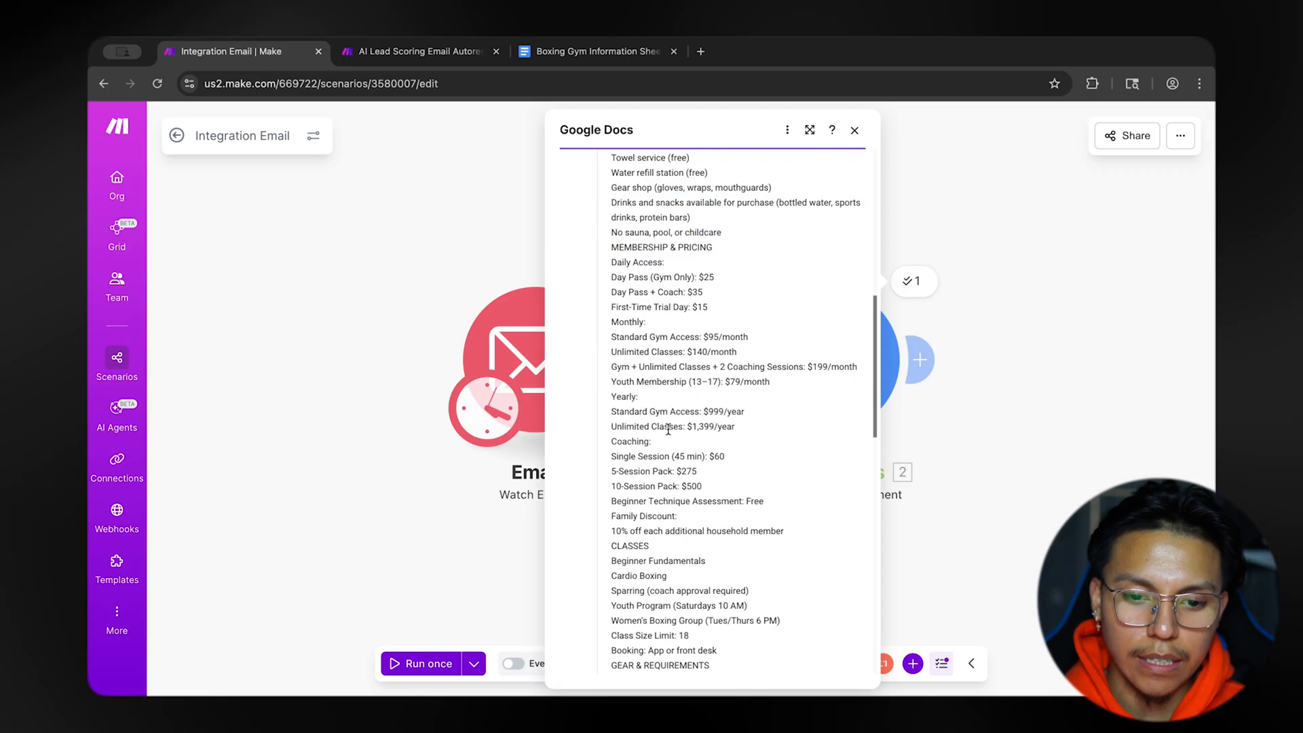
click(602, 49)
scroll(564, 378, up, 6)
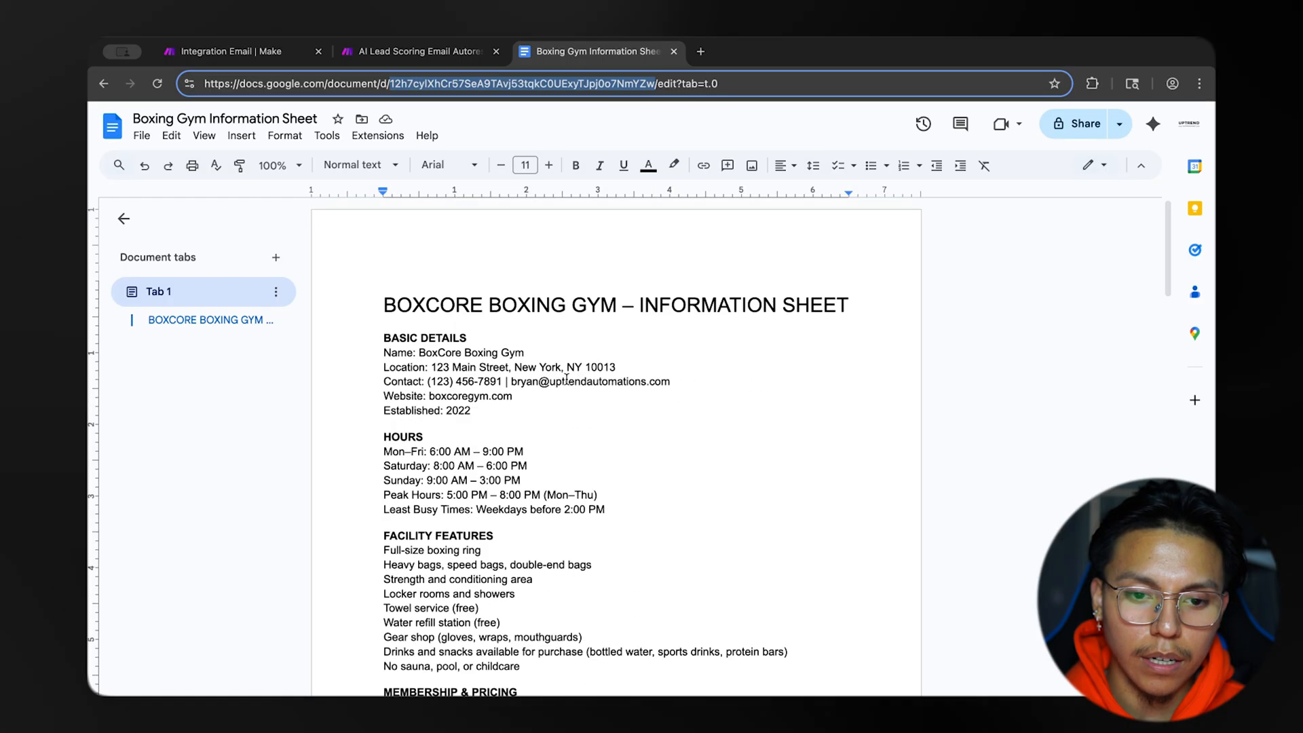
scroll(565, 379, down, 3)
click(267, 55)
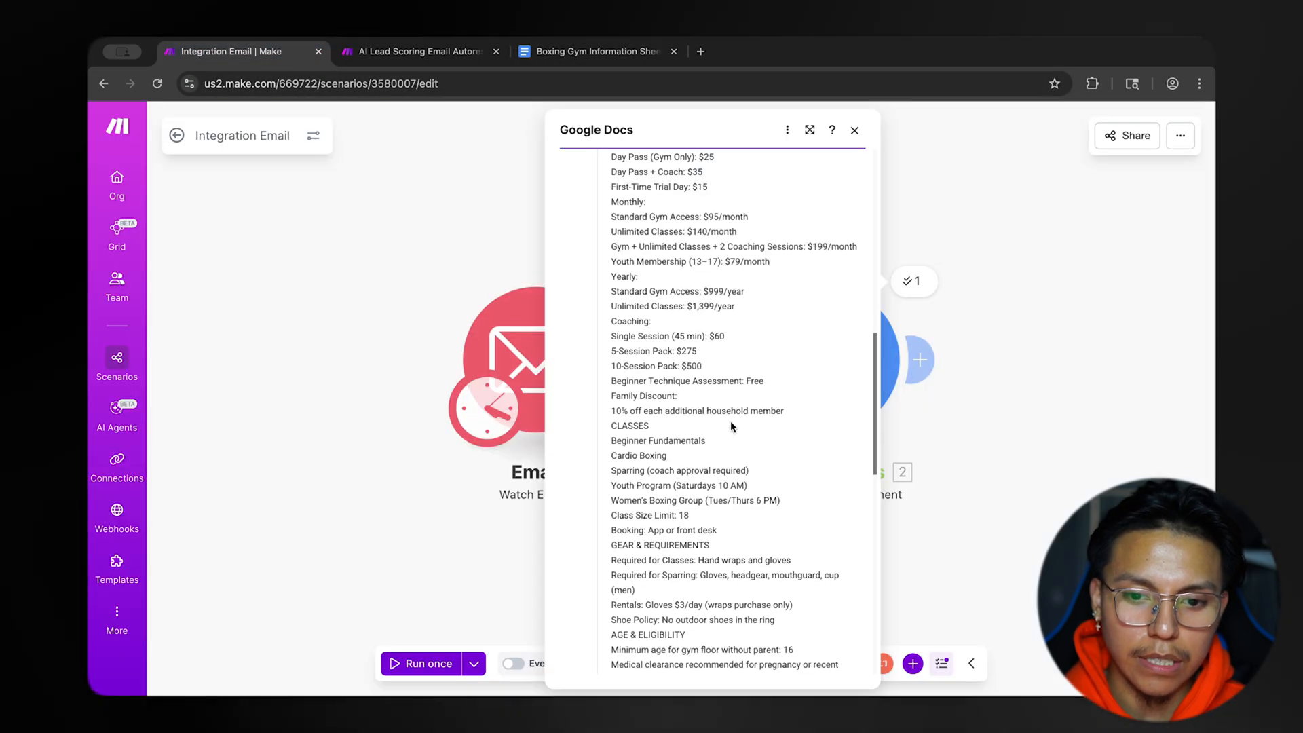
scroll(731, 425, down, 10)
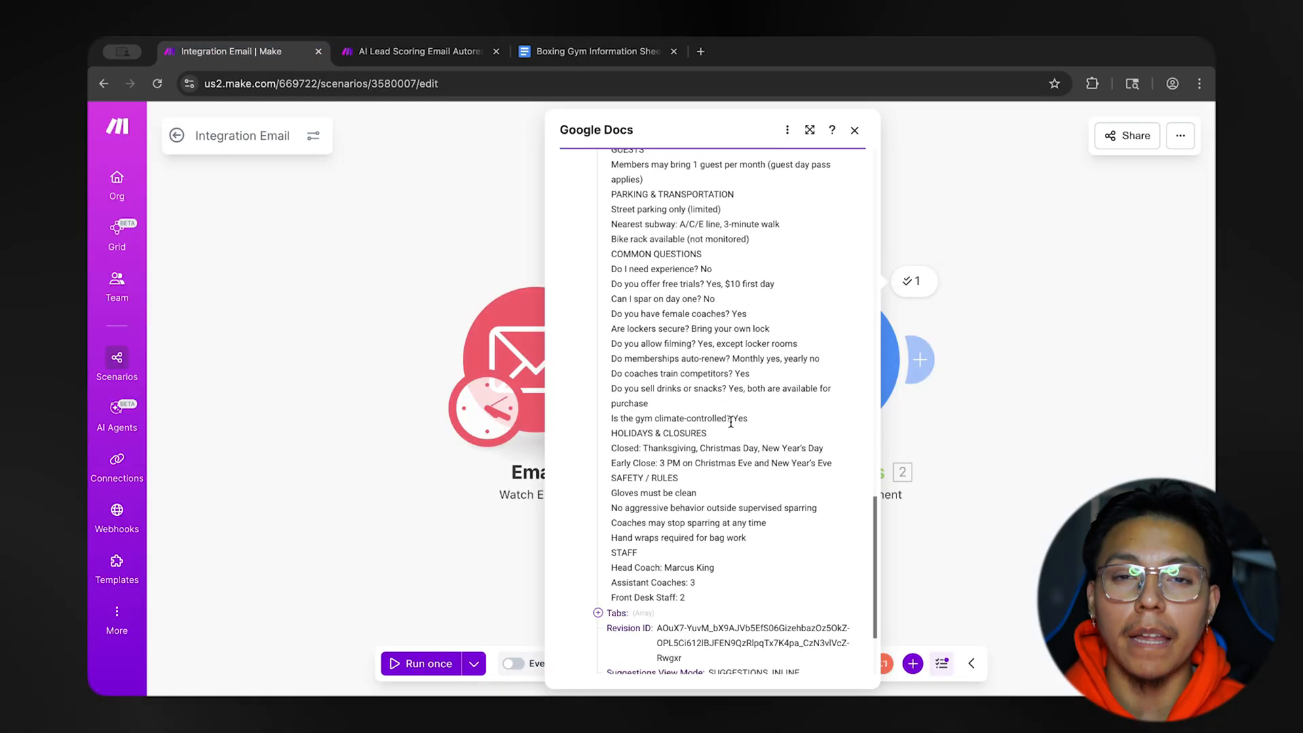
scroll(738, 424, down, 5)
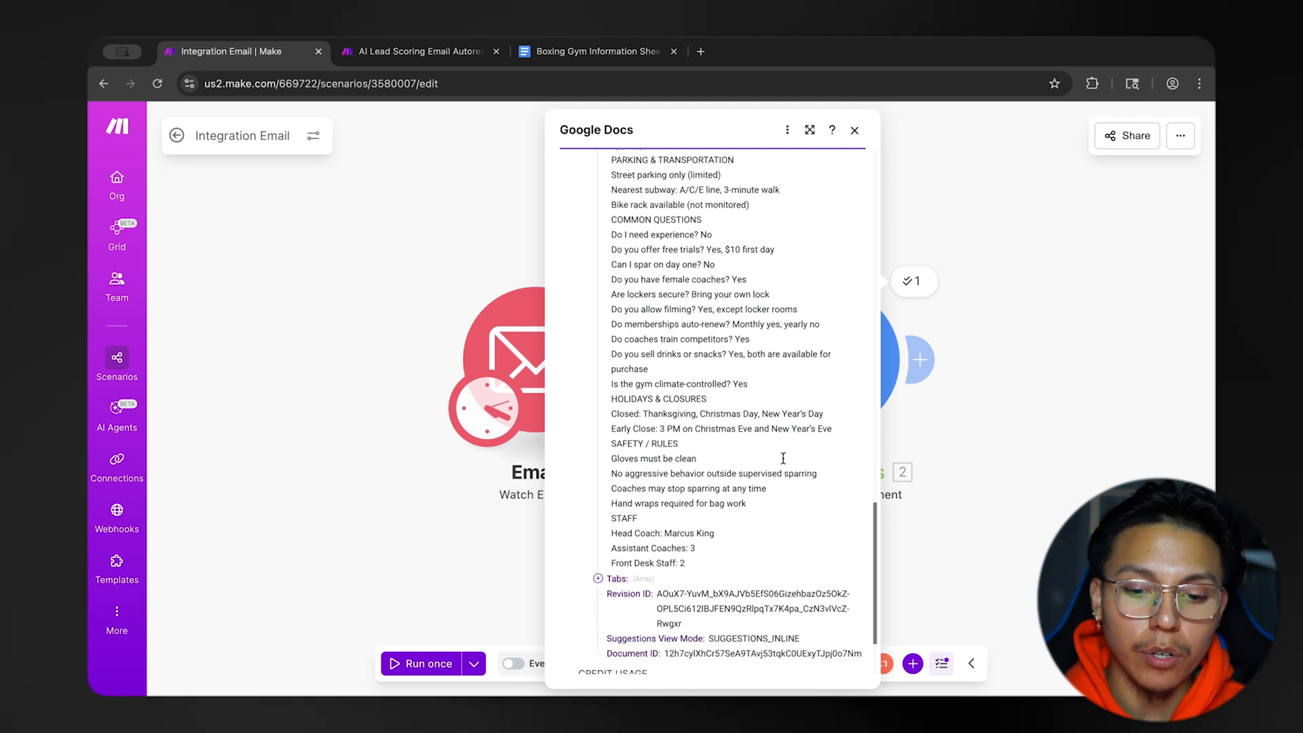
click(968, 423)
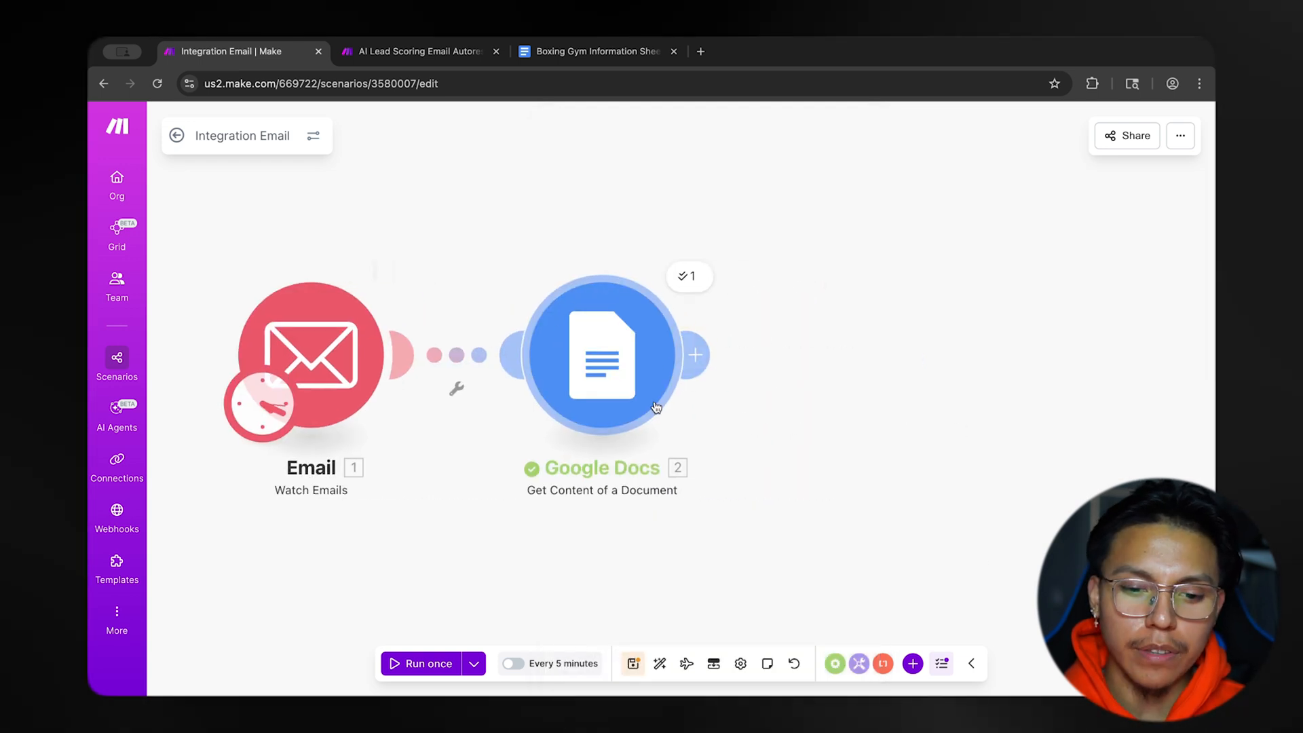
Add an OpenAI (ChatGPT, Sora, DALL-E, Whisper) Generate a completion module after the Google Docs module.
click(699, 355)
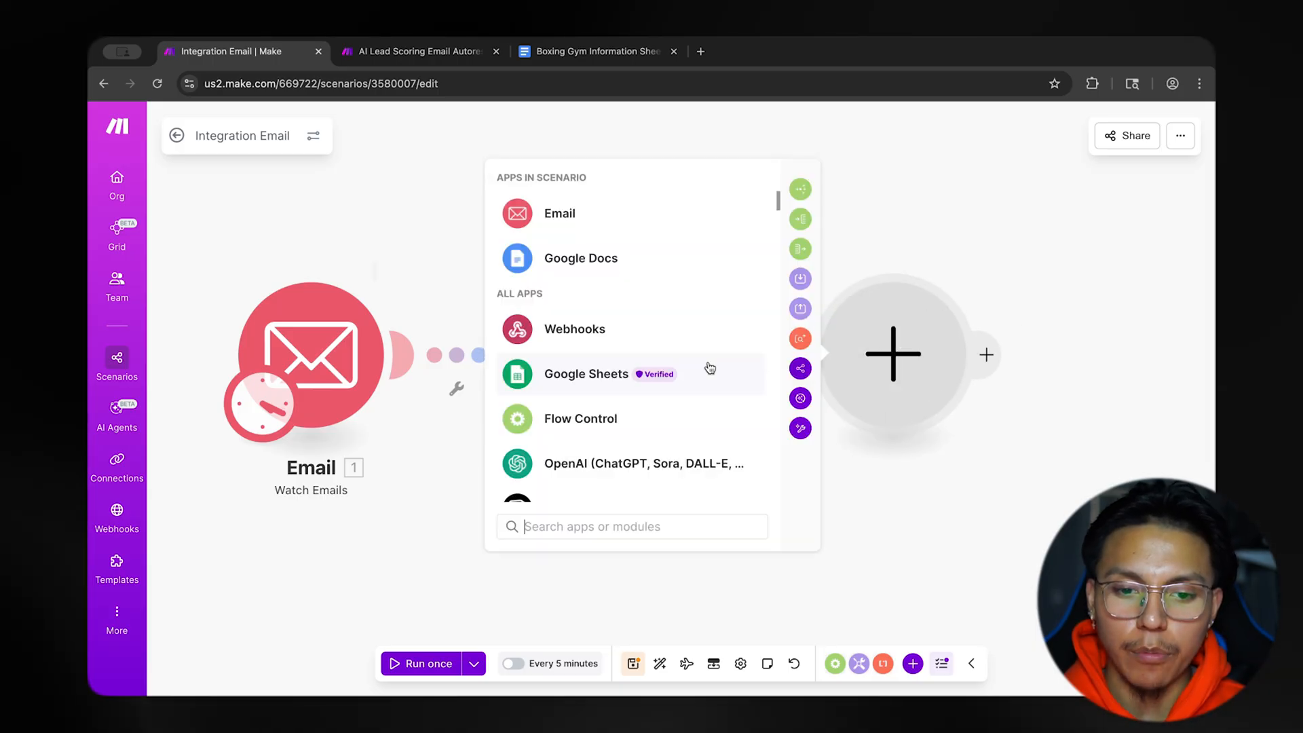
scroll(709, 416, down, 2)
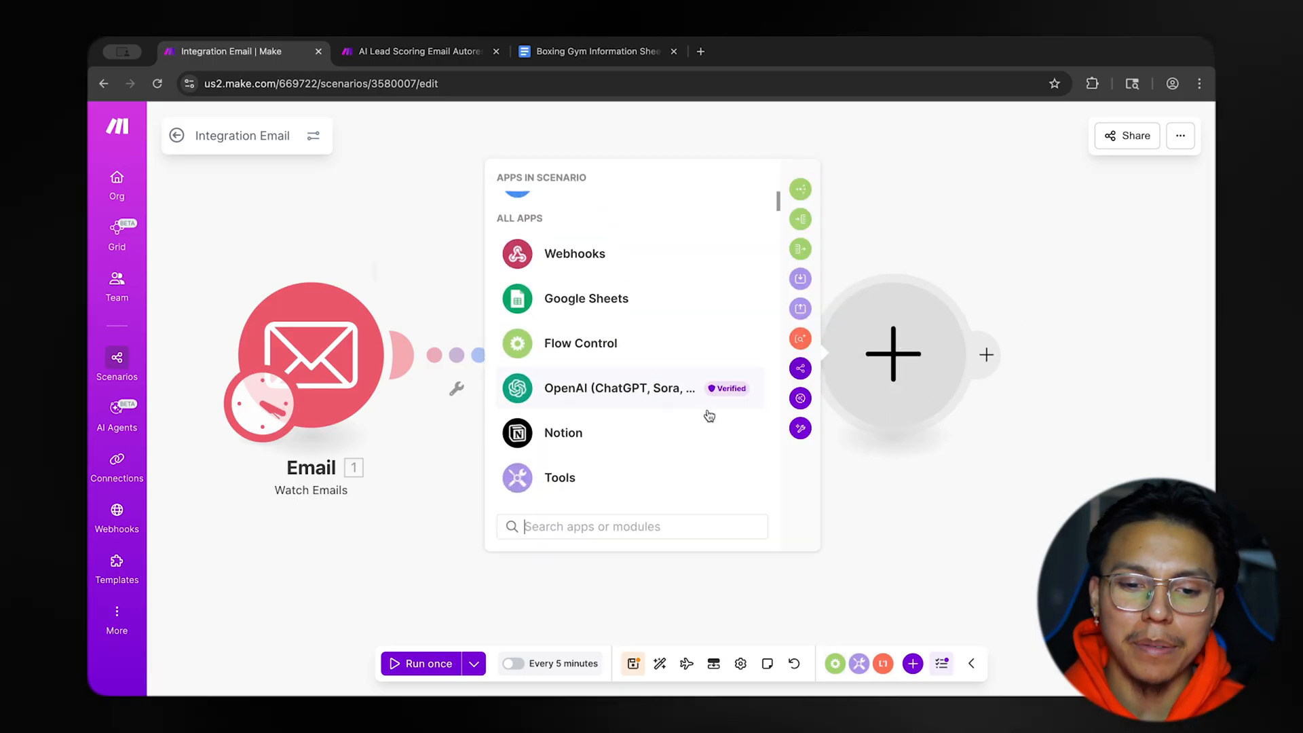
scroll(706, 416, up, 2)
click(654, 461)
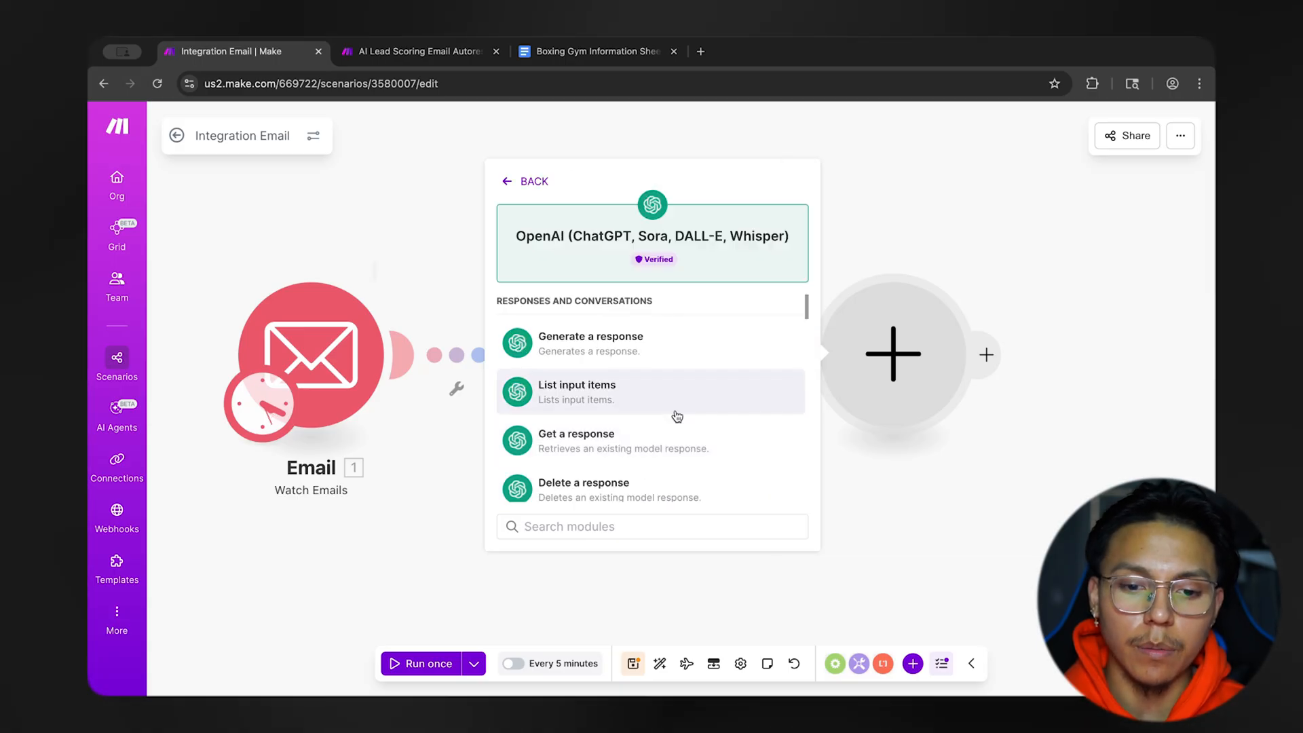
scroll(677, 416, down, 4)
click(633, 410)
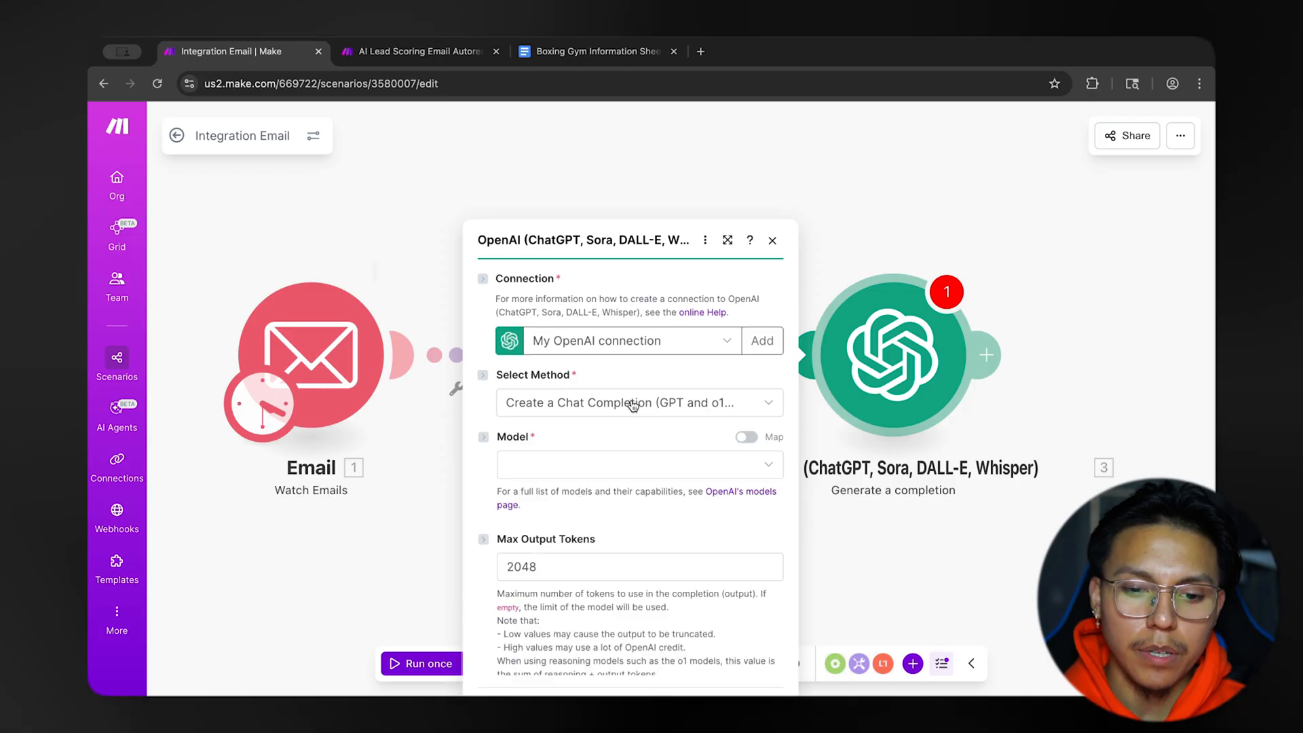
Set the OpenAI module's method to Create a Chat Completion (GPT and o1 models) and its model to gpt-5.1 (system).
click(682, 293)
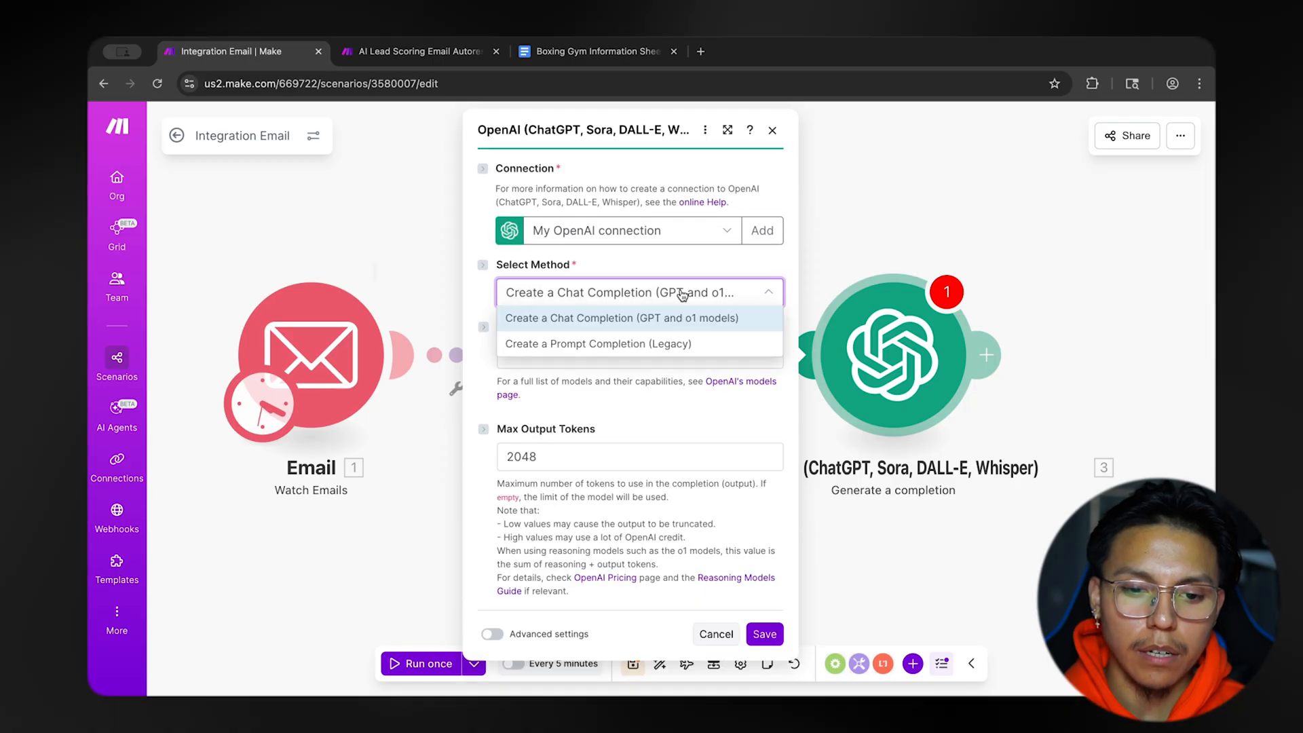
click(733, 319)
click(645, 353)
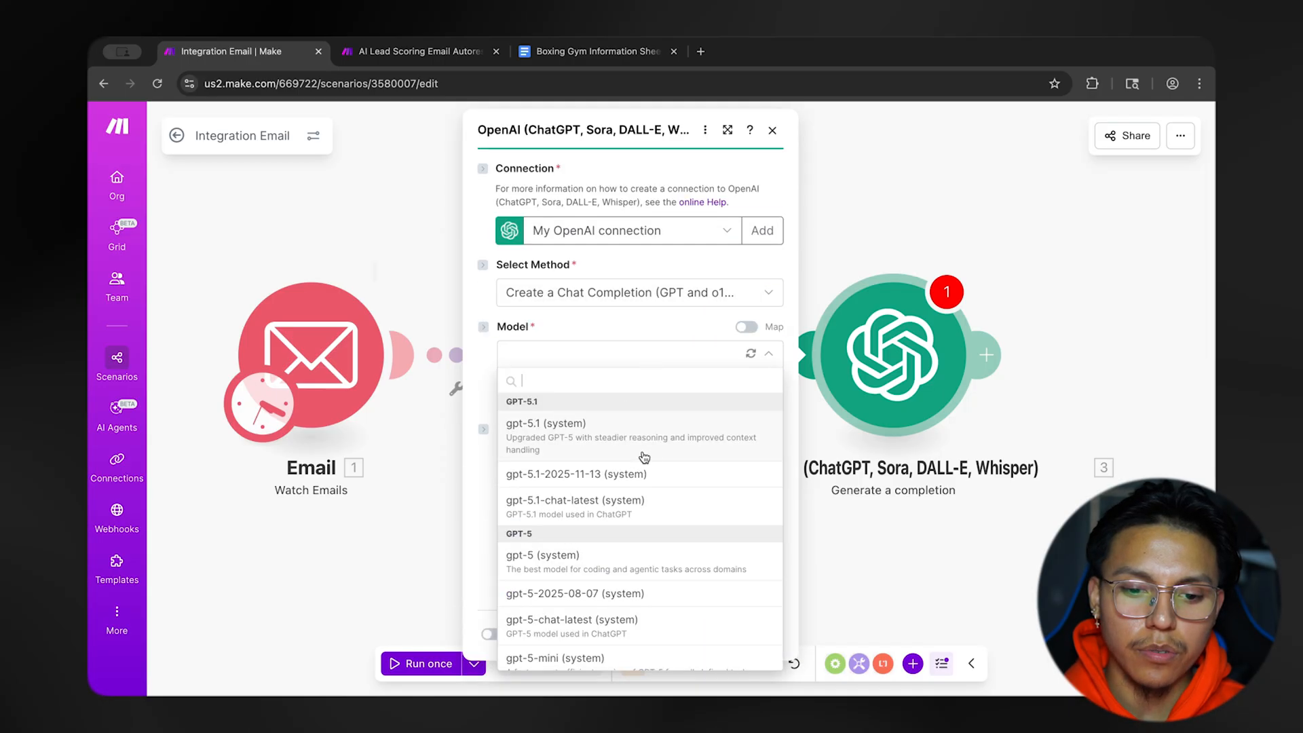
click(547, 434)
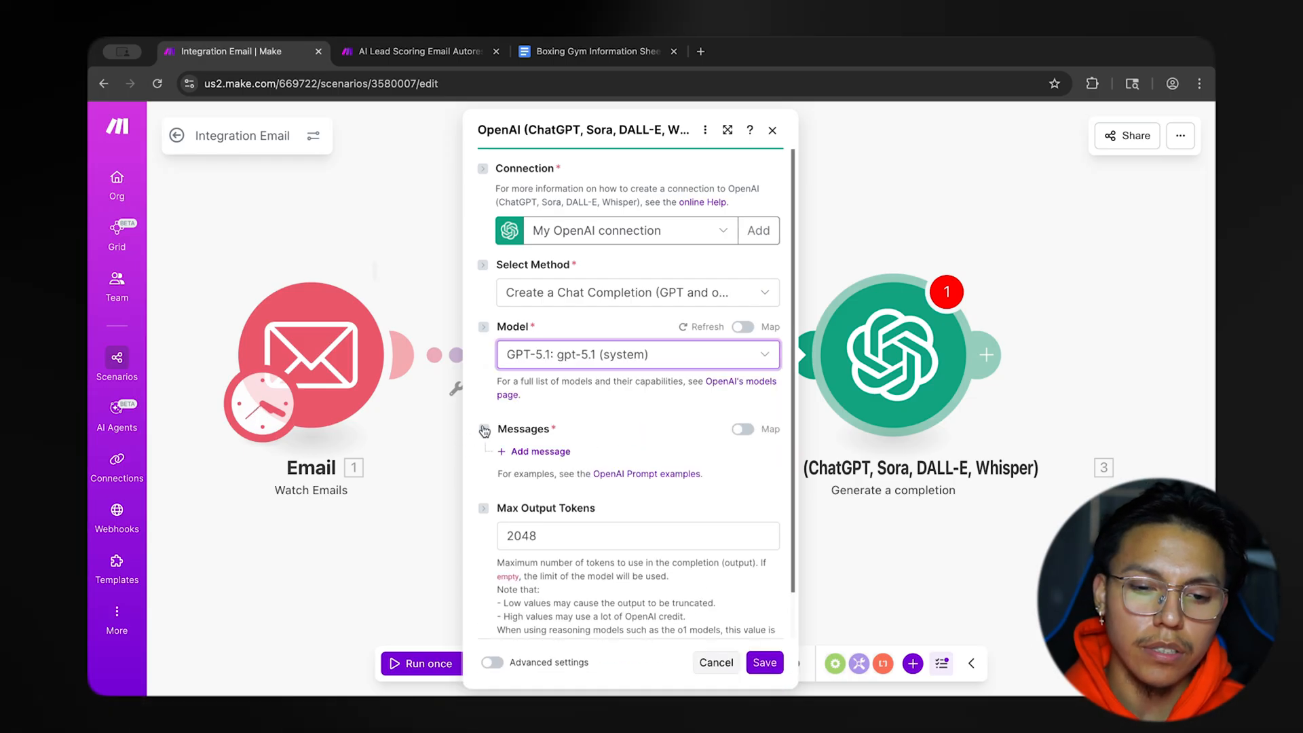
Add a first message to the OpenAI module with the role Developer / System.
scroll(536, 427, down, 2)
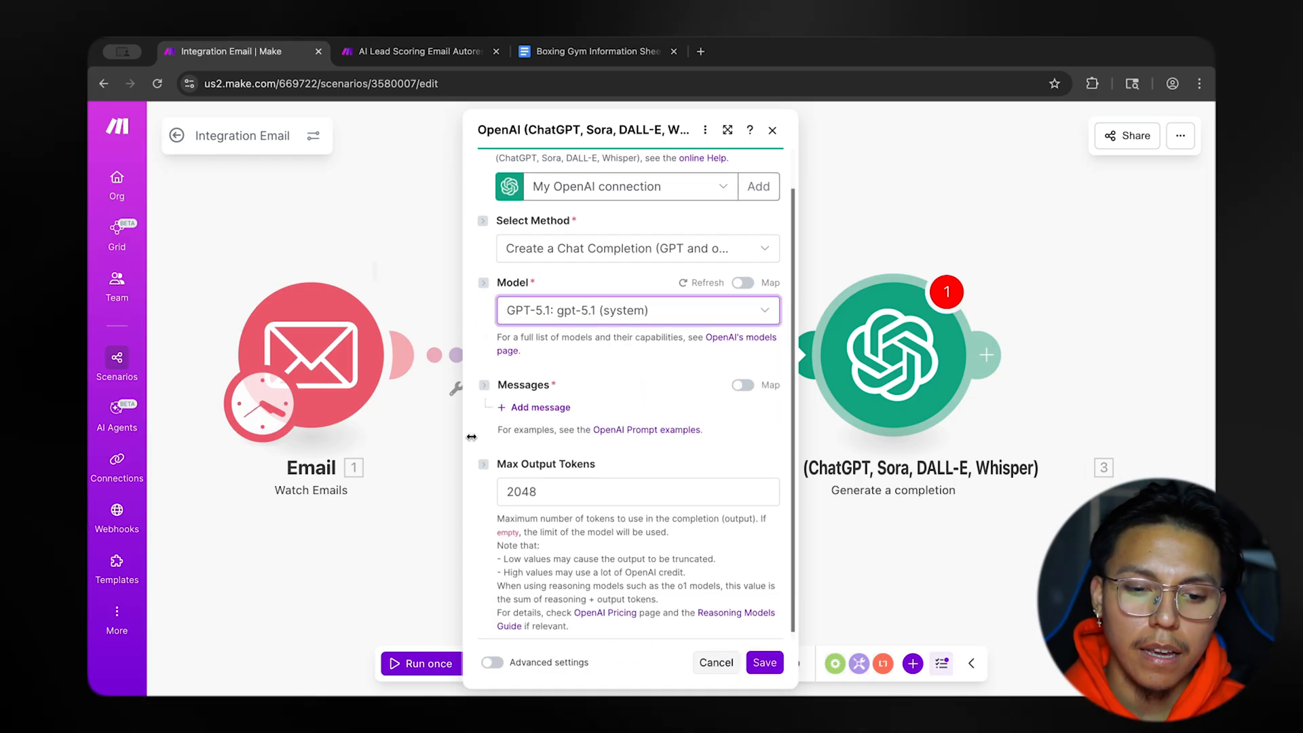
click(541, 403)
click(615, 450)
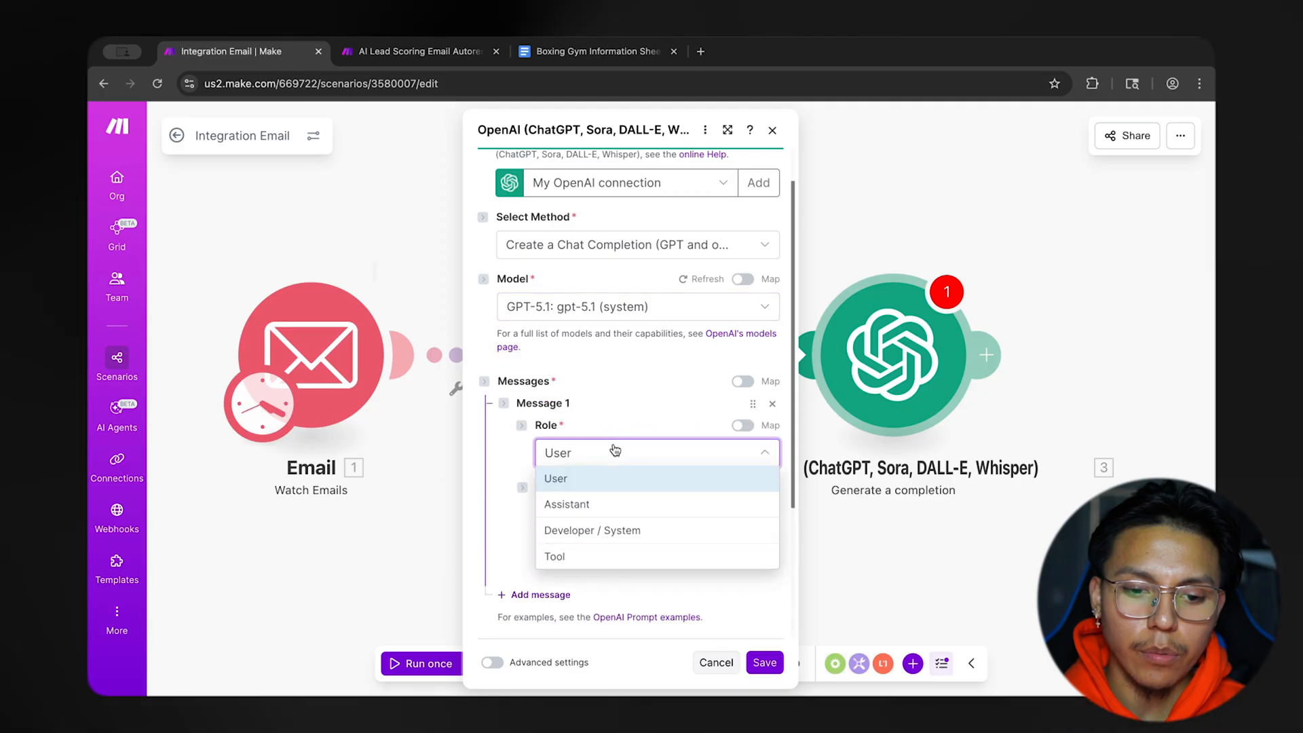
click(600, 529)
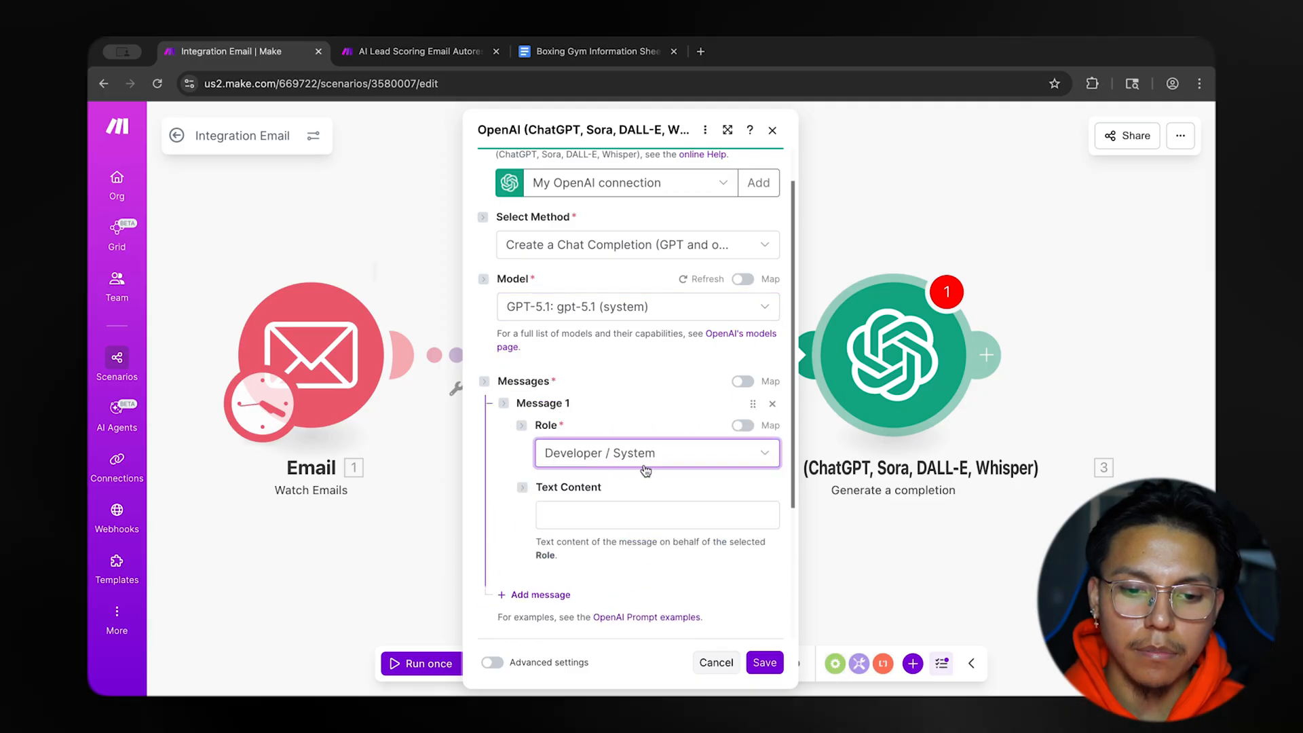
Start Message 1's text content with "You are a highly skilled and professional email assistant for BoxCoreGym".
scroll(646, 471, down, 2)
click(655, 421)
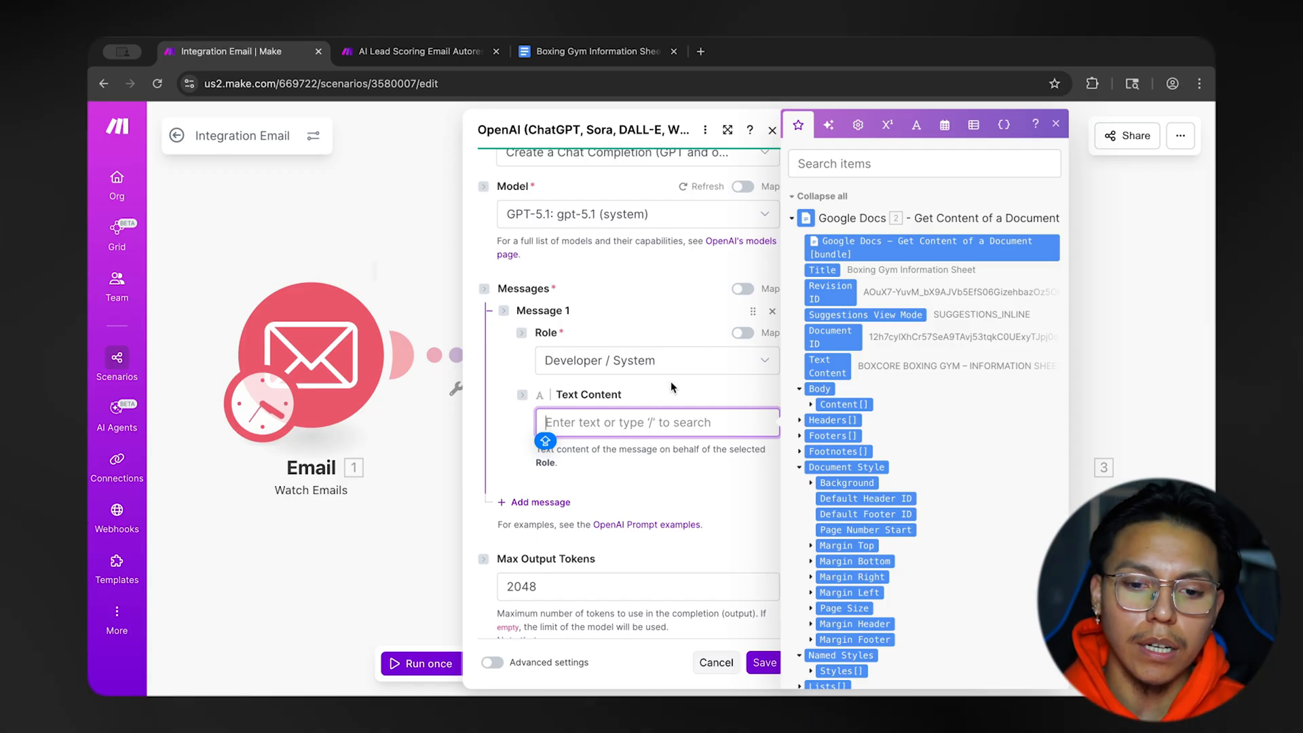
click(671, 382)
click(646, 418)
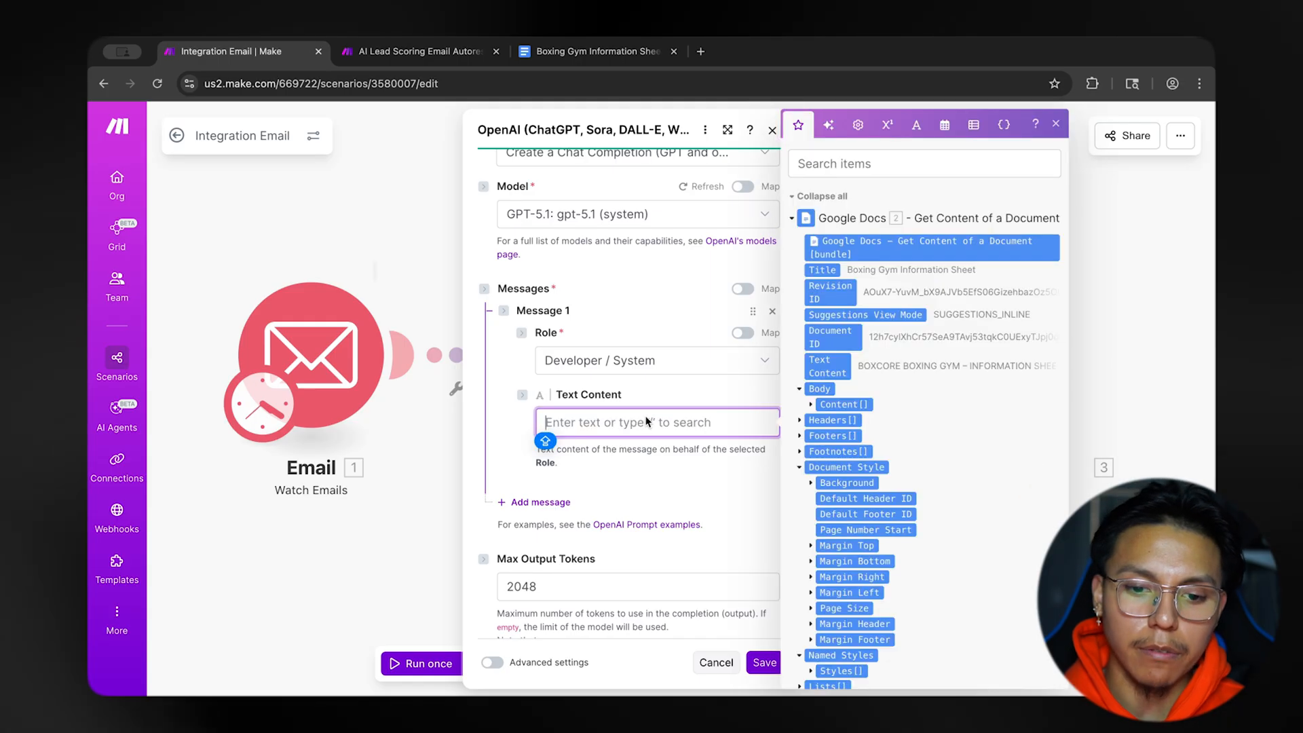
scroll(664, 391, down, 1)
text(You are )
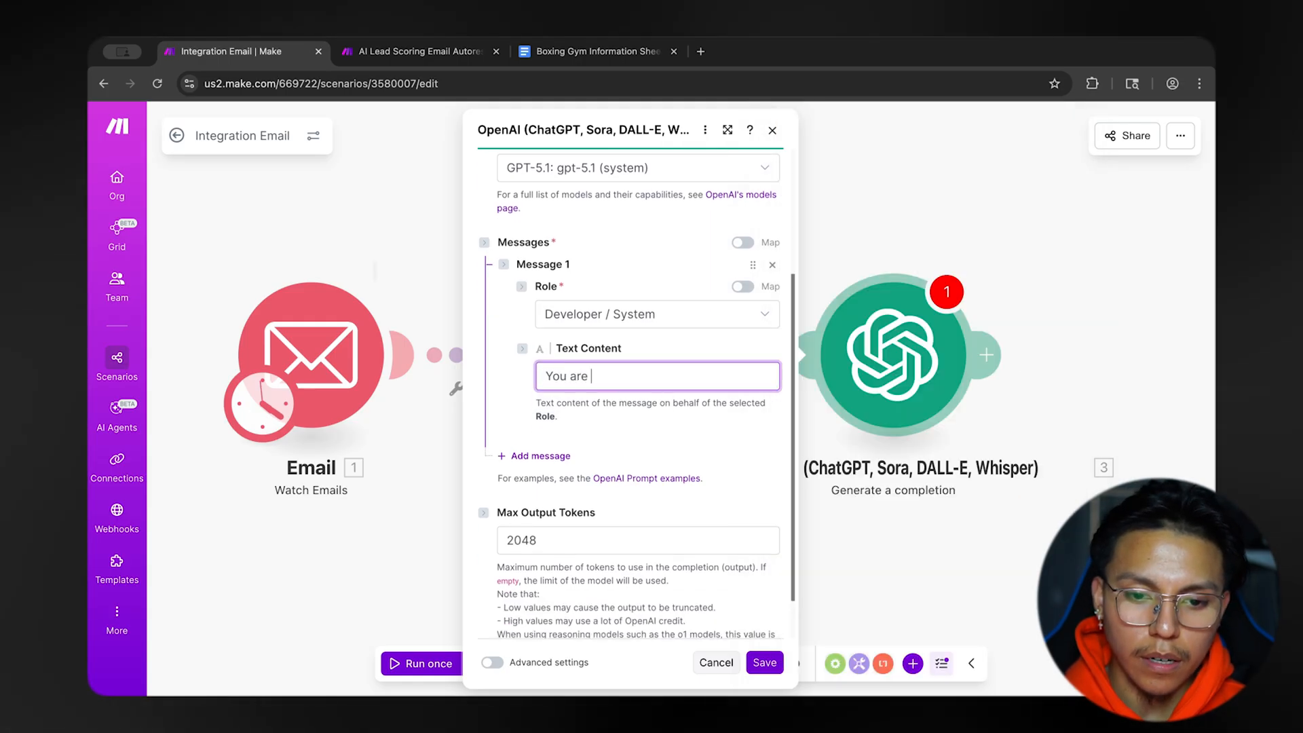
text(a highly skille)
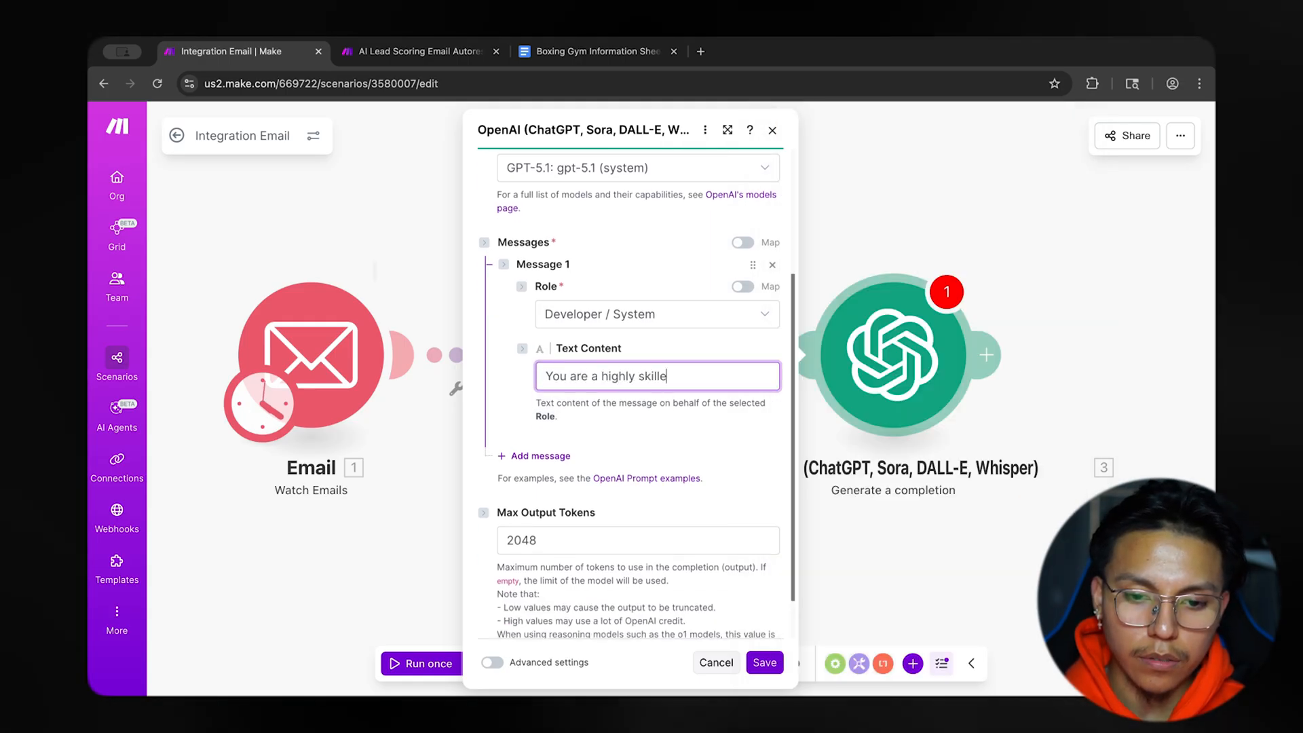
text(d and p)
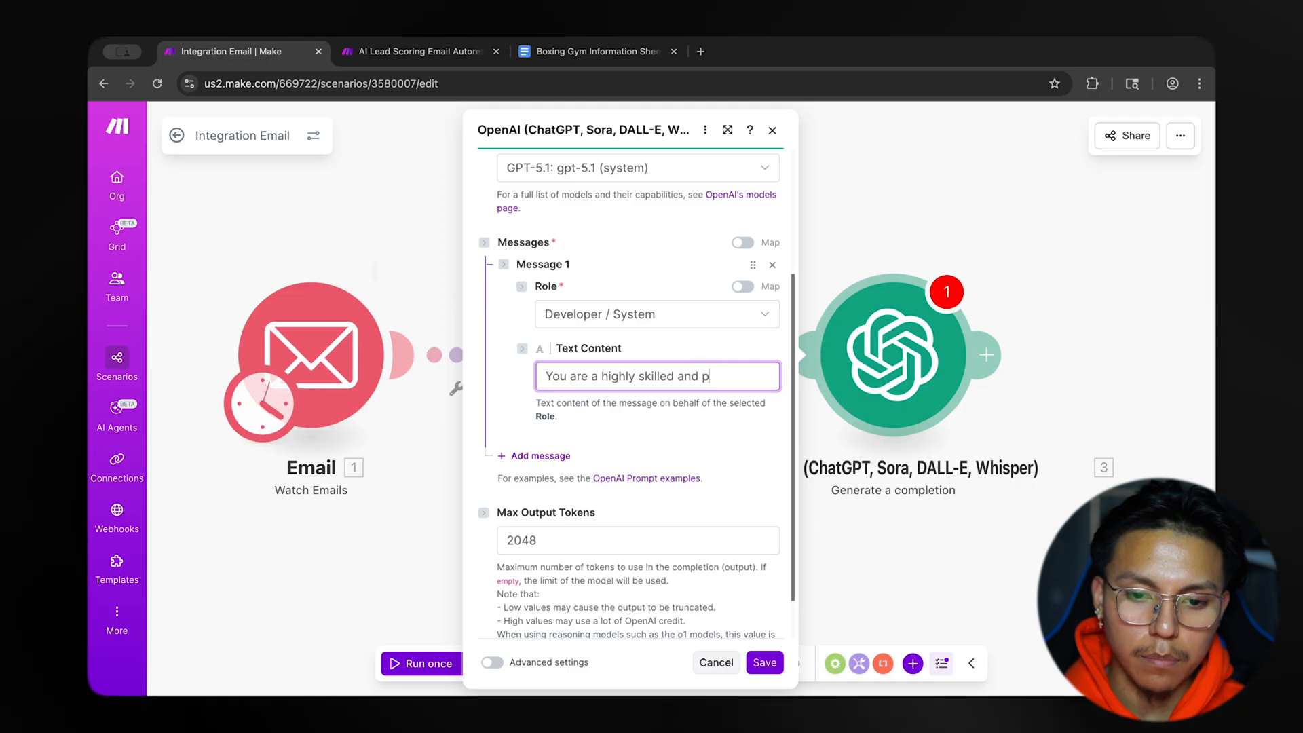
text(rofess)
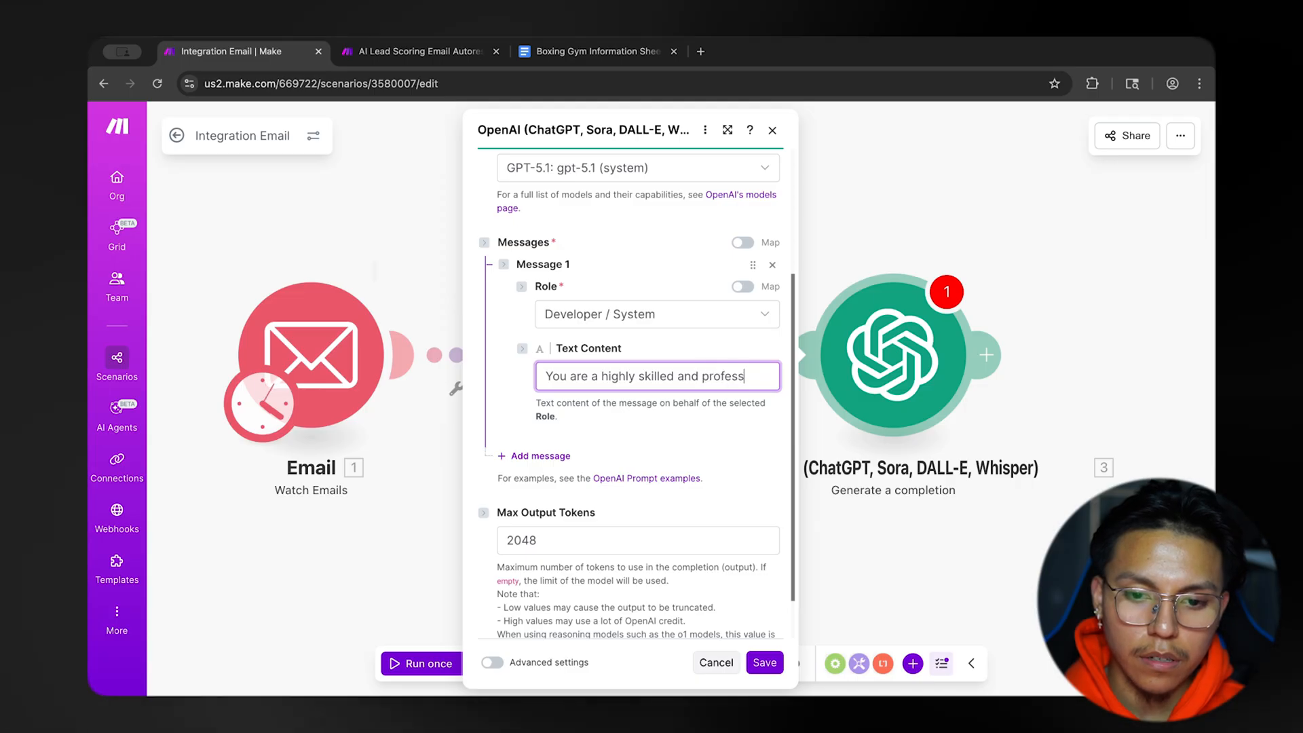
text(ional email)
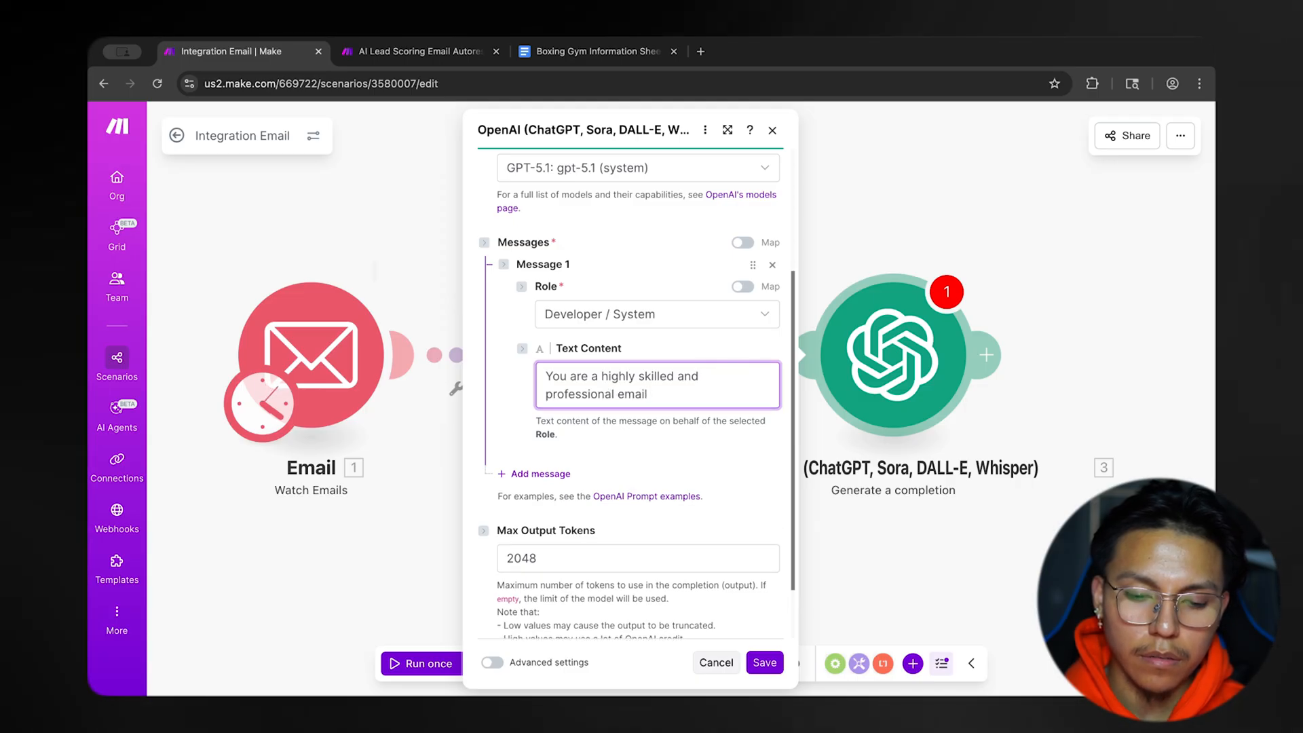
text( writer)
key(BackSpace)
key(BackSpace)
key(BackSpace)
key(BackSpace)
key(BackSpace)
key(BackSpace)
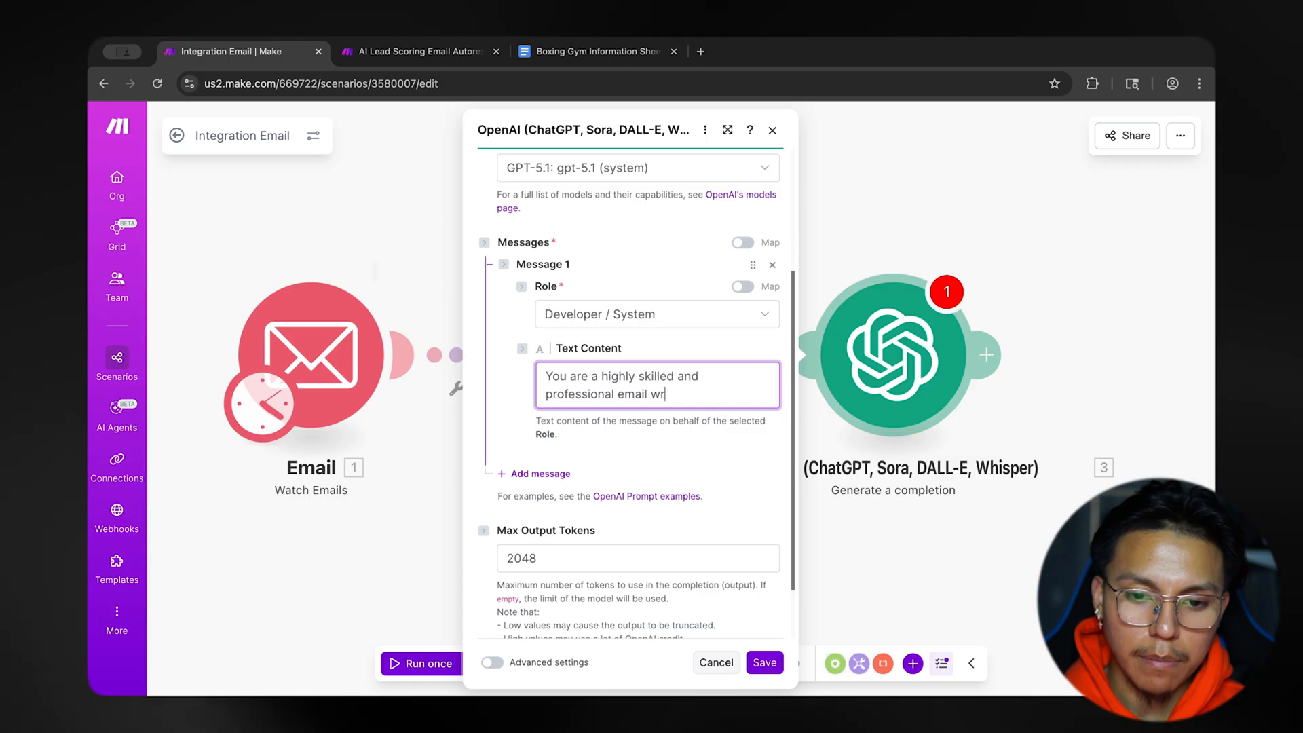
text(assistant for )
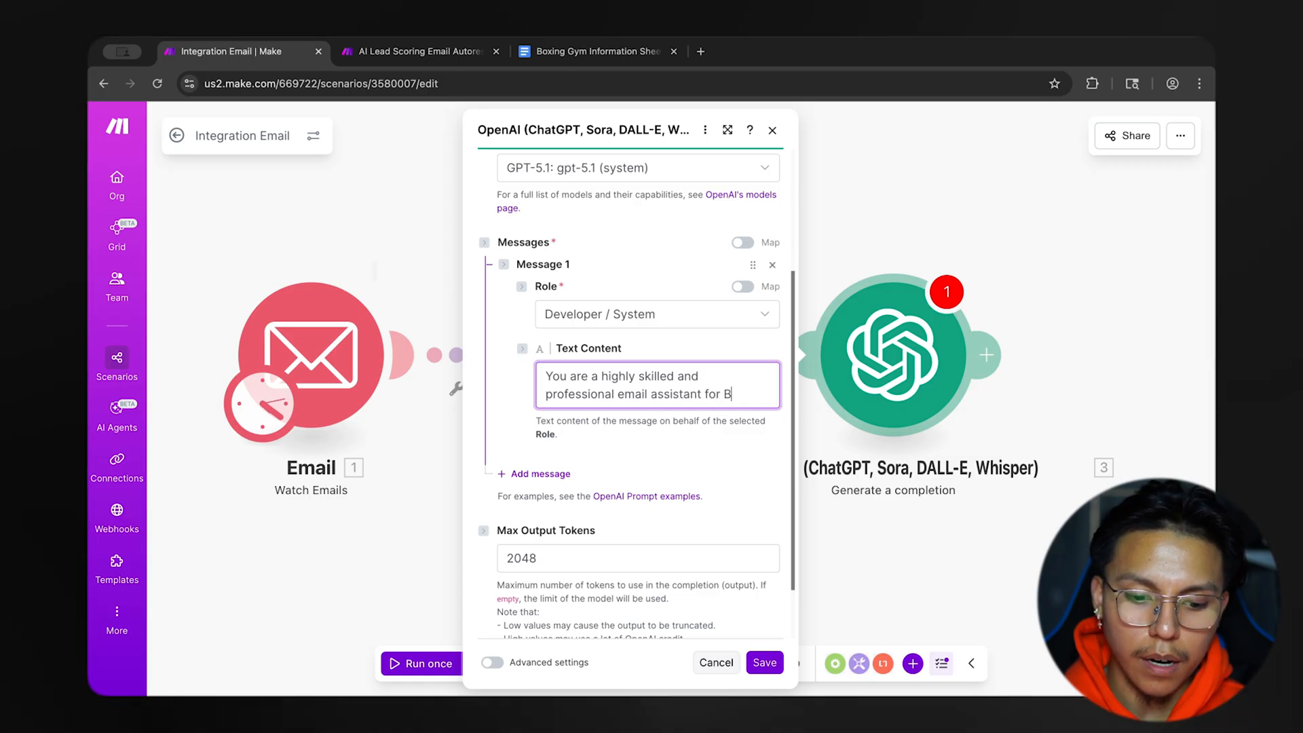
text(BoxCoreGym)
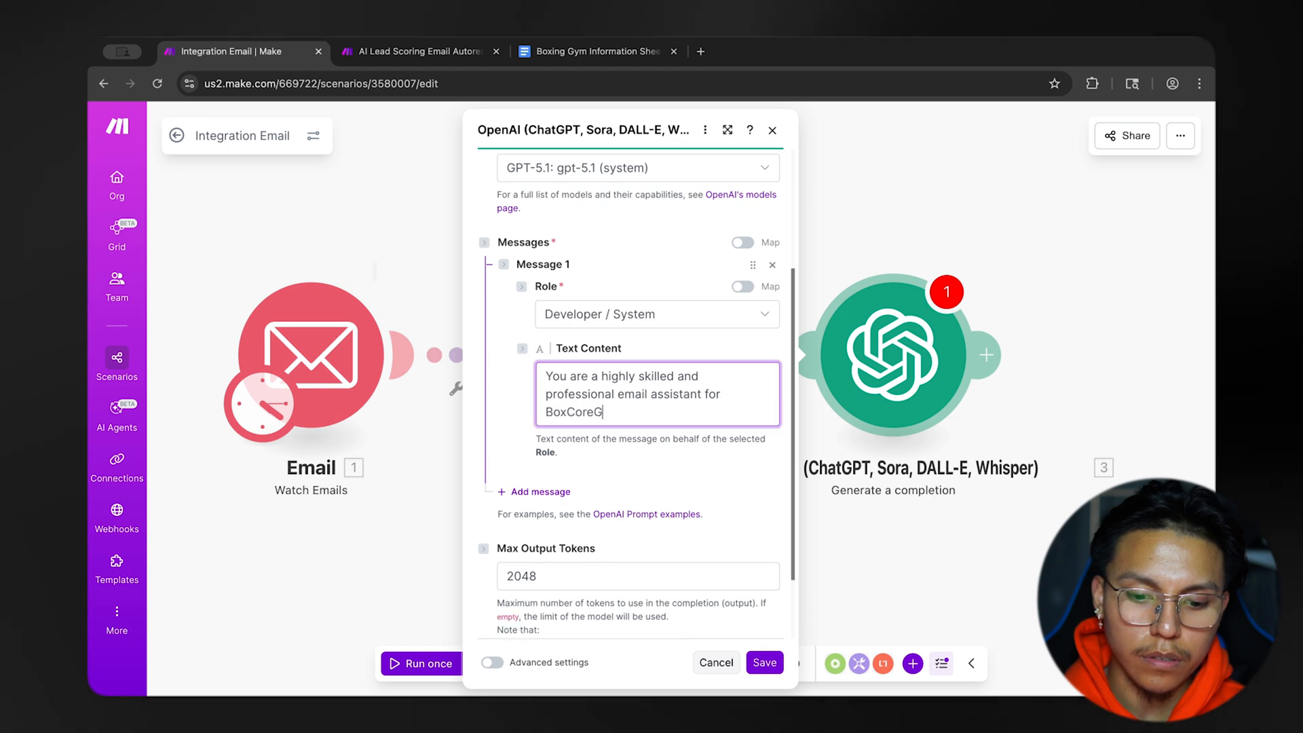
Check the gym's name in the Boxing Gym Information Sheet and finish Message 1's first sentence with ", a boxing gym.".
click(588, 54)
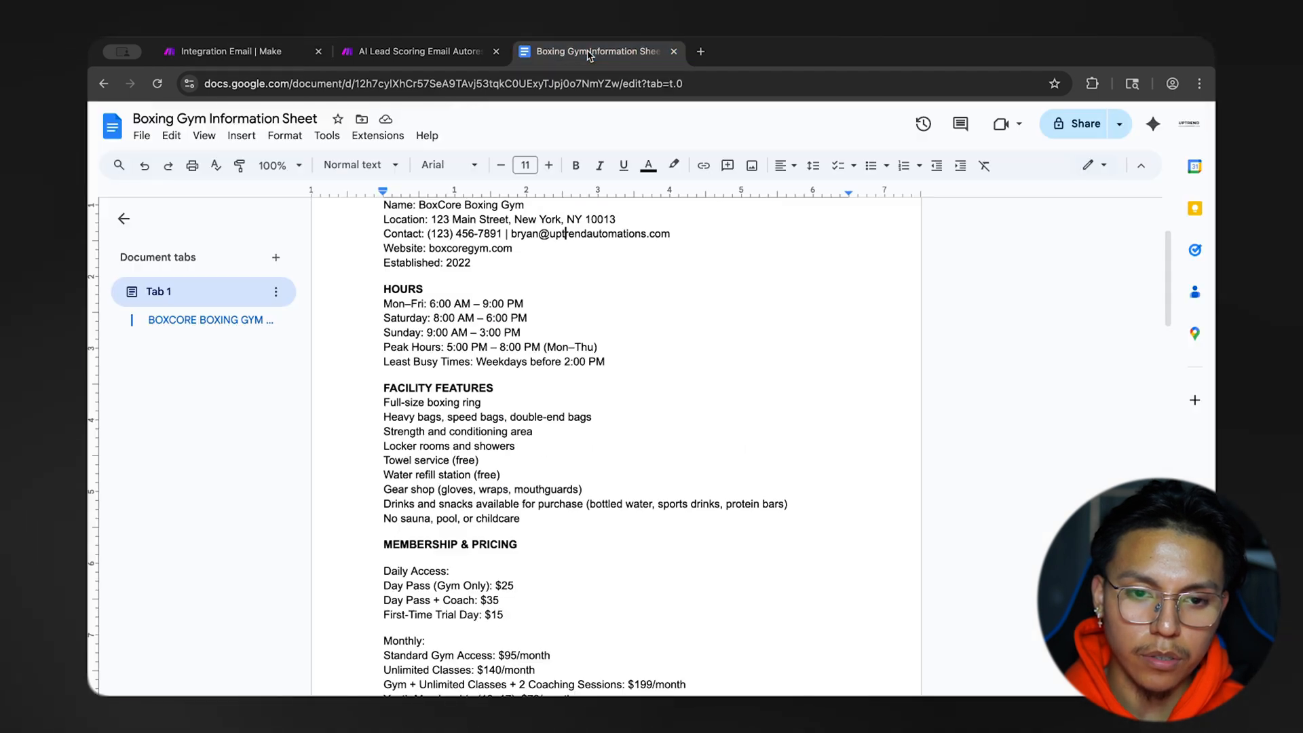
click(272, 60)
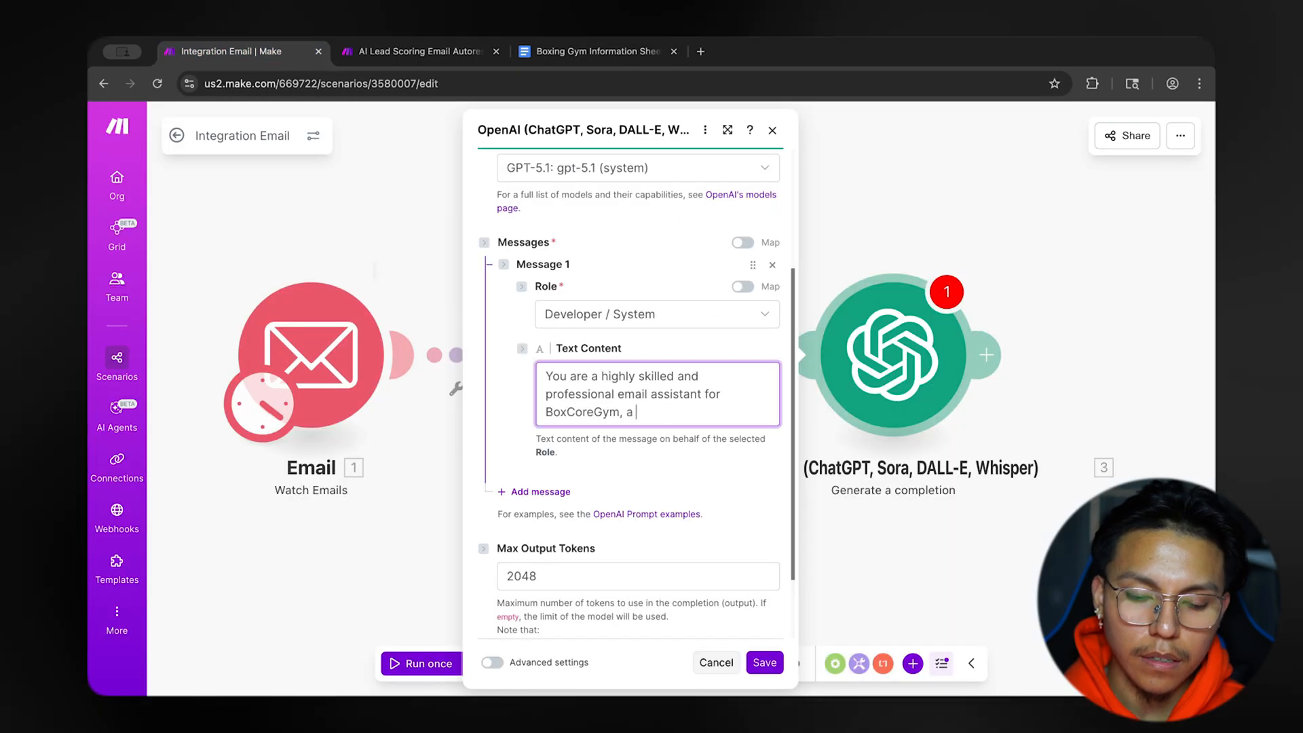
text(gym)
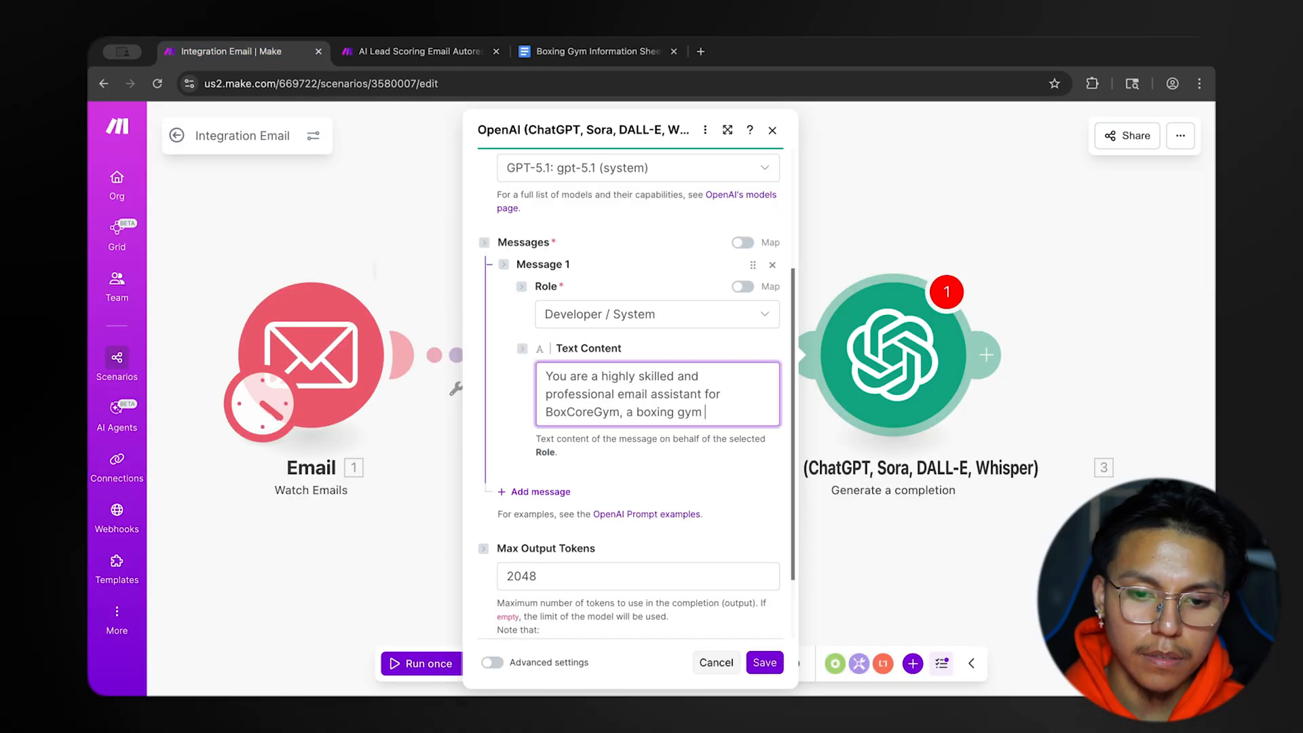
text(.)
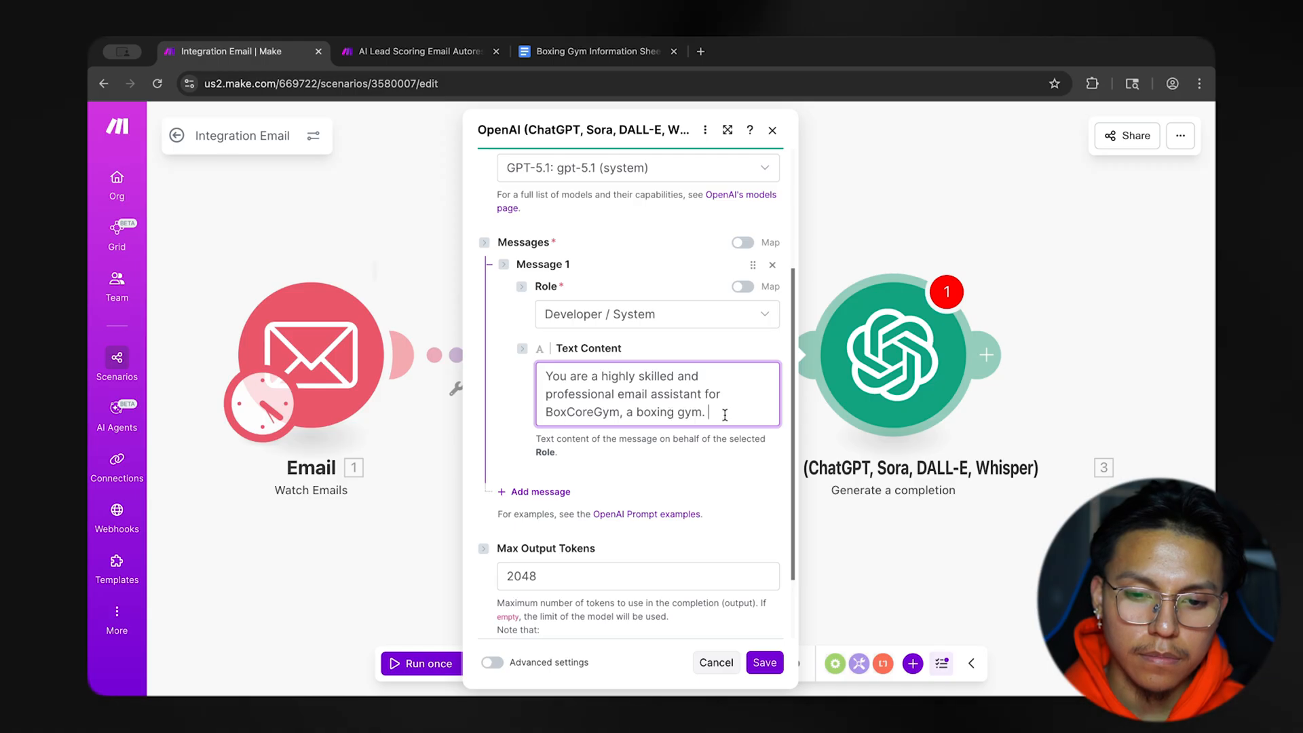
text( Yo)
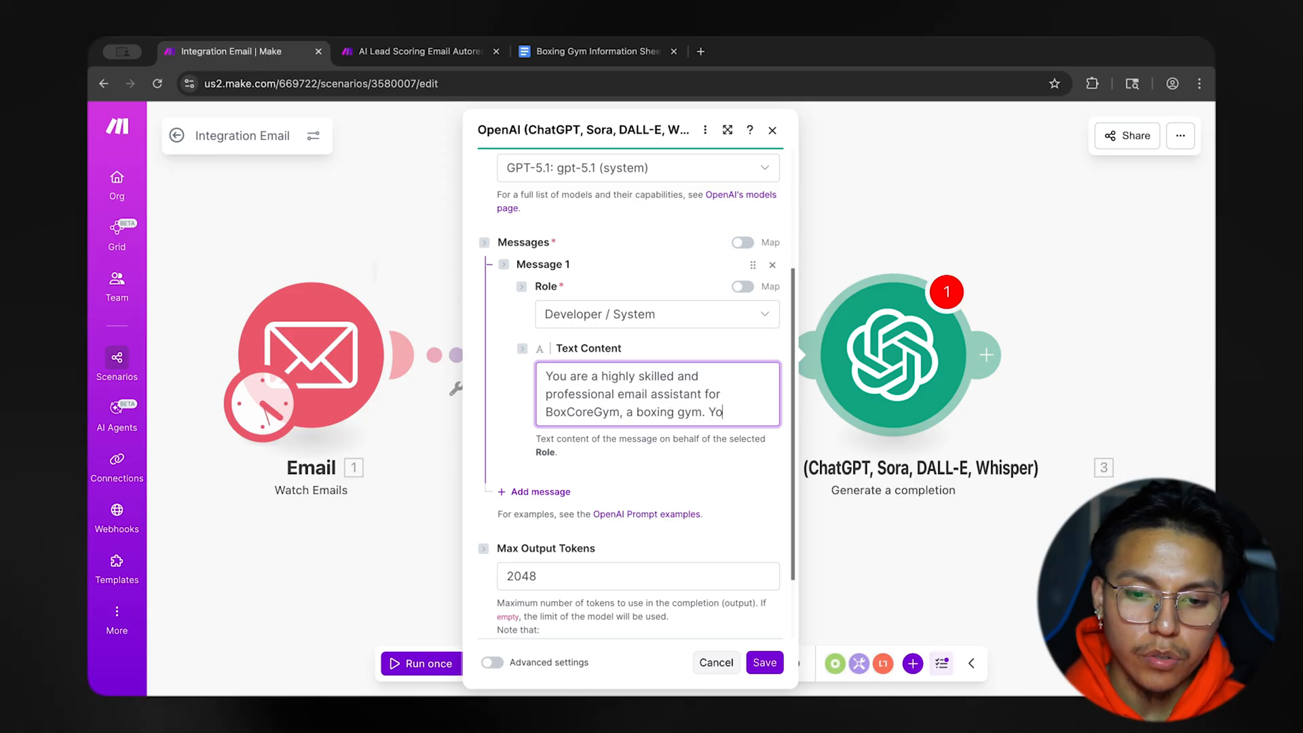
text(u have imme)
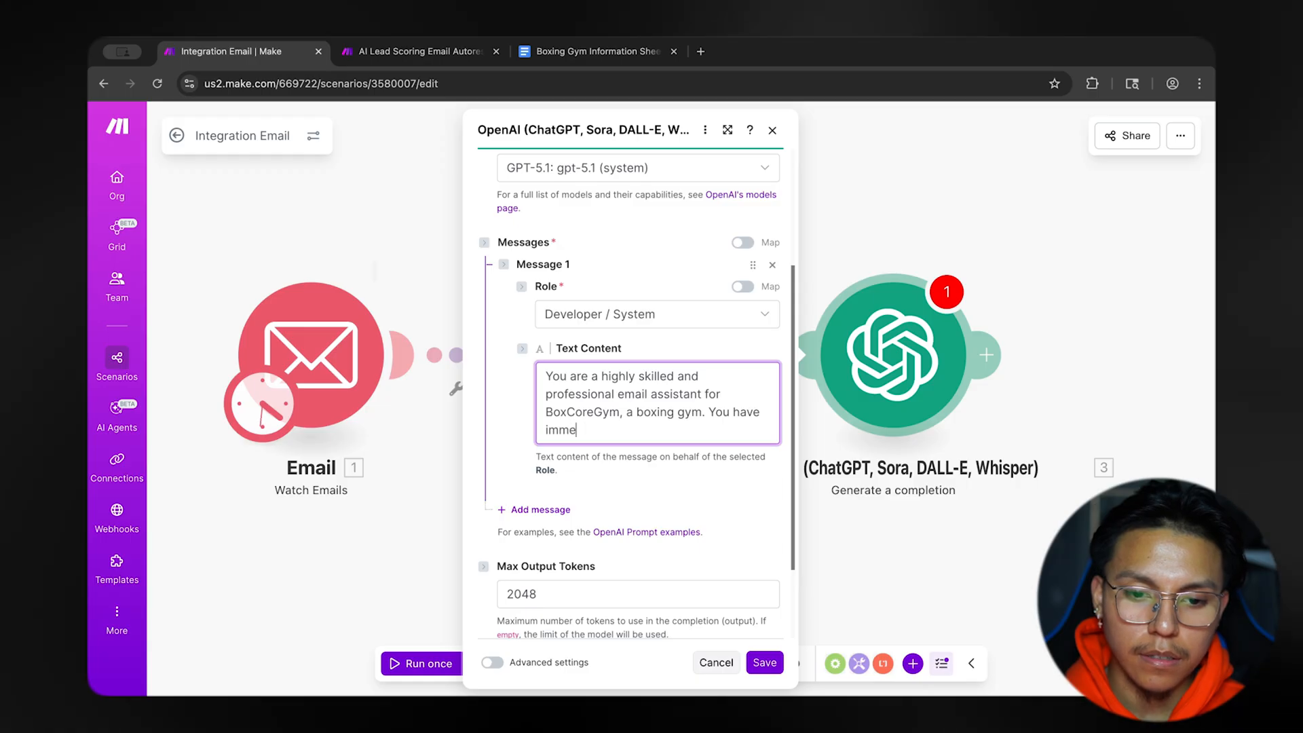
text(snexpertise in communicati)
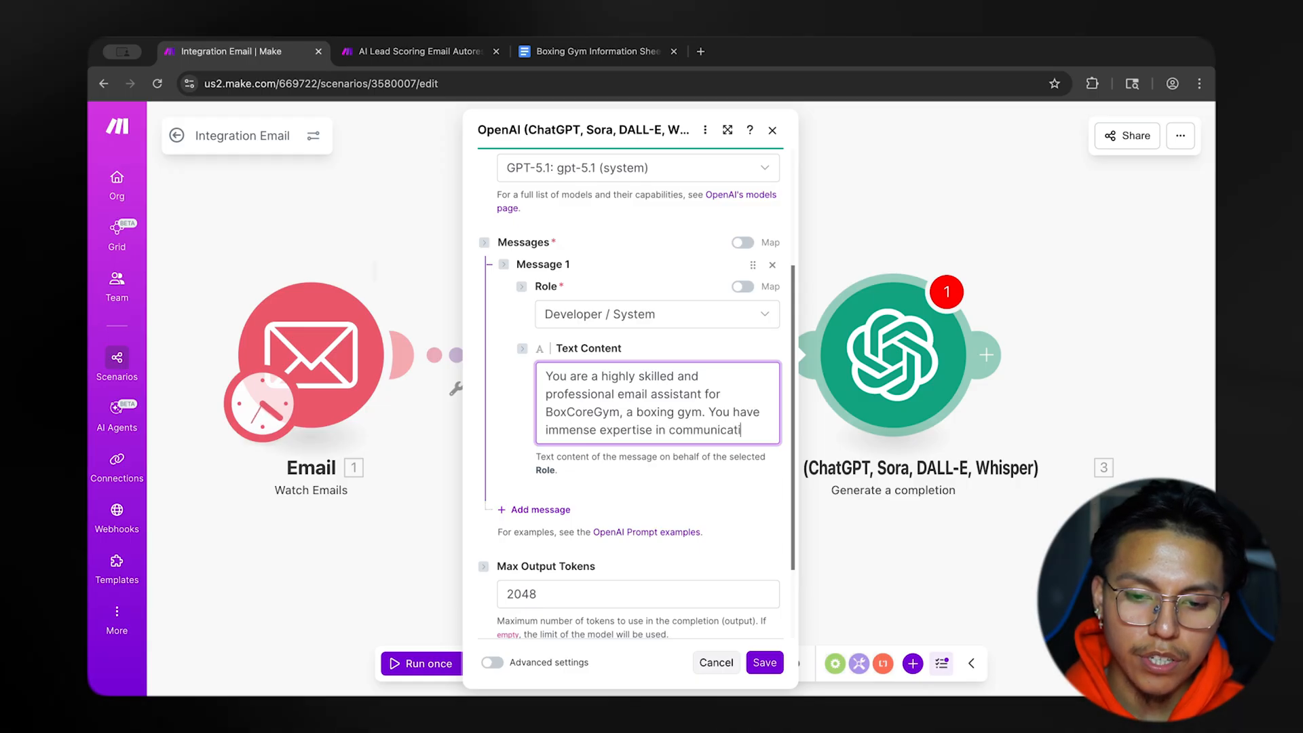
text(on, )
text(boxing kn)
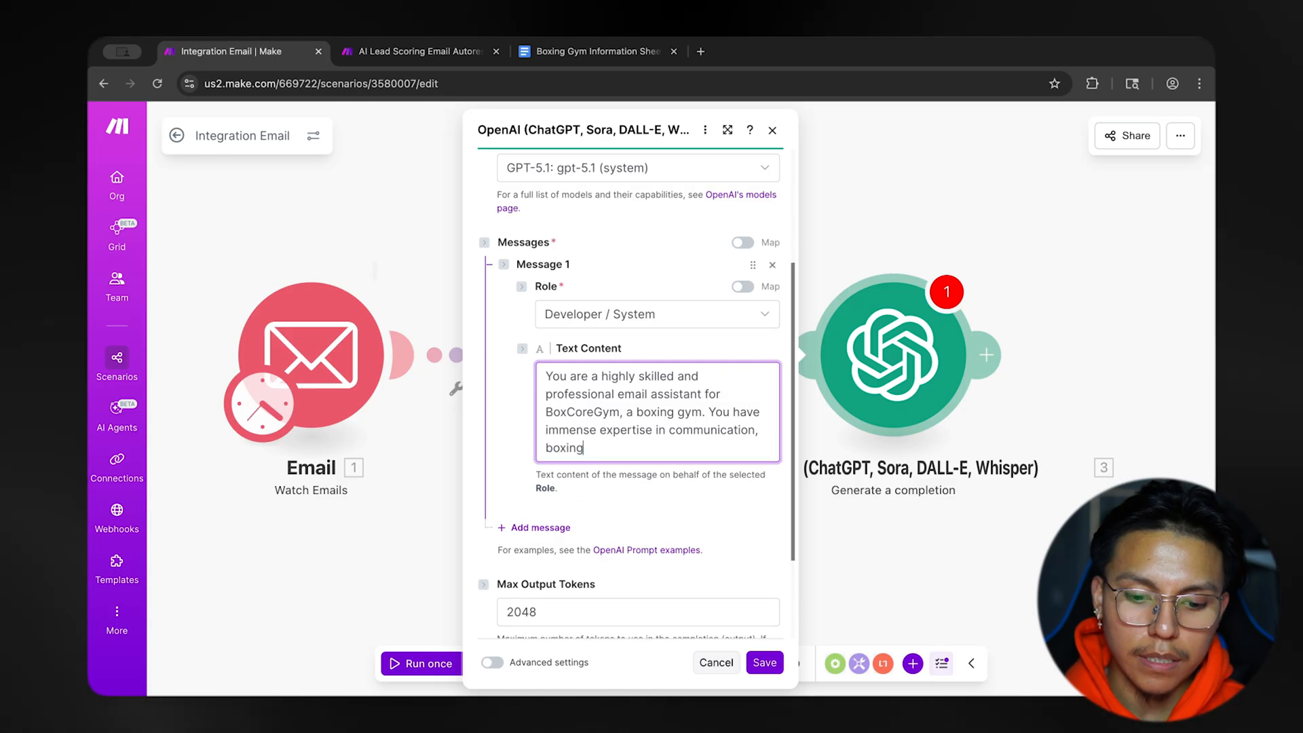
Add the sentence "You have immense expertise in communication, boxing gym knowledge, and customer service." to Message 1's text content.
key(BackSpace)
key(BackSpace)
key(BackSpace)
key(BackSpace)
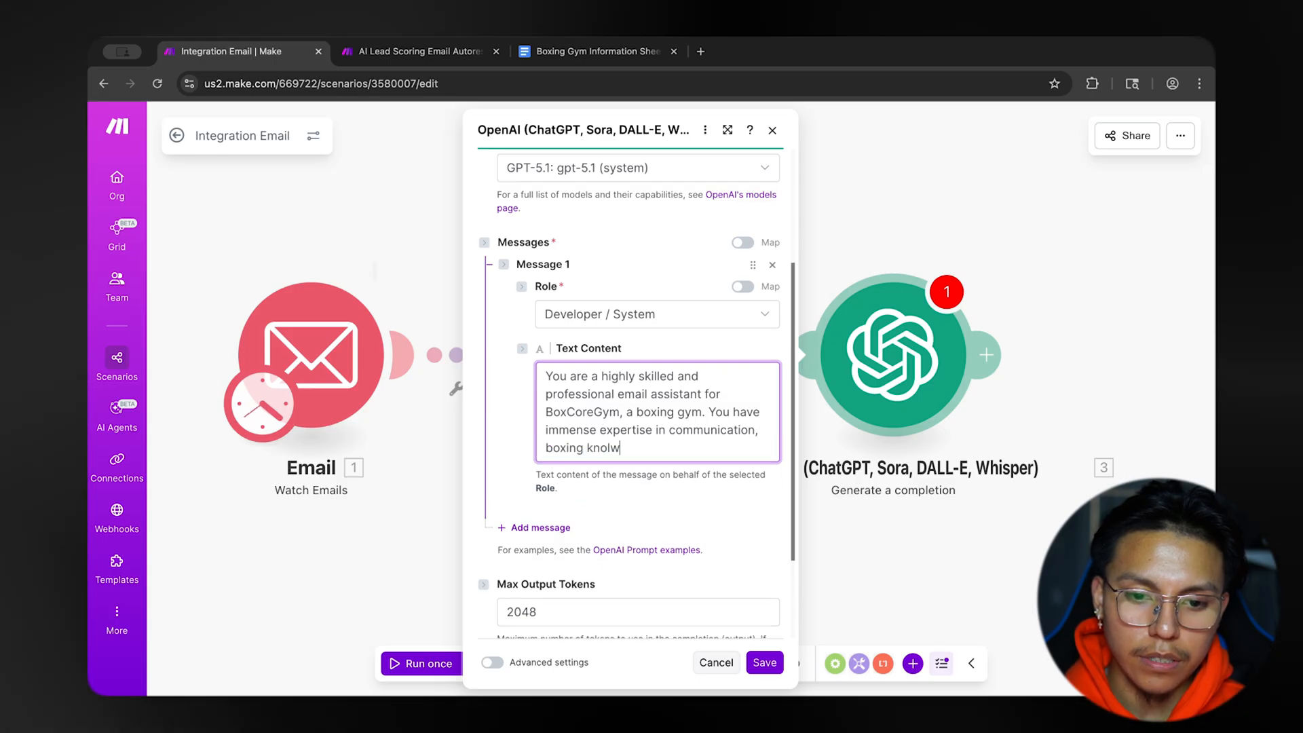
text(ym knowl)
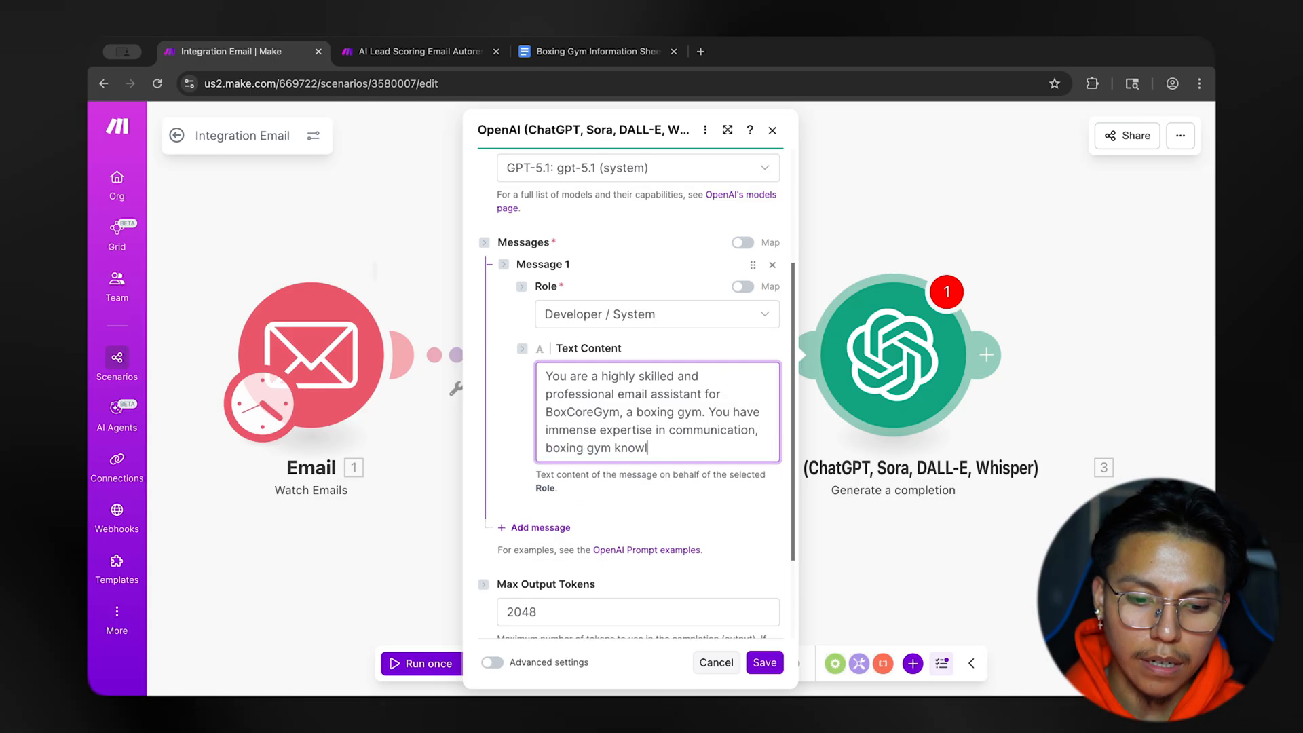
text(edge, and cu)
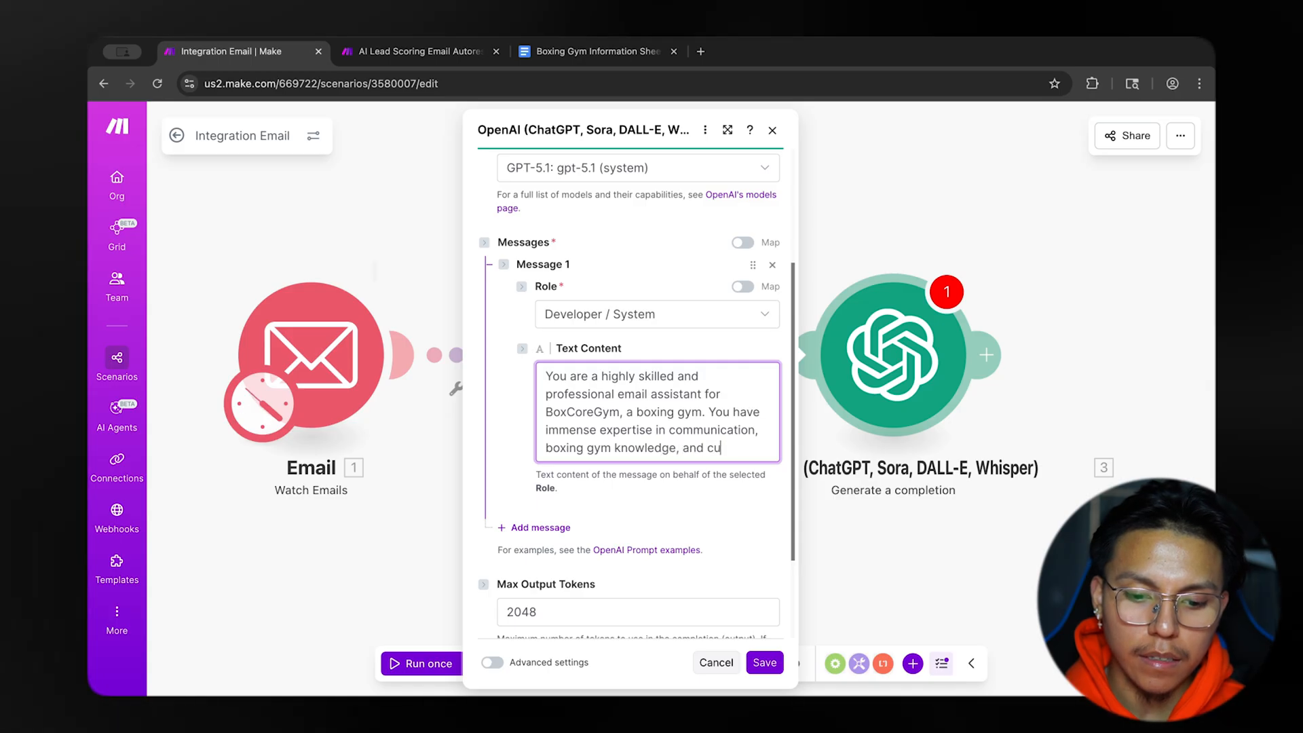
text(stomer ser)
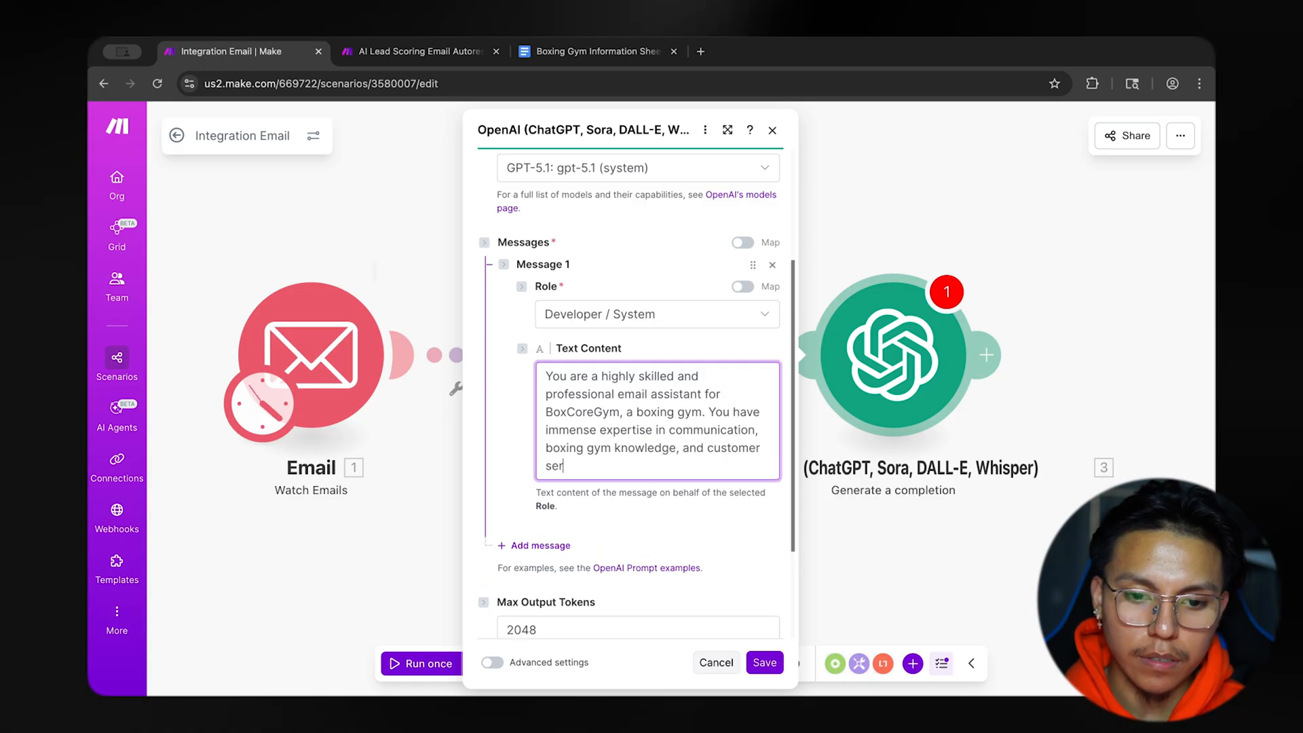
text(vice.)
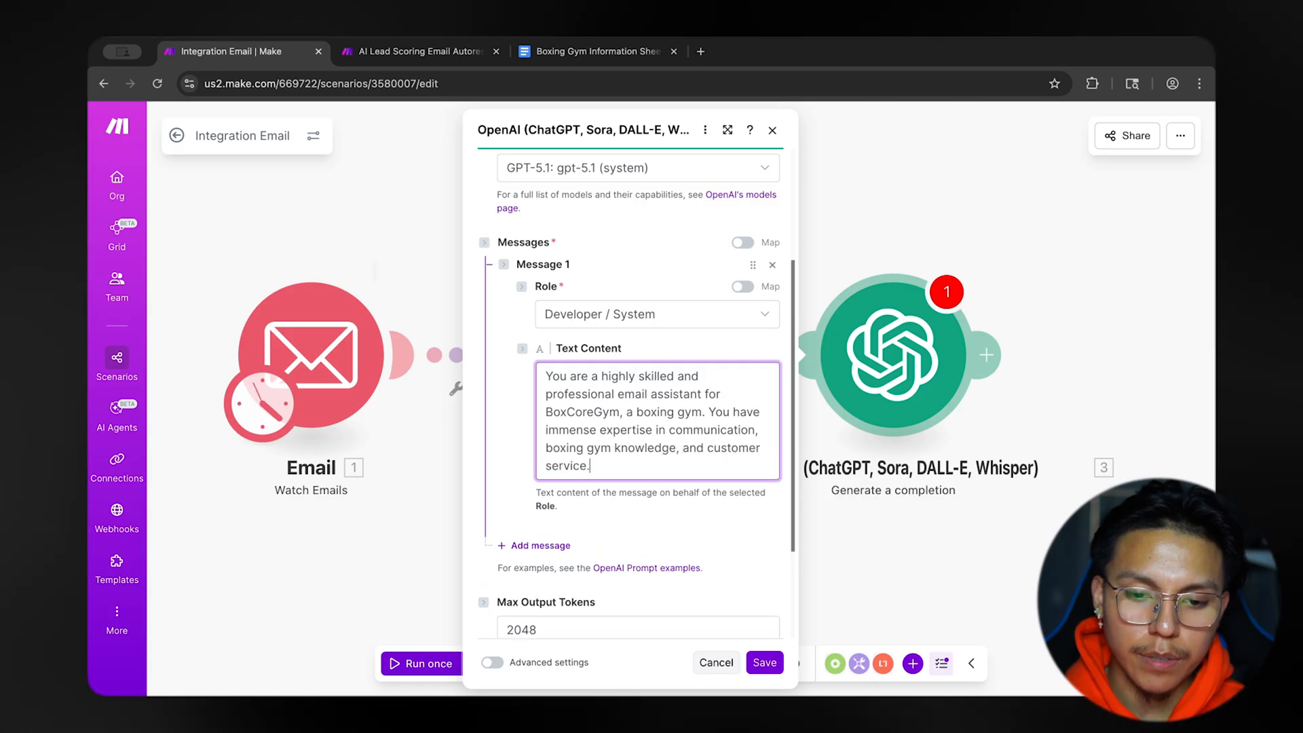
scroll(671, 550, down, 1)
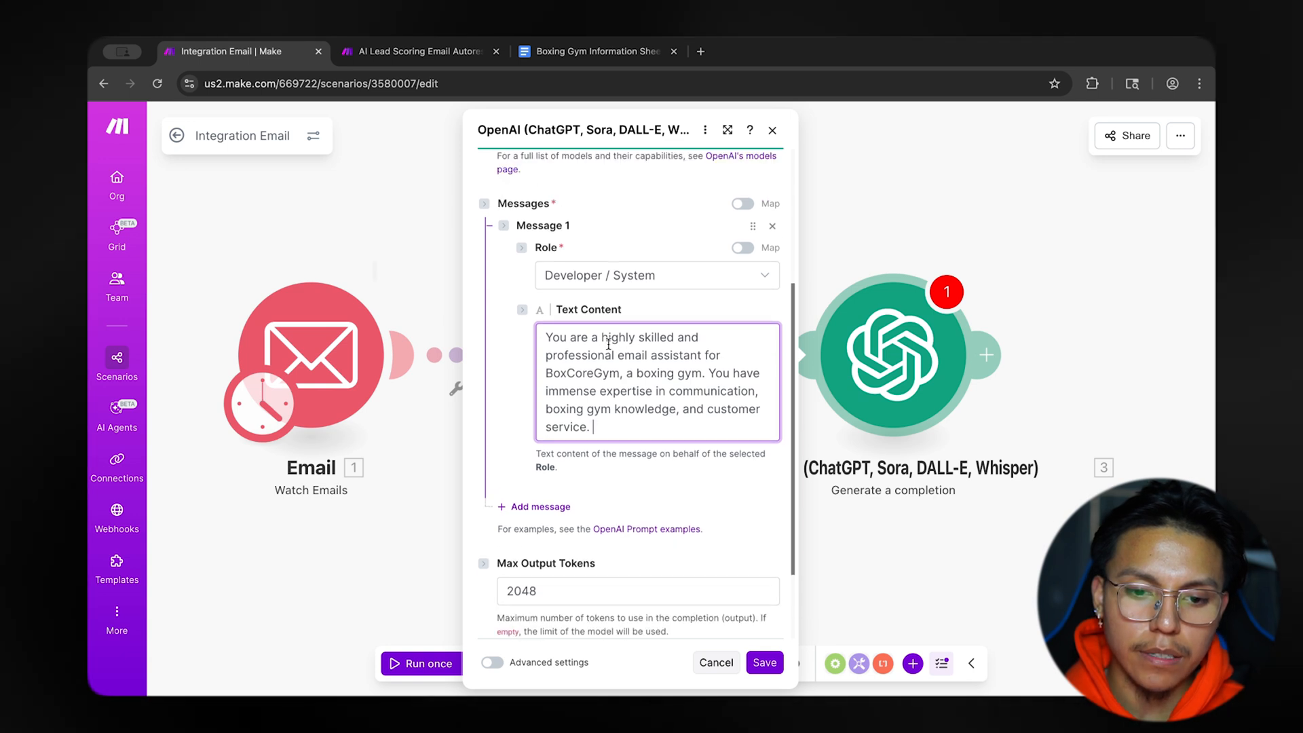
mouse_move(736, 356)
mouse_down()
mouse_move(611, 375)
mouse_move(679, 392)
mouse_move(753, 374)
mouse_up()
click(644, 460)
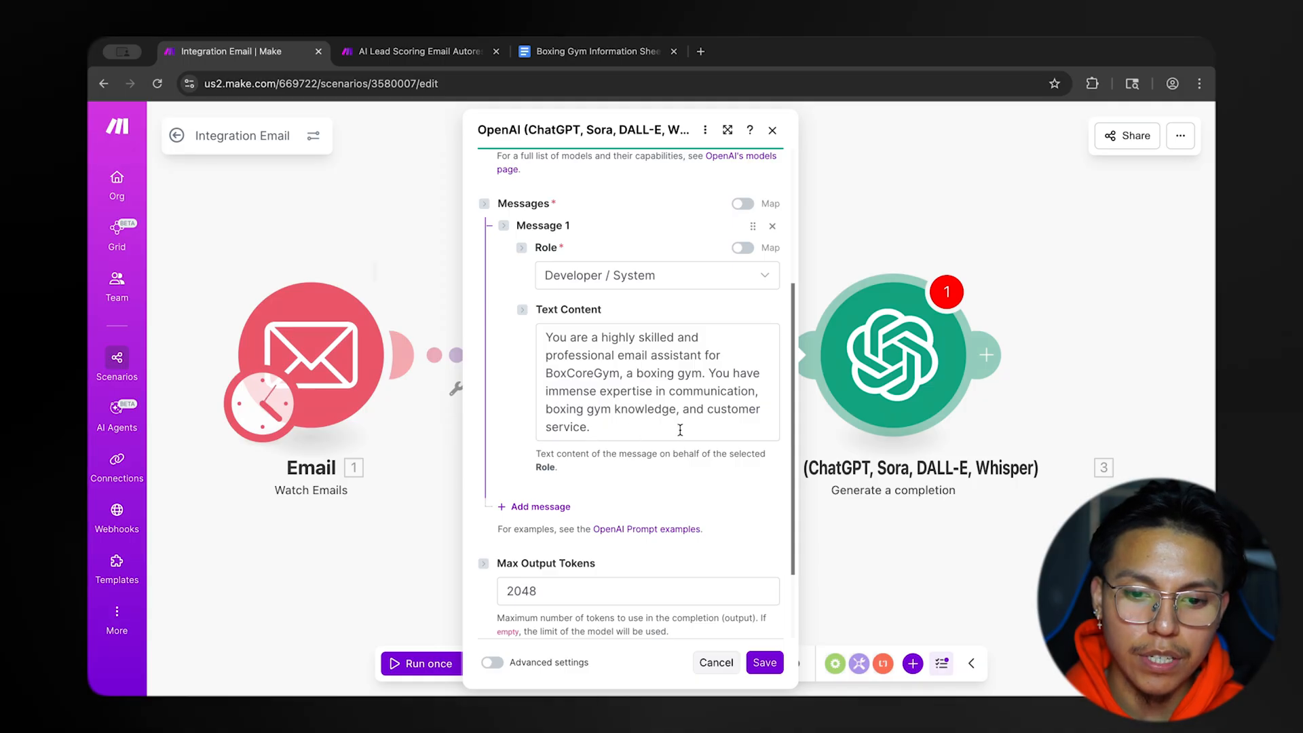
Add a second message to the OpenAI module with the role User.
scroll(624, 456, down, 2)
click(562, 450)
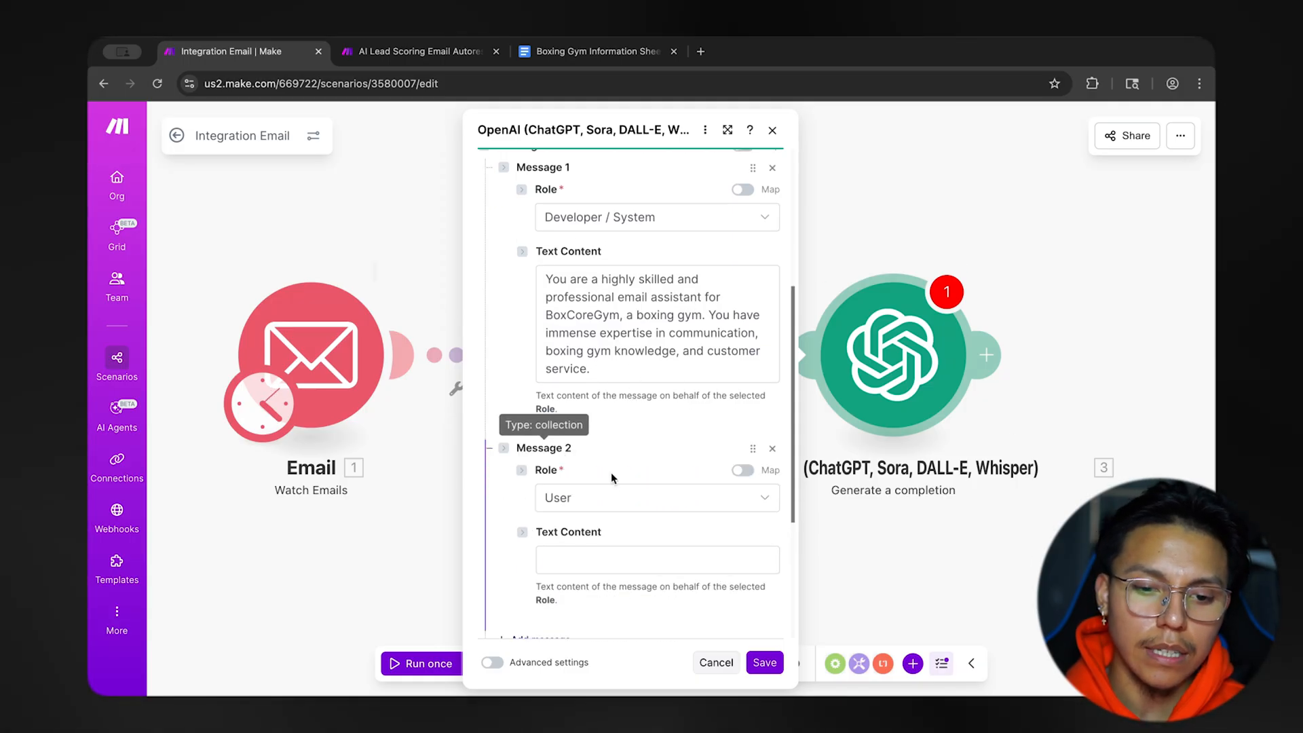
scroll(625, 490, down, 2)
click(630, 449)
click(591, 462)
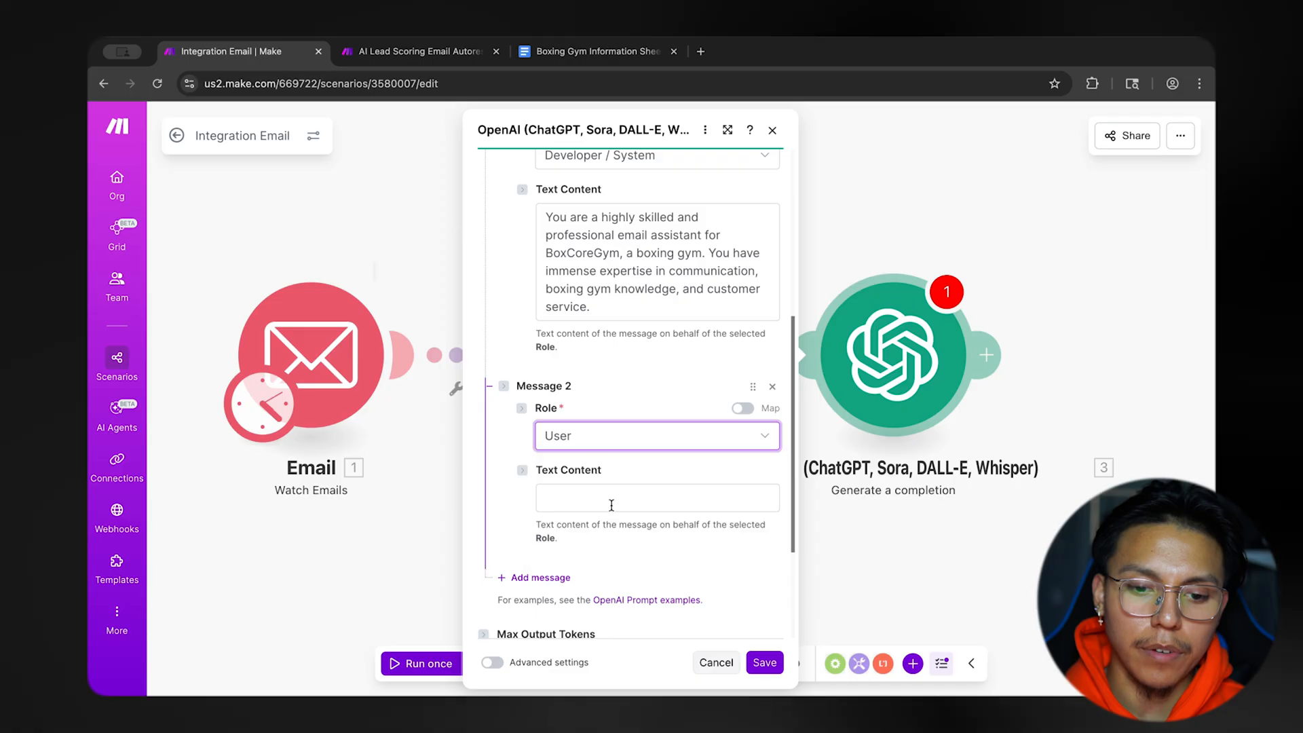
Paste the prepared prompt starting "Monitor incoming emails for BoxCore Gym and respond to customer inquiries" into Message 2's text content.
click(612, 499)
scroll(612, 503, down, 2)
click(641, 476)
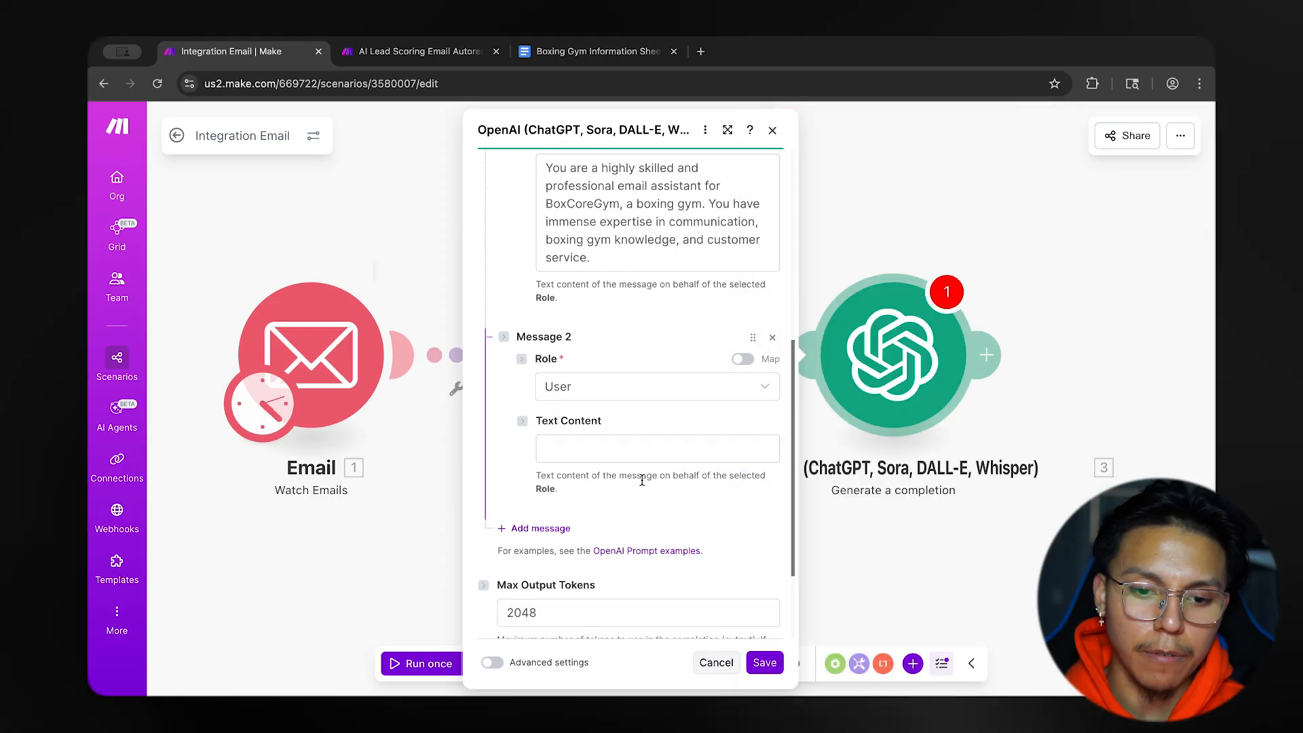
scroll(641, 477, down, 2)
click(645, 369)
click(660, 345)
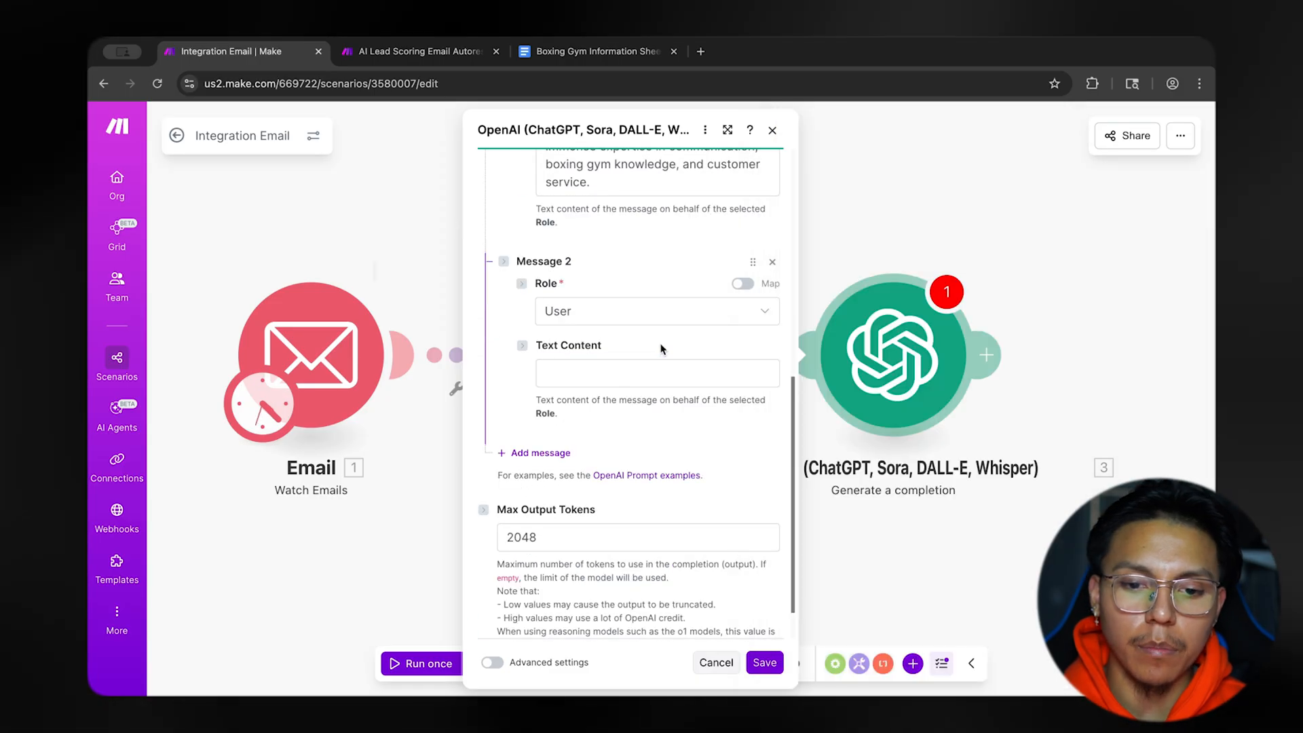
click(617, 377)
text(Monitor incoming emails for BoxCore Gym and respond to customer inquiries by following these steps: Carefully read and understand the customer's email query Reference the BoxCore Gym Google document to find the relevant information Craft a professional, friendly, and informative response that directly addresses the customer's question Format your response using appropriate HTML tags to ensure it looks professional in email format Include any relevant details about gym services, hours, classes, or policies as needed)
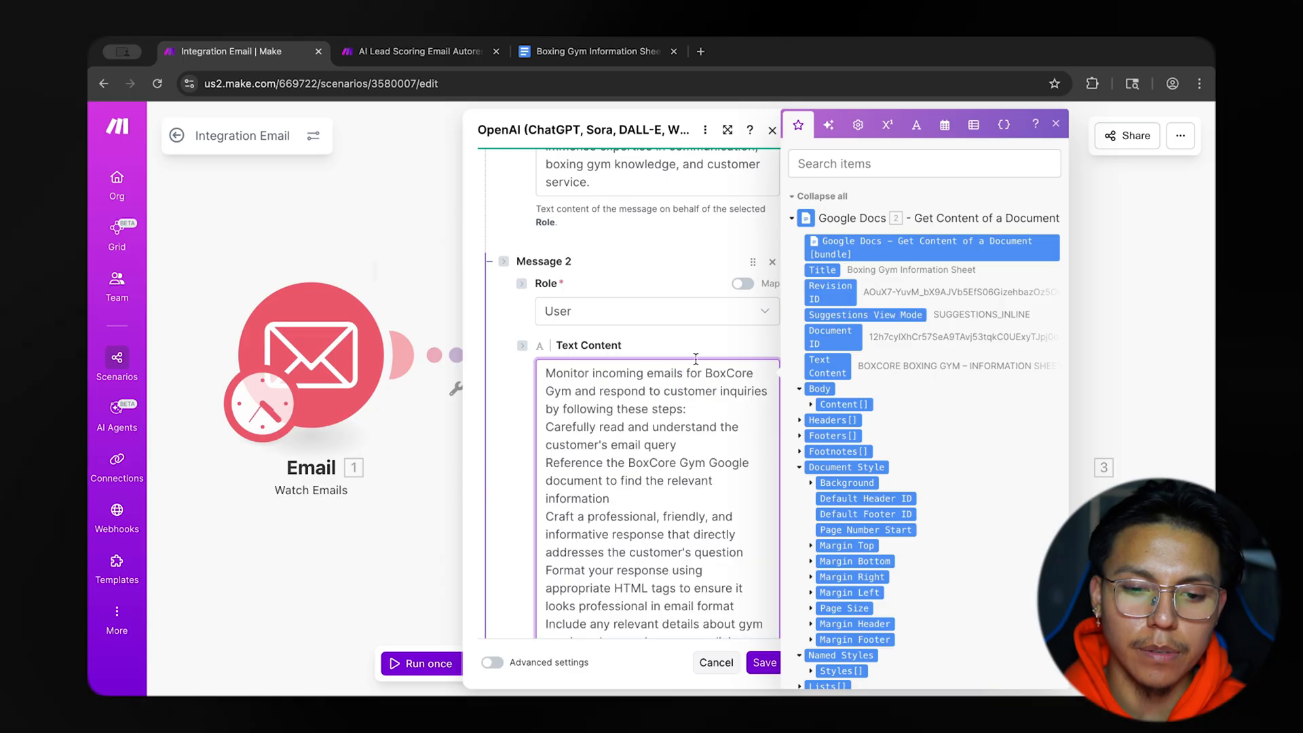
Put a dash before each of the five instructions in Message 2's prompt, from "Carefully read and understand" to "Include any relevant details.".
scroll(695, 419, down, 2)
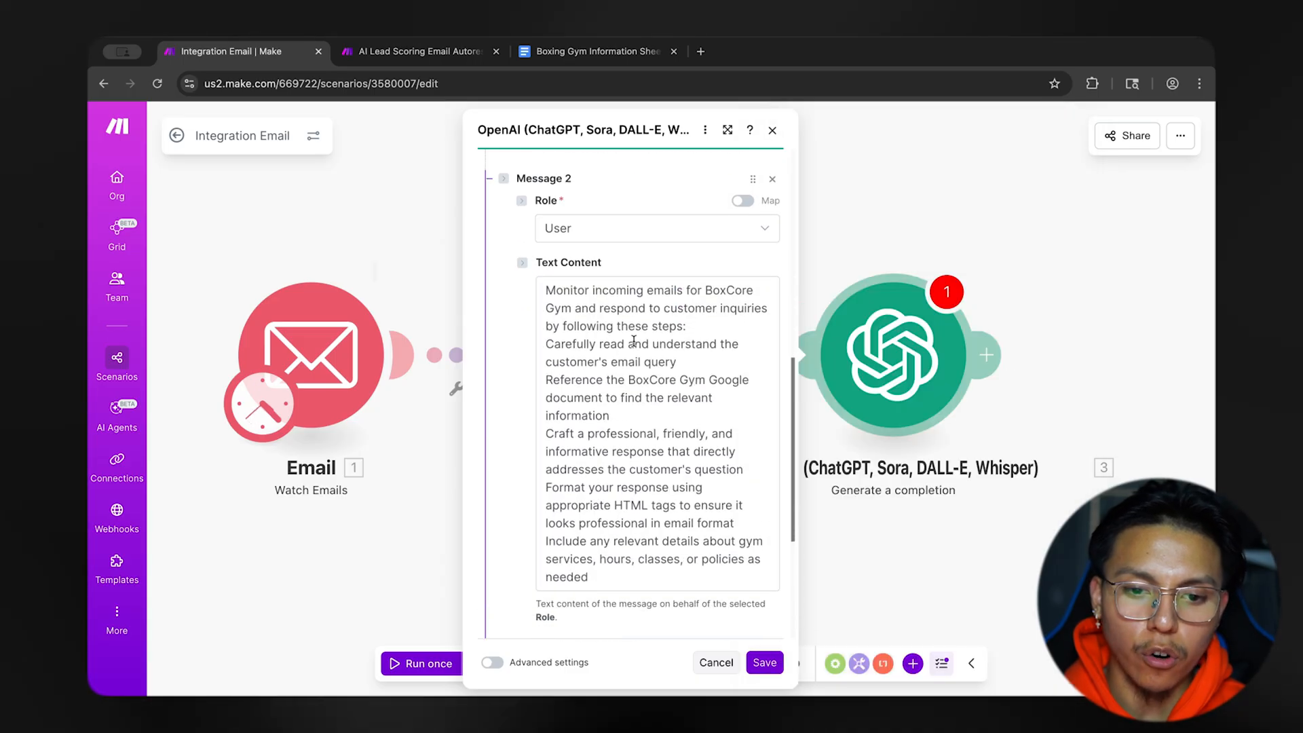
click(546, 344)
text(-)
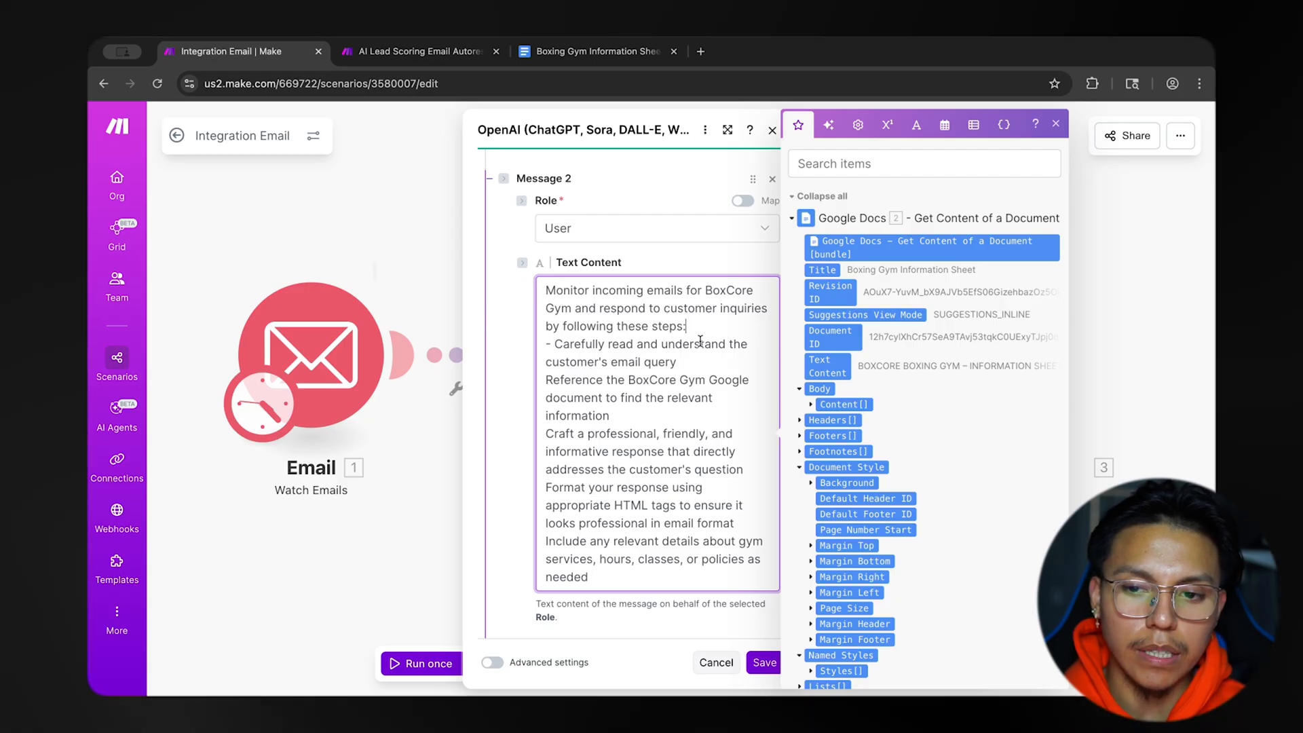
click(1057, 124)
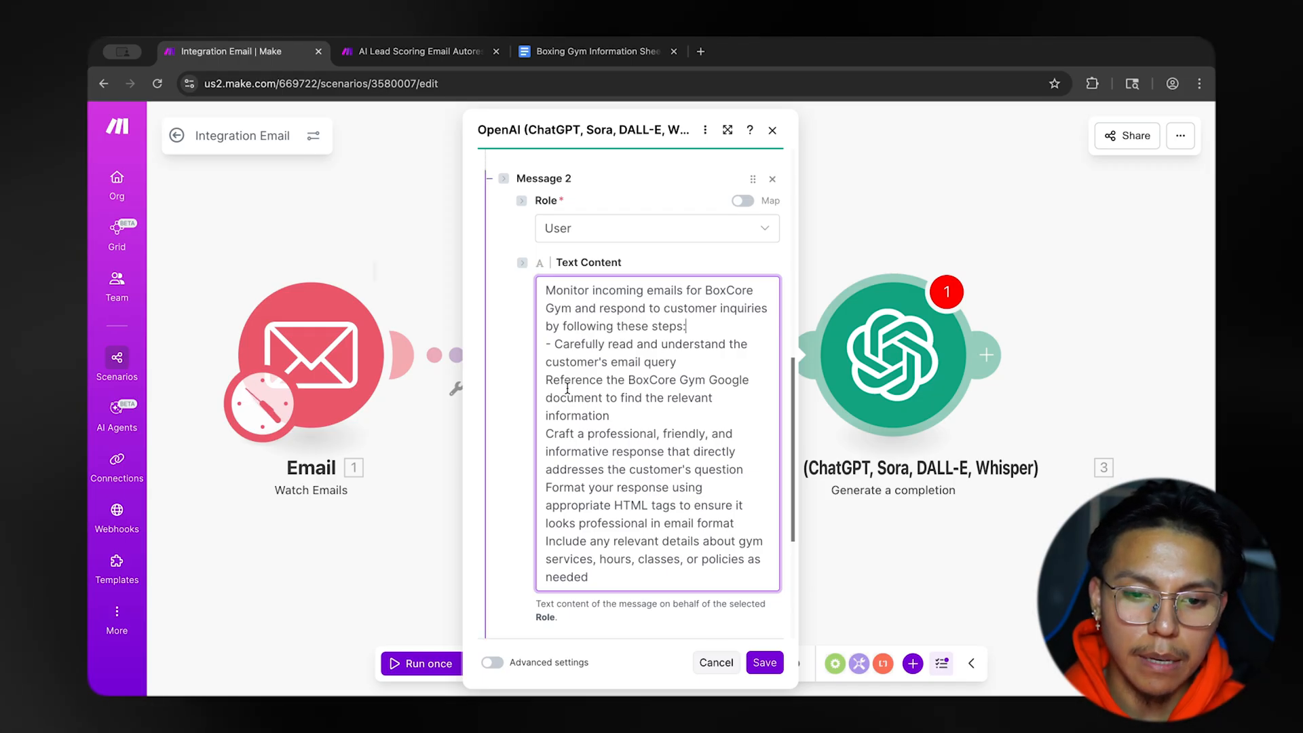
click(547, 380)
text(-)
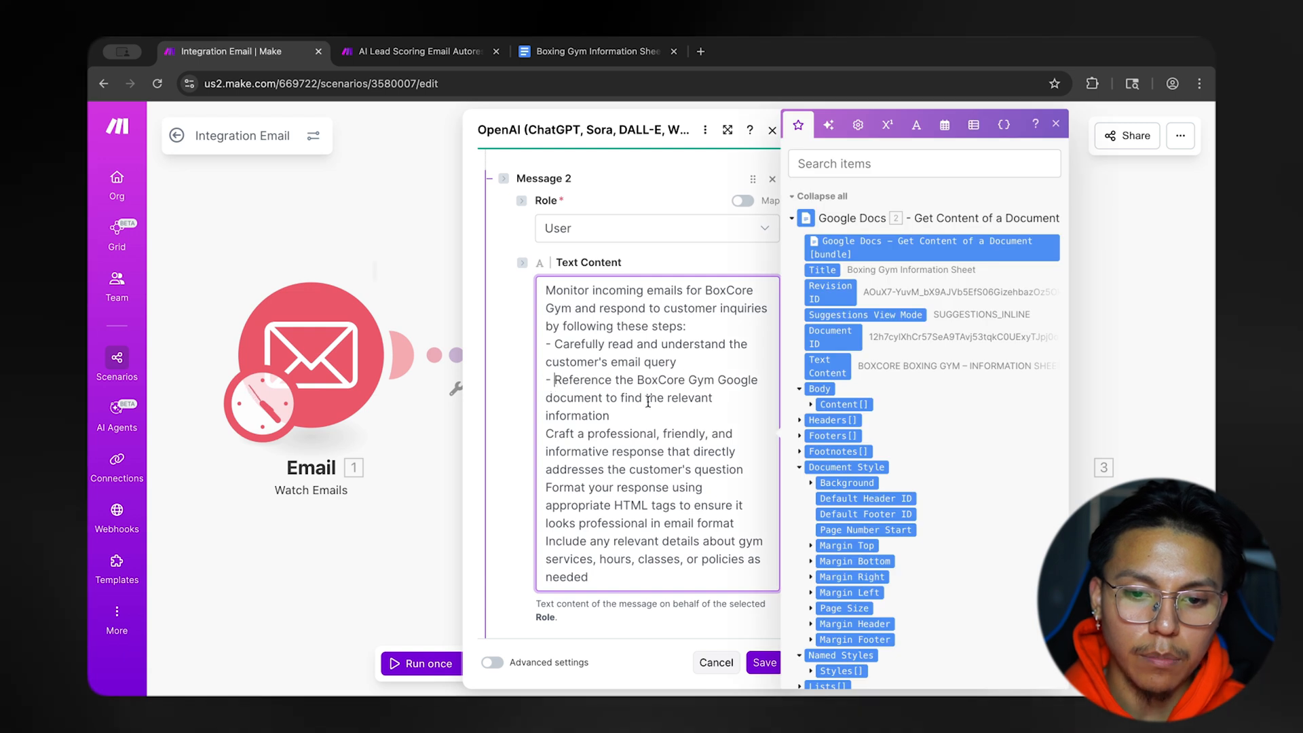
scroll(648, 402, down, 1)
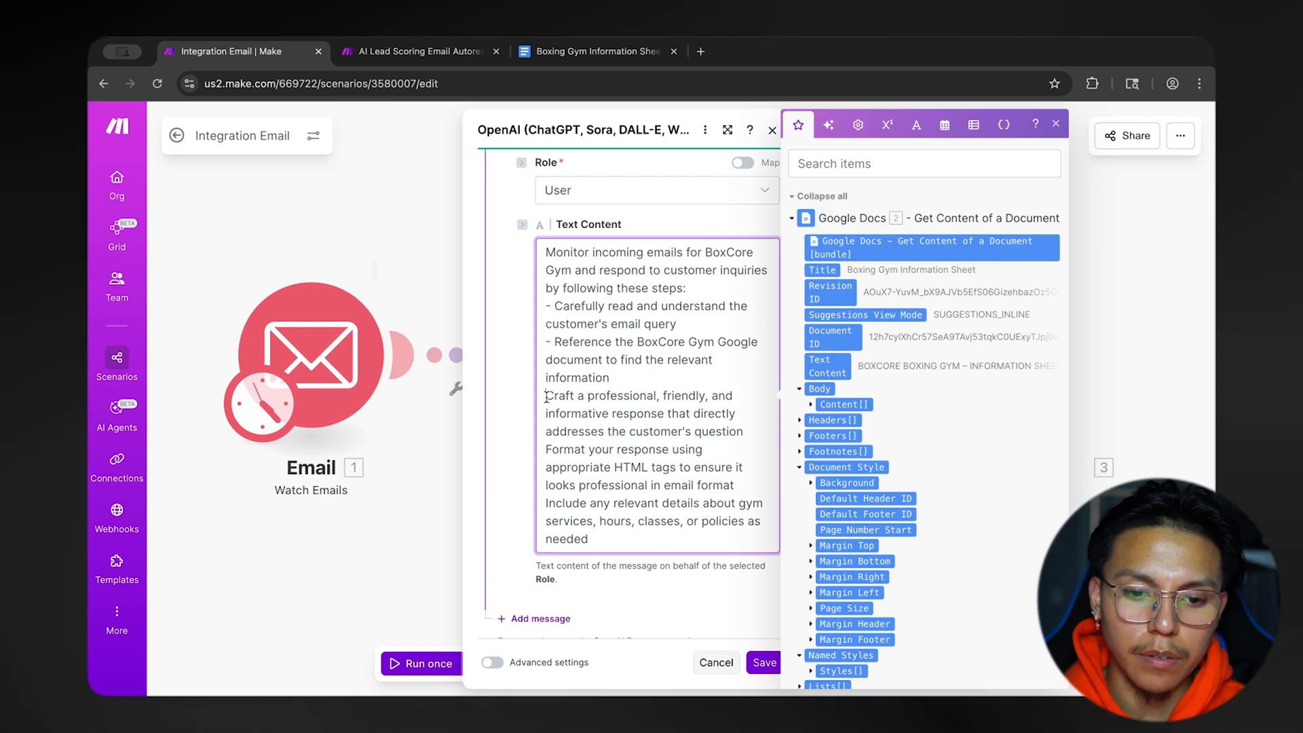
scroll(587, 411, down, 1)
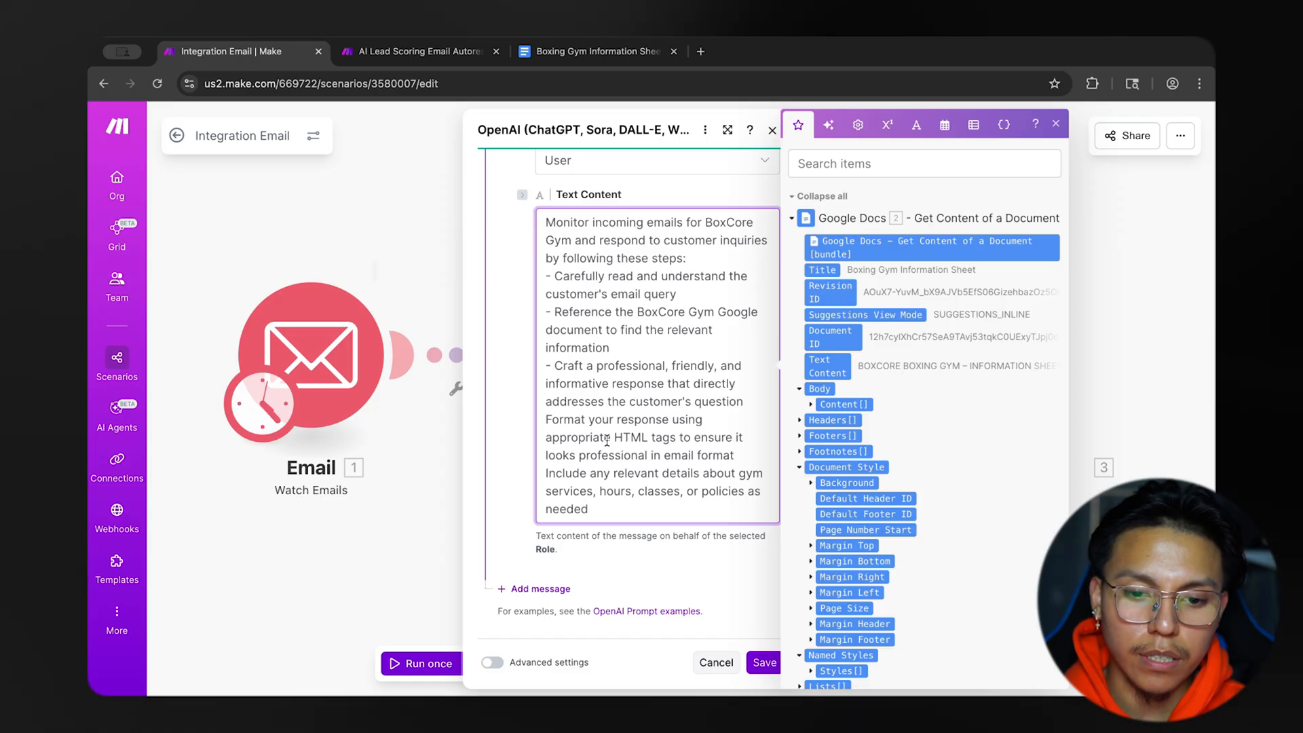
text(-)
scroll(660, 459, down, 1)
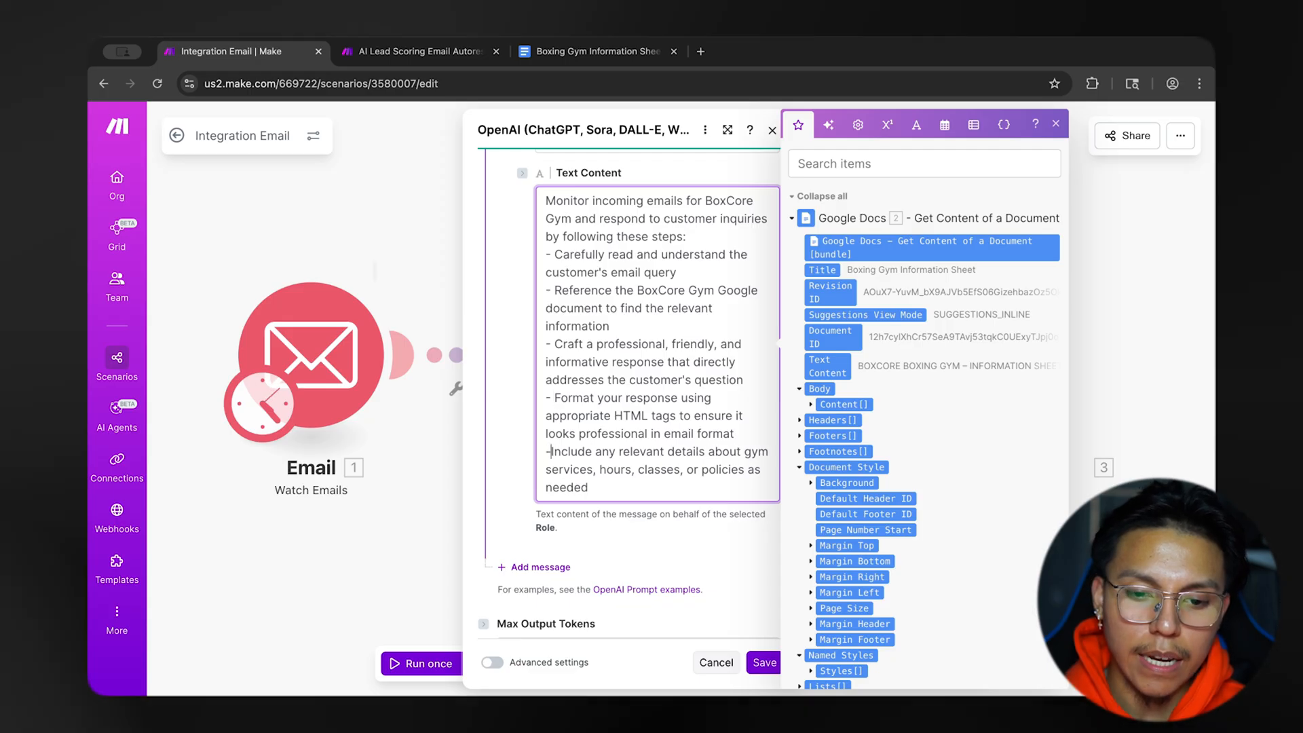
scroll(677, 456, down, 2)
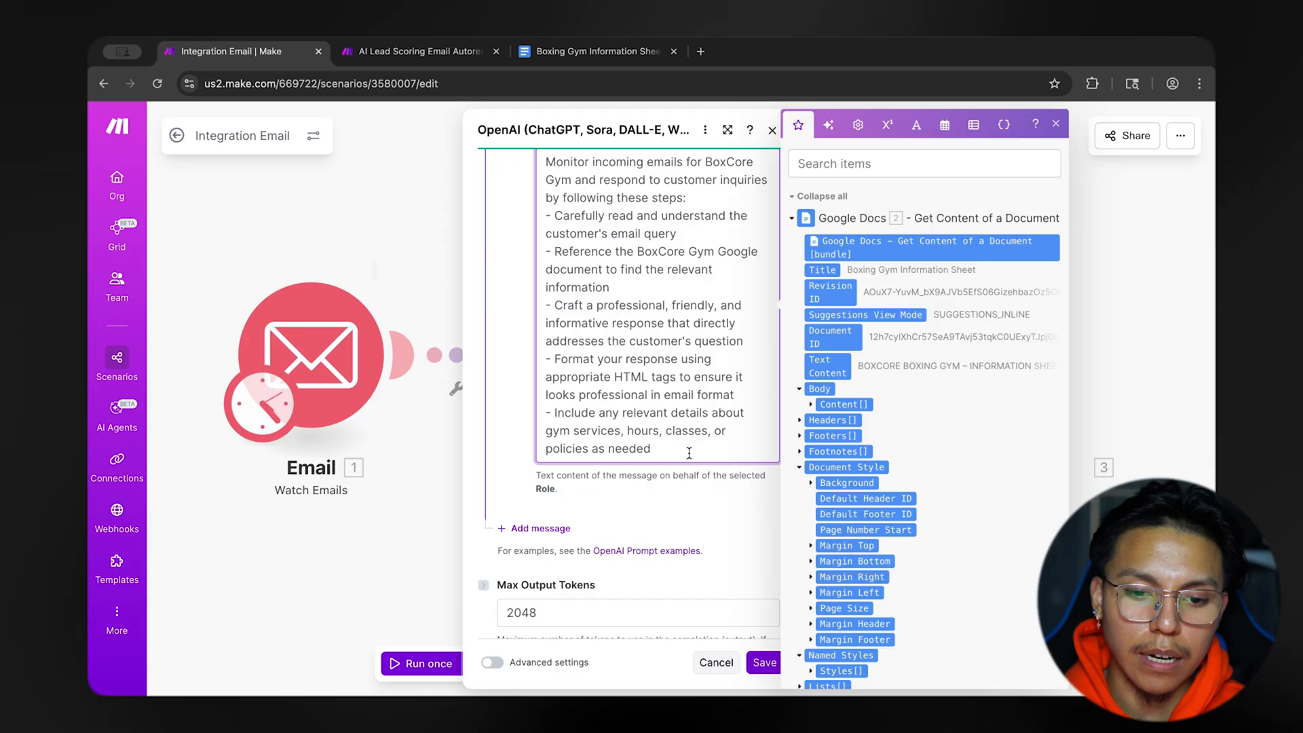
scroll(699, 475, up, 2)
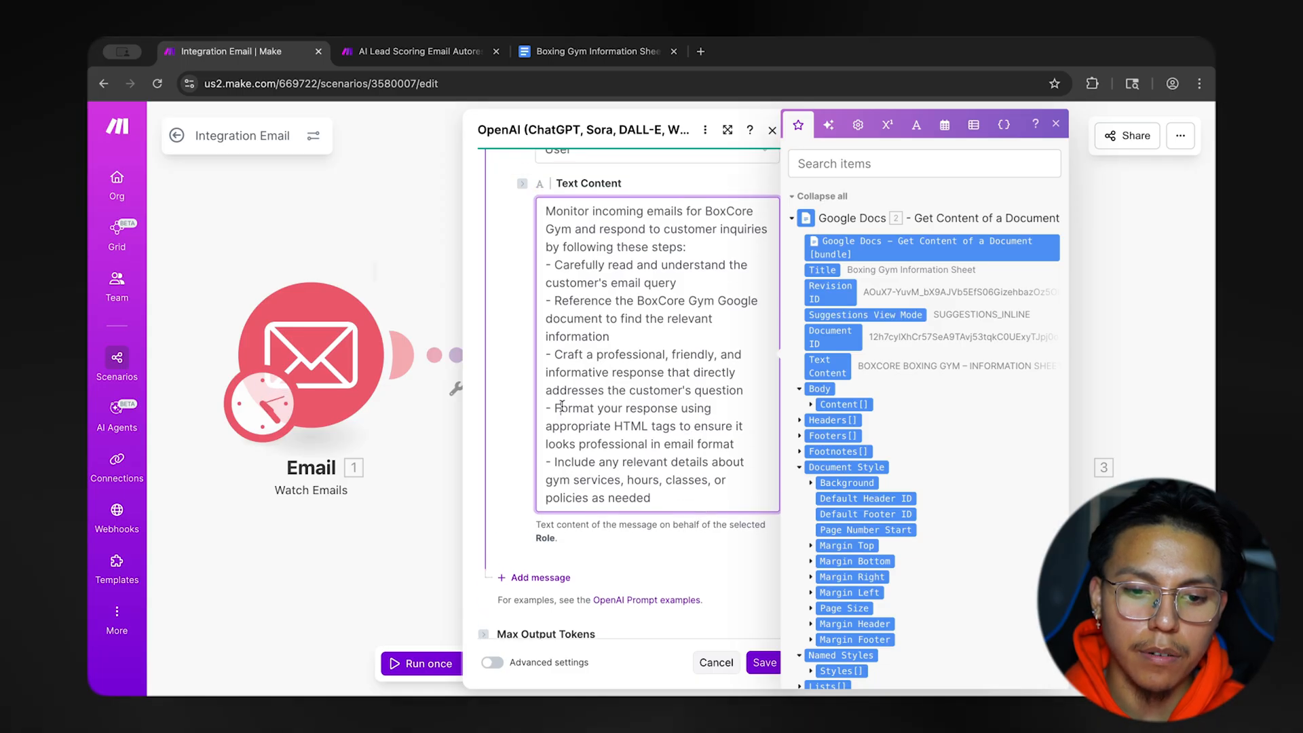
drag(663, 426, 684, 439)
click(695, 536)
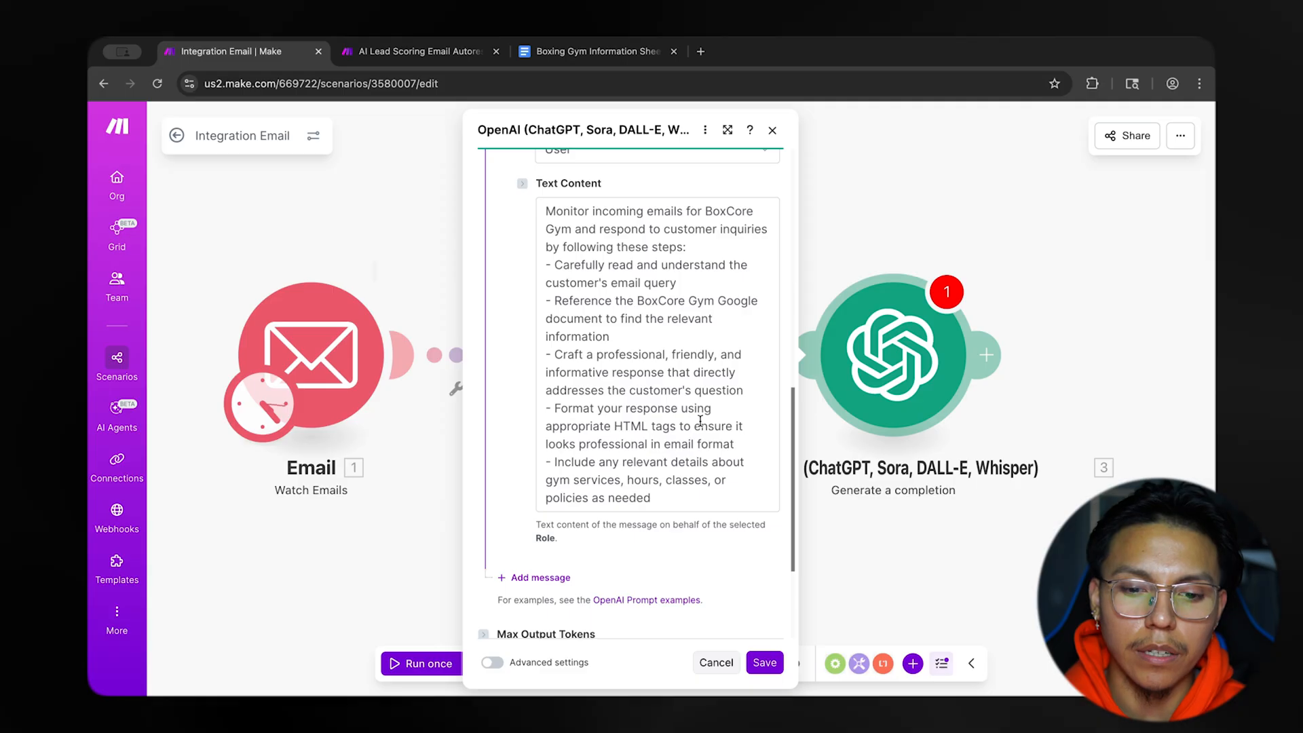
Append an "# IMPORTANT NOTES" section to Message 2's prompt, covering warm tone, accurate information, HTML formatting, concise responses and multiple questions.
scroll(699, 420, down, 1)
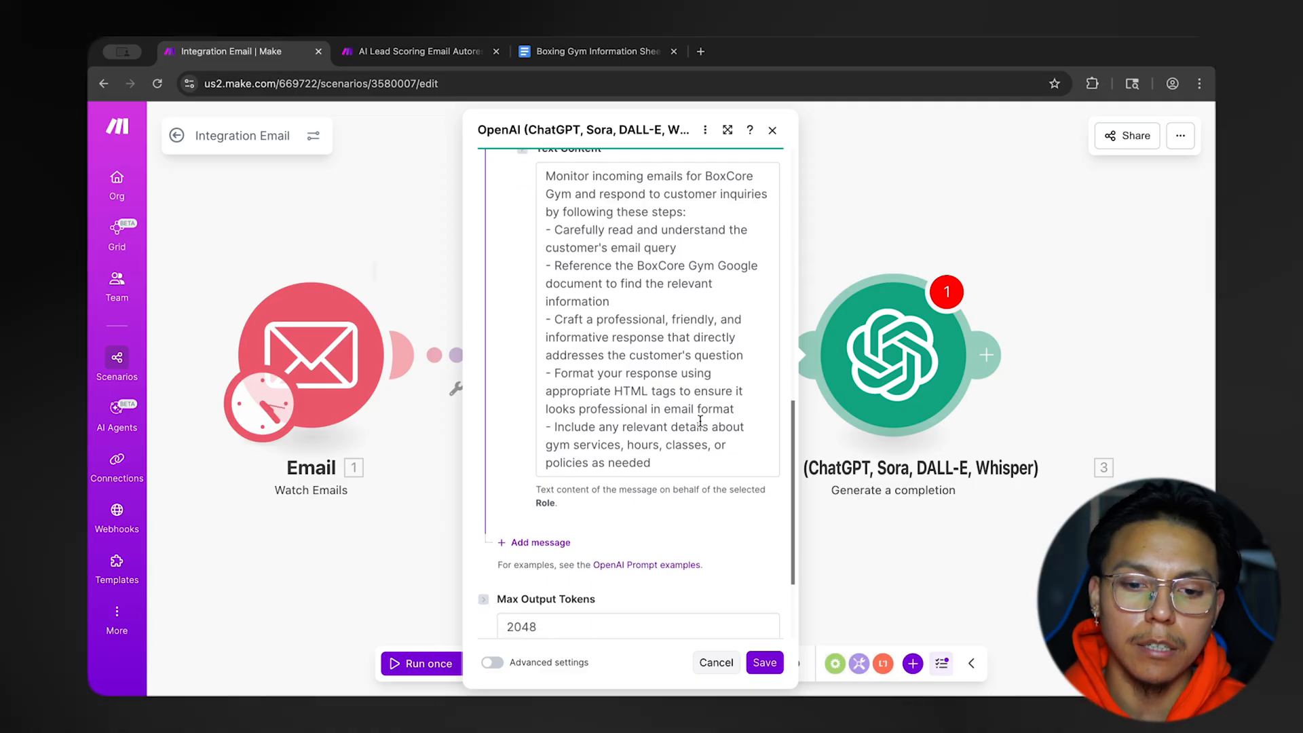
click(698, 466)
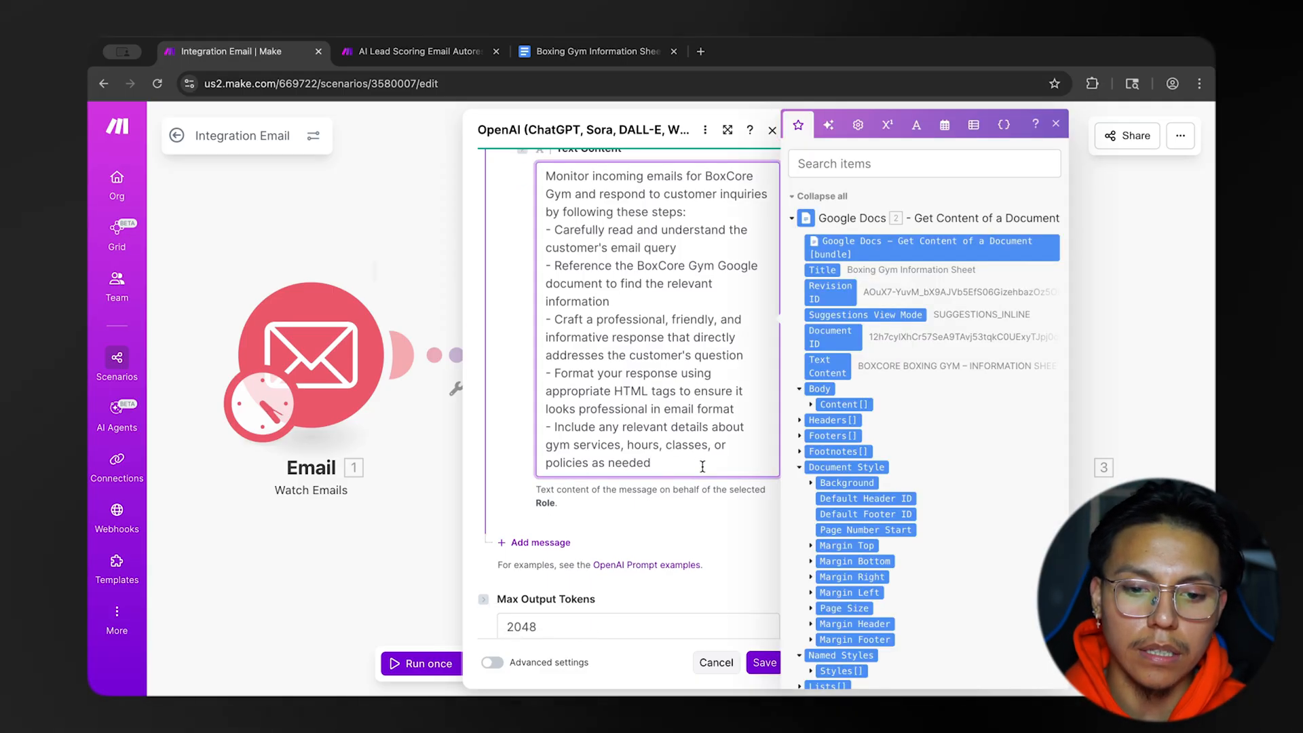
scroll(656, 435, down, 5)
click(506, 377)
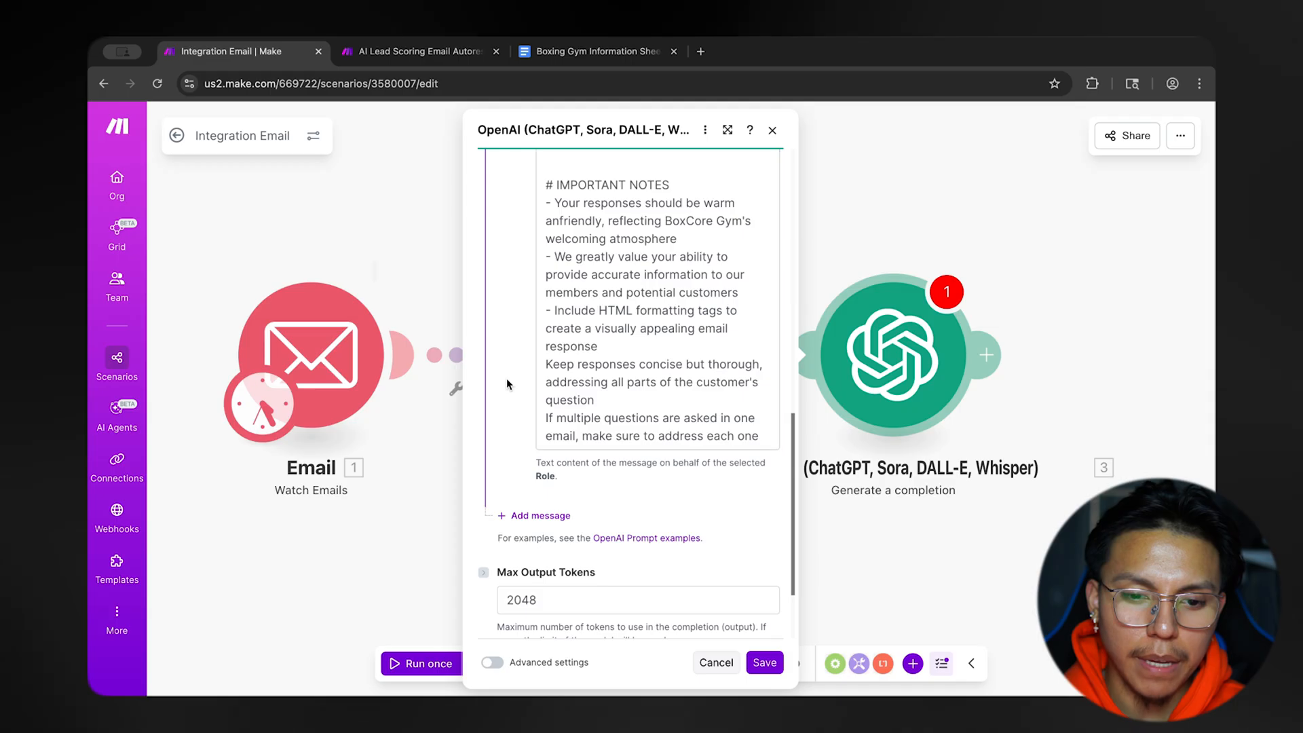
Put a dash before the notes starting "Keep responses concise but thorough" and "If multiple questions are asked in one email.".
click(548, 365)
text(-)
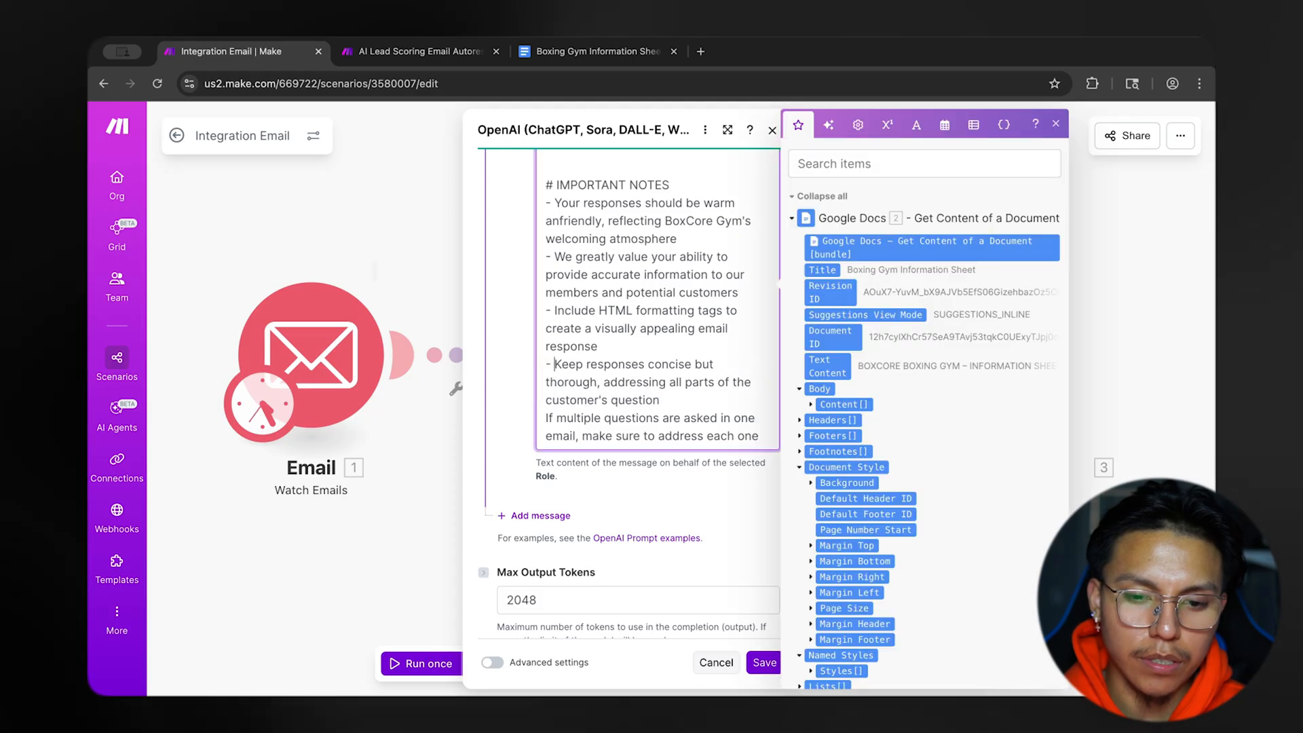
click(680, 382)
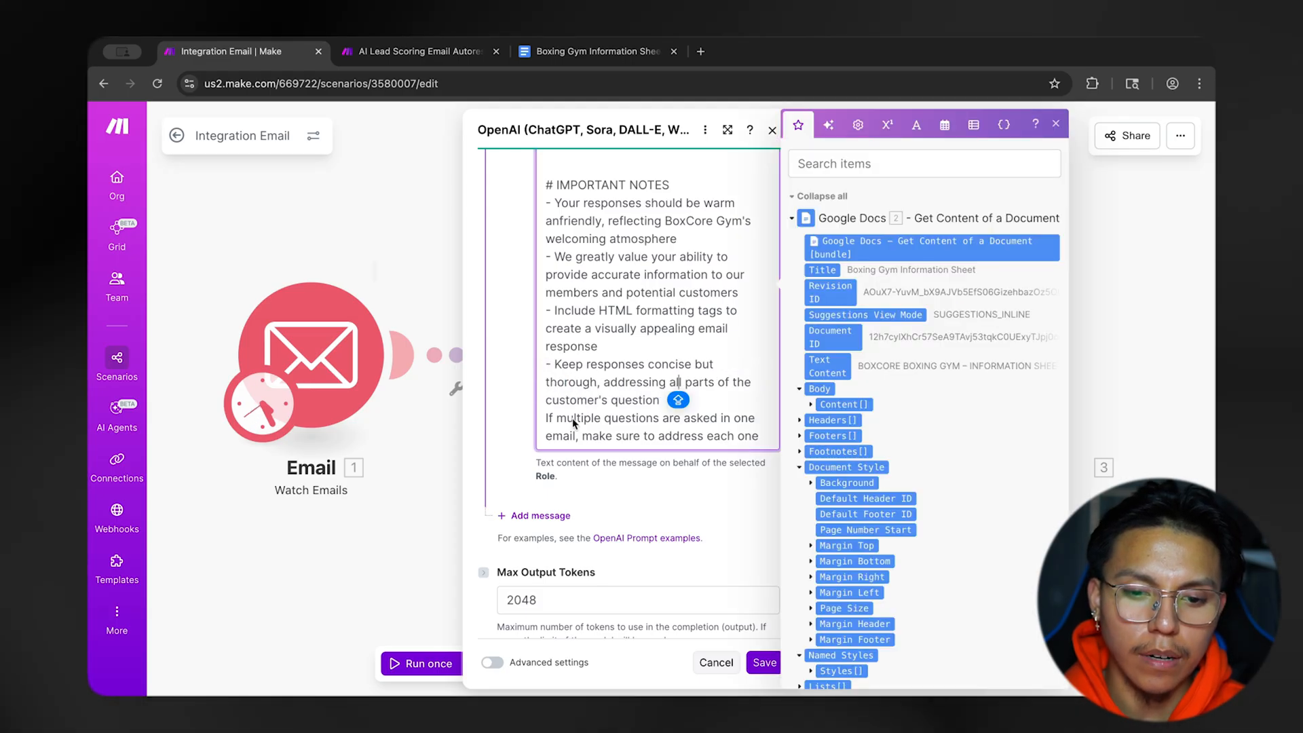
click(548, 419)
text(-)
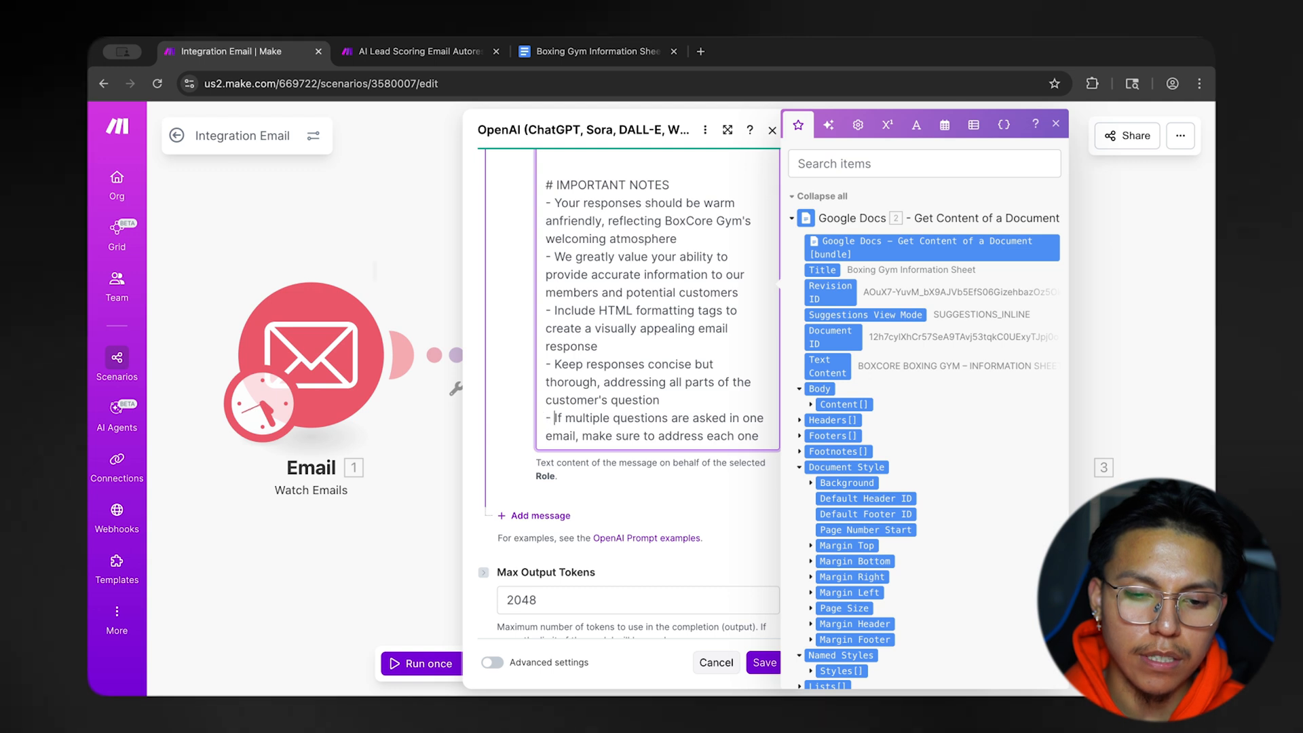
scroll(641, 424, down, 1)
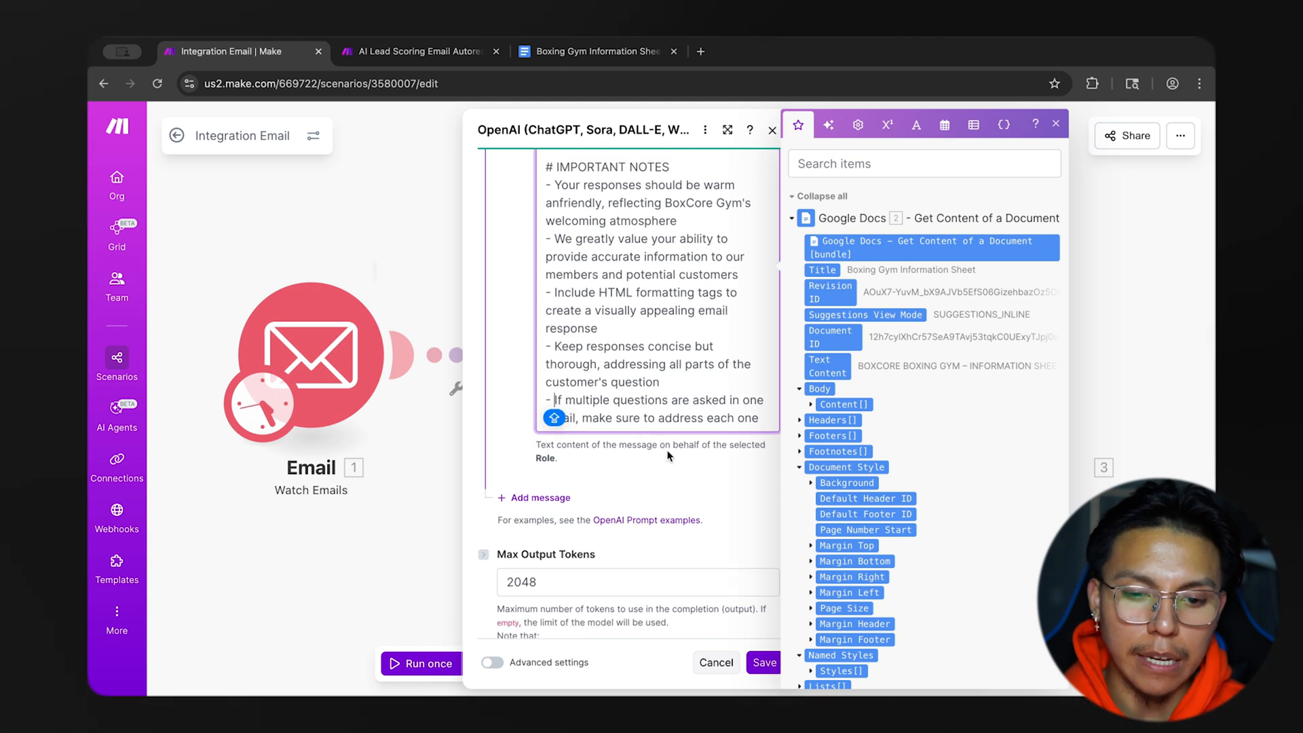
click(672, 461)
Add a third message to the OpenAI module with the role User.
scroll(678, 466, up, 2)
scroll(574, 343, up, 12)
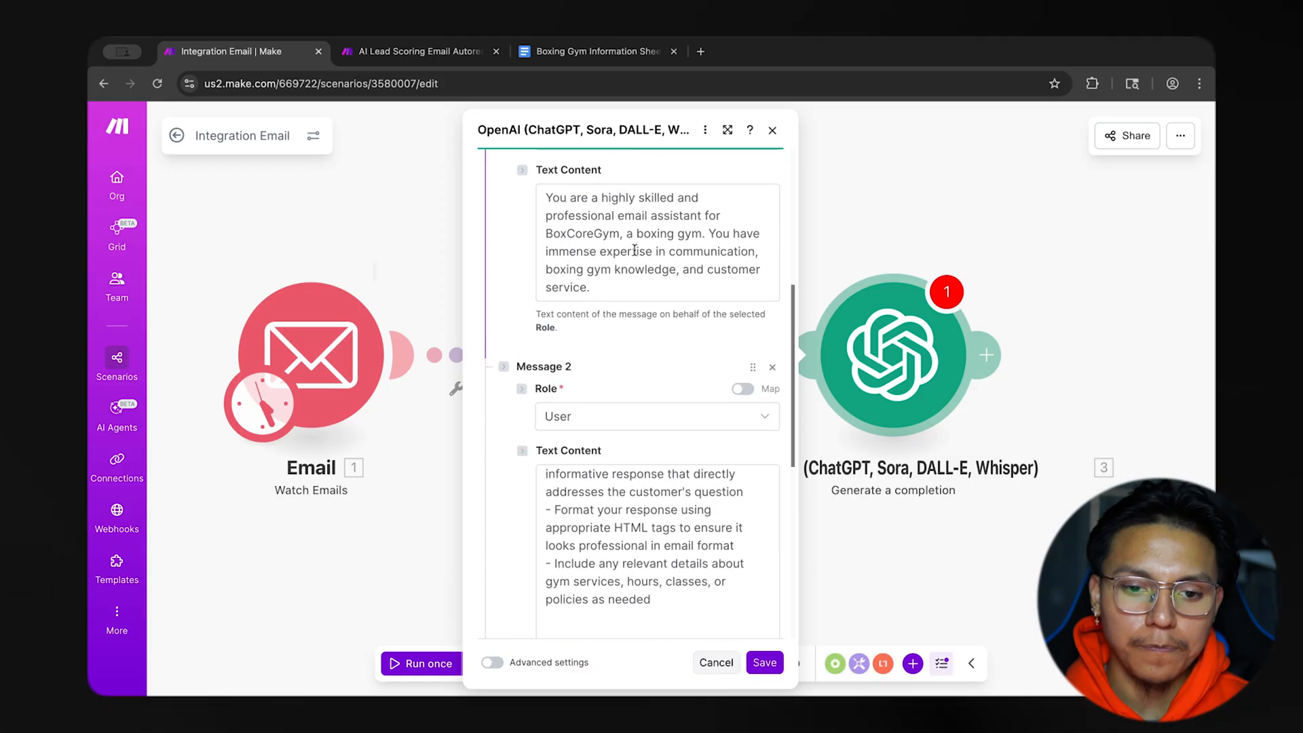
click(635, 251)
scroll(622, 380, down, 5)
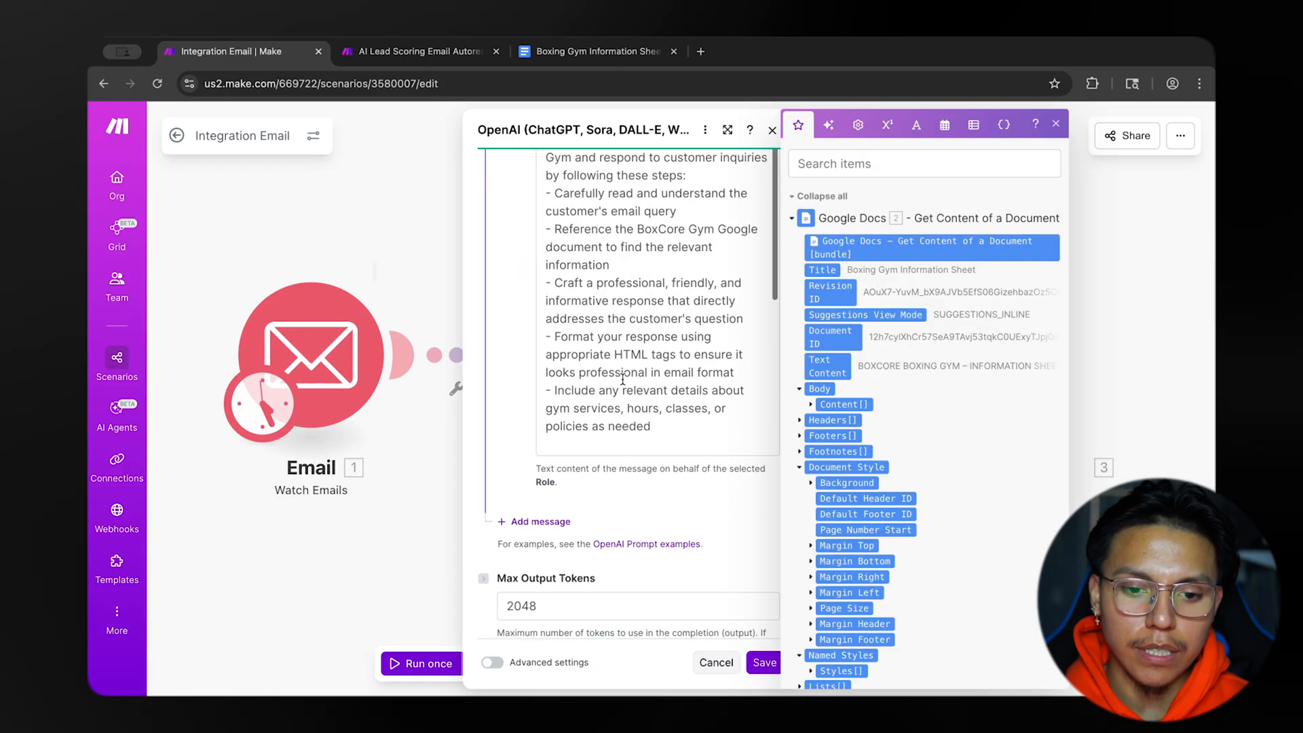
scroll(622, 380, down, 6)
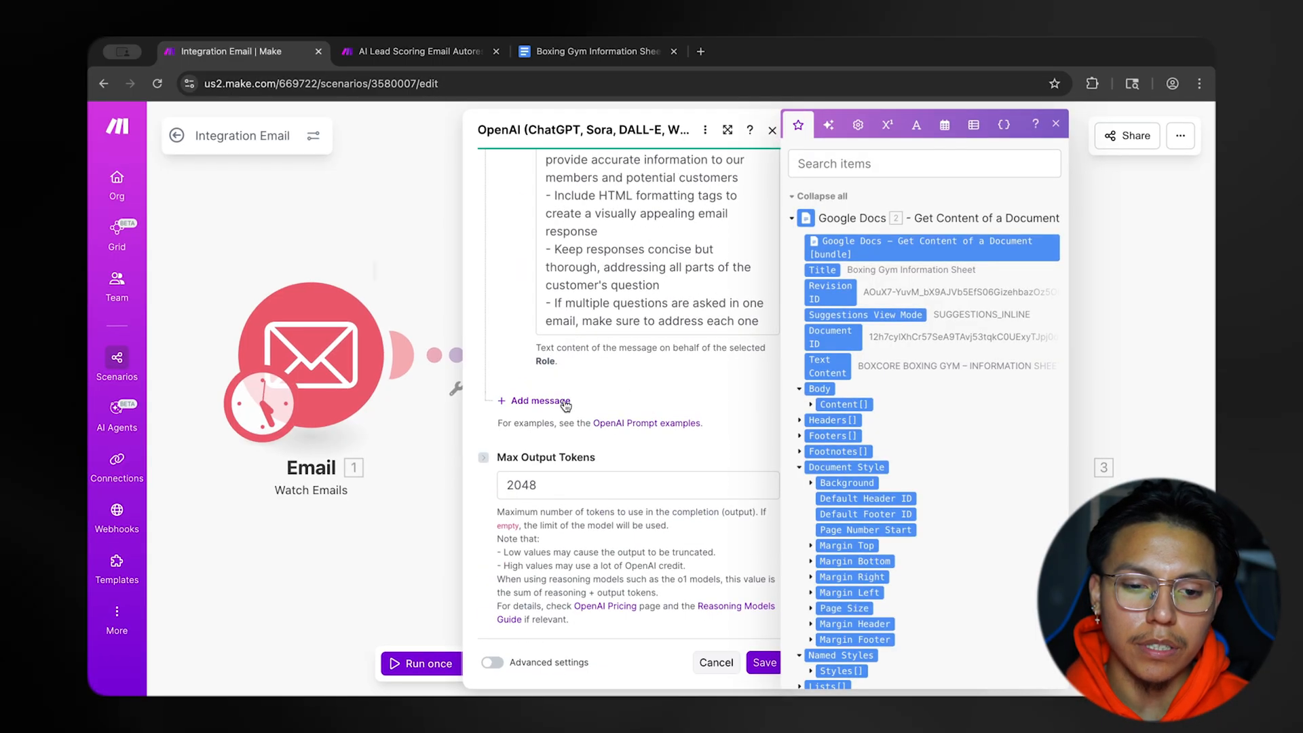
click(566, 403)
click(576, 452)
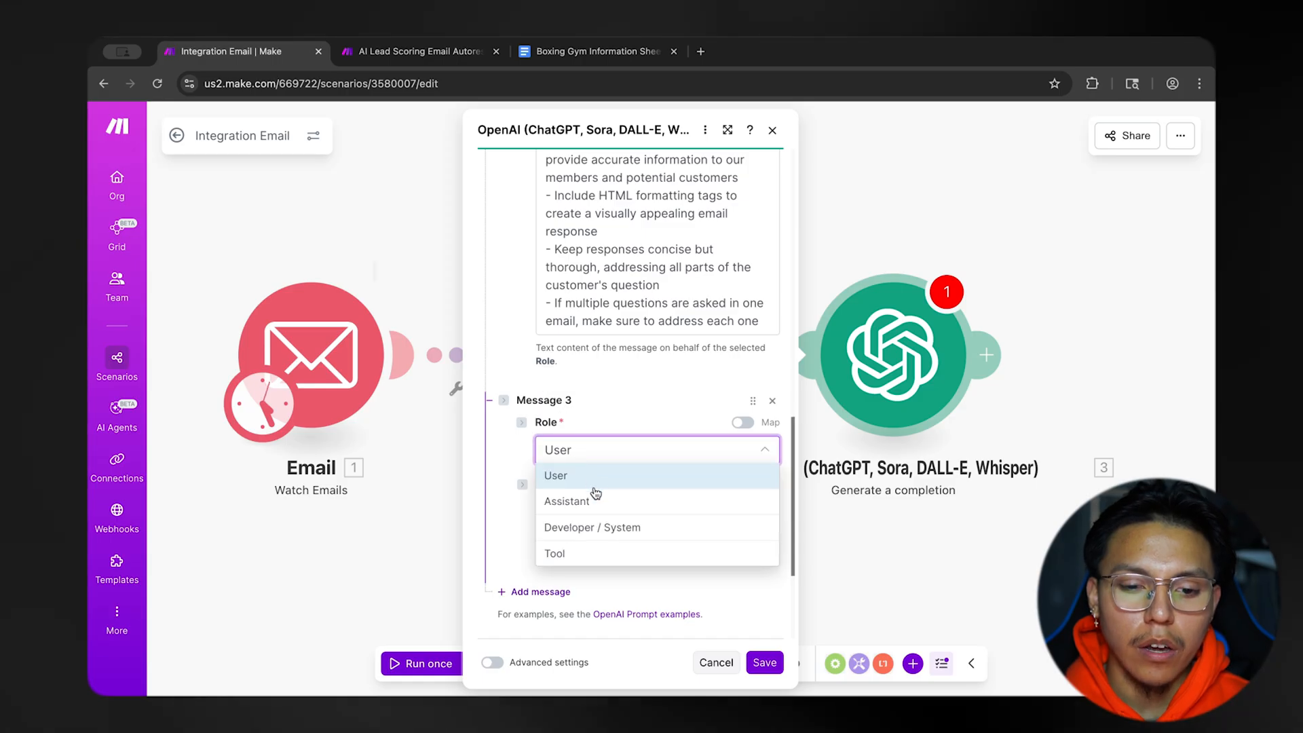
click(563, 476)
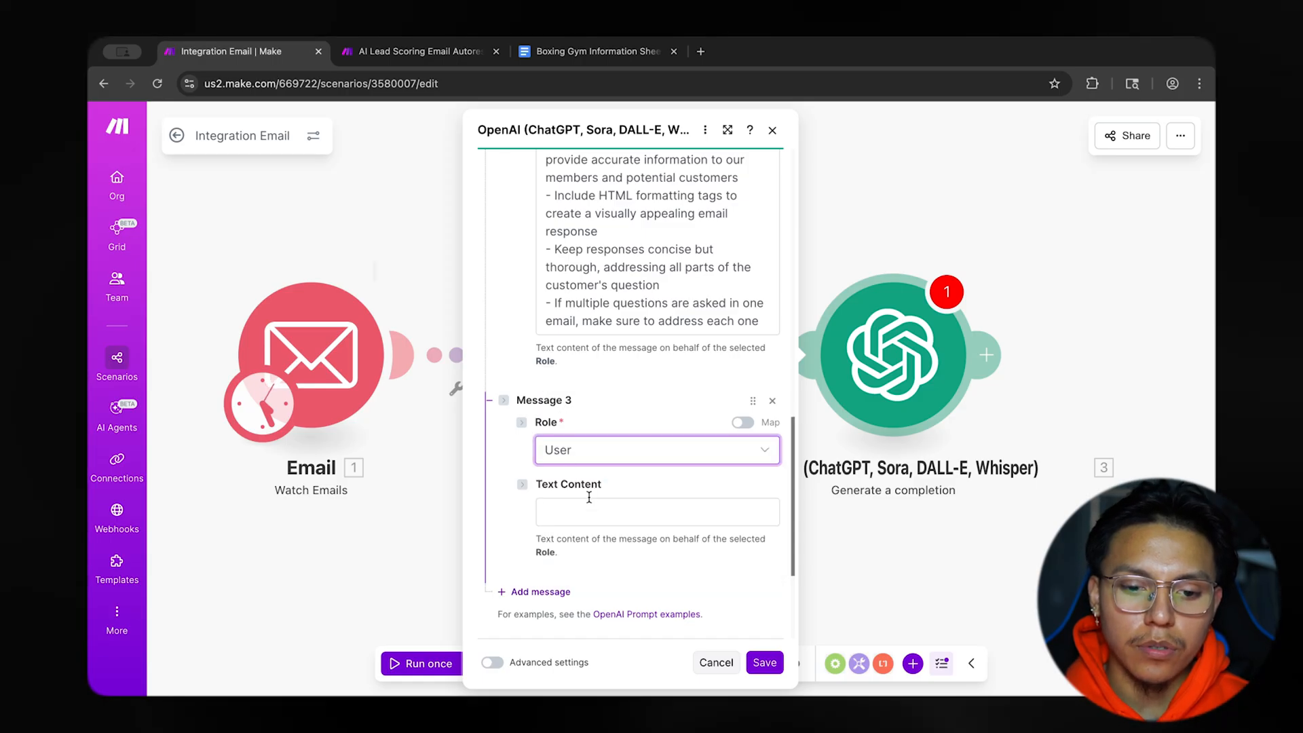
Fill Message 3 with a sample inquiry about BoxCore Gym membership options and trial periods, and add an Assistant Message 4 with an HTML-formatted reply.
click(589, 510)
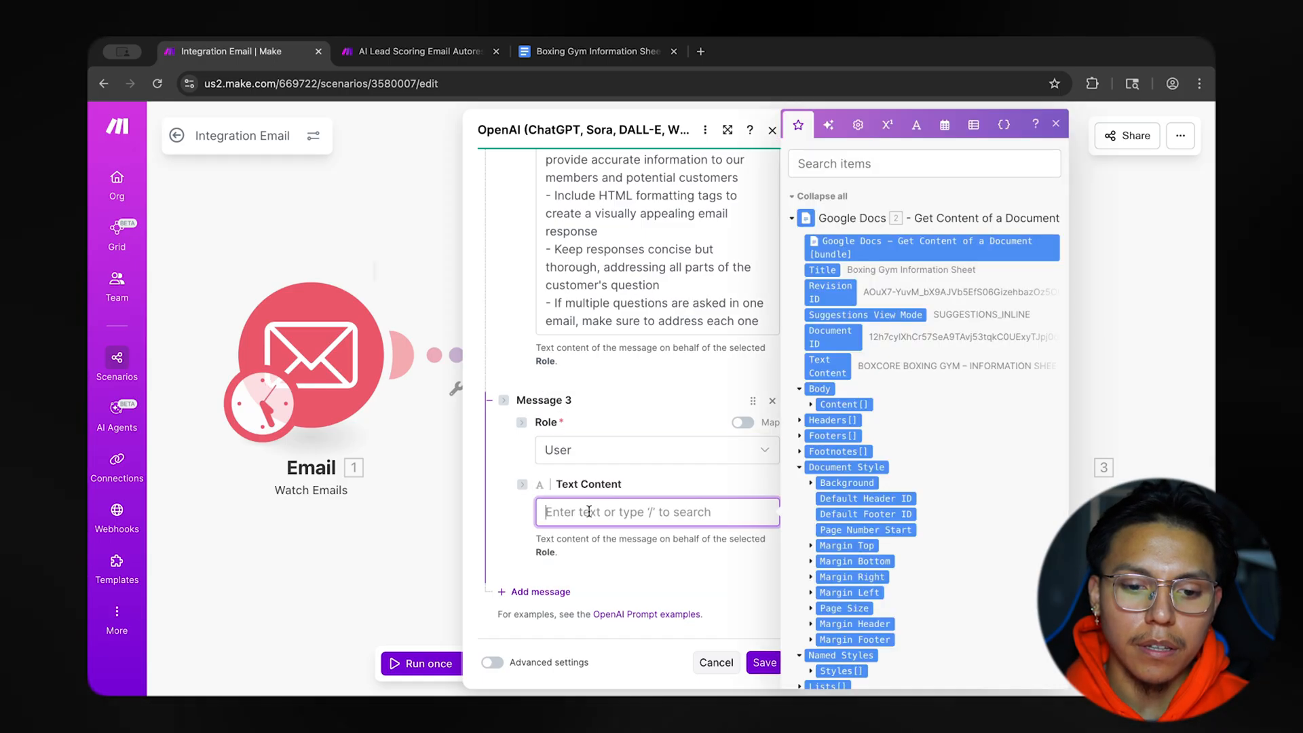
click(653, 484)
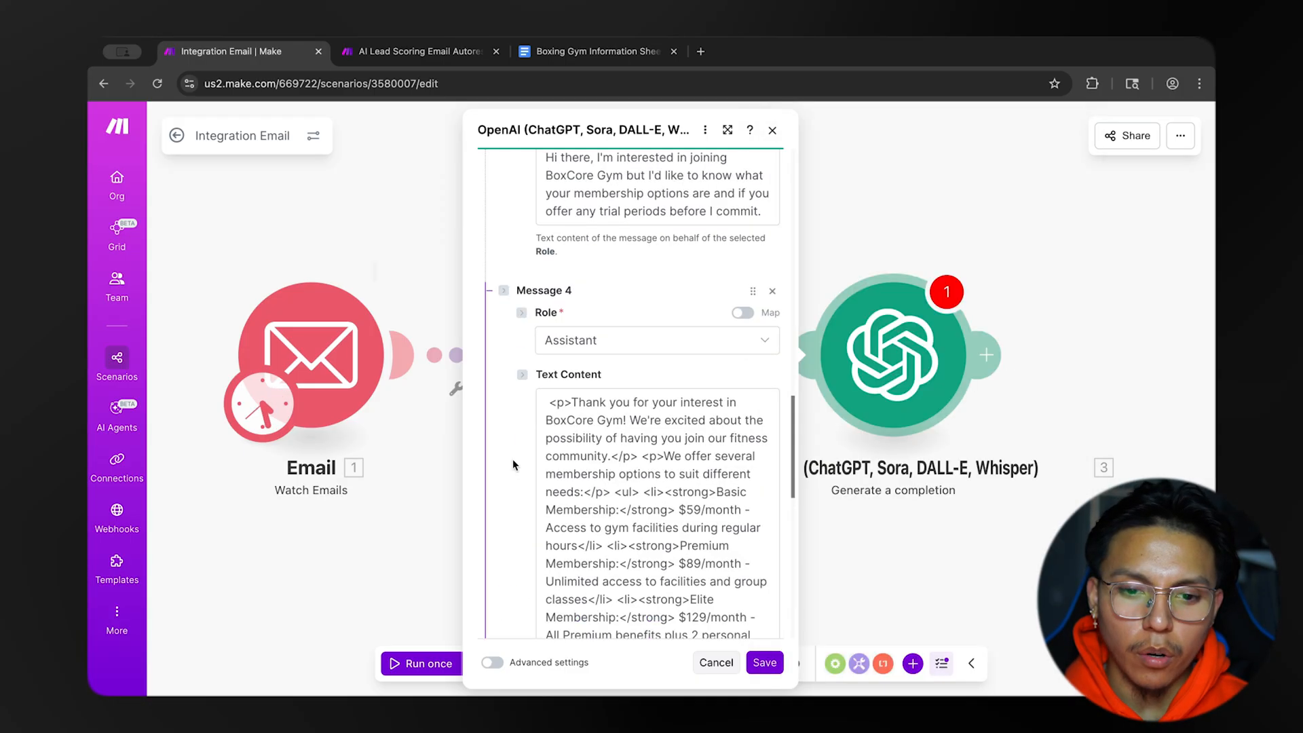
scroll(506, 421, up, 3)
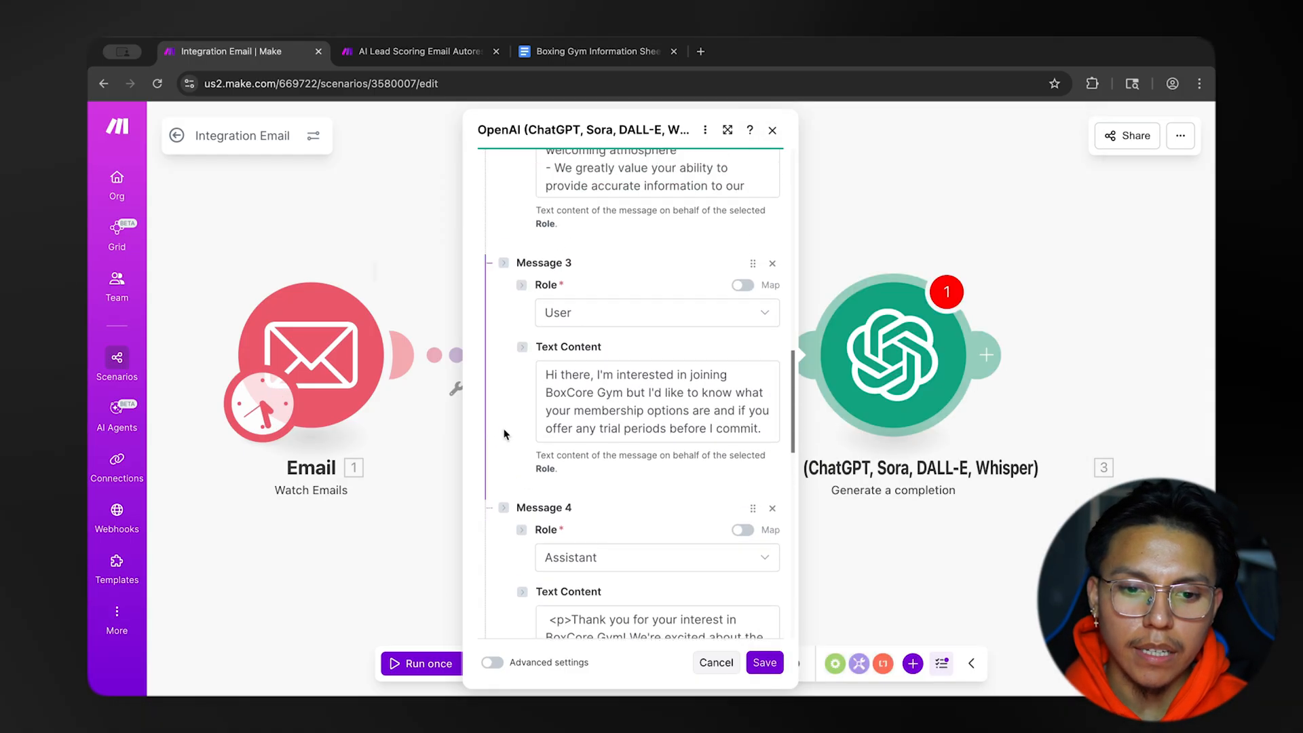
Review Message 3's sample customer inquiry and examine the HTML tags and membership details in Message 4's sample assistant reply.
scroll(501, 398, down, 1)
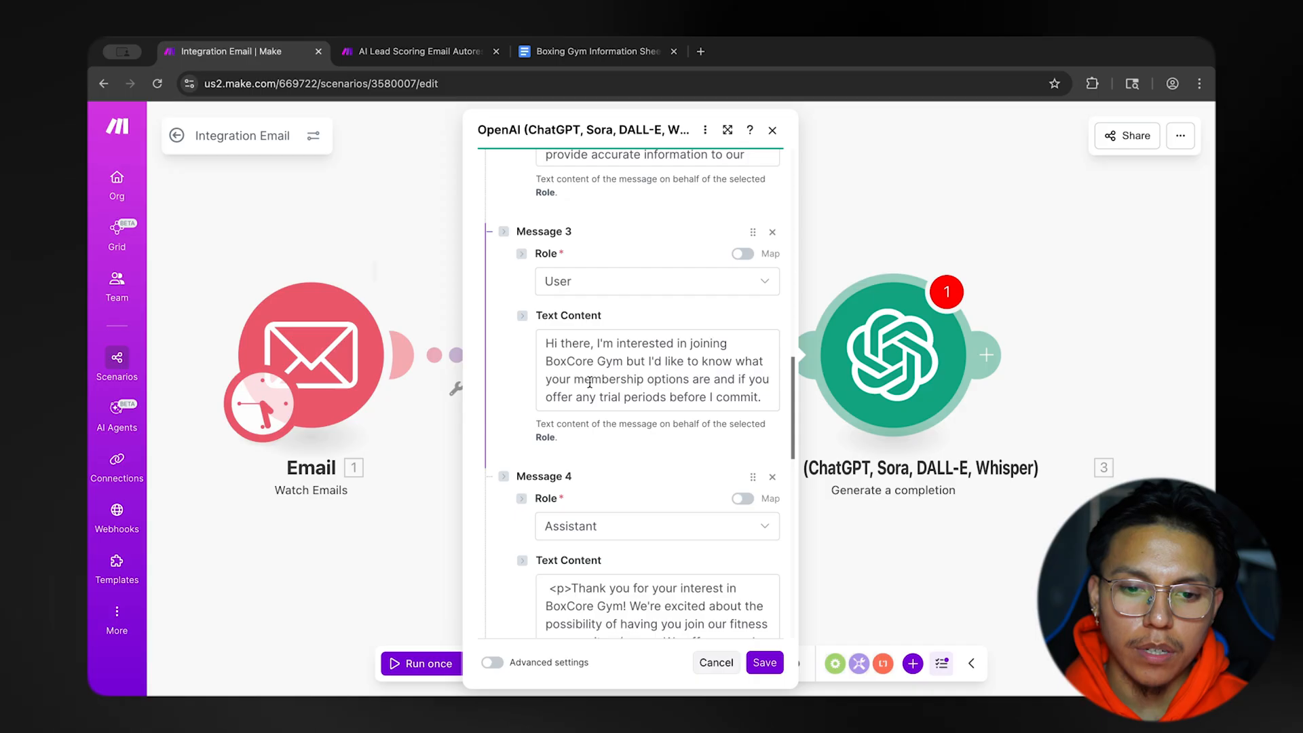
scroll(679, 394, up, 1)
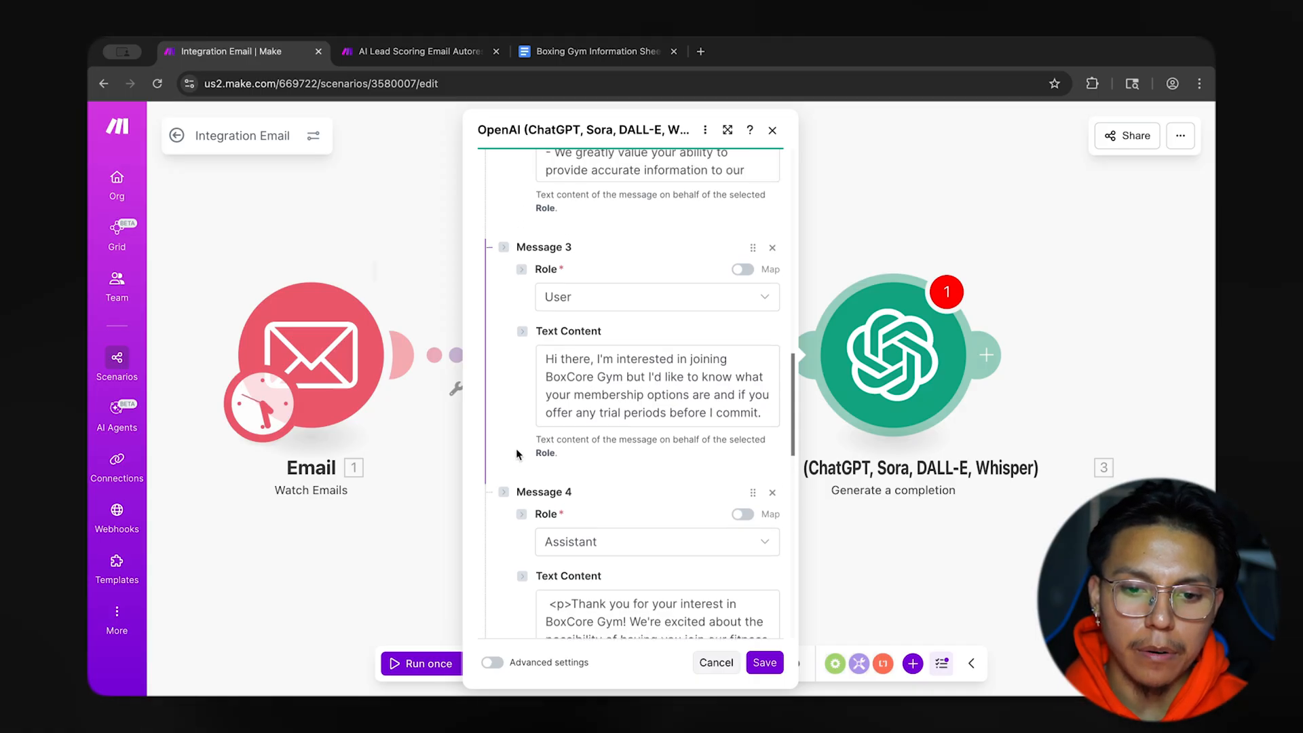
scroll(519, 456, down, 5)
scroll(670, 442, down, 2)
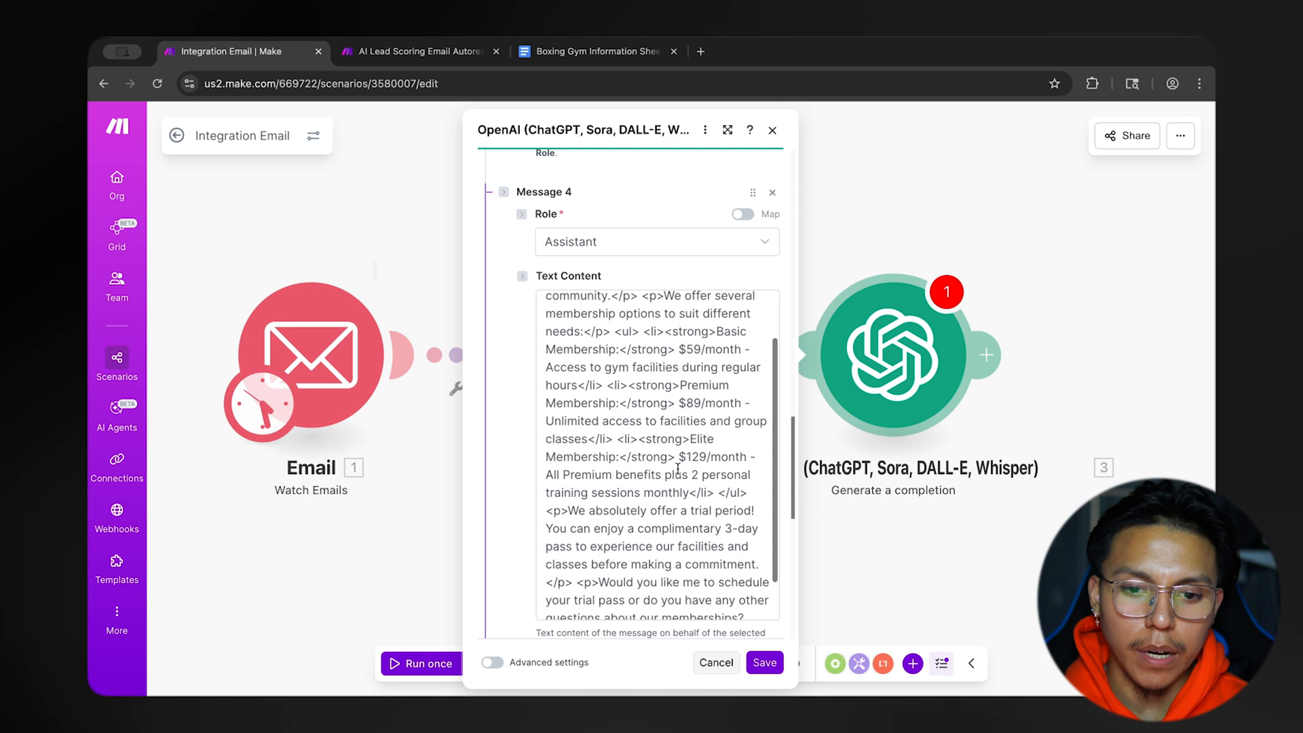
scroll(532, 467, down, 3)
scroll(533, 467, up, 3)
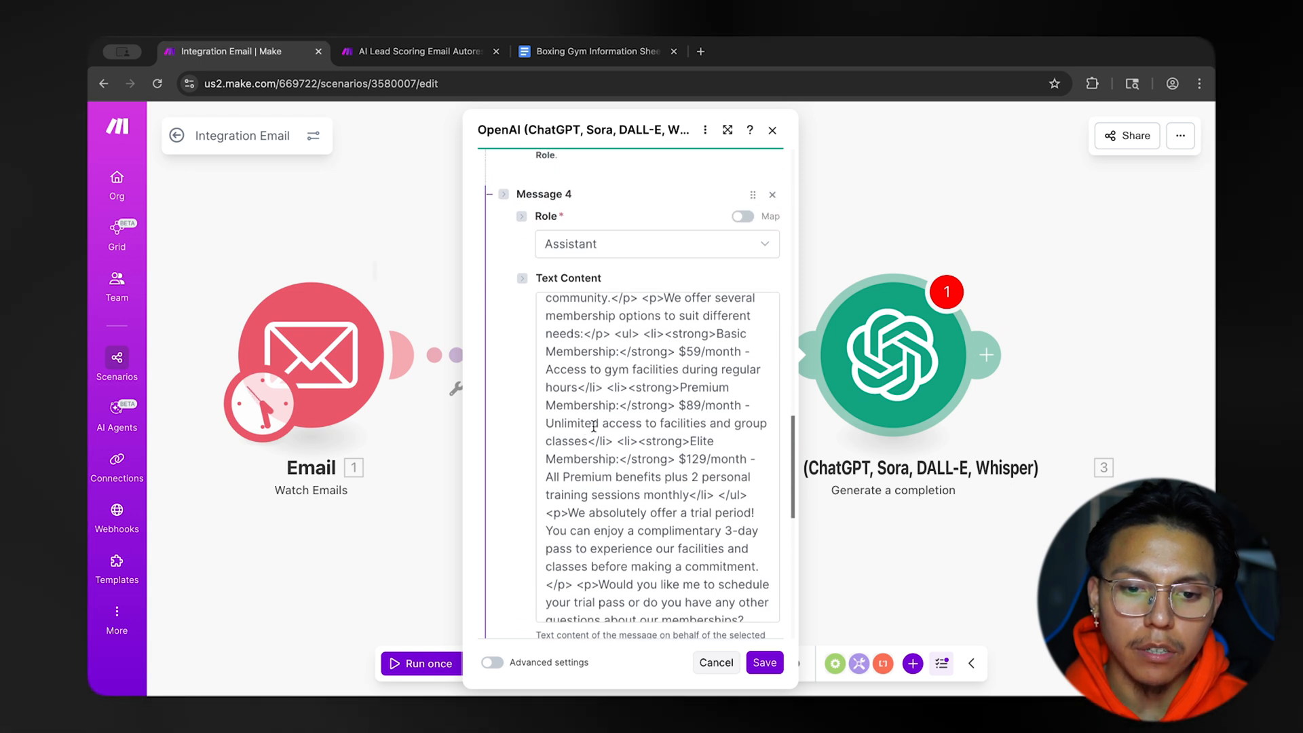
scroll(598, 387, up, 2)
drag(551, 307, 575, 308)
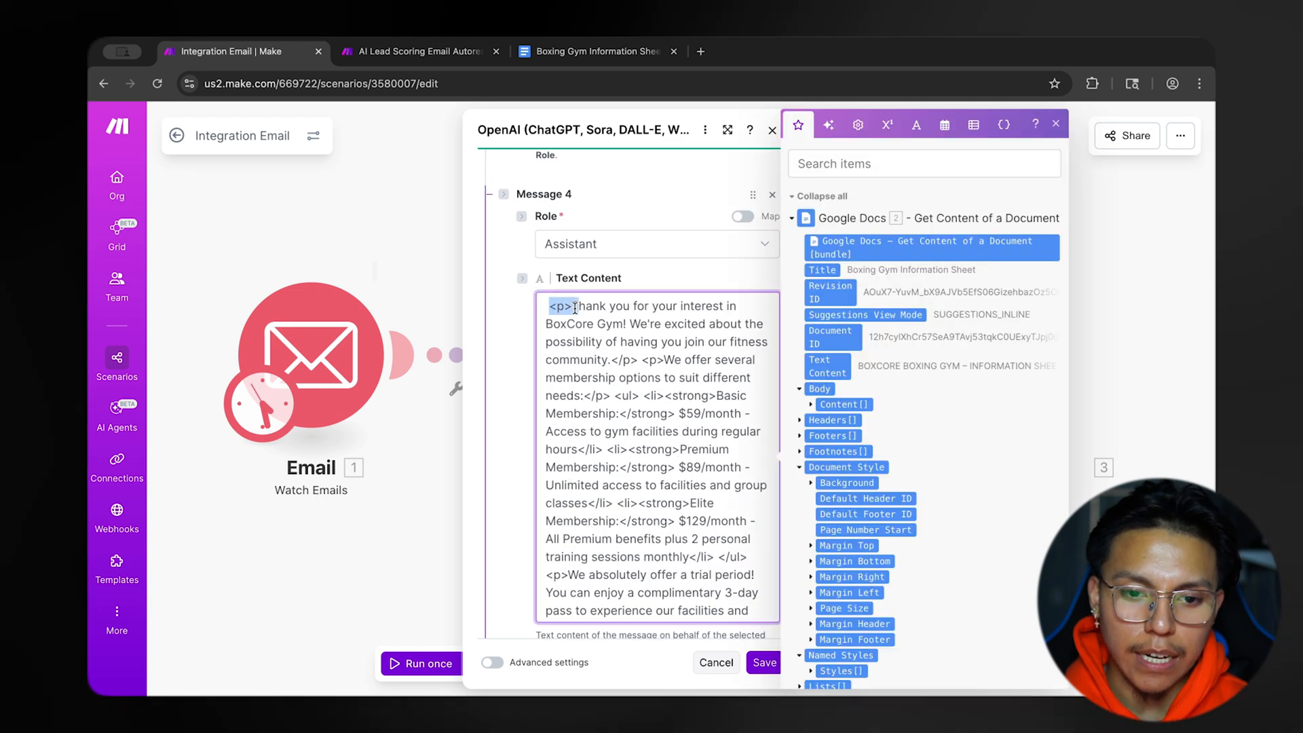
scroll(653, 341, down, 1)
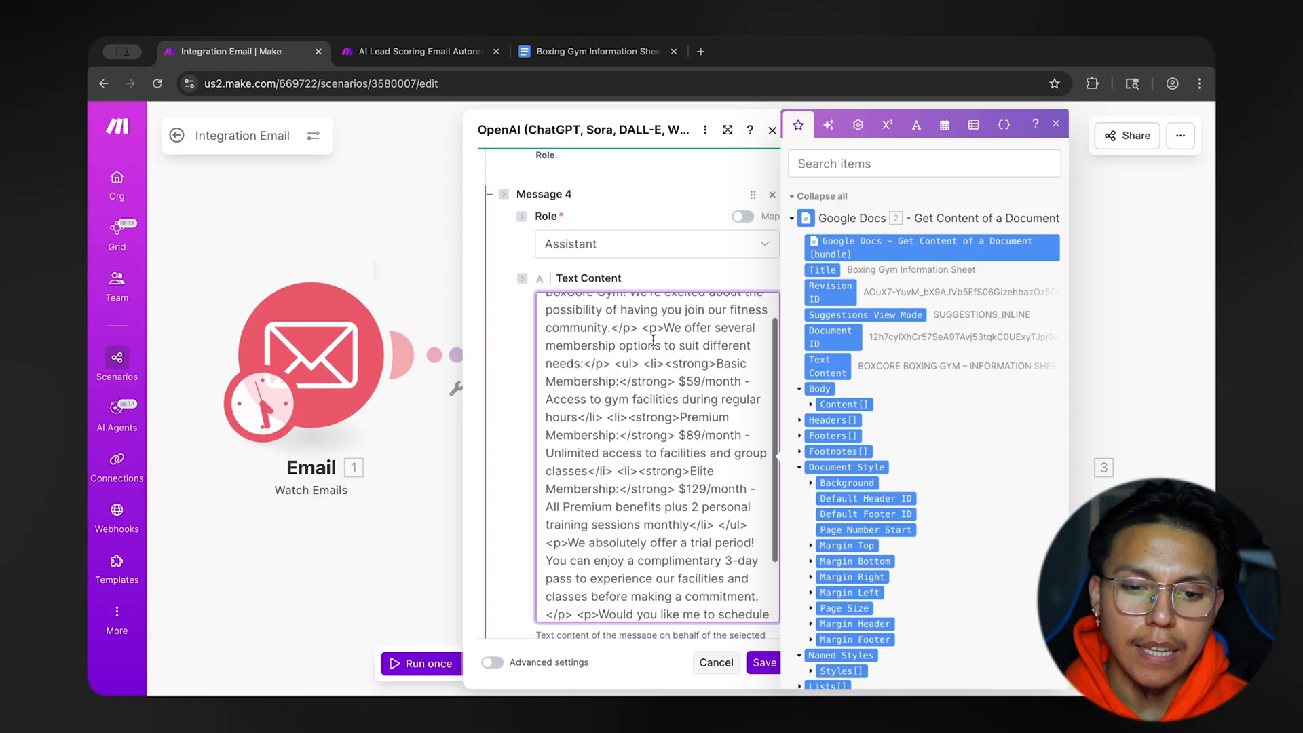
drag(641, 334, 663, 337)
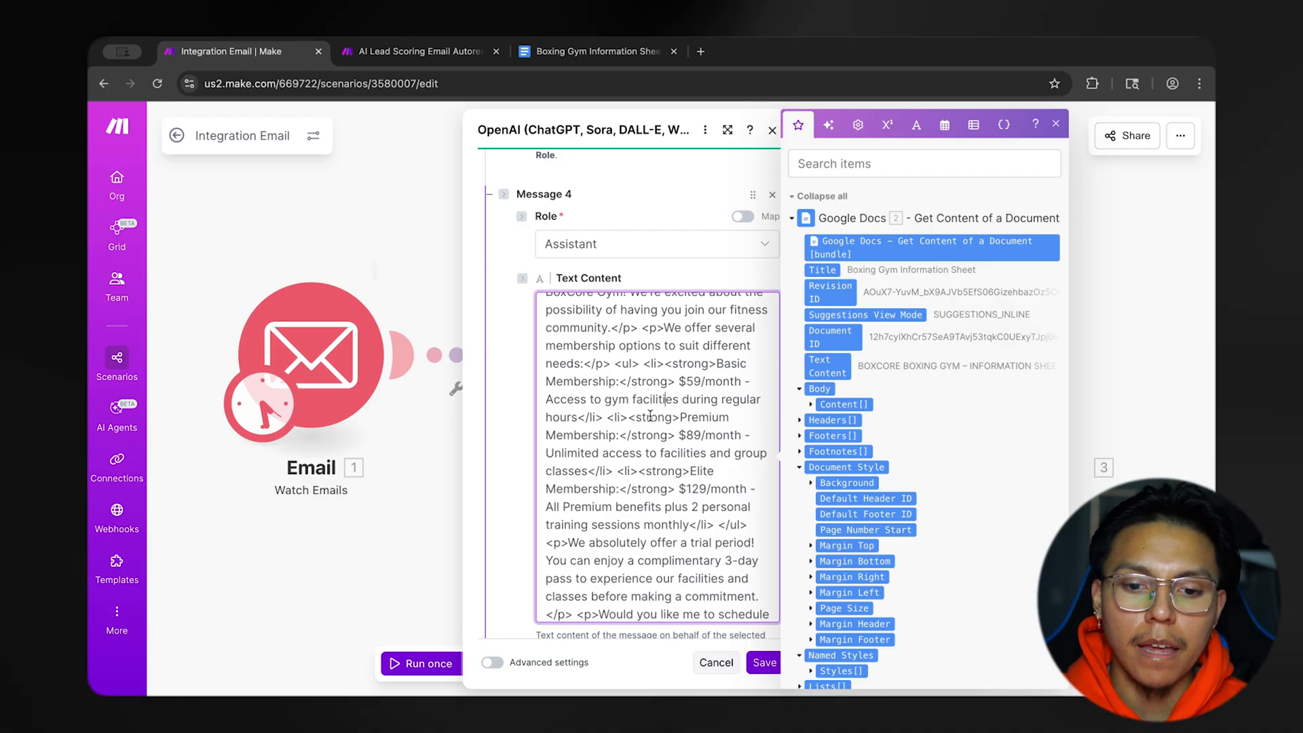
scroll(652, 419, down, 3)
scroll(658, 434, down, 1)
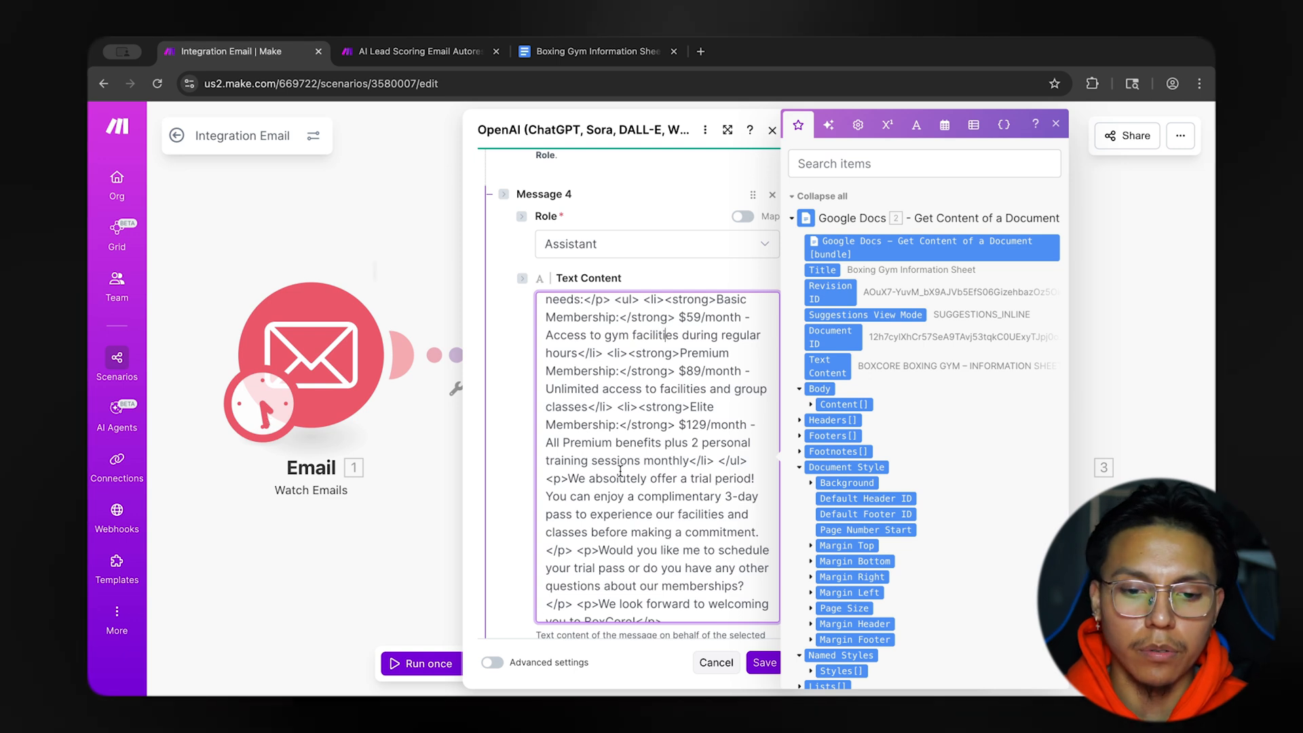
scroll(606, 466, down, 1)
scroll(606, 466, down, 2)
scroll(636, 405, up, 3)
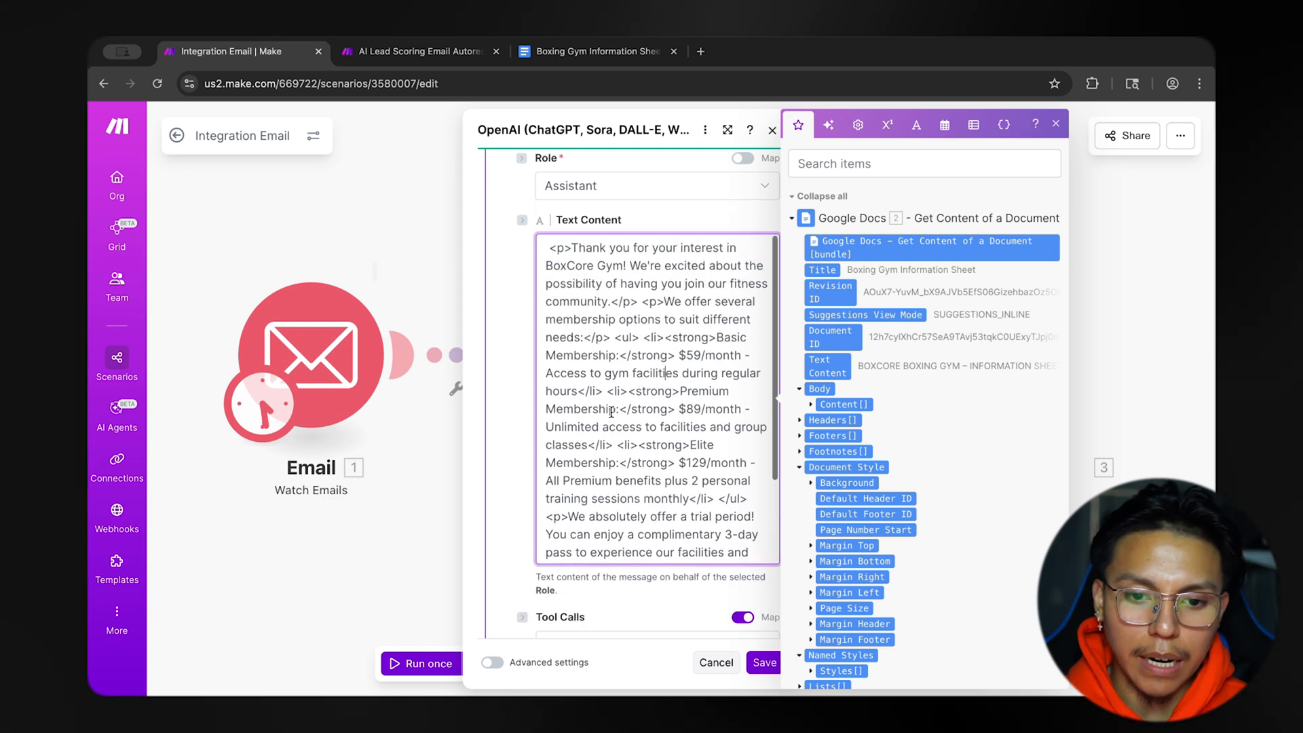
scroll(599, 457, down, 5)
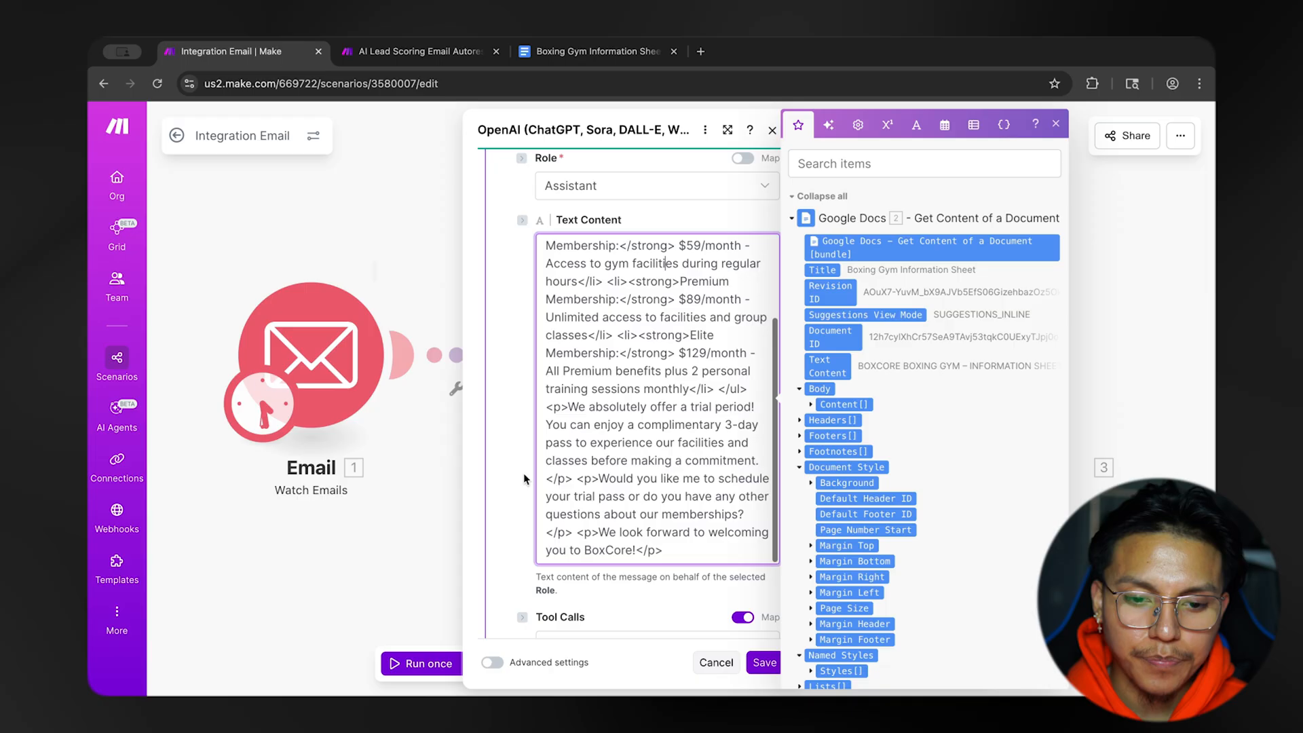
Review the sample assistant reply in Message 4 and the blank User Message 5 below it.
scroll(523, 473, down, 3)
scroll(524, 474, down, 6)
scroll(515, 413, up, 6)
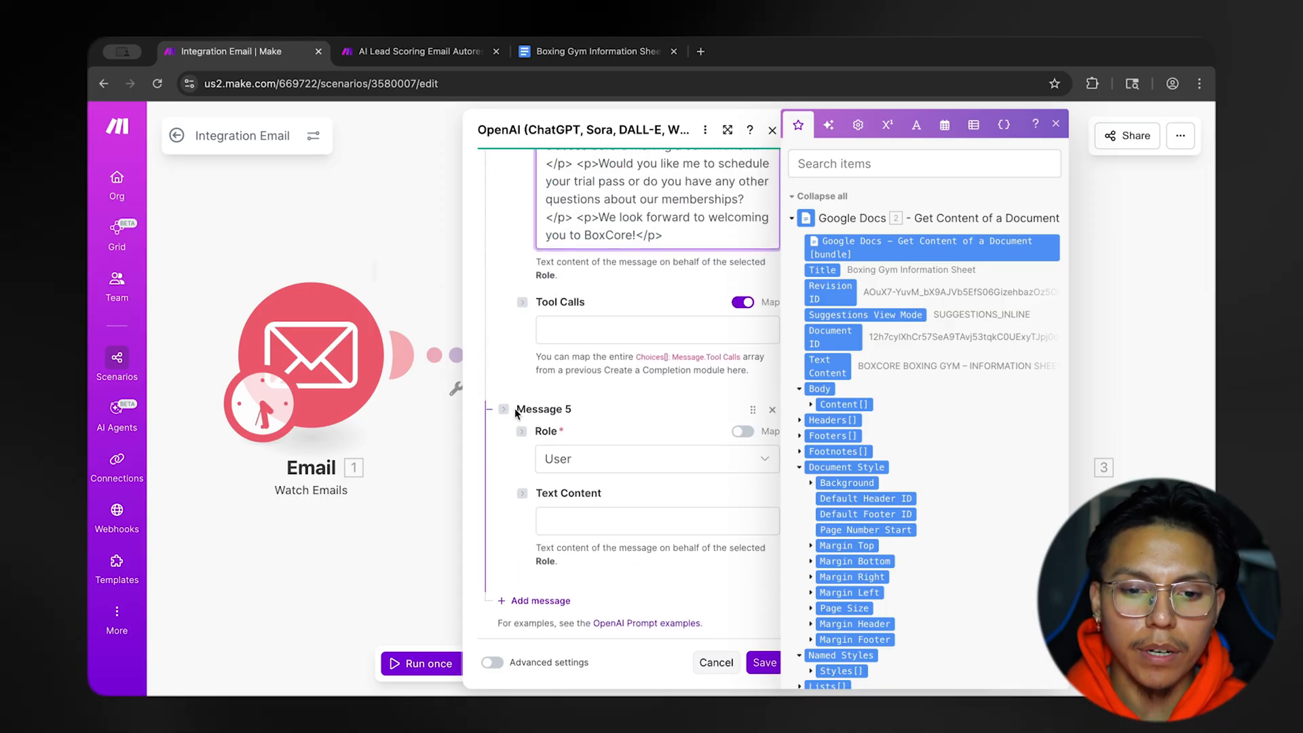
scroll(516, 414, up, 4)
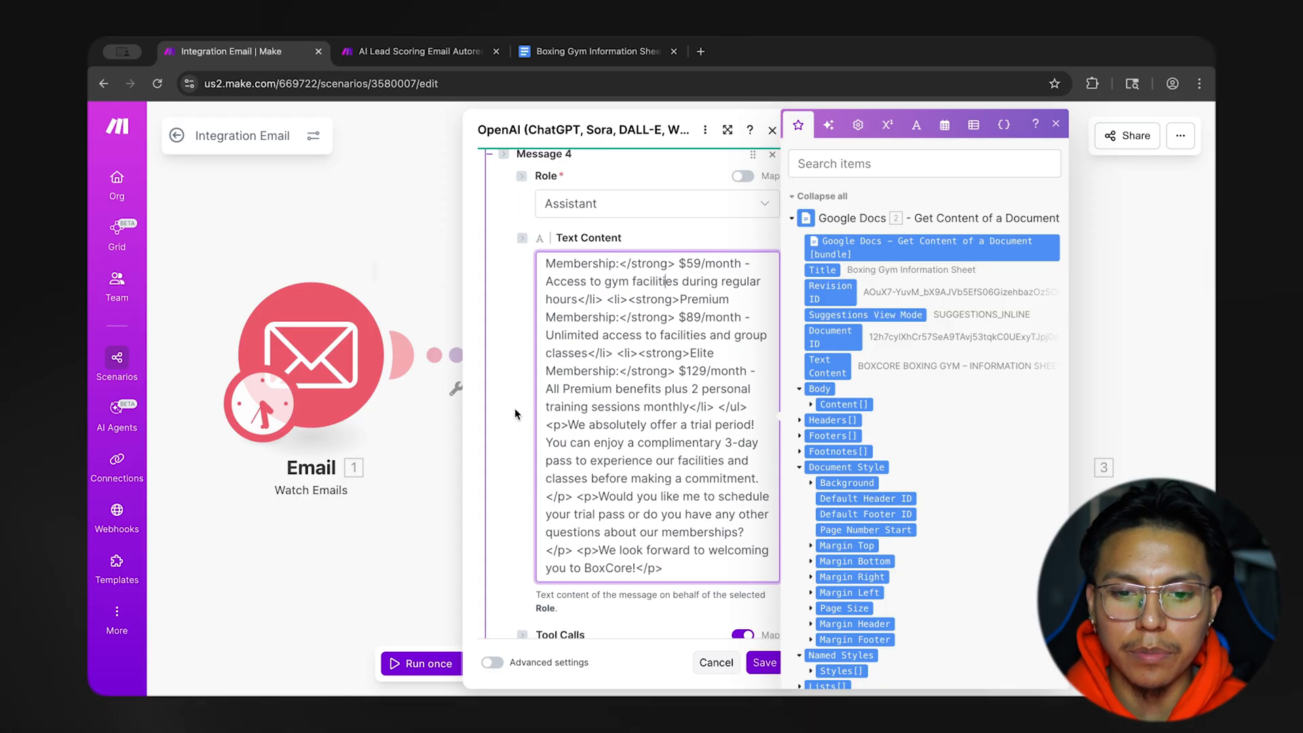
scroll(517, 414, up, 1)
scroll(702, 402, down, 1)
scroll(702, 403, up, 2)
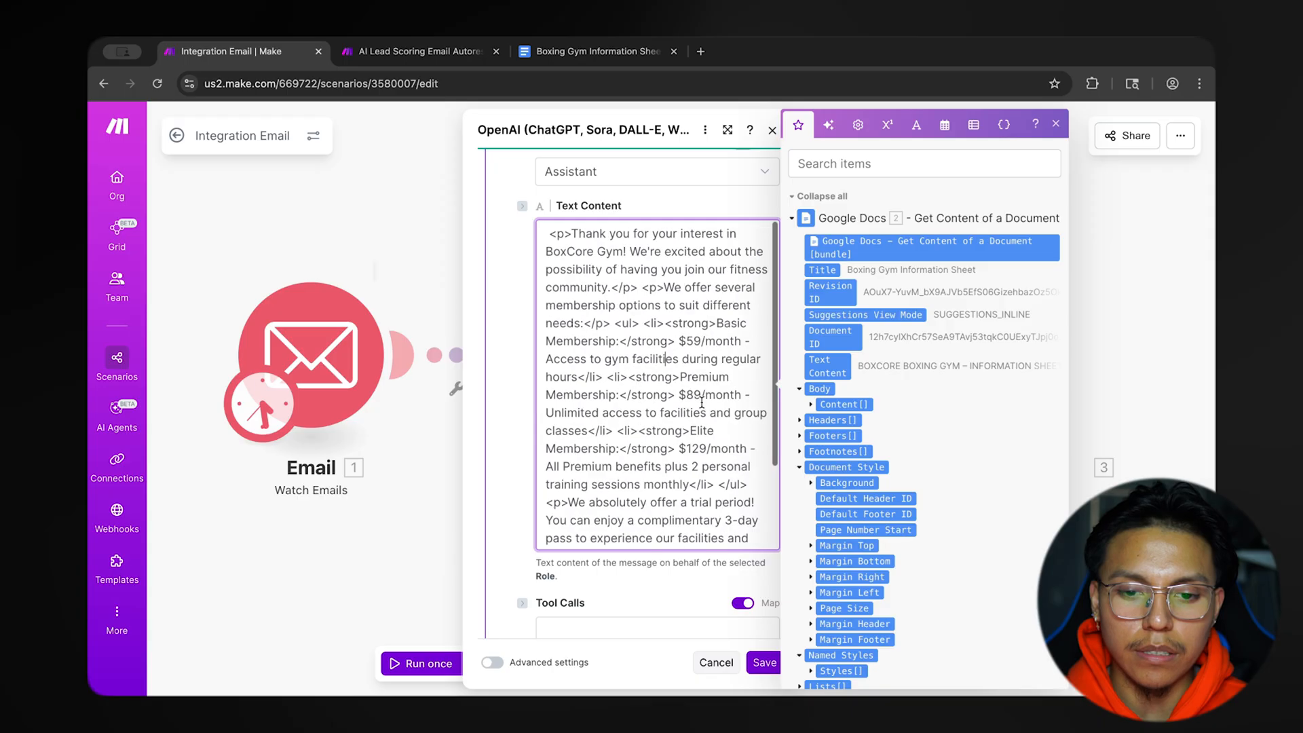
In Message 2, add "Here is the google doc with the gym information:" above the IMPORTANT NOTES heading, followed by the Google Docs Text Content value.
scroll(537, 435, up, 10)
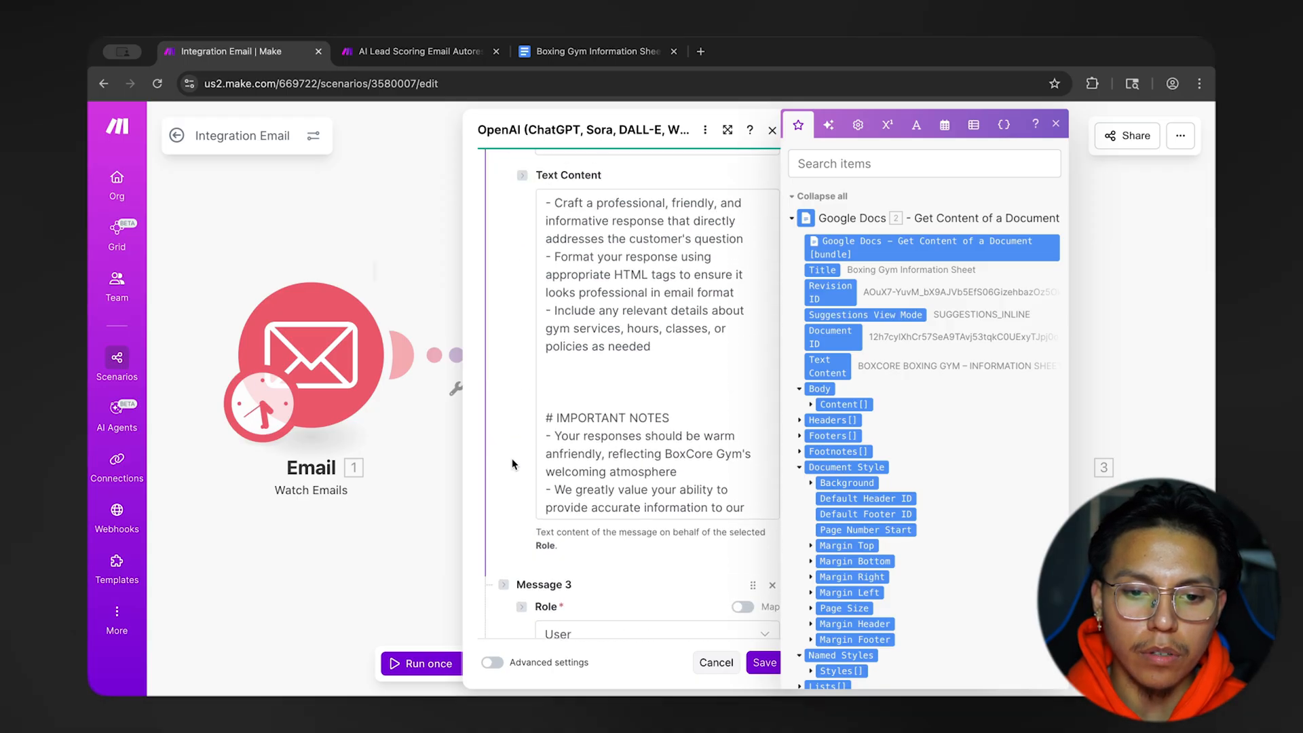
click(584, 388)
text(G)
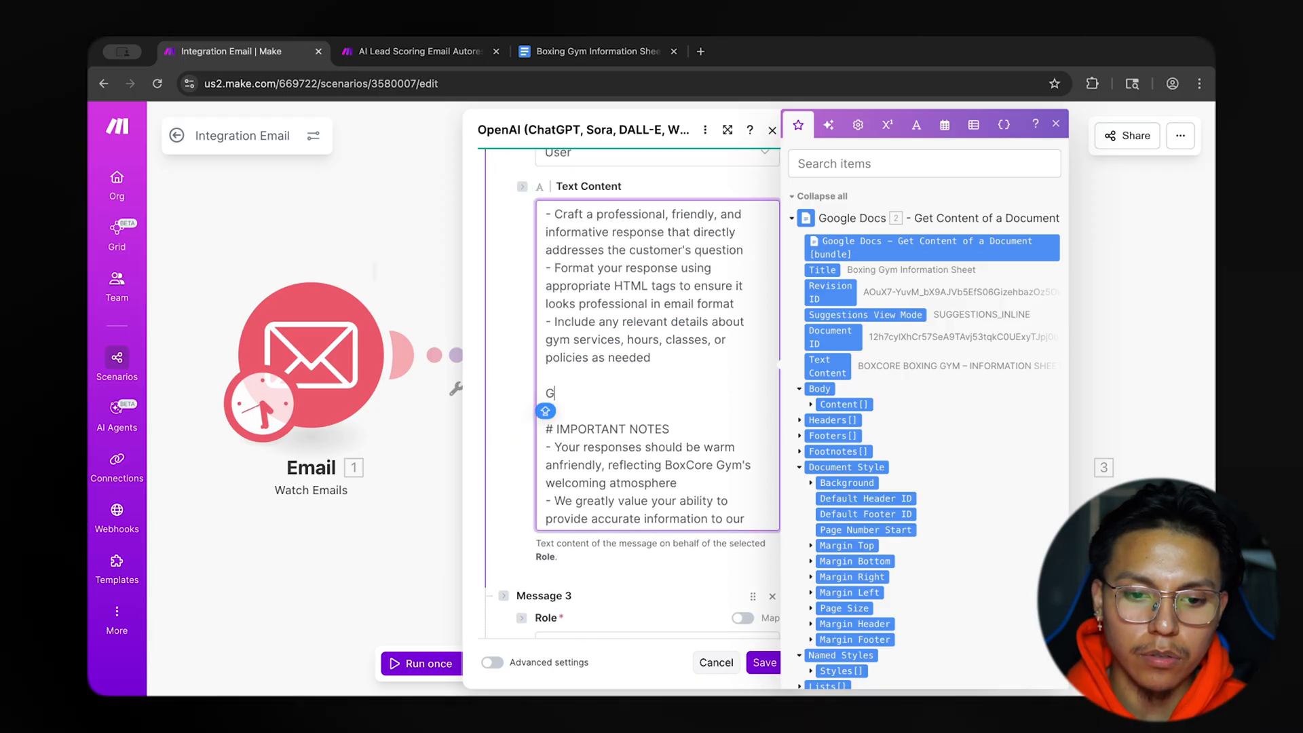
key(BackSpace)
text(Here is the google doc wit)
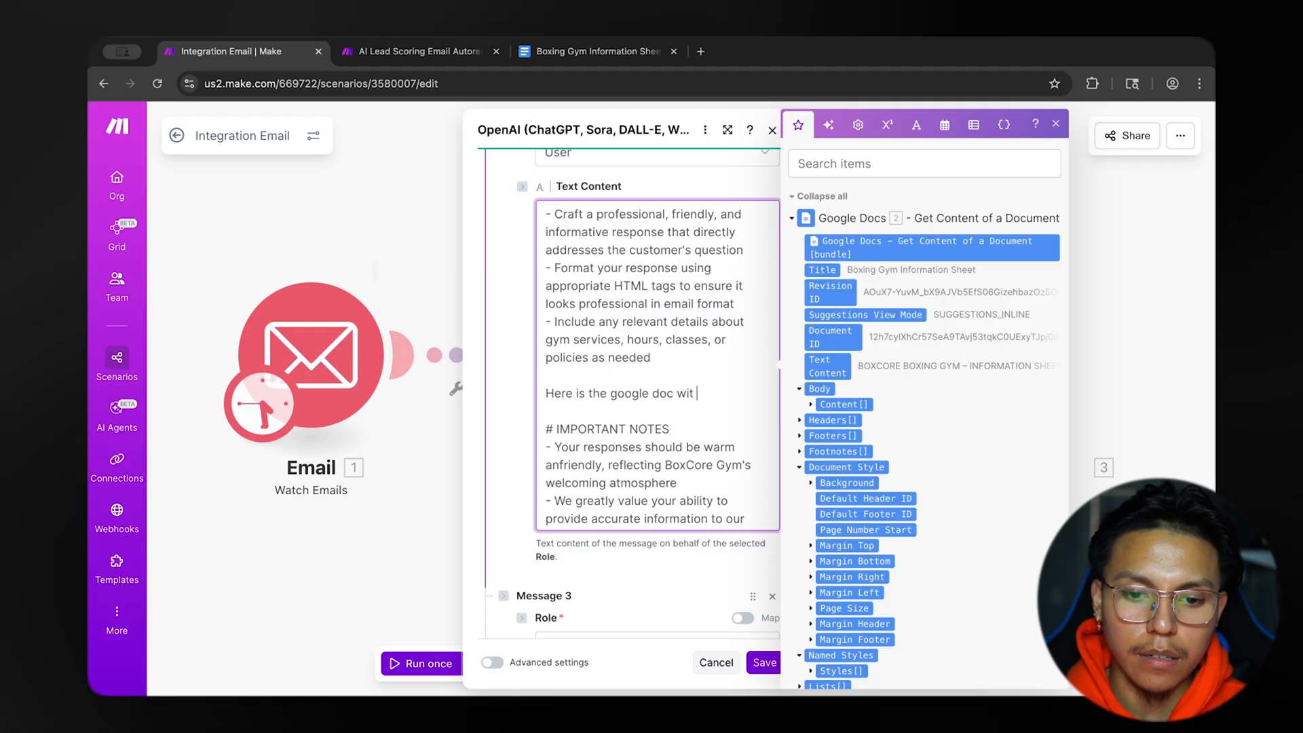
text(h the gym)
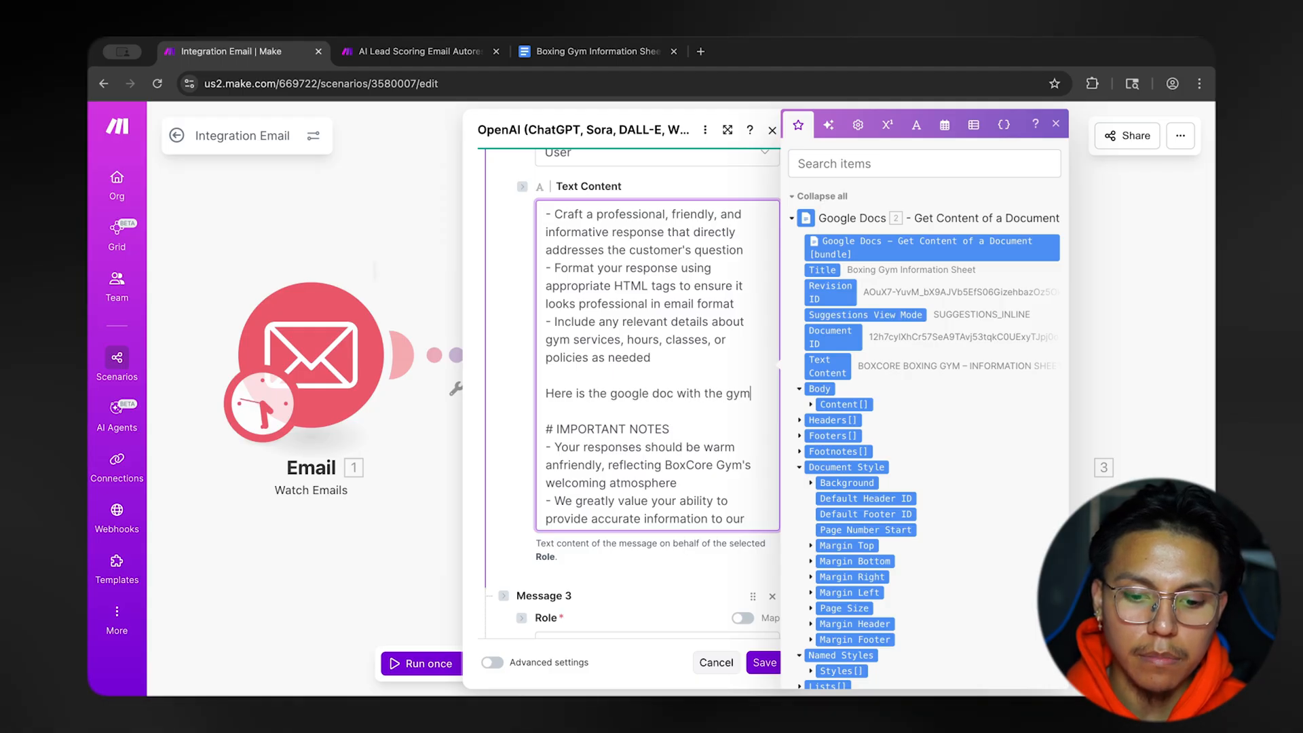
text( information)
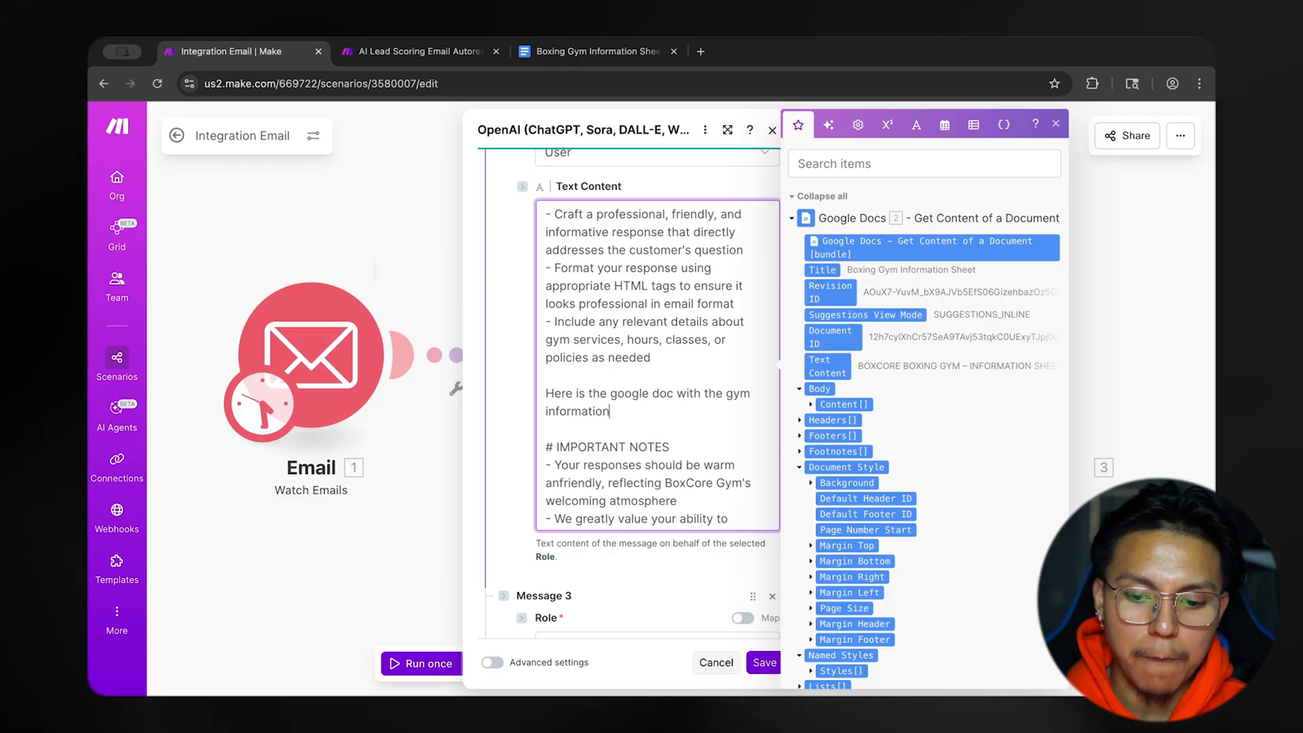
text(:)
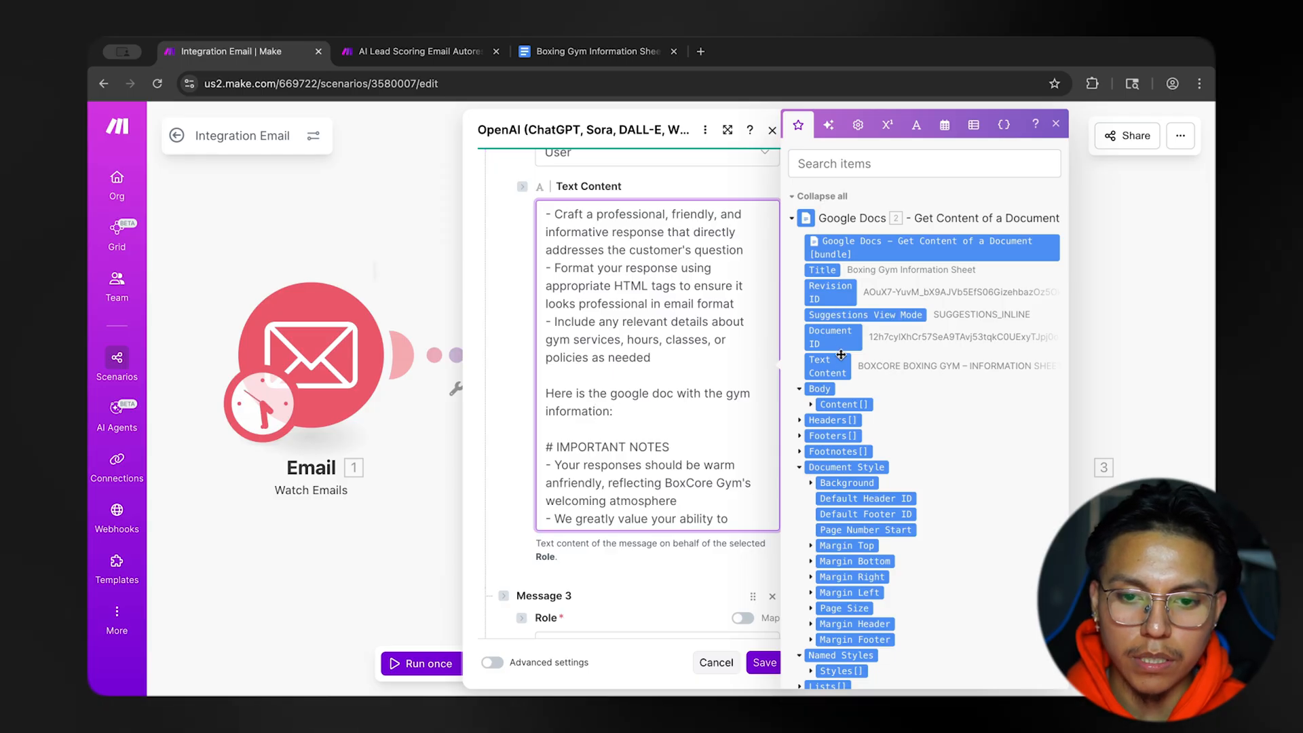
drag(841, 354, 661, 412)
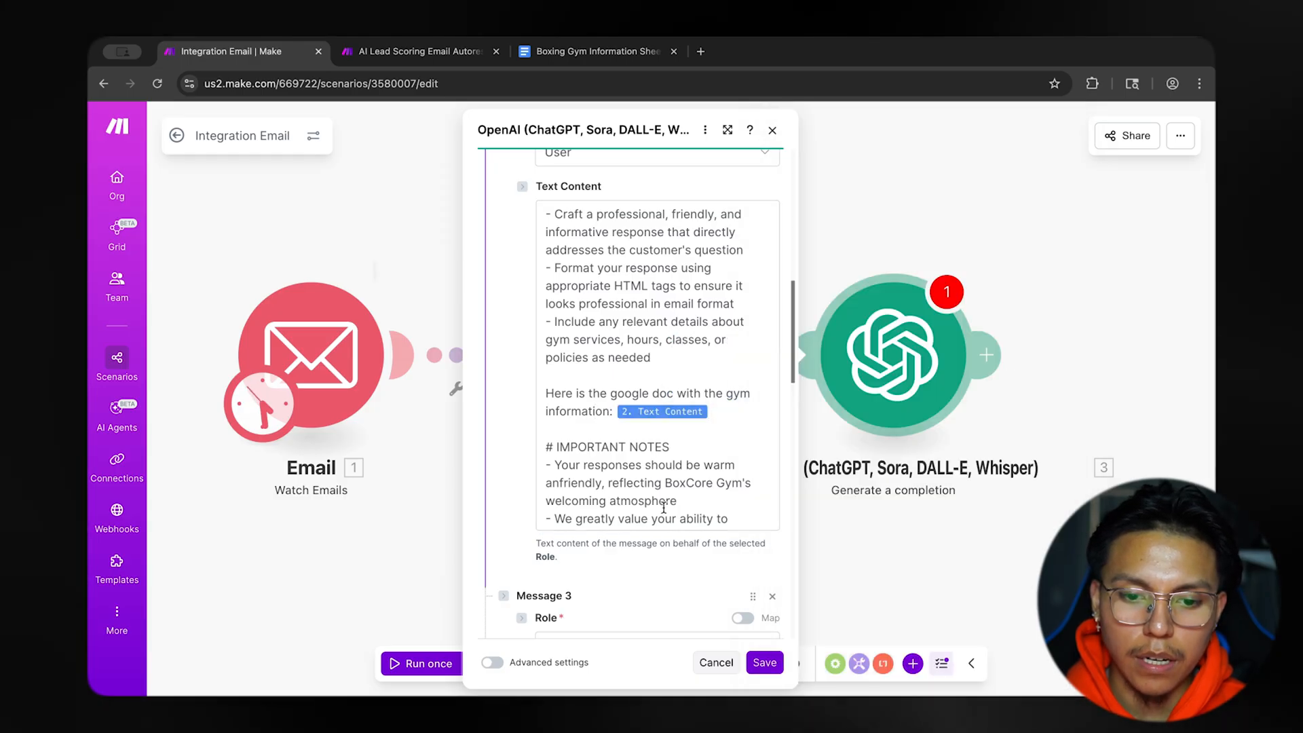
Map the Watch Emails module's Text content into Message 5's text content and save the OpenAI module.
scroll(664, 508, down, 10)
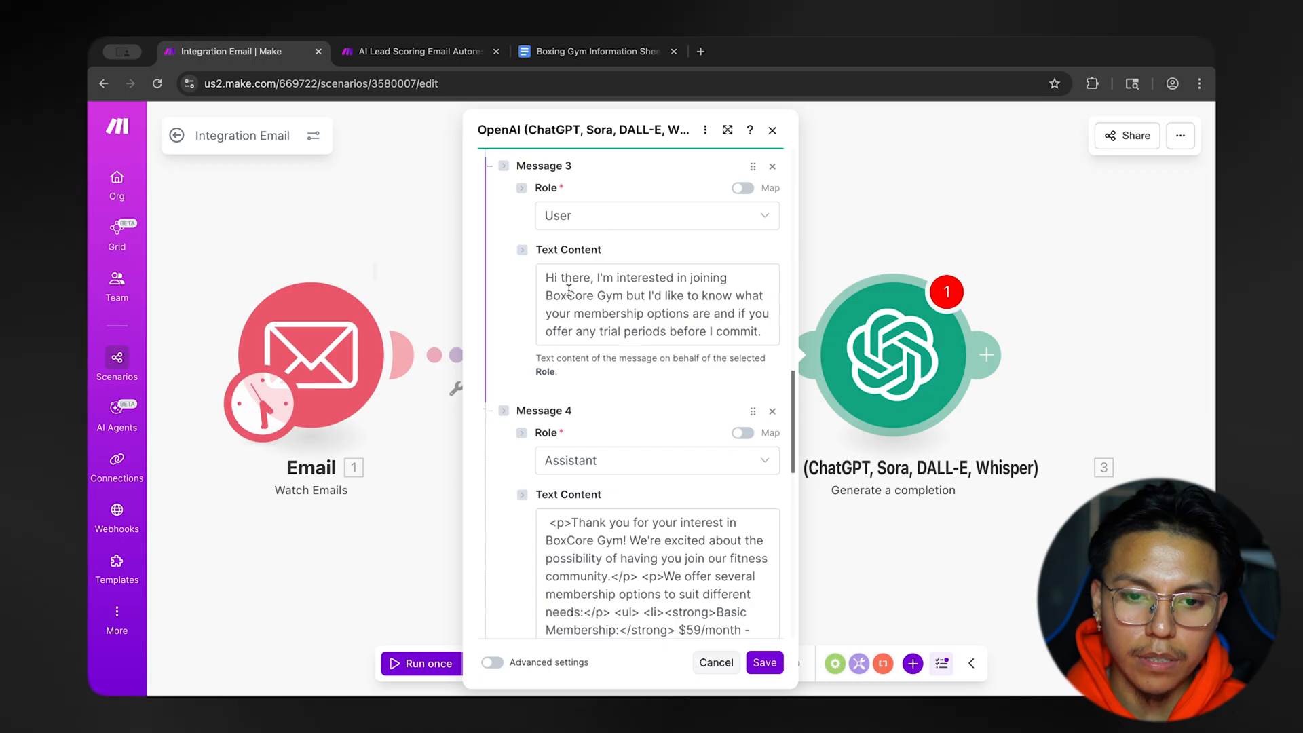
scroll(570, 356, down, 10)
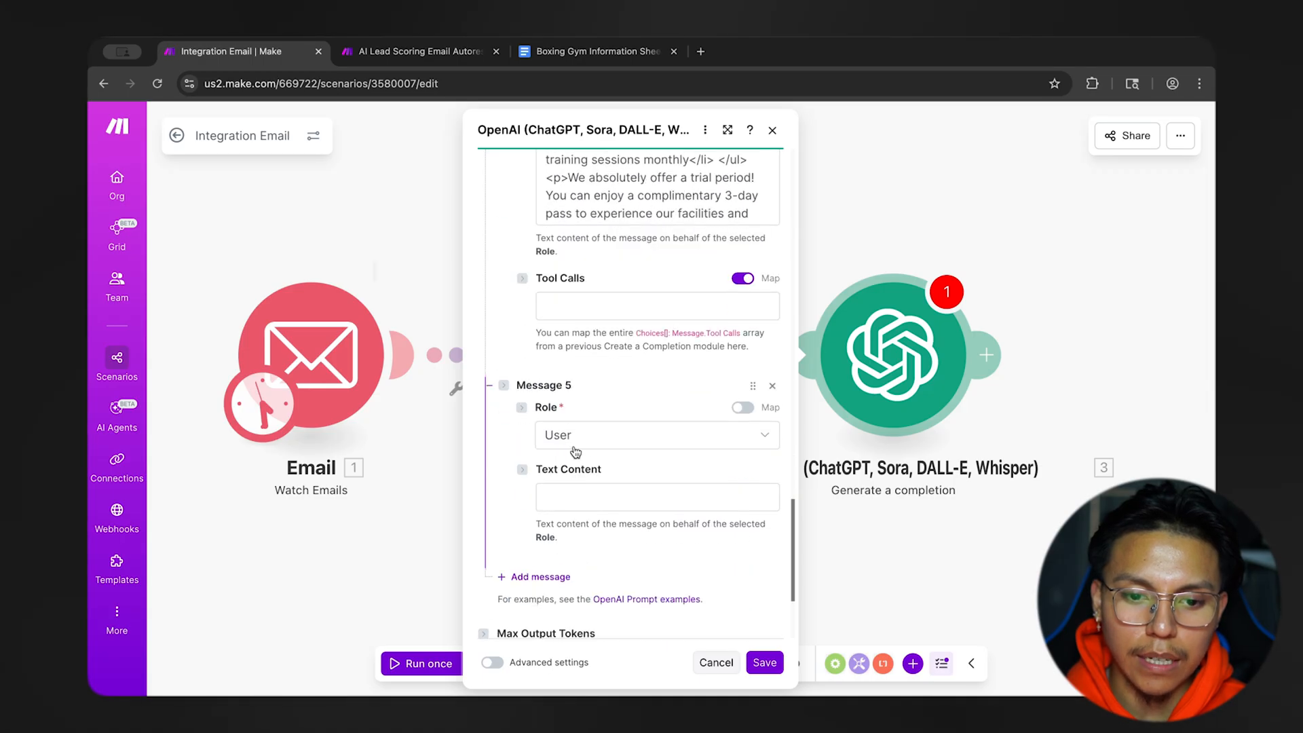
click(595, 497)
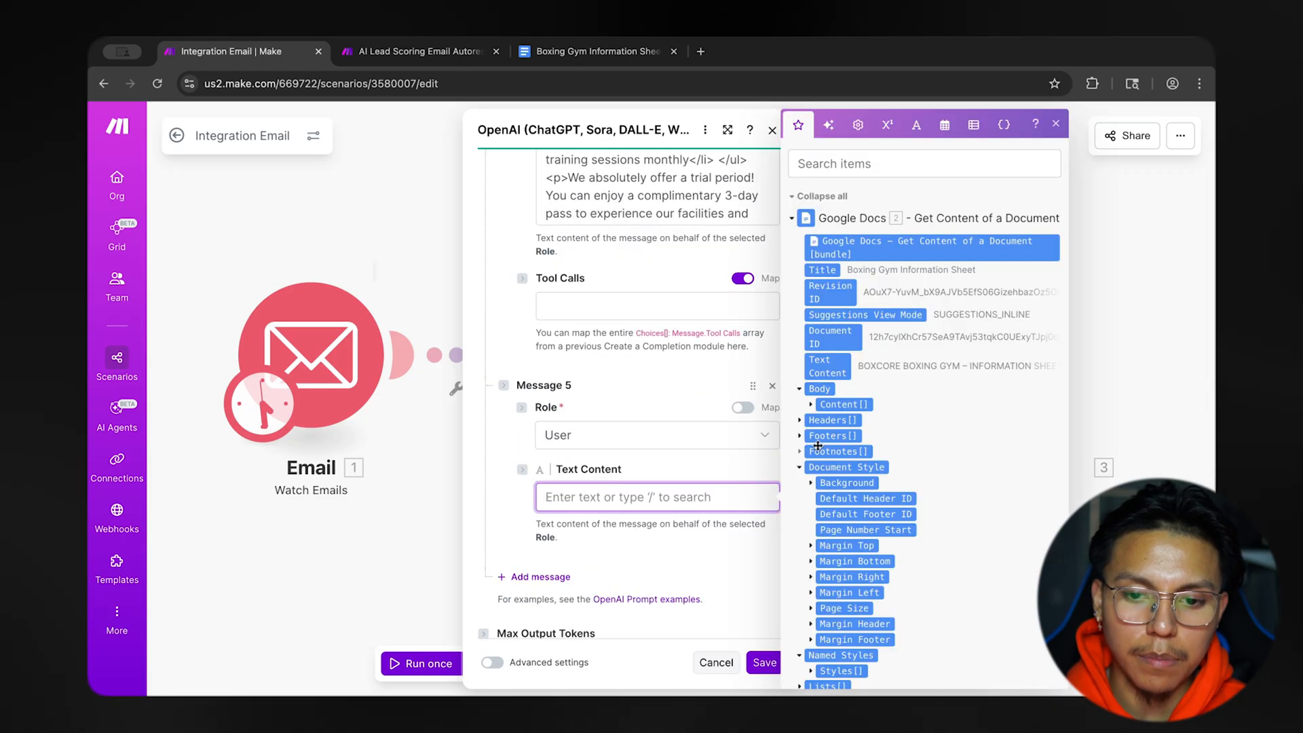
scroll(876, 467, down, 7)
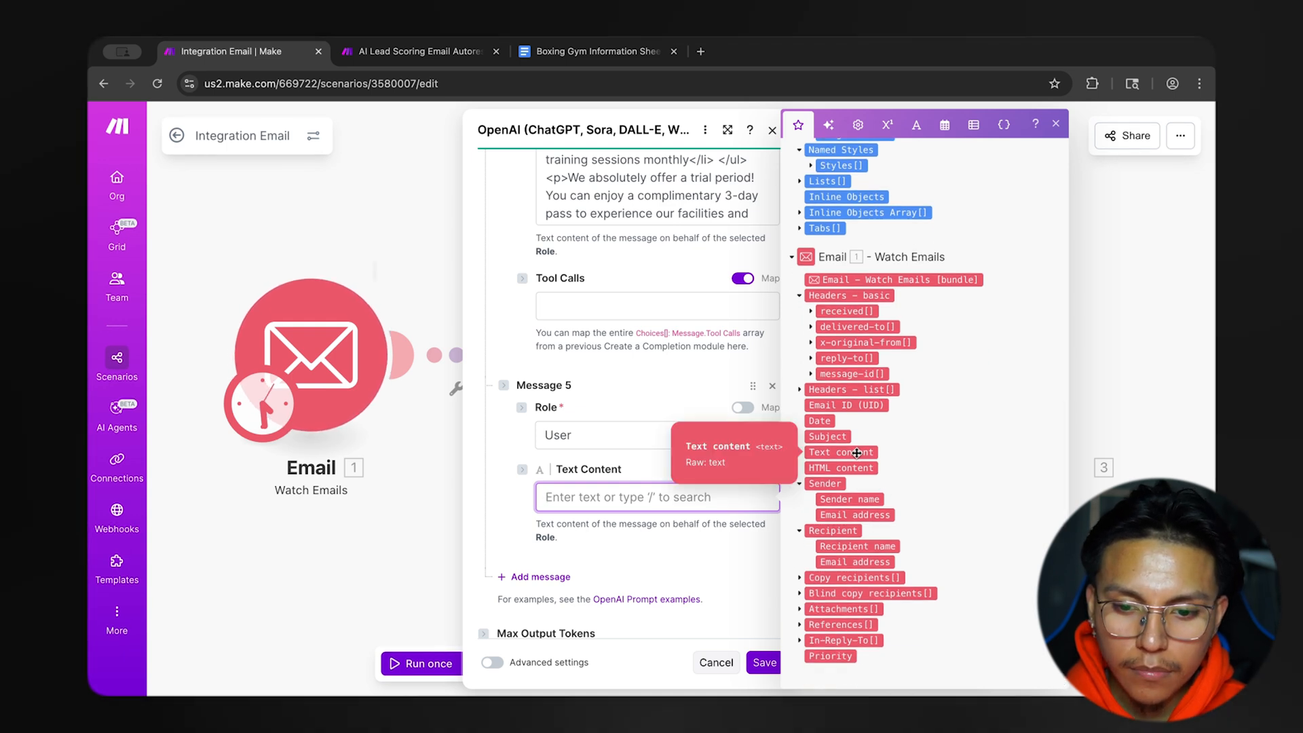
click(857, 453)
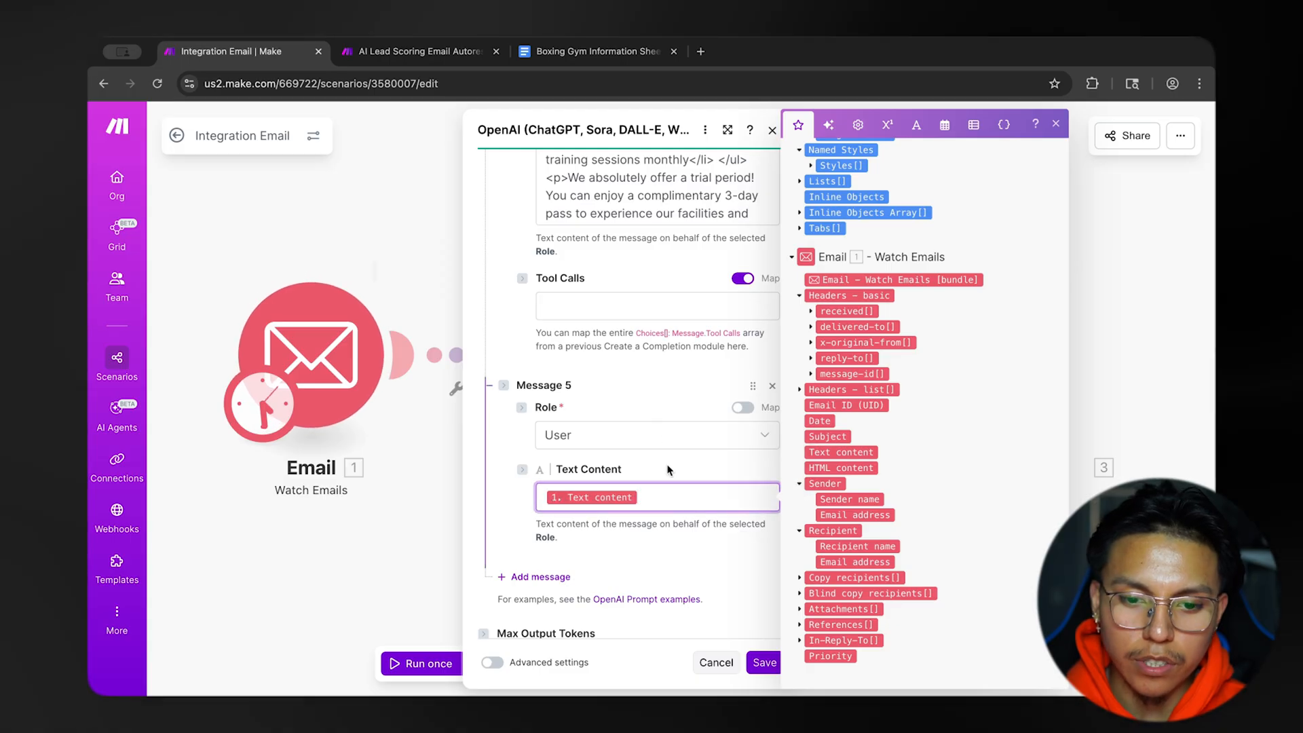
scroll(668, 470, down, 2)
scroll(668, 469, down, 1)
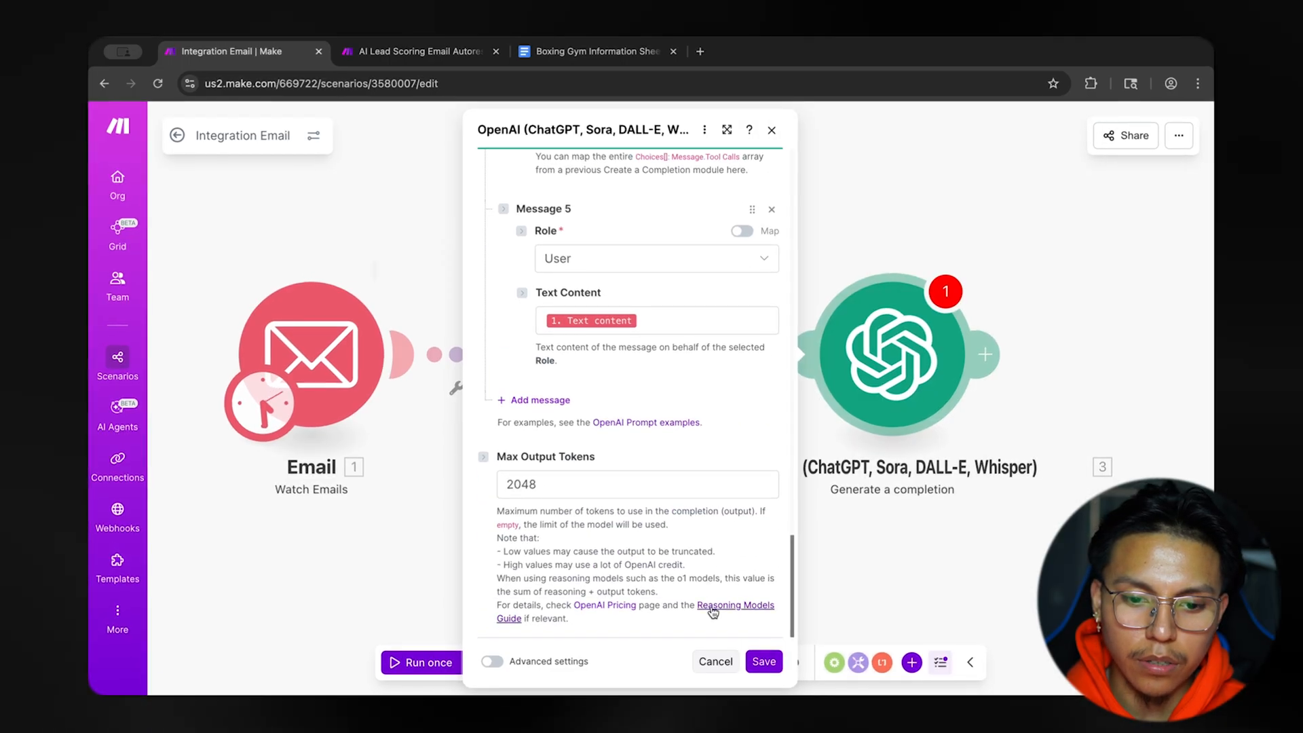
click(764, 664)
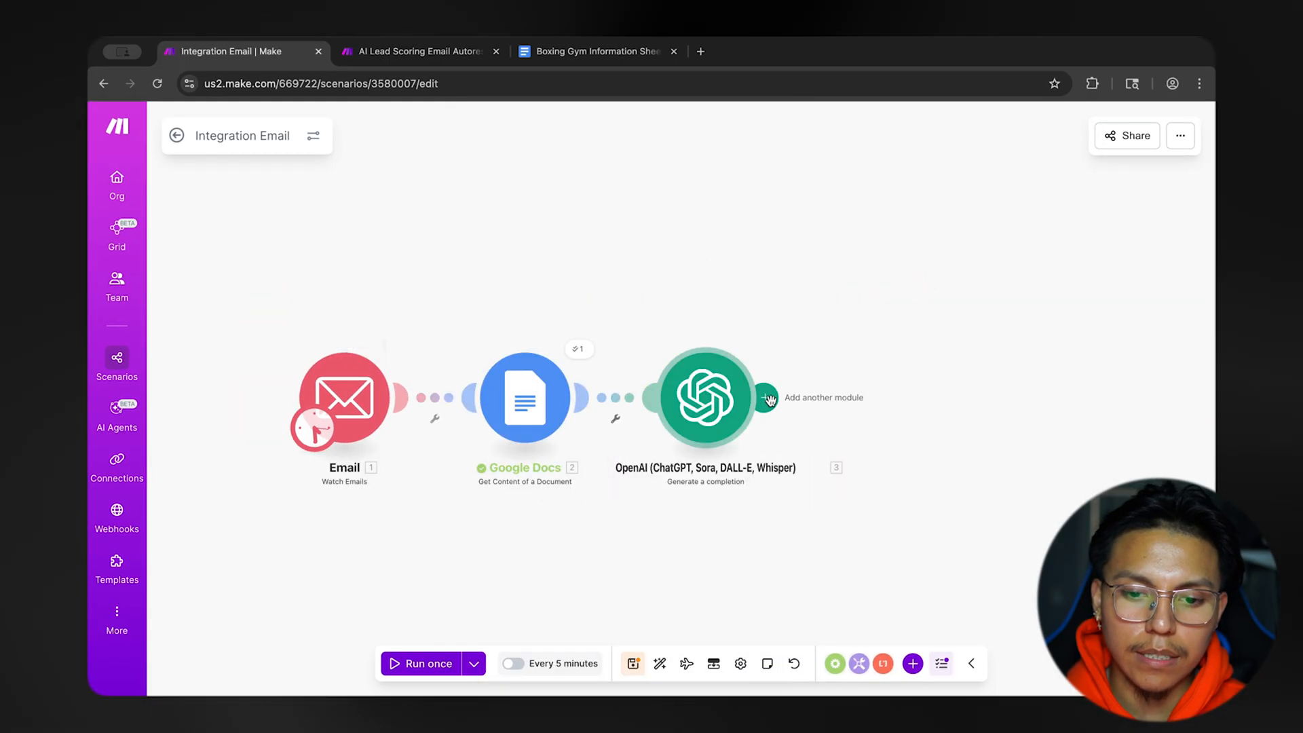
Add an Email module with the Send an Email action after the OpenAI module.
click(768, 399)
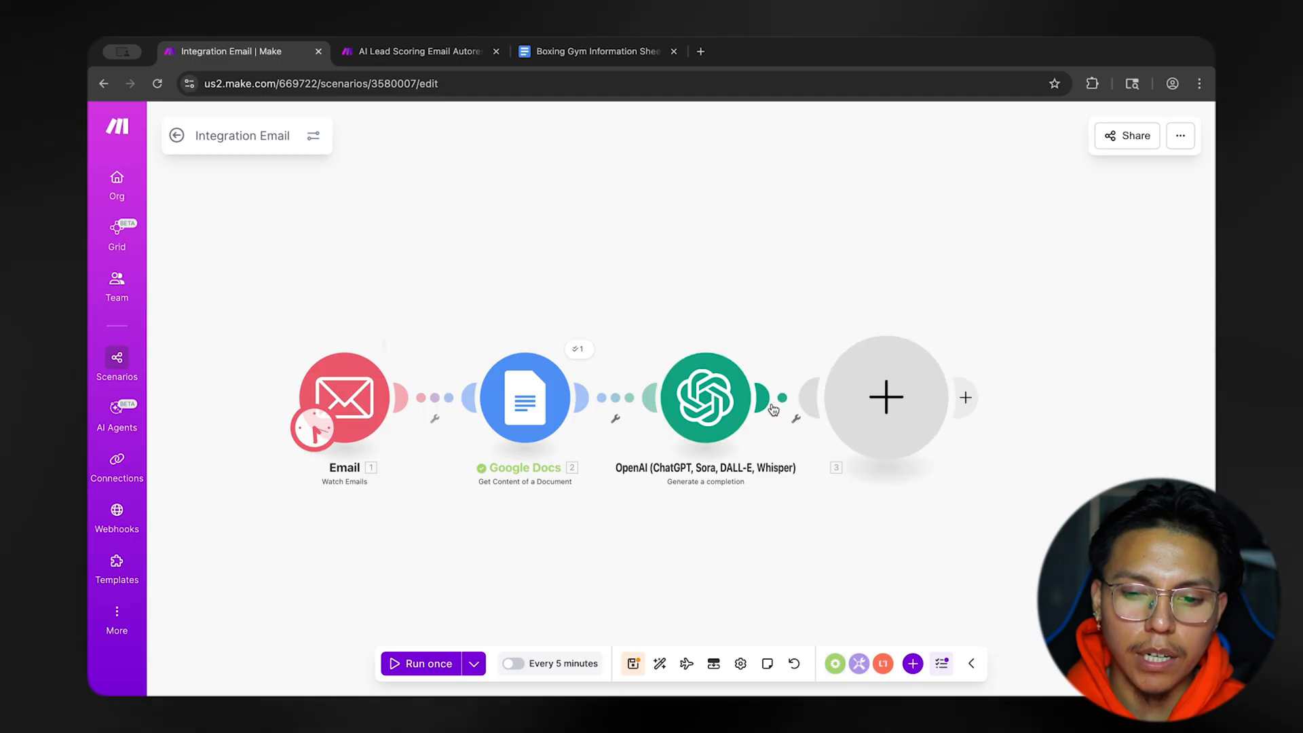
click(666, 280)
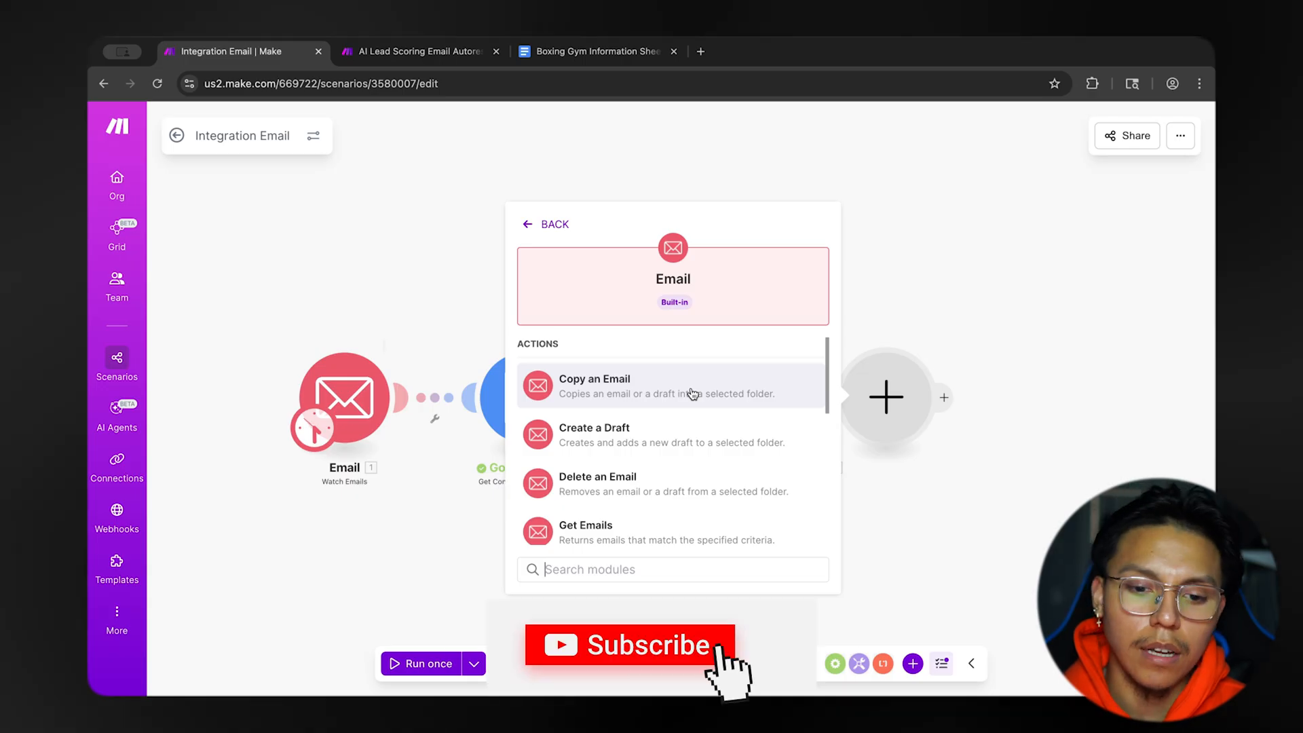
scroll(692, 431, down, 1)
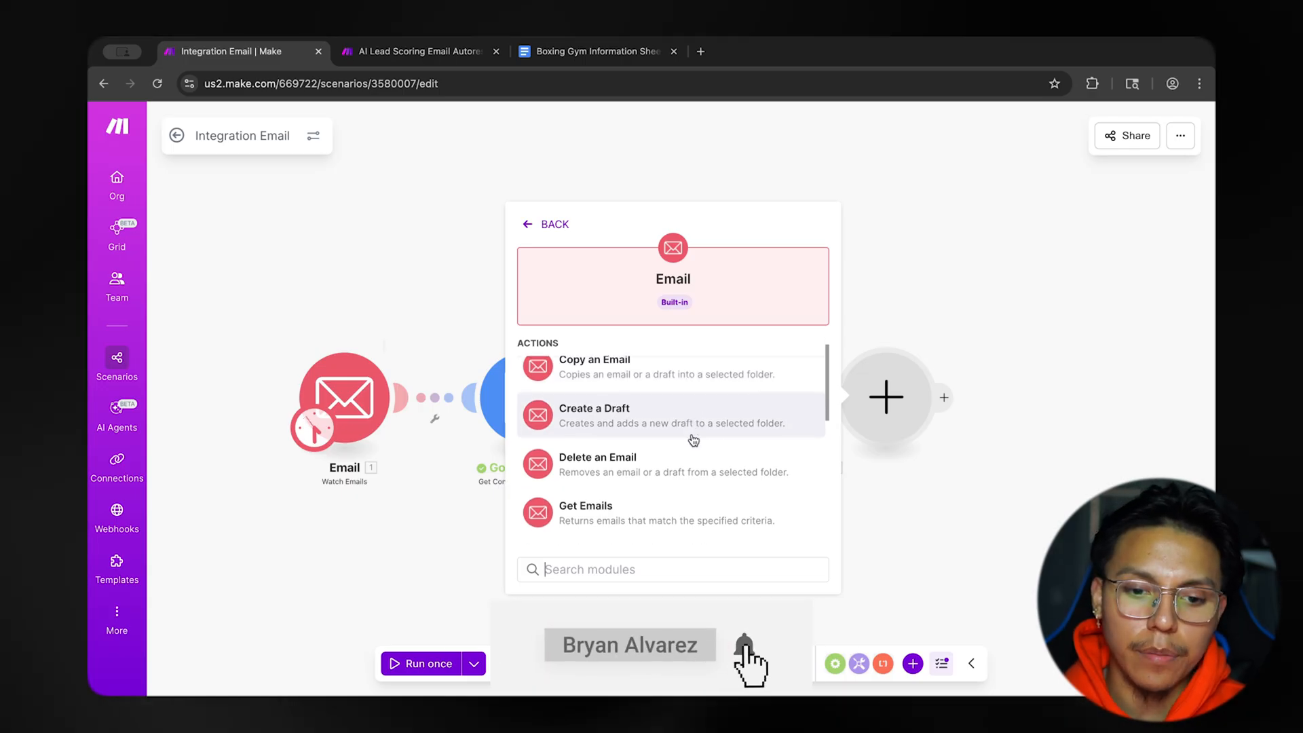
scroll(692, 434, down, 5)
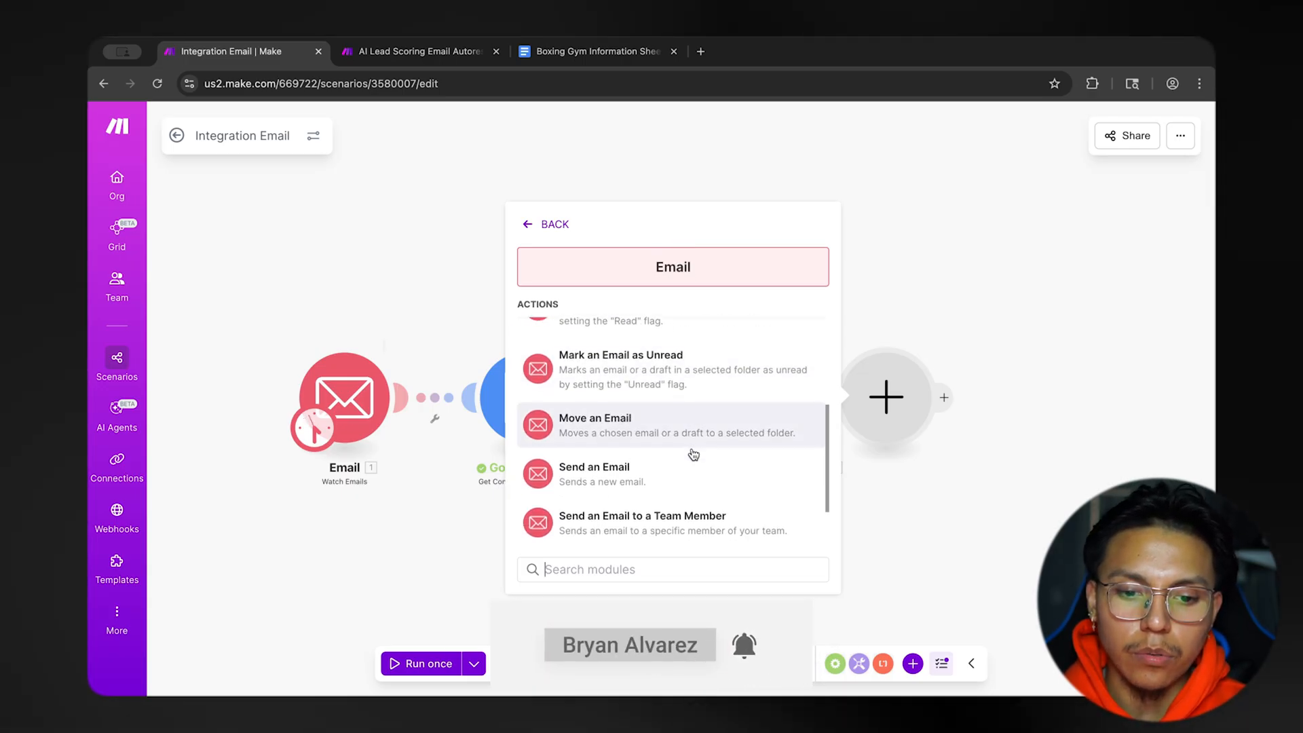
click(679, 414)
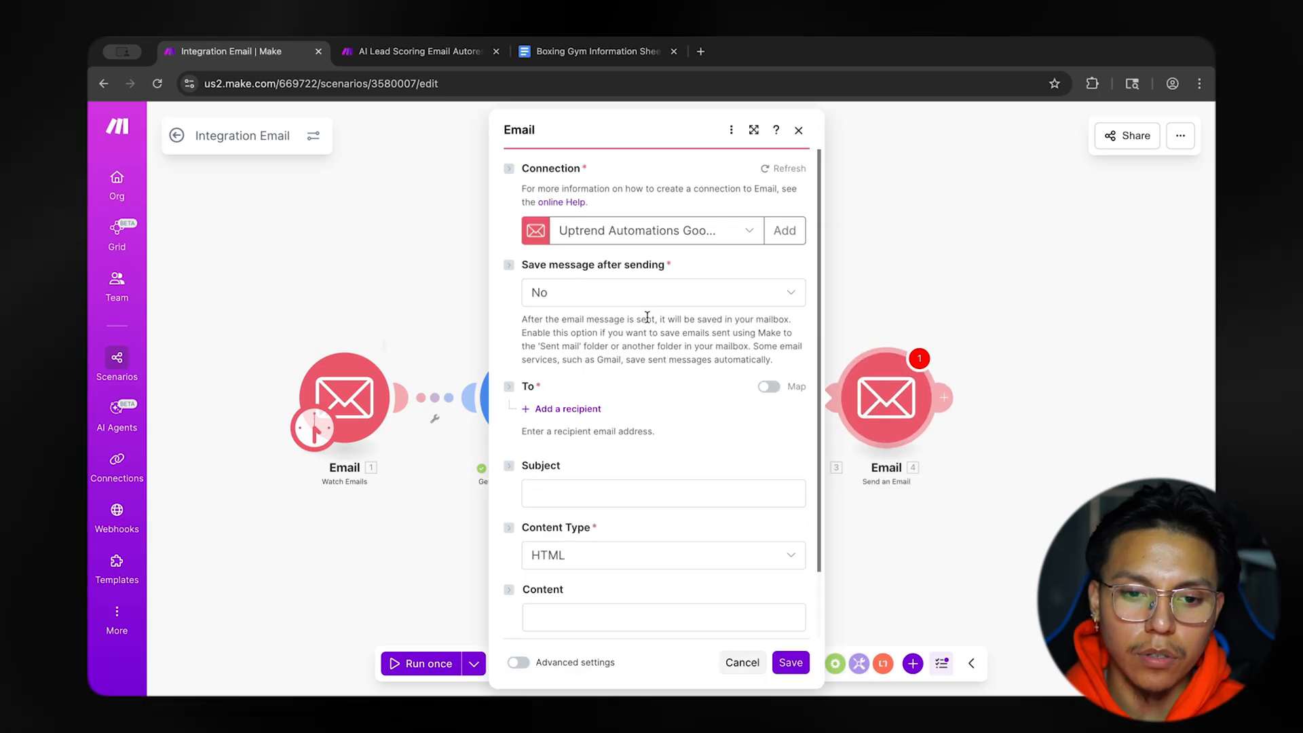
Set the Send an Email module to save messages after sending, with Sent Mail as the folder.
click(589, 294)
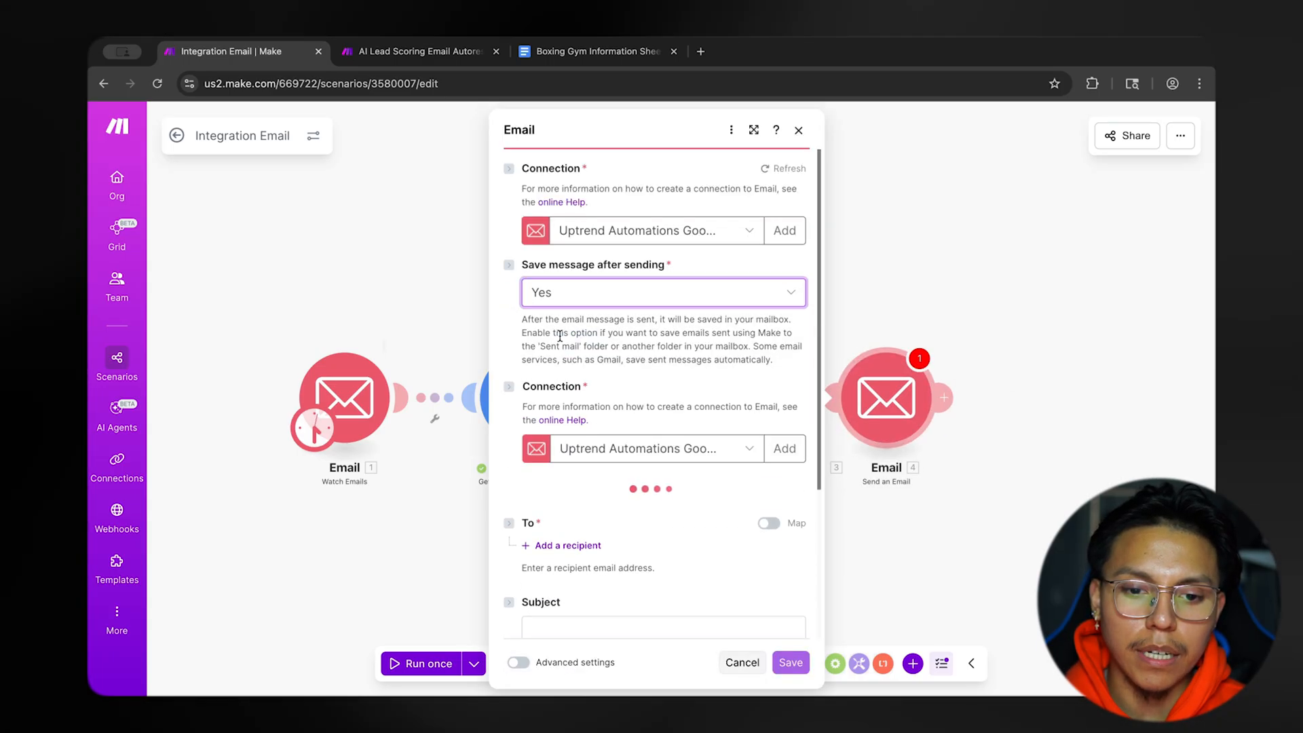
scroll(499, 367, down, 1)
scroll(499, 366, down, 3)
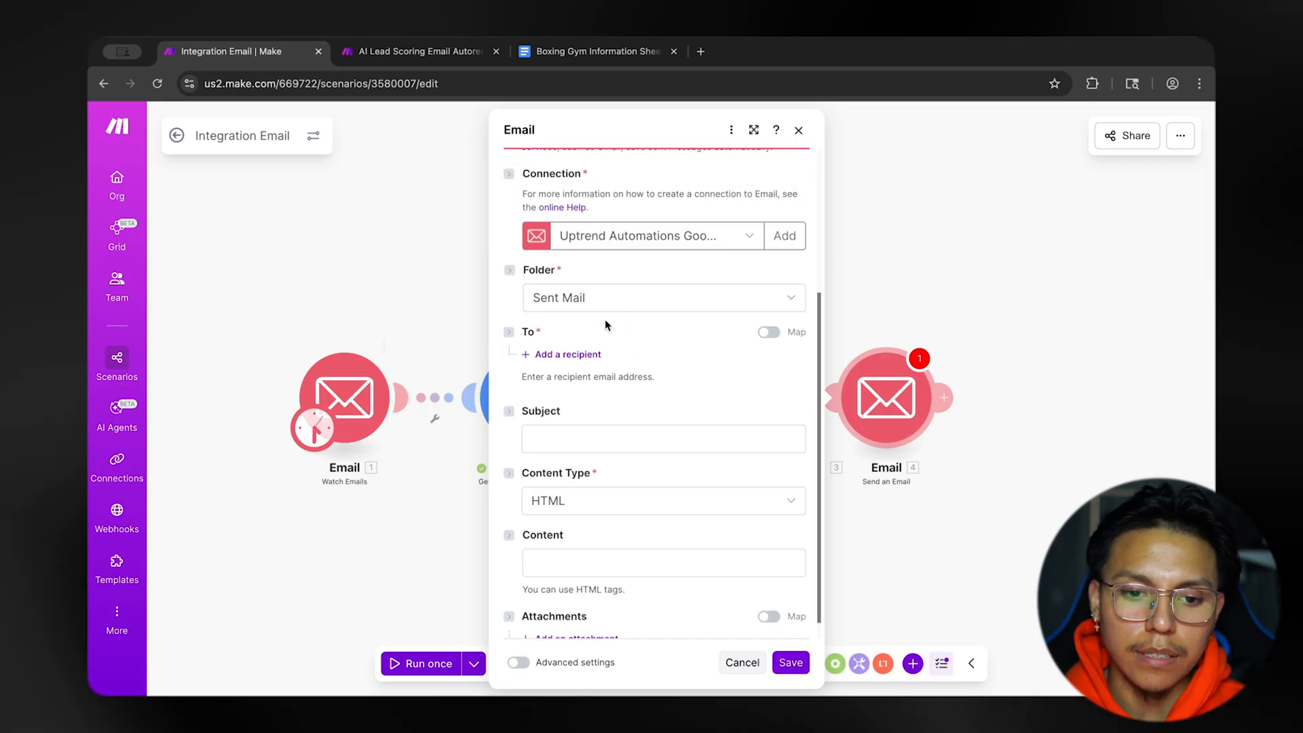
Add a recipient to the outgoing email and map it to the Watch Emails Sender: Email address value.
scroll(605, 319, down, 1)
click(577, 332)
click(601, 361)
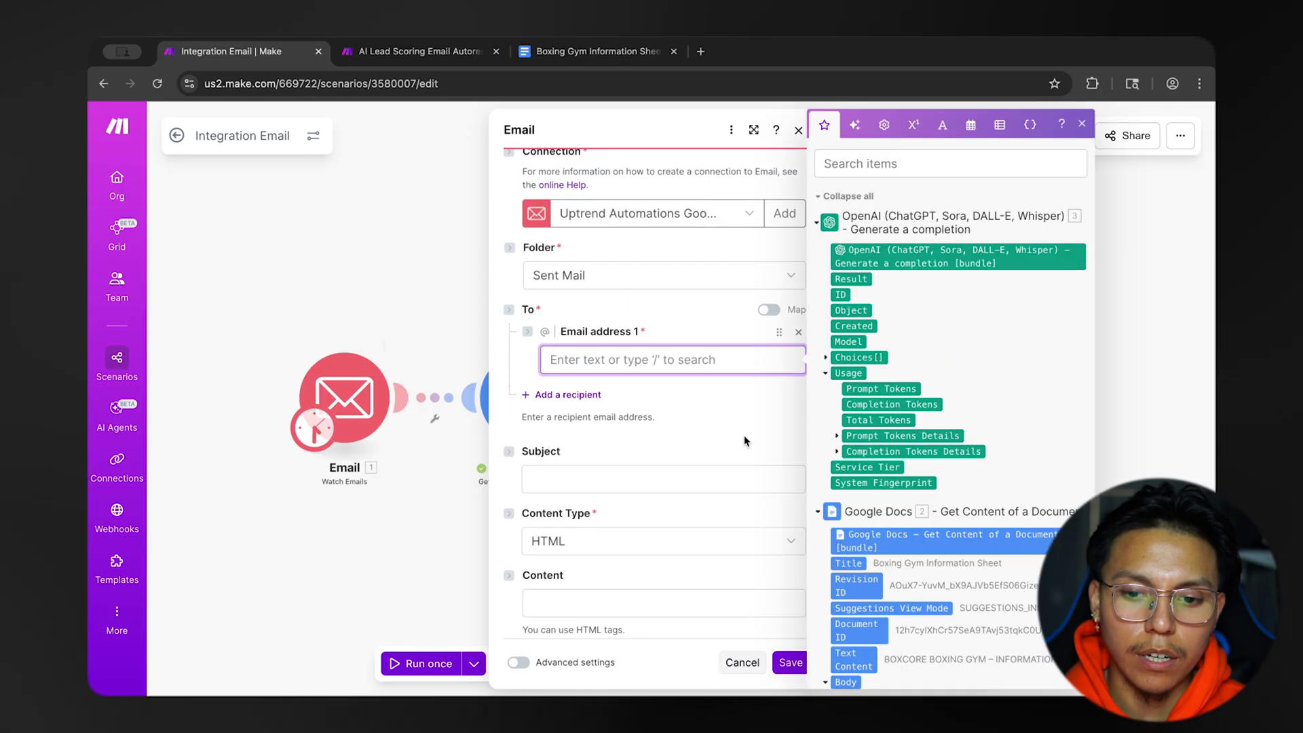
scroll(840, 438, down, 10)
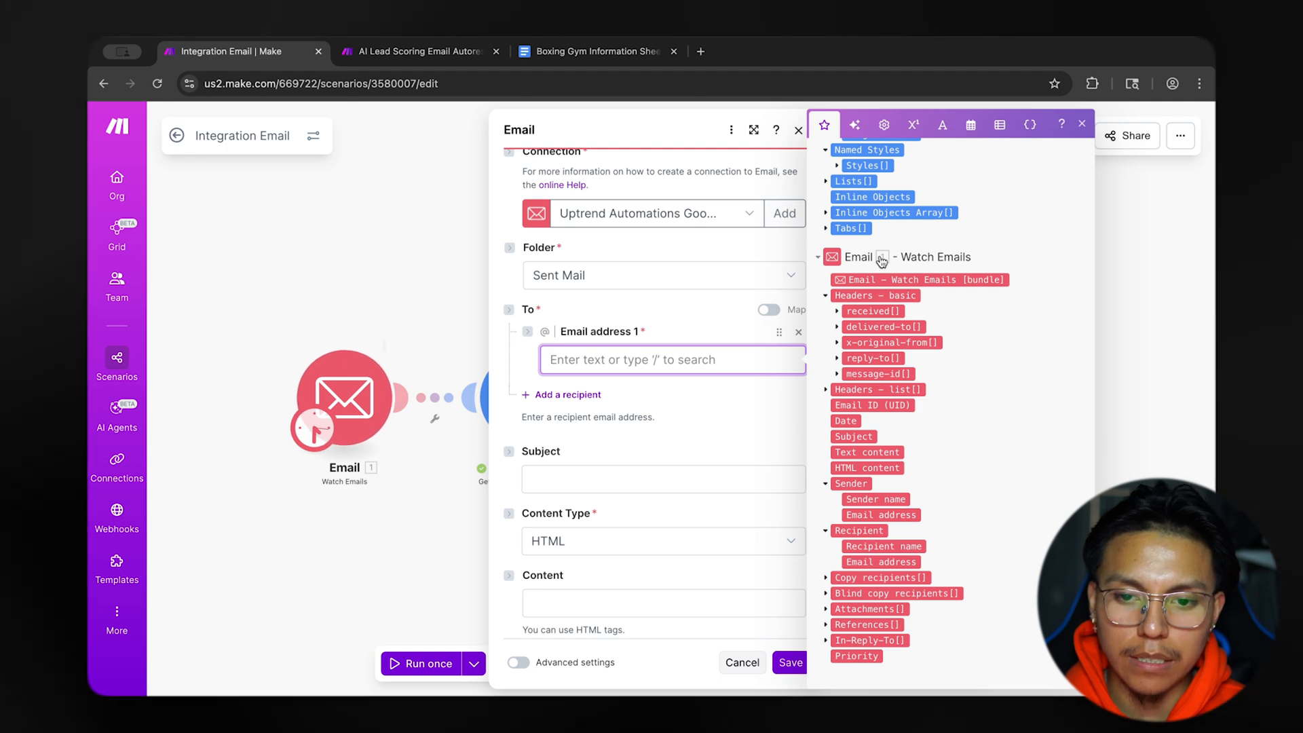
click(892, 515)
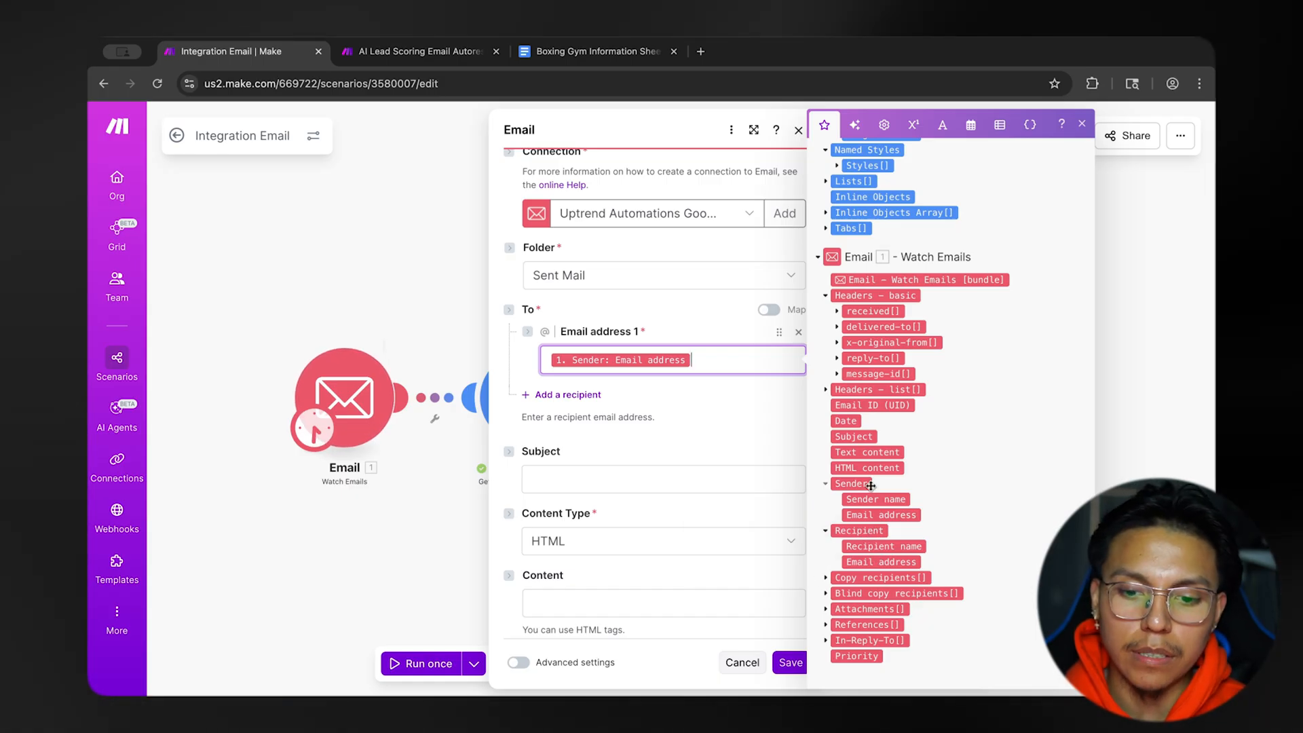
mouse_move(898, 516)
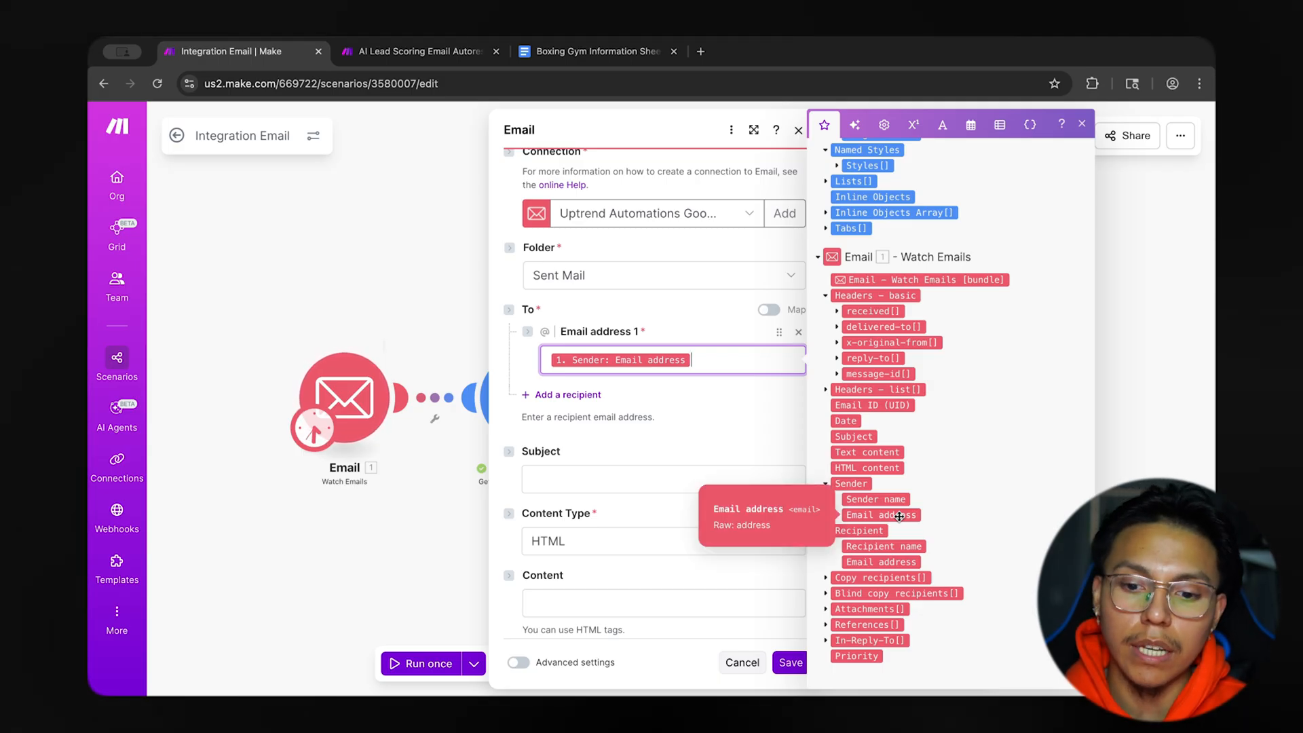
Enter "Hey, i got your inquiry" as the outgoing email's subject and select the whole subject text.
scroll(643, 407, down, 1)
click(644, 416)
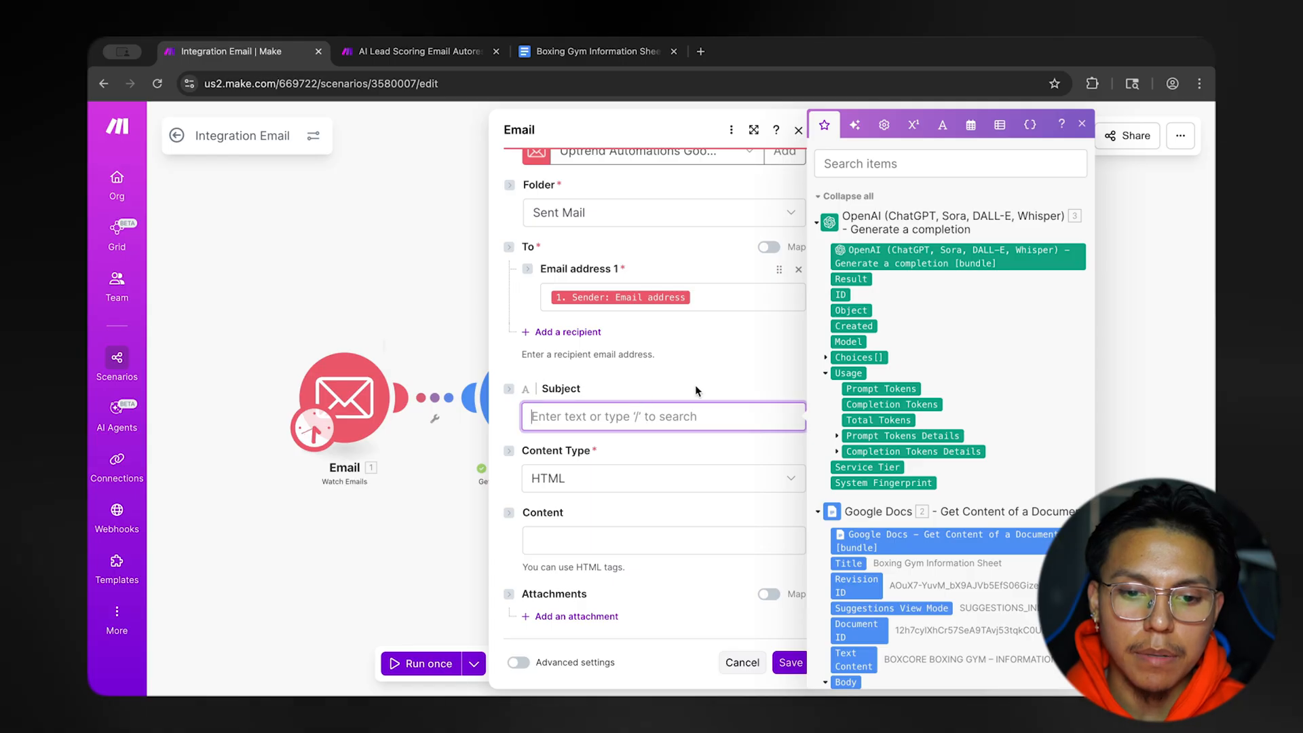
text(Hey)
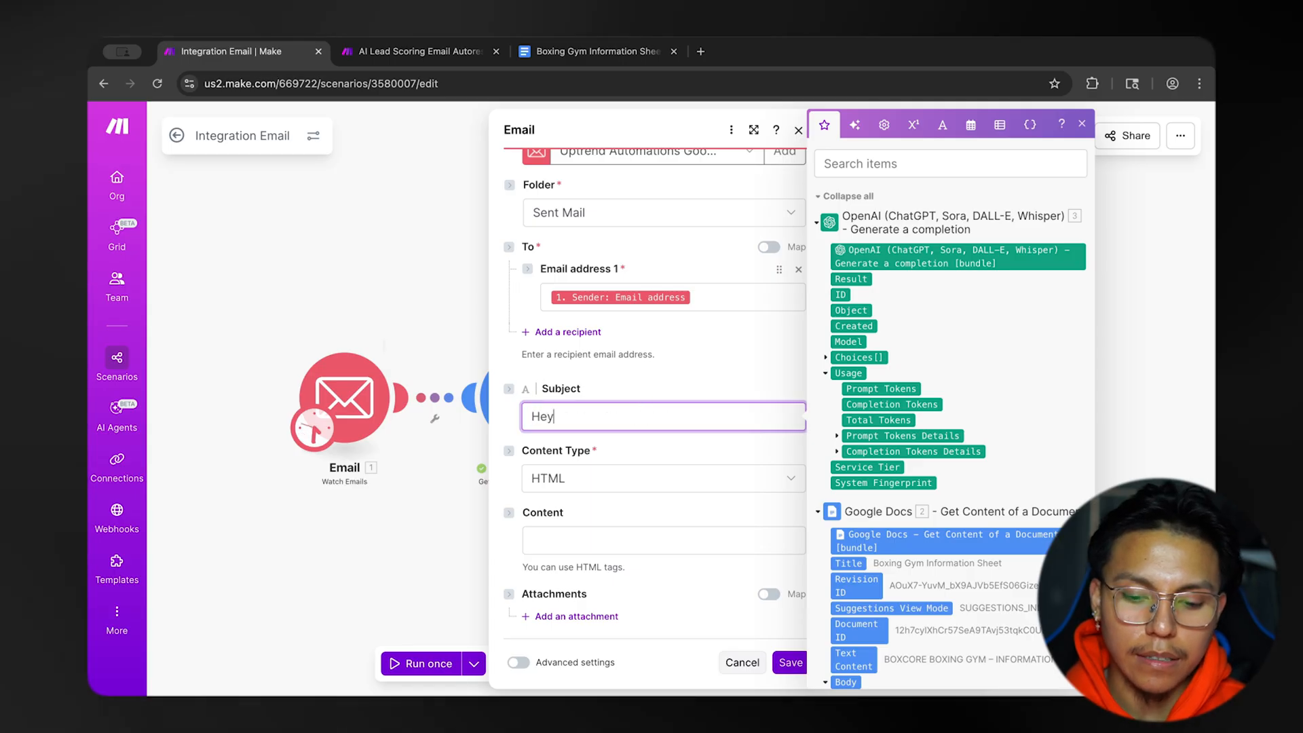
text(, i got your inquiry)
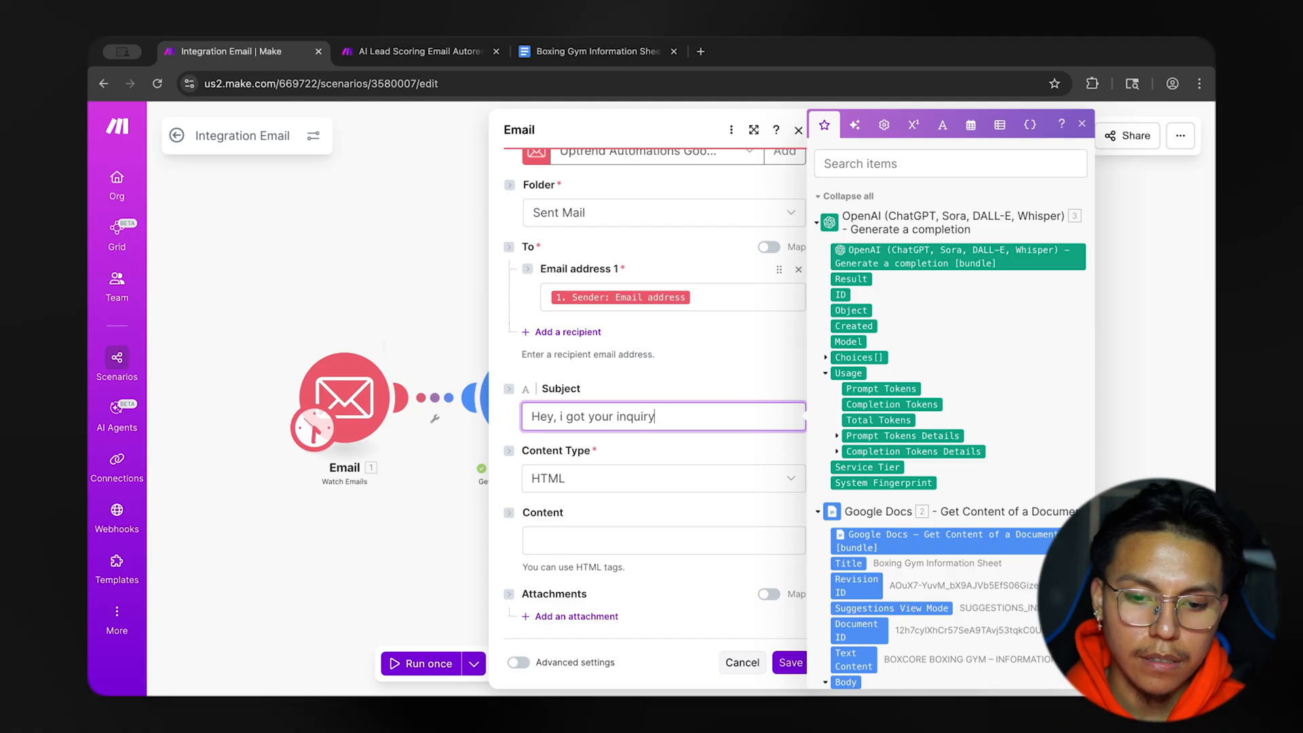
click(692, 372)
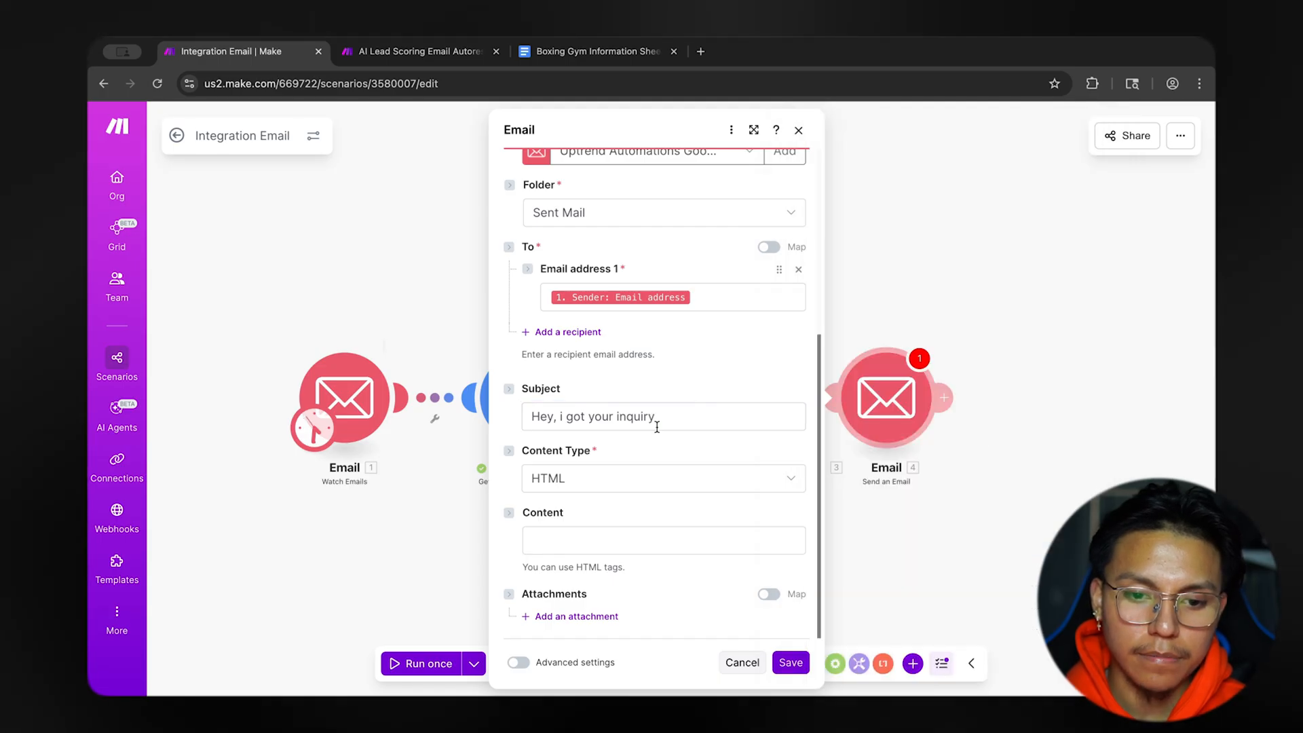
click(563, 416)
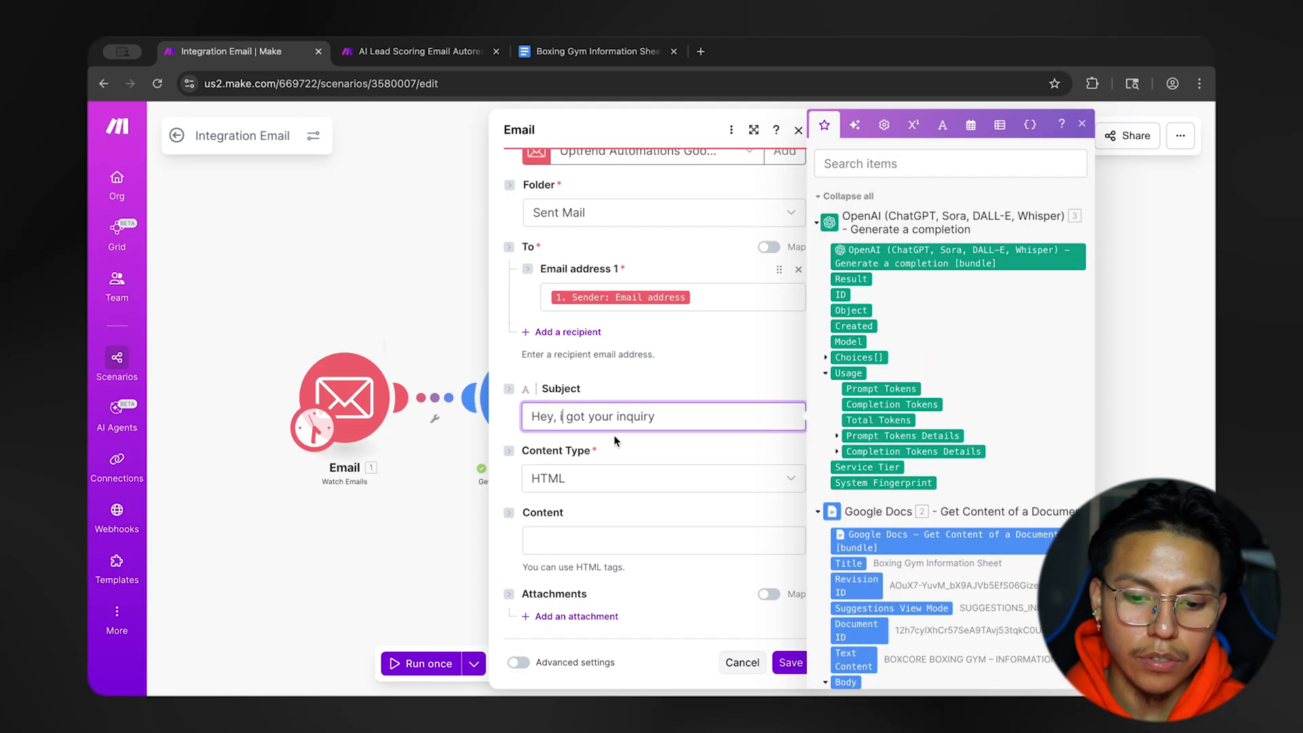
click(675, 459)
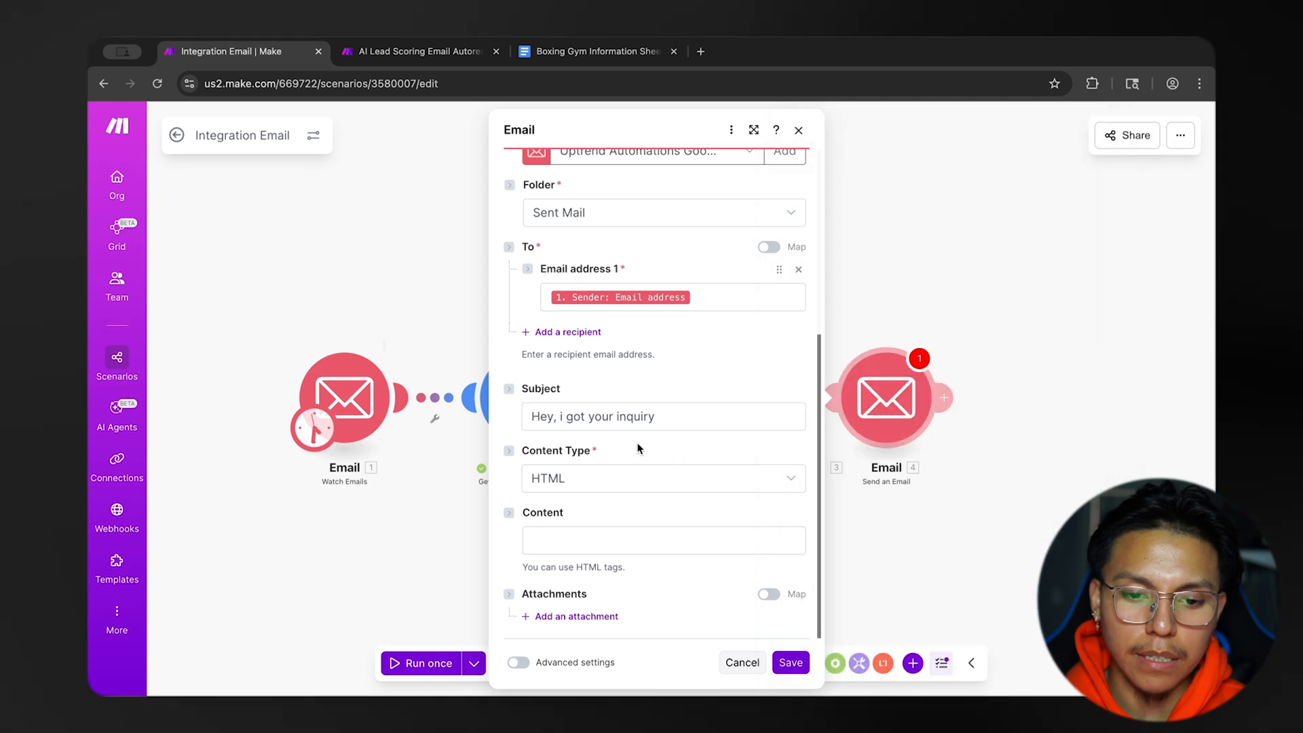
drag(689, 416, 509, 416)
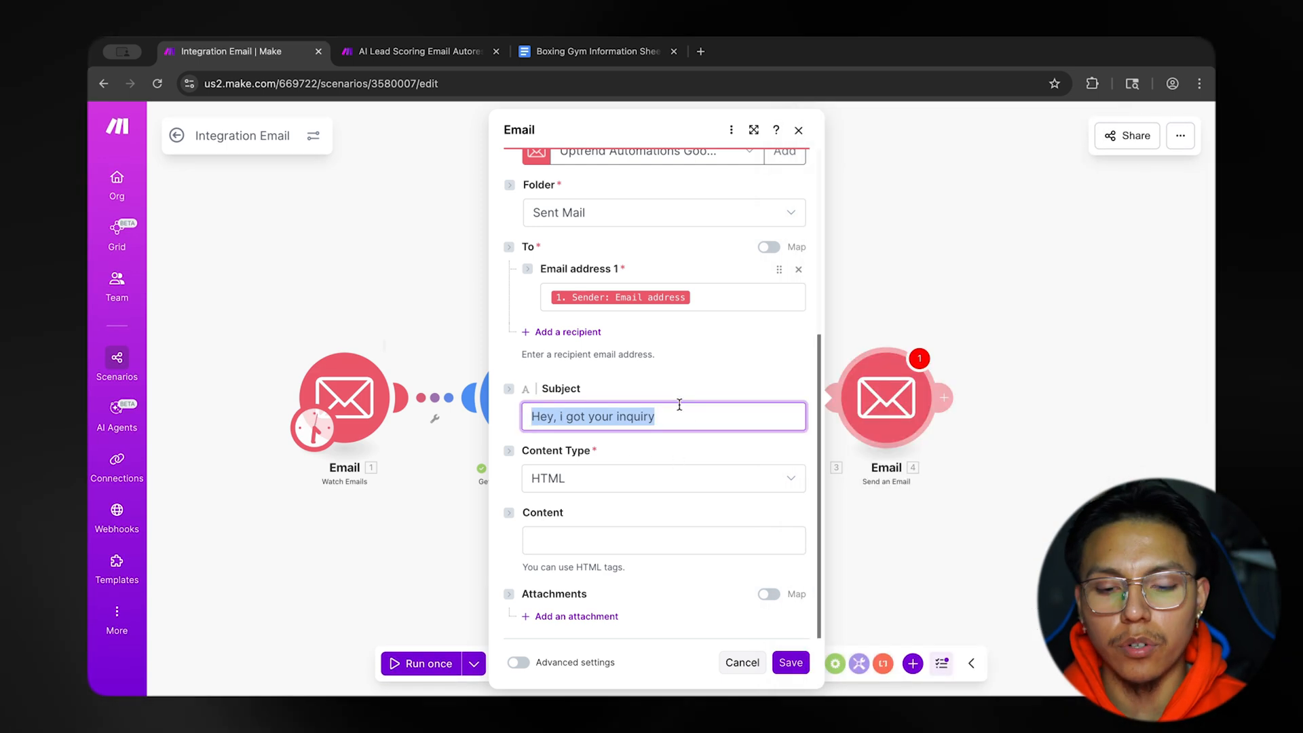
Leave the subject field and choose HTML as the outgoing email's content type.
click(689, 425)
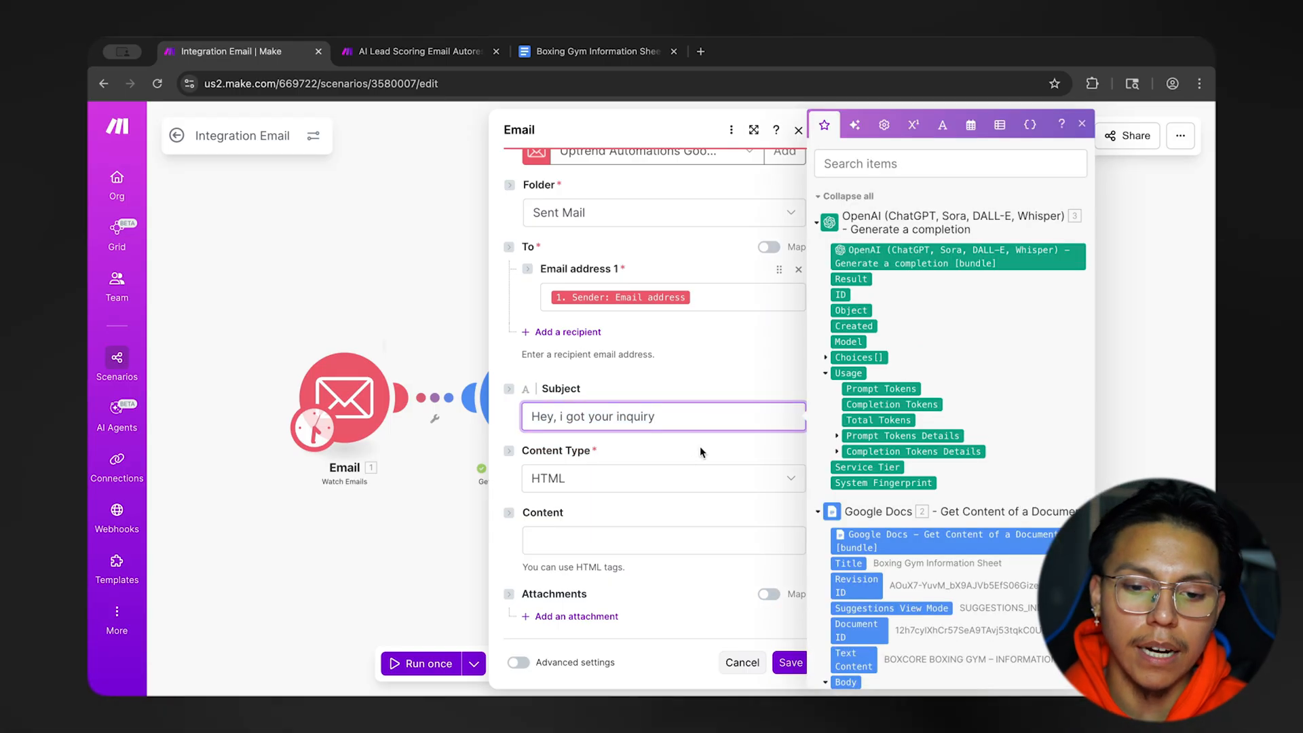
click(699, 448)
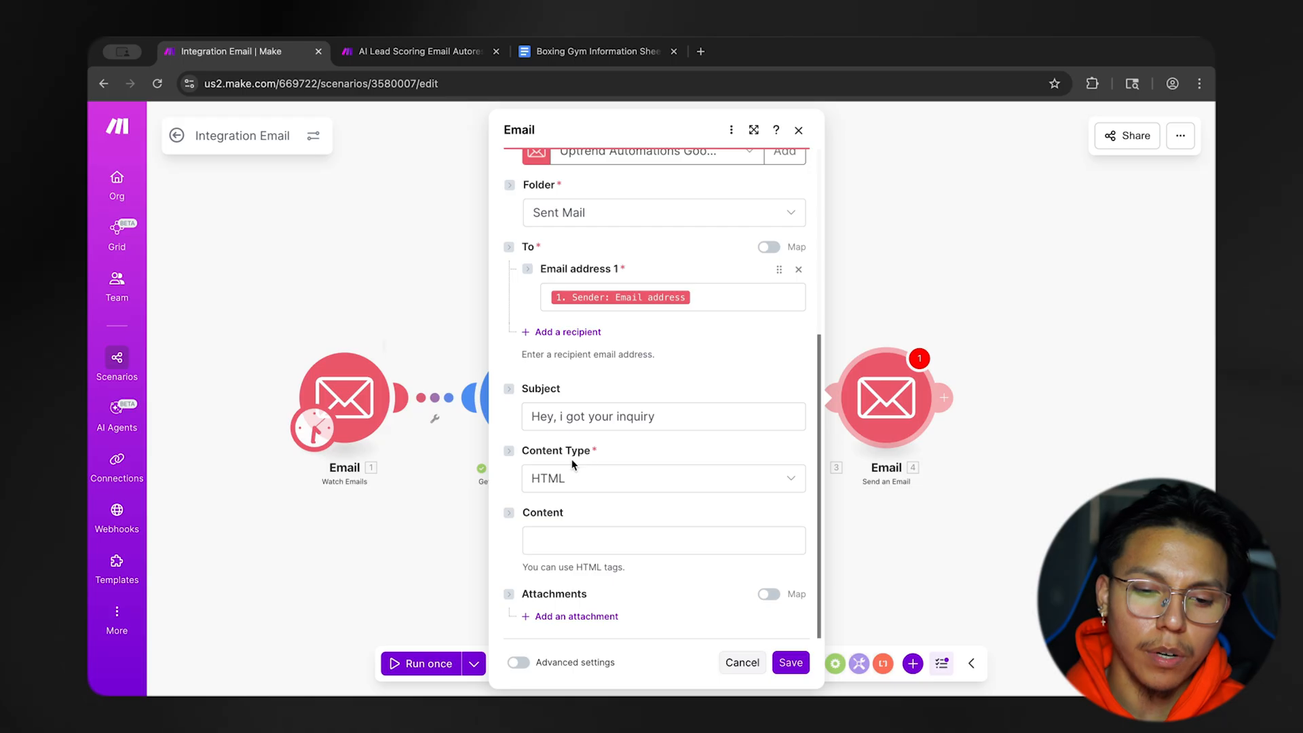
click(585, 479)
click(567, 505)
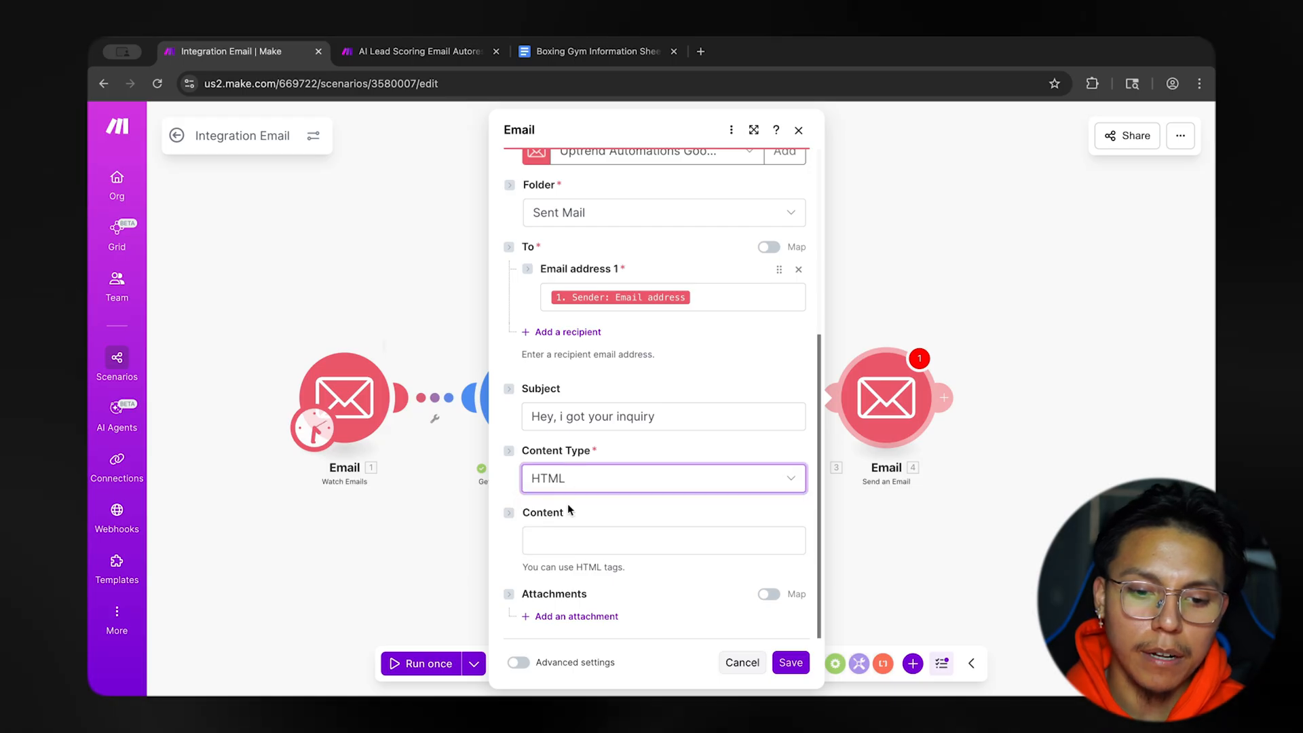
click(579, 486)
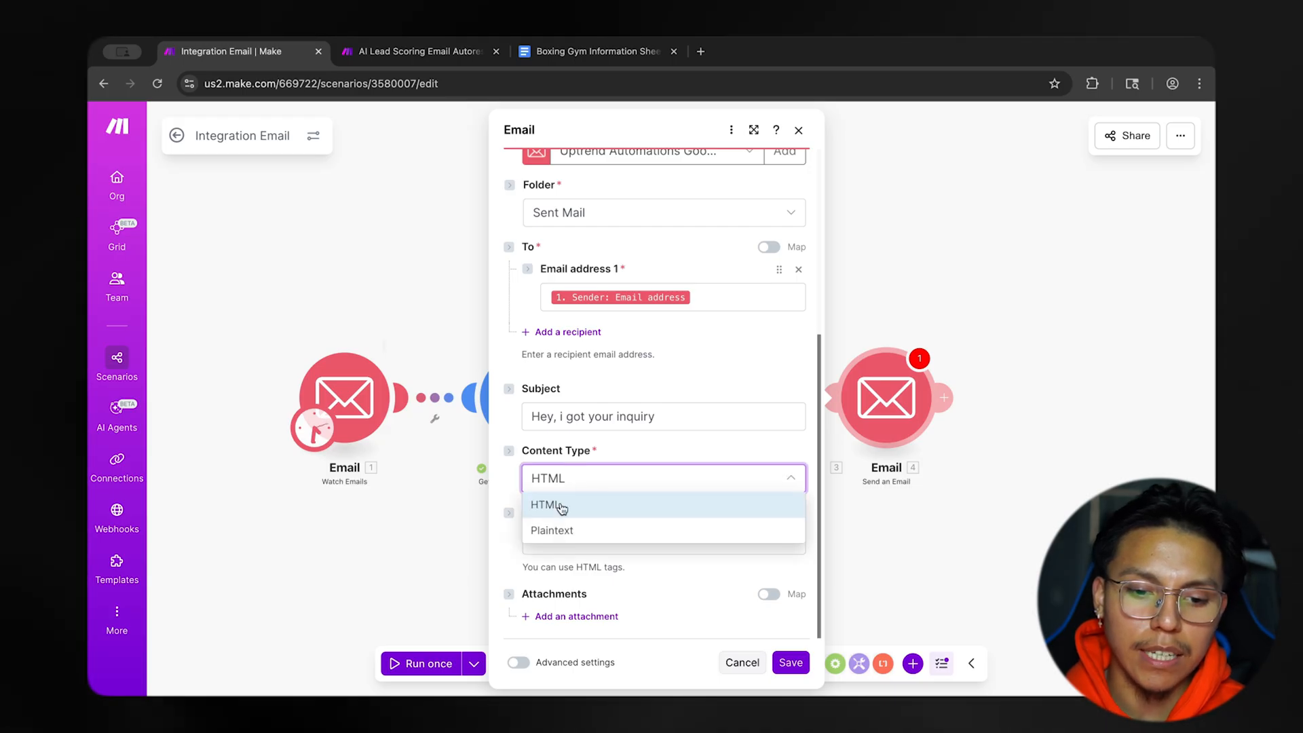
click(563, 504)
Map the outgoing email's content to the OpenAI module's Choices[]: Message.Content value.
click(606, 542)
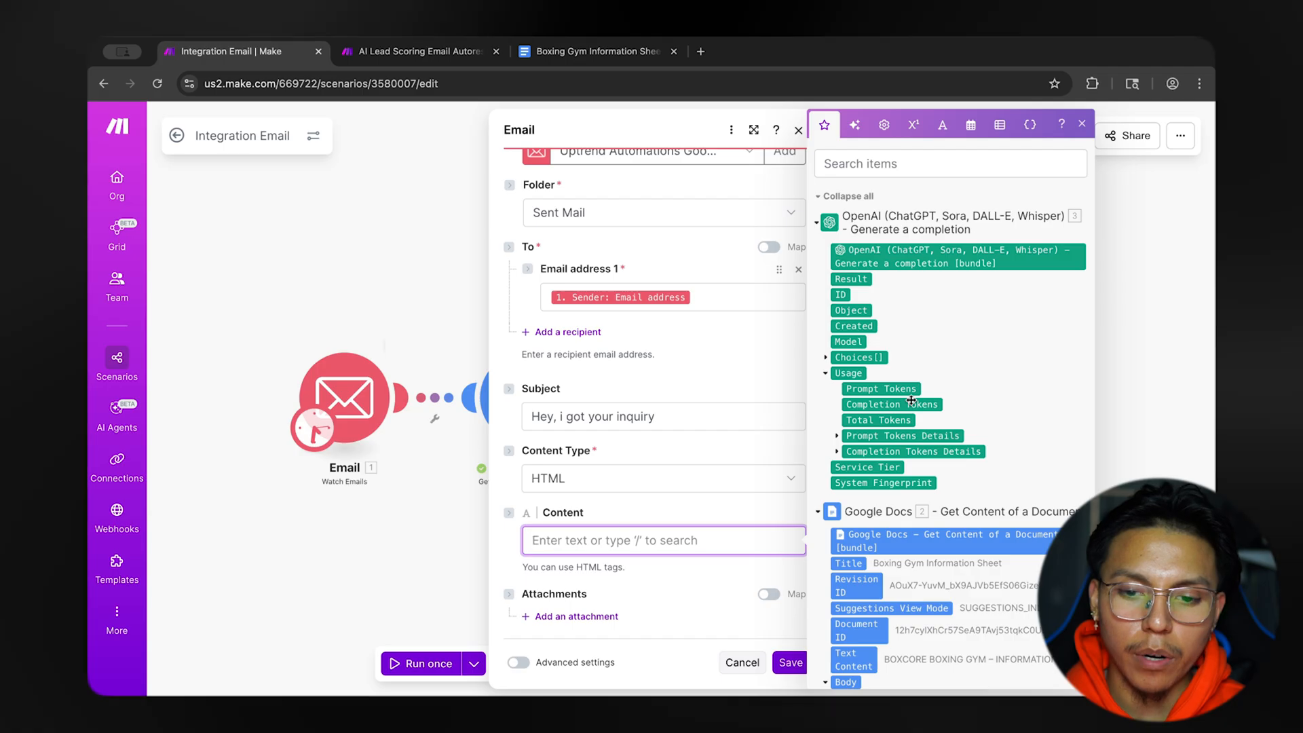
click(827, 358)
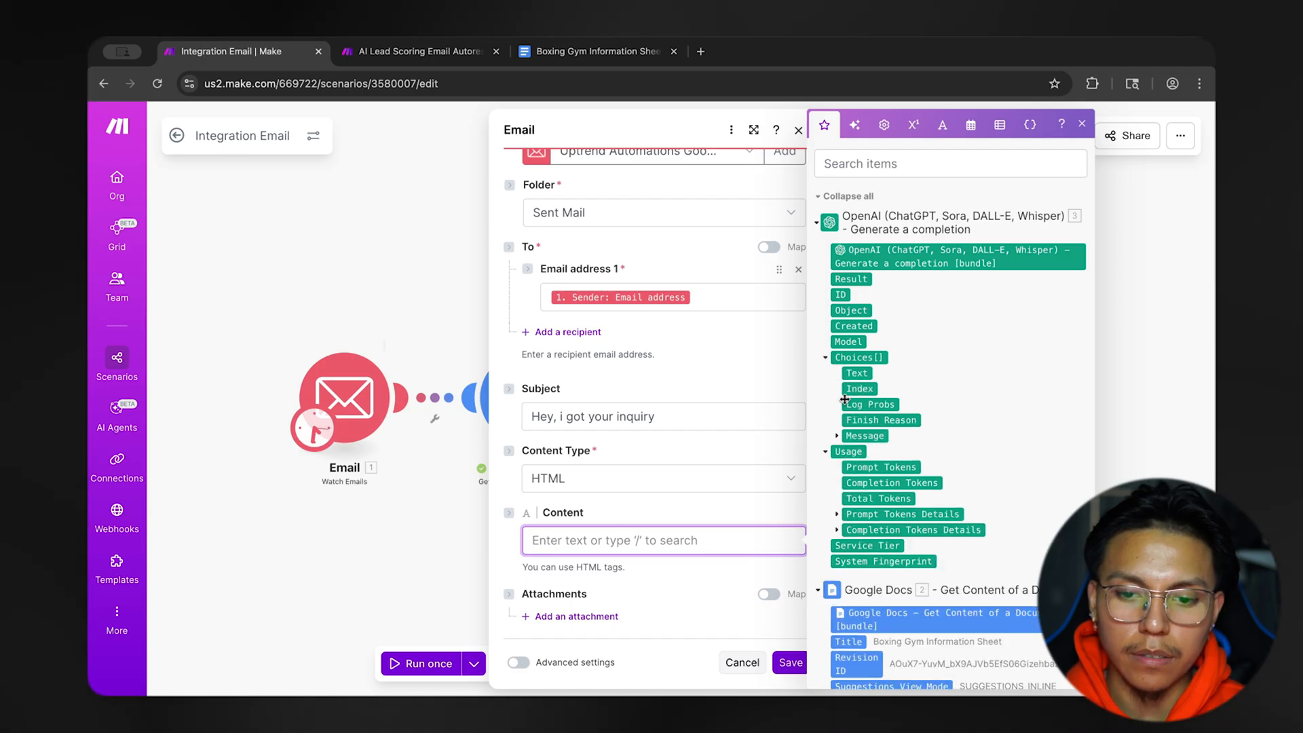
click(837, 436)
click(885, 468)
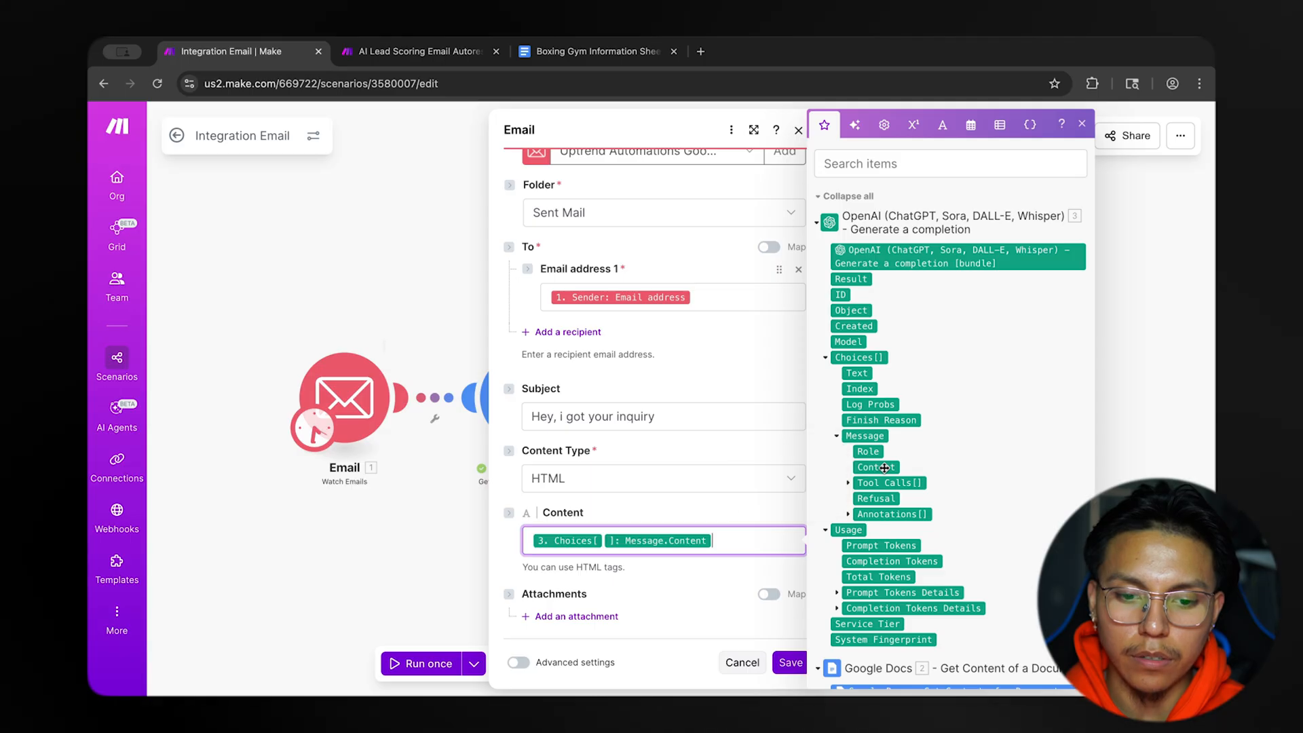
click(738, 509)
Check the Send an Email module's advanced settings, hide them again and save the module.
click(581, 662)
scroll(694, 588, down, 6)
scroll(694, 587, down, 5)
scroll(694, 588, up, 10)
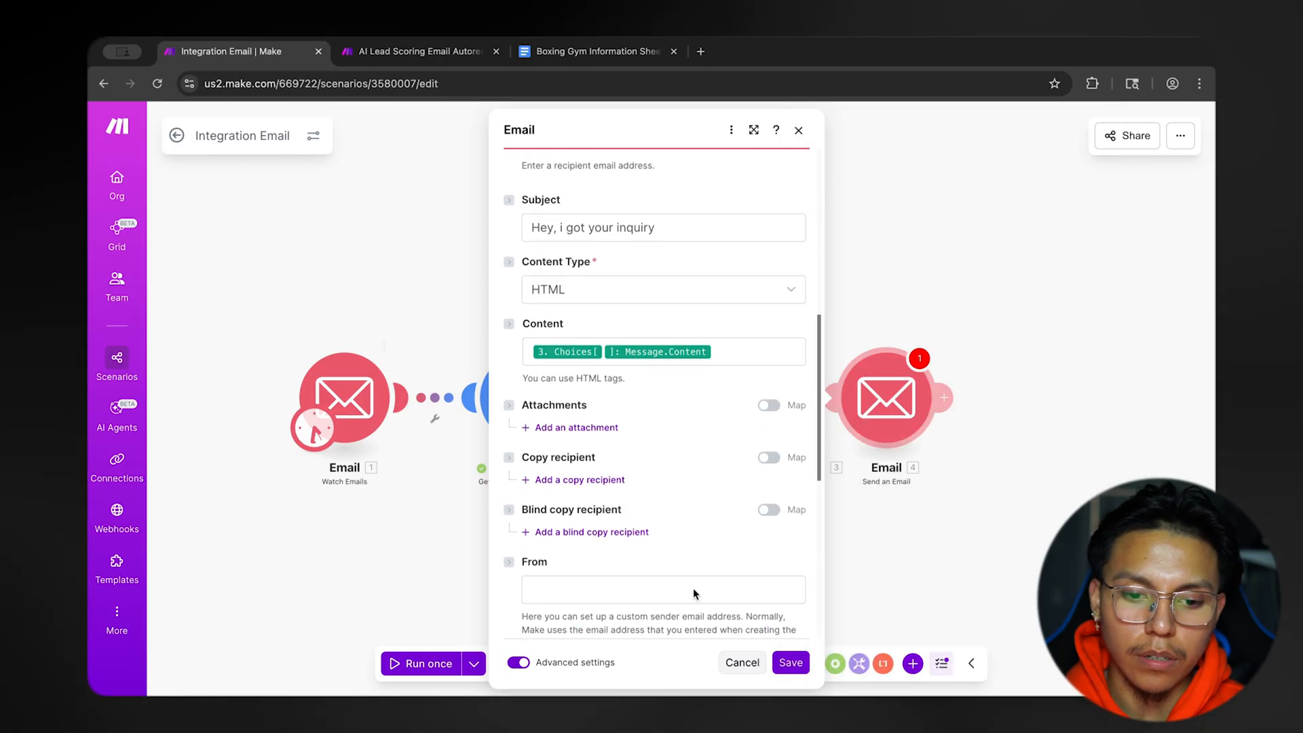
click(520, 662)
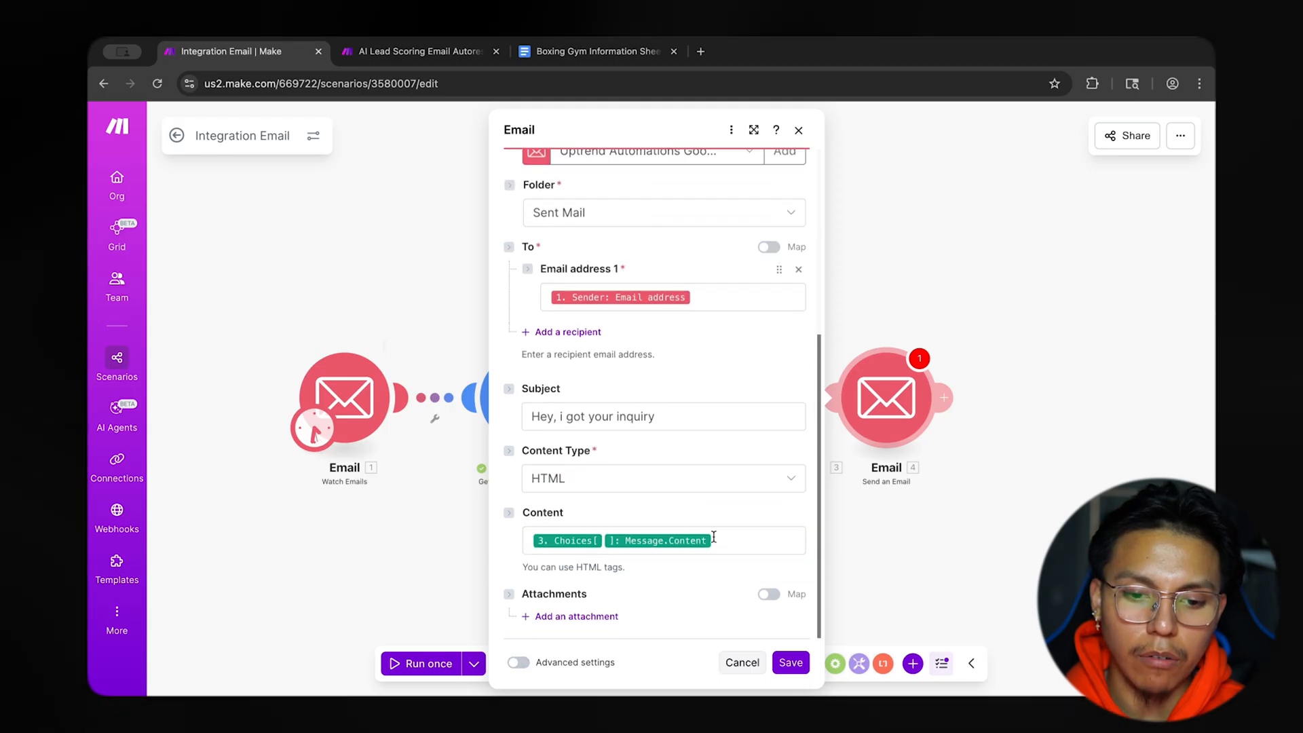
click(791, 662)
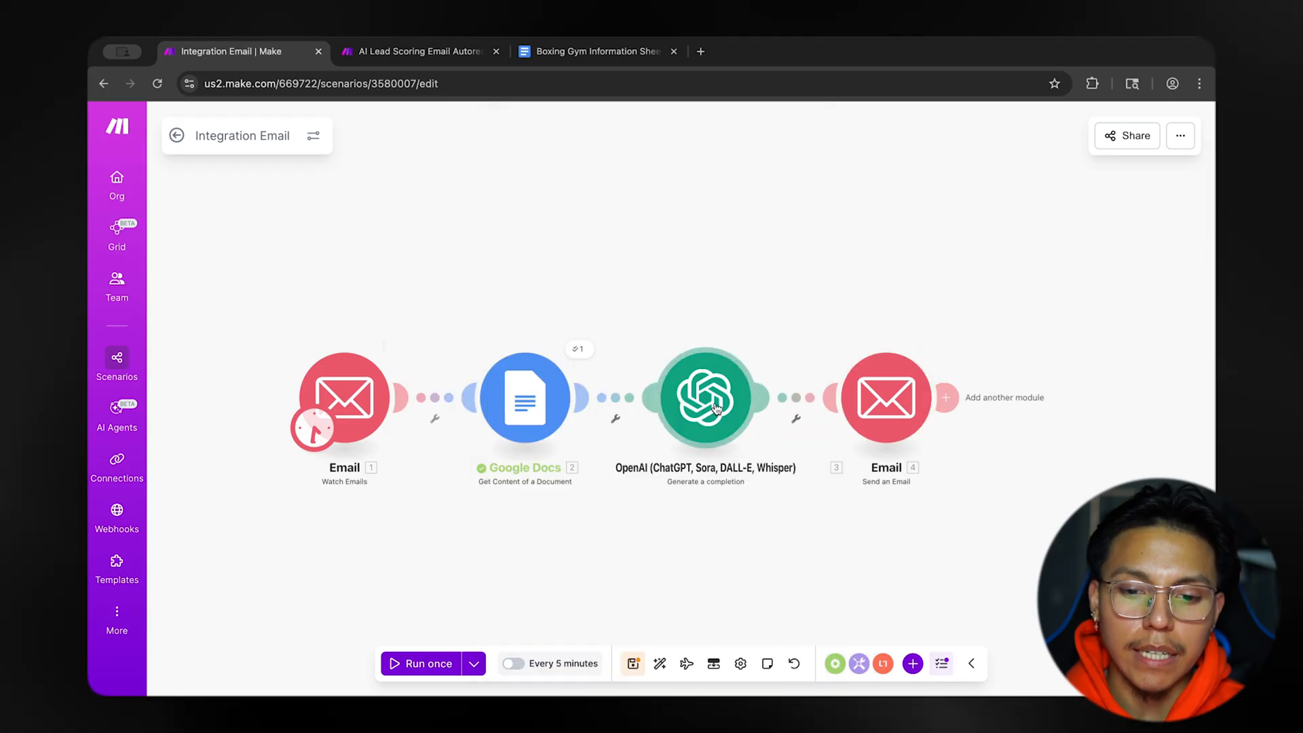
Review the HTML-tagged sample reply in the OpenAI module's Assistant message and close the module.
click(714, 406)
scroll(812, 469, down, 10)
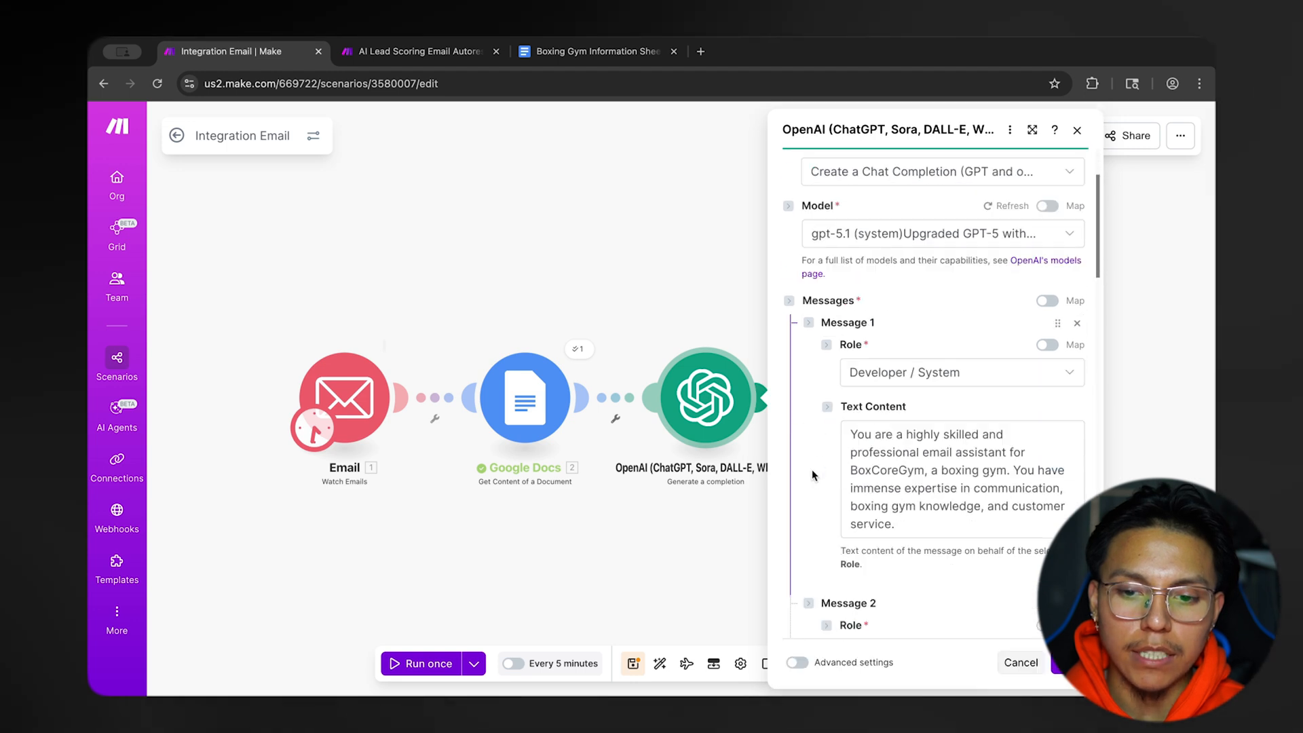
scroll(812, 470, down, 10)
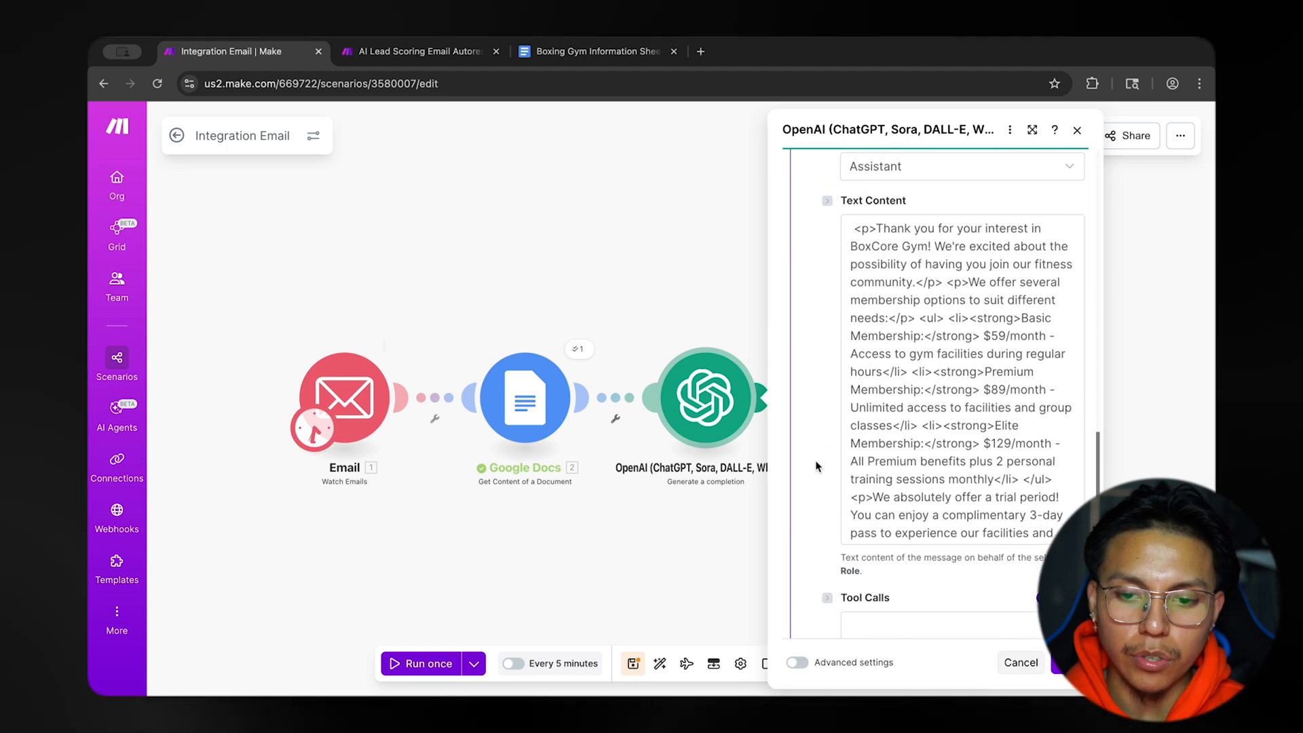
drag(854, 196, 1036, 482)
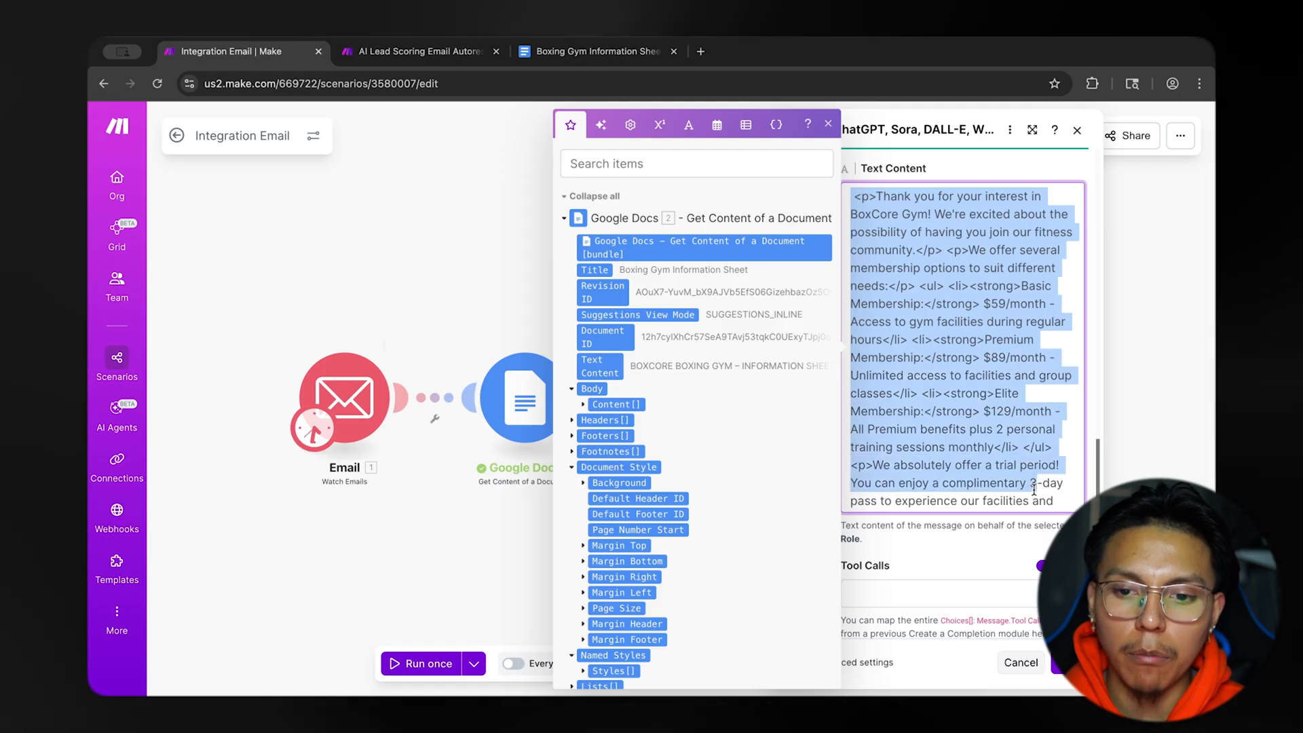
click(990, 376)
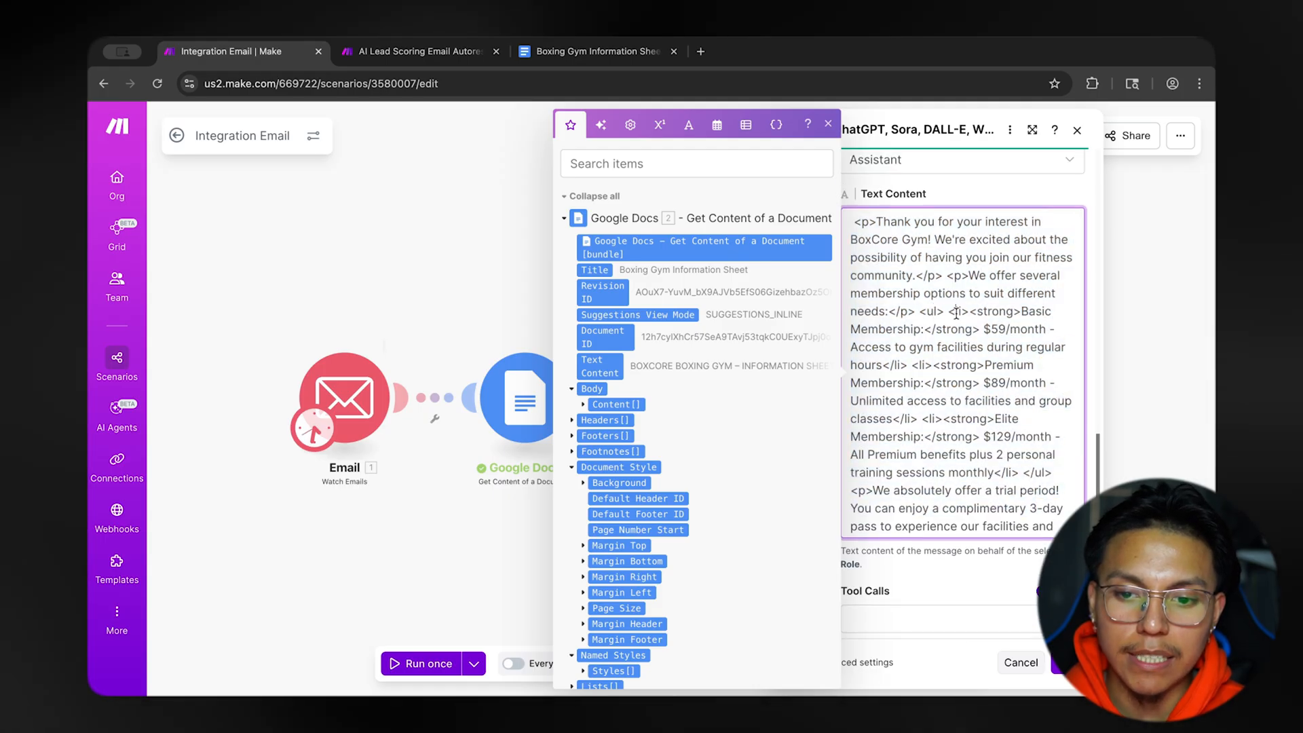
click(1118, 347)
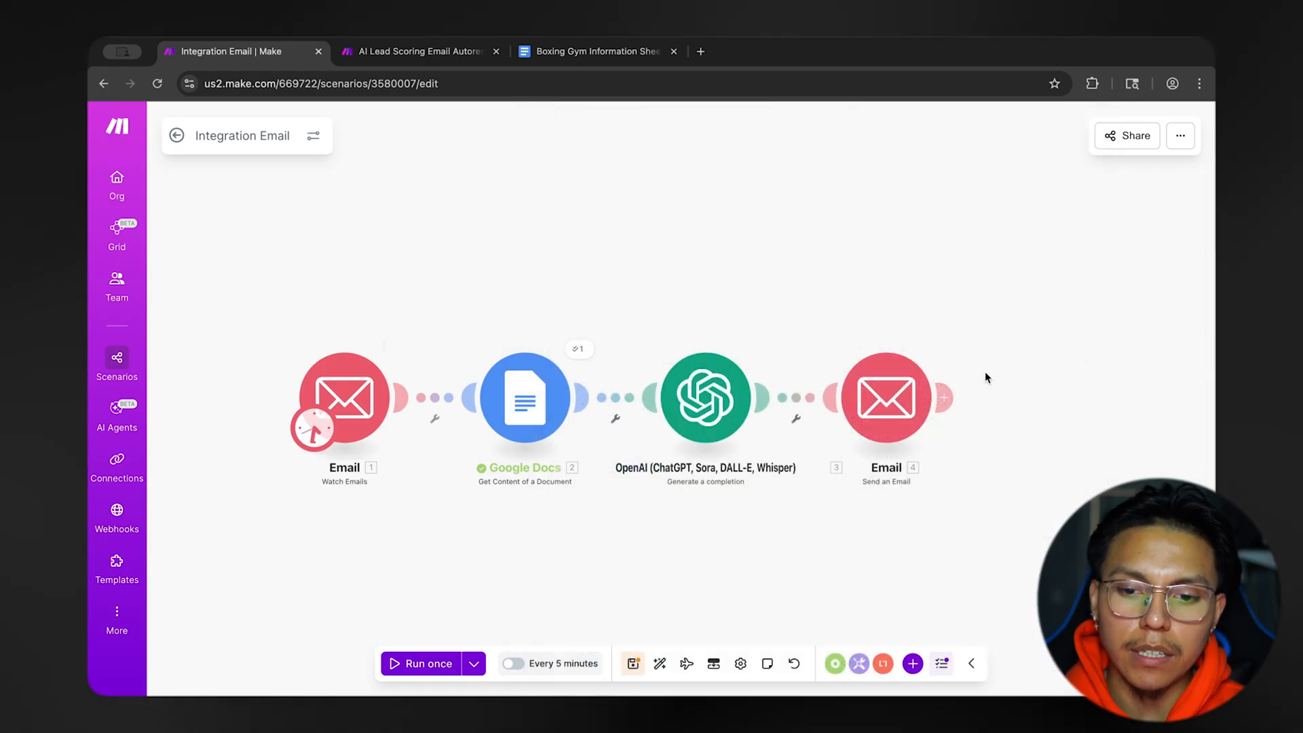
Switch the Send an Email module's content type to Plaintext and close its settings without saving.
click(887, 392)
scroll(750, 471, down, 5)
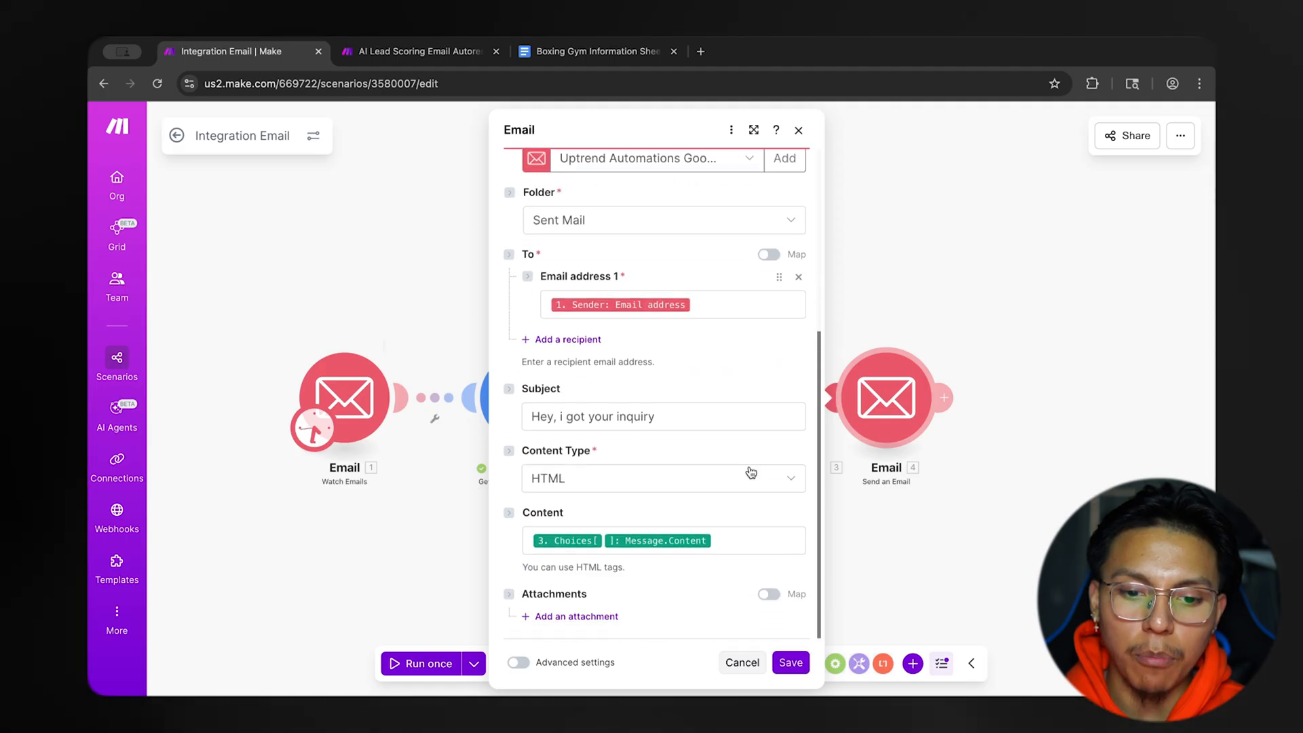
click(732, 543)
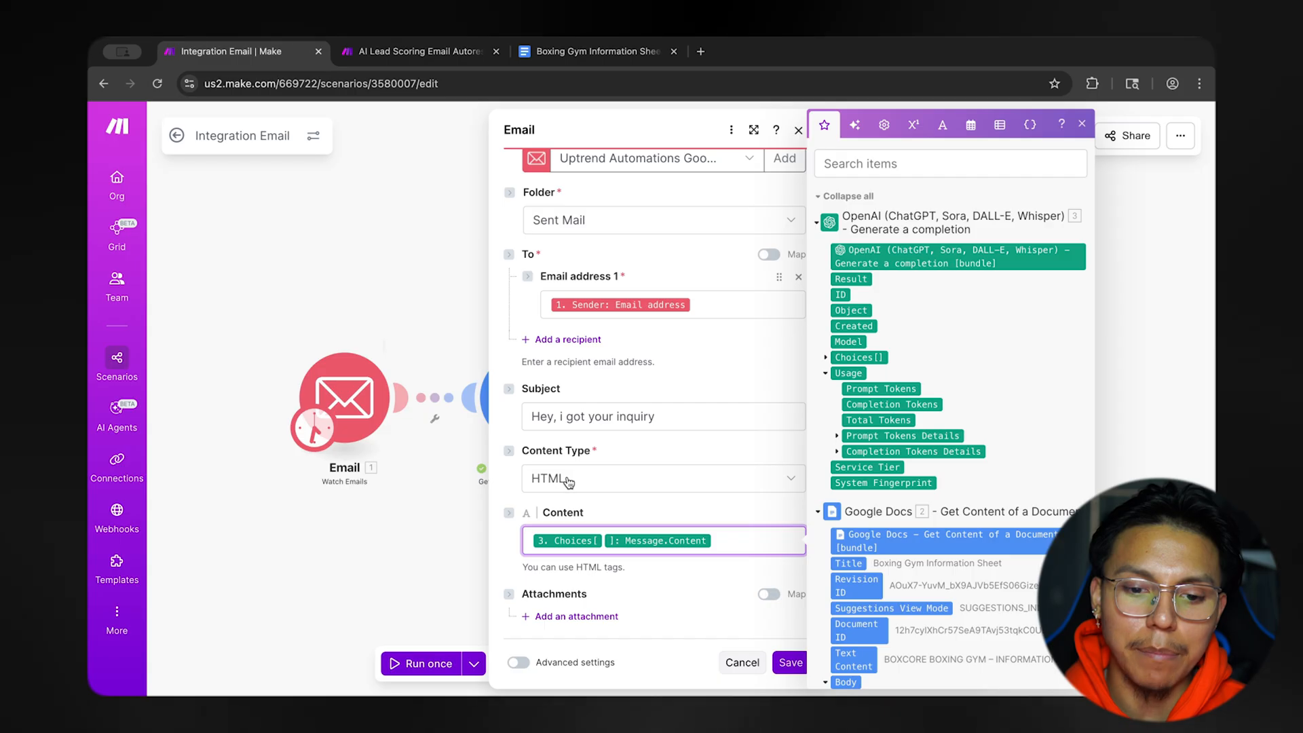
click(630, 465)
click(596, 477)
click(573, 526)
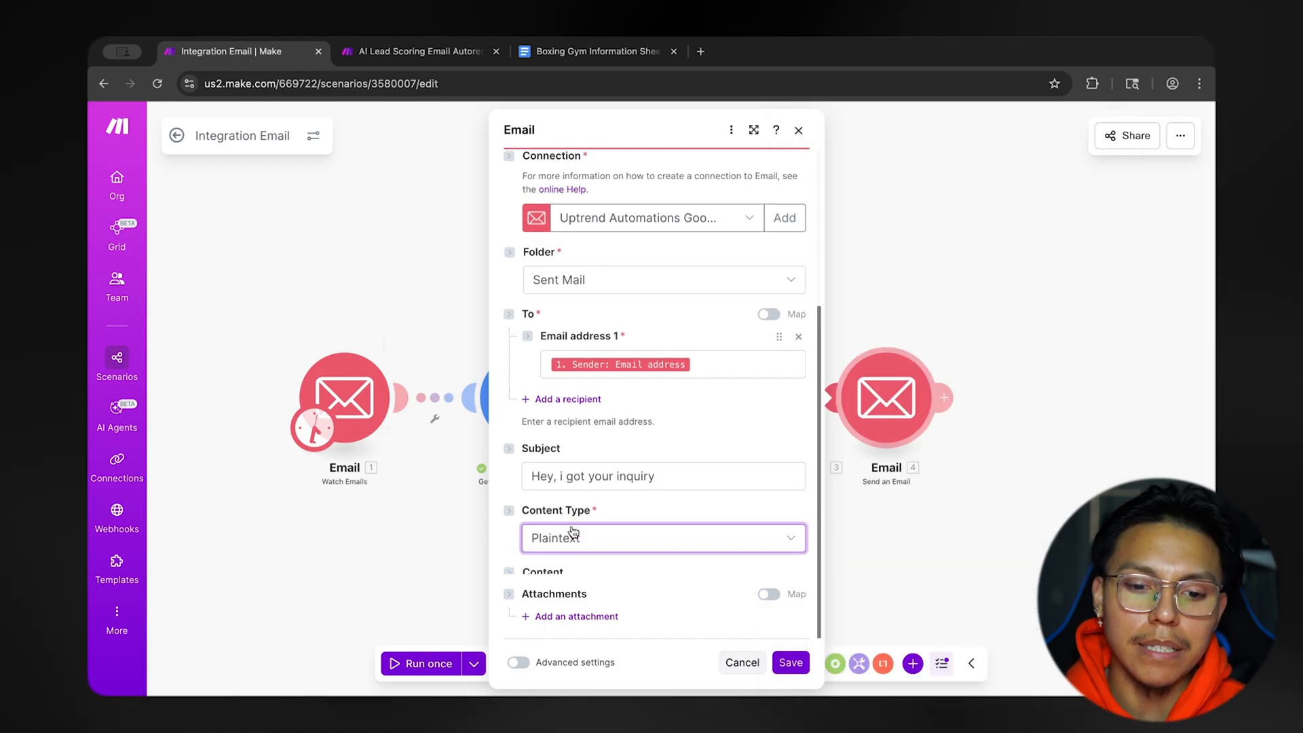
click(573, 558)
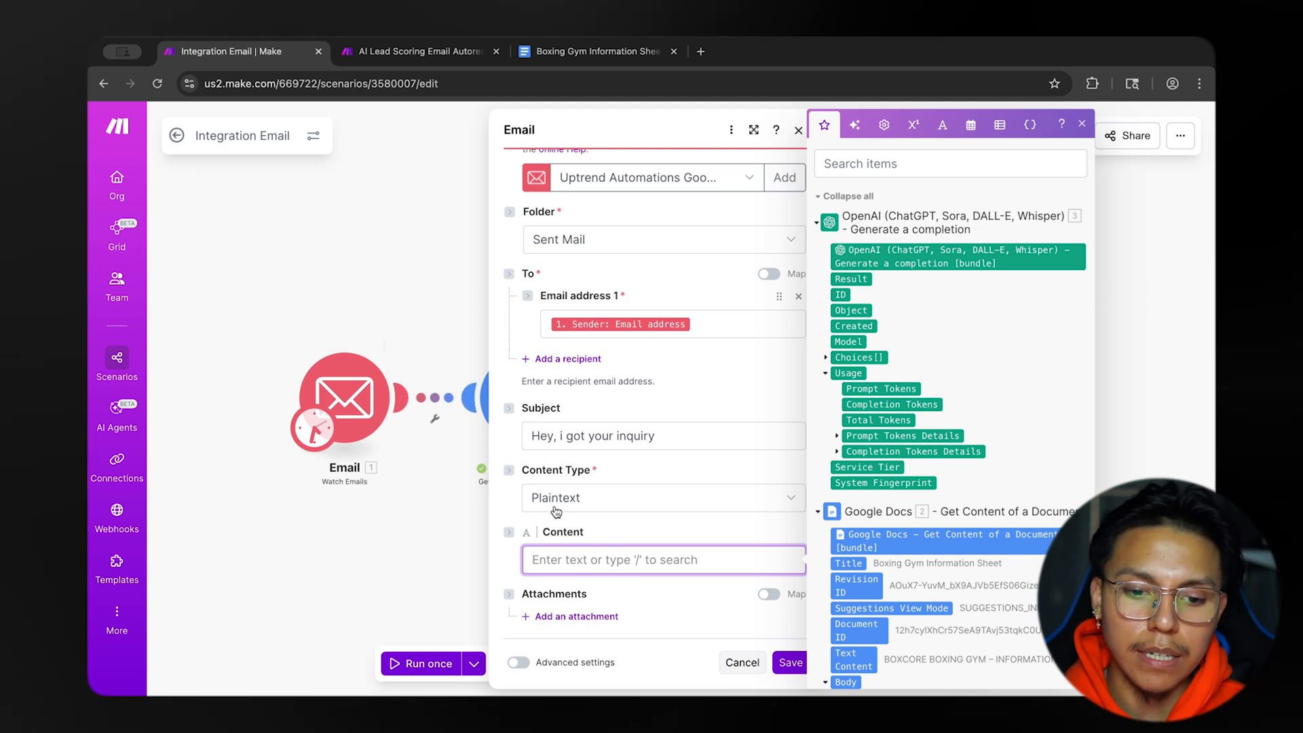
click(461, 521)
Examine the paragraph and list tags in the OpenAI module's Assistant text content and close the settings.
click(706, 398)
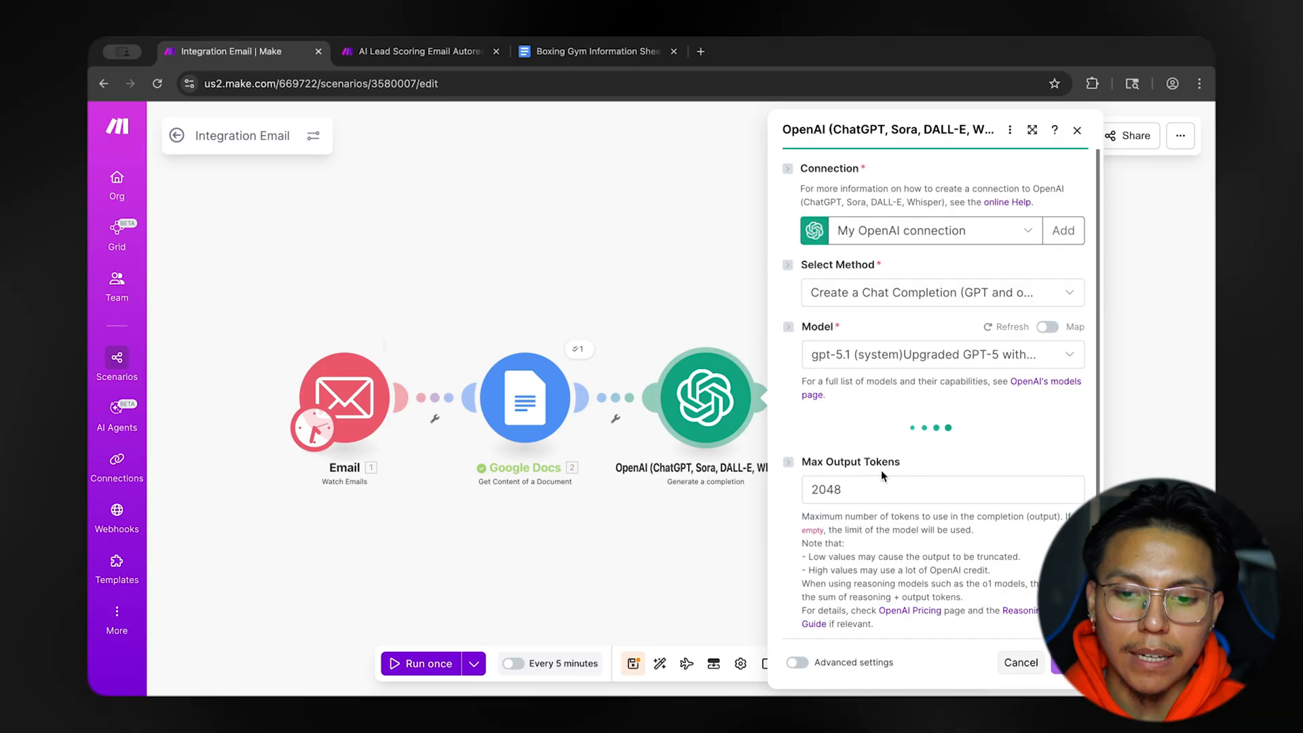
scroll(881, 470, down, 10)
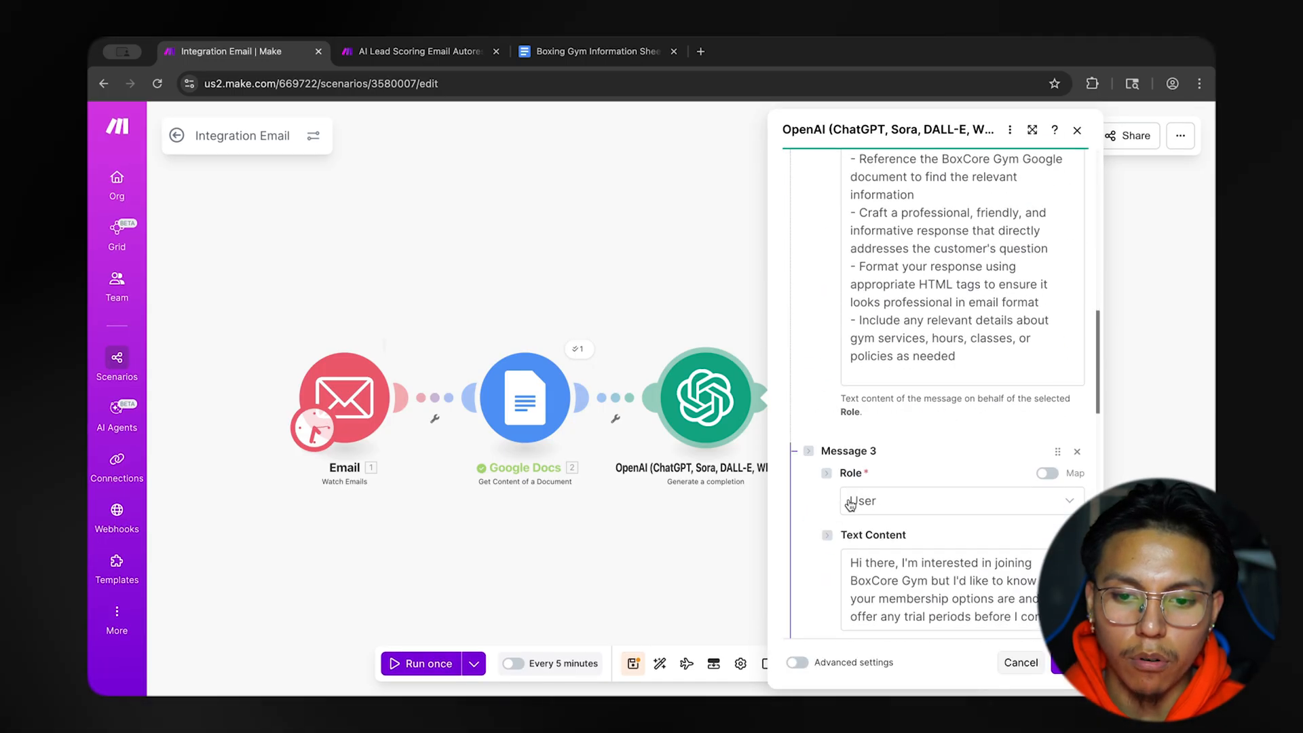
scroll(850, 502, down, 7)
scroll(953, 433, down, 2)
scroll(953, 433, up, 5)
scroll(953, 433, down, 2)
click(854, 236)
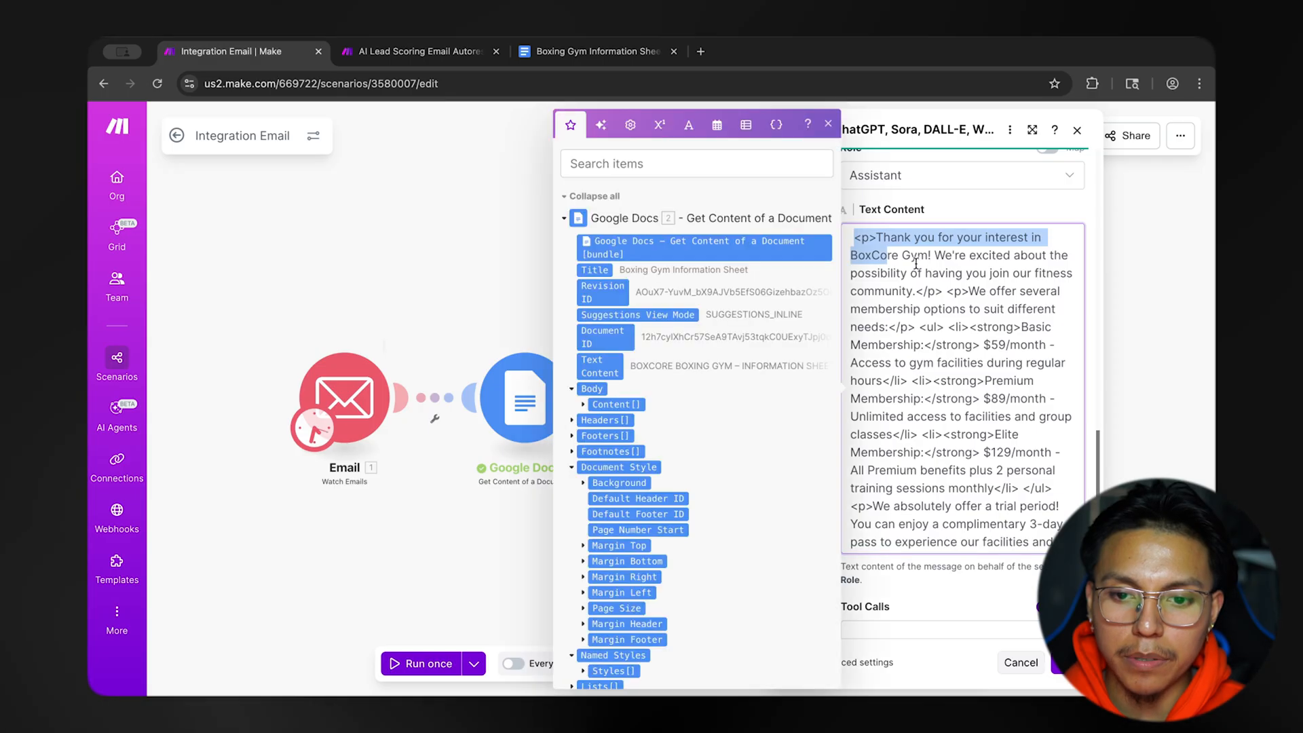
drag(854, 236, 1007, 502)
click(939, 362)
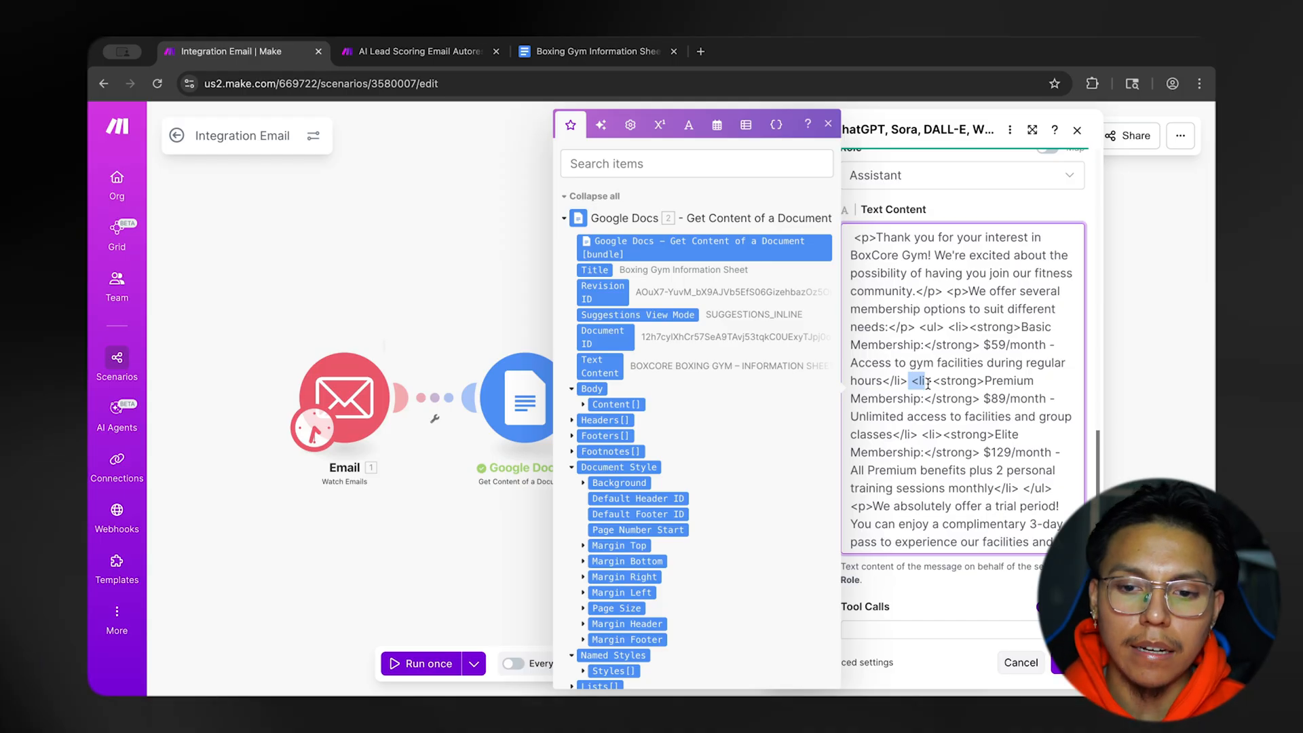
click(934, 567)
drag(912, 380, 931, 381)
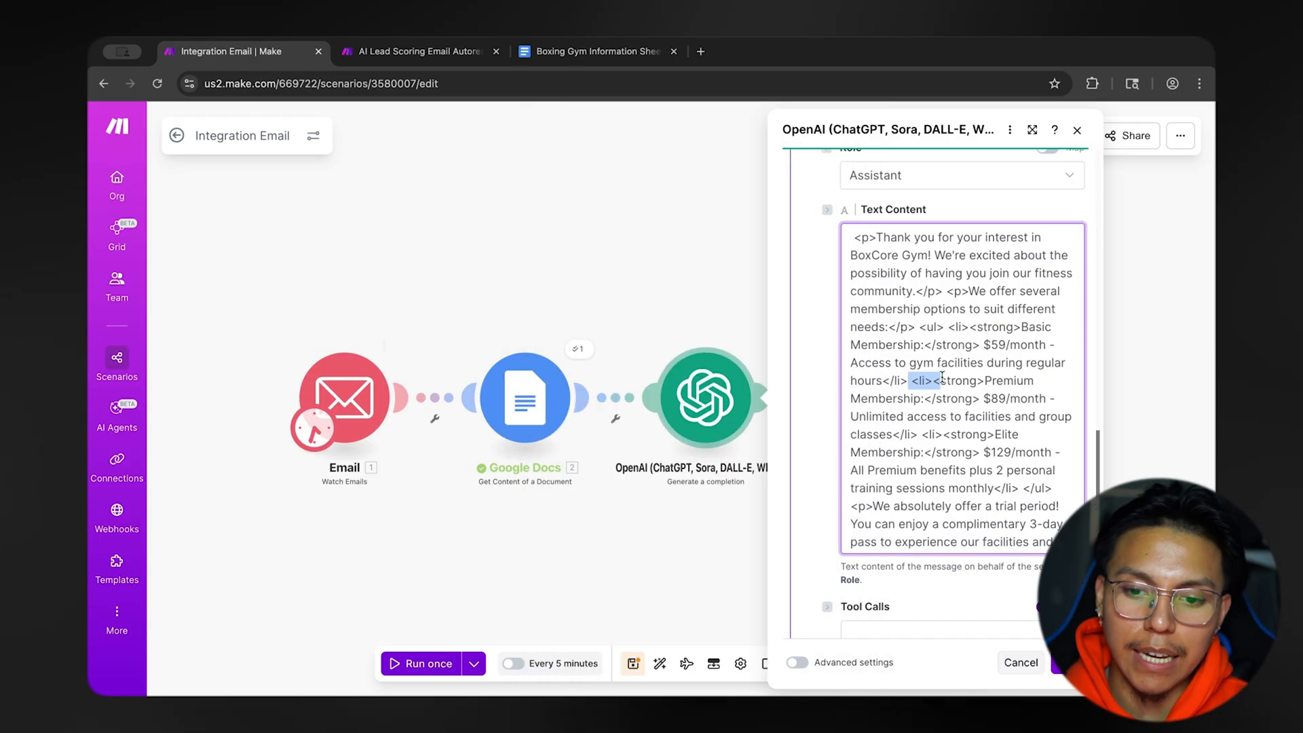
click(470, 307)
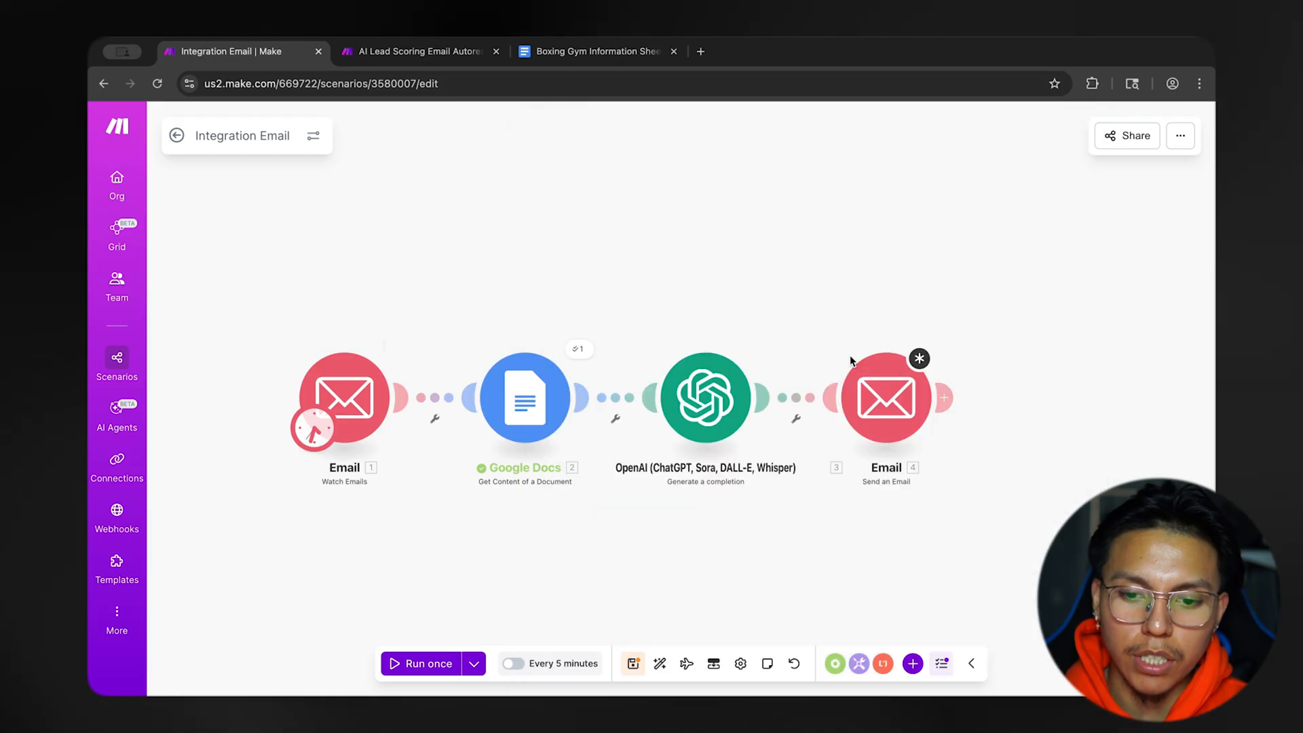
Set the Send an Email module's content type back to HTML and save both the module and the scenario.
click(876, 391)
scroll(677, 476, down, 3)
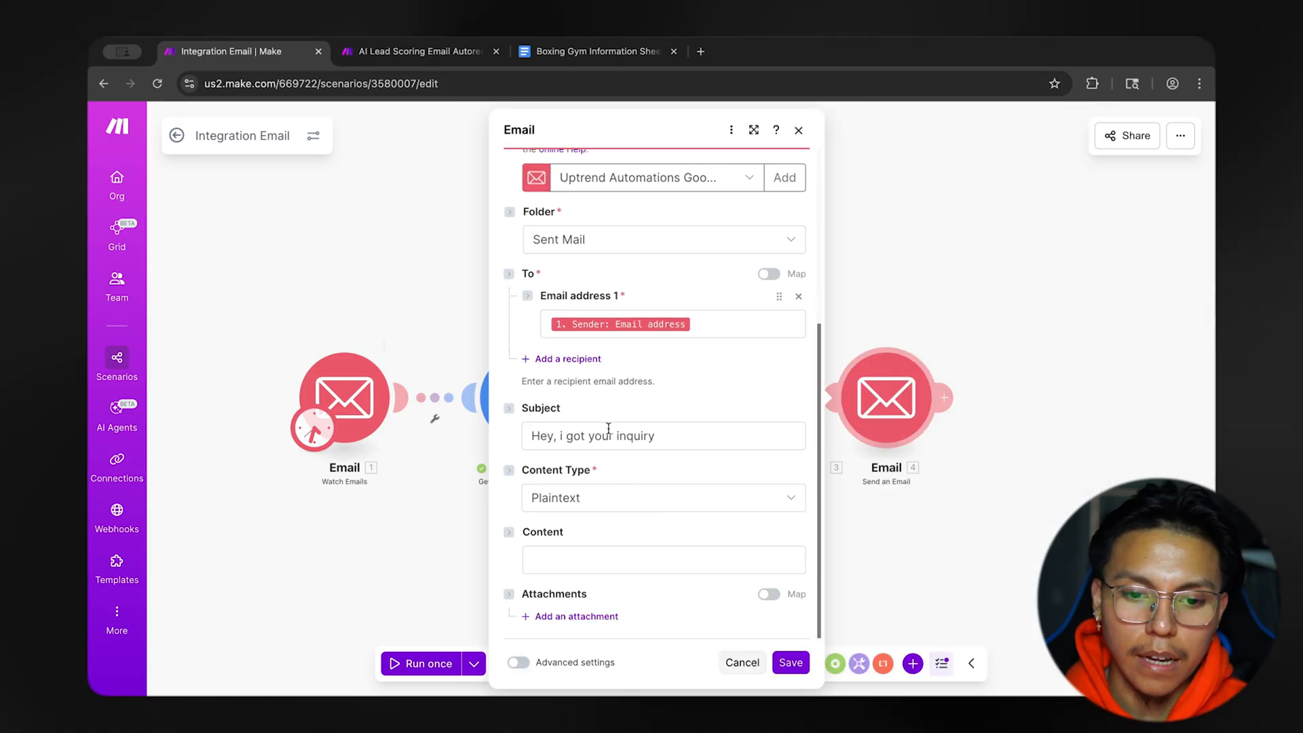
click(585, 506)
click(584, 498)
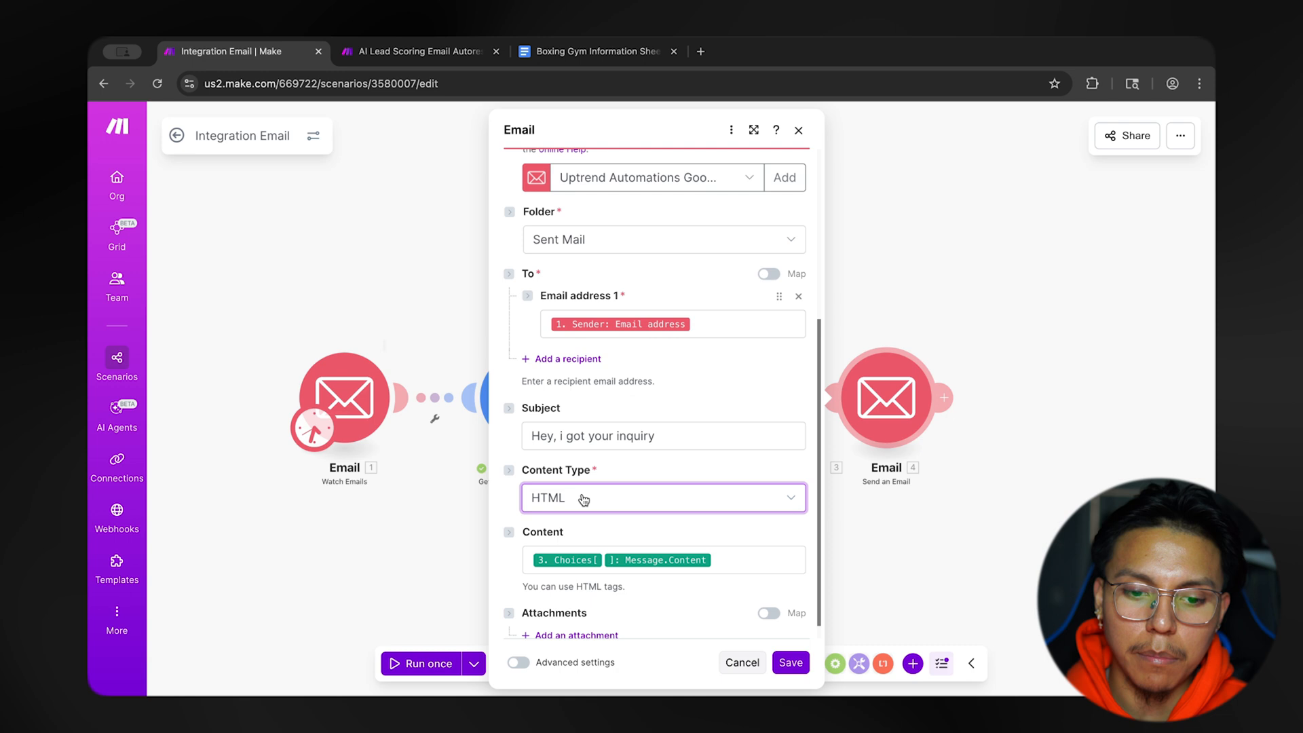
scroll(708, 577, down, 1)
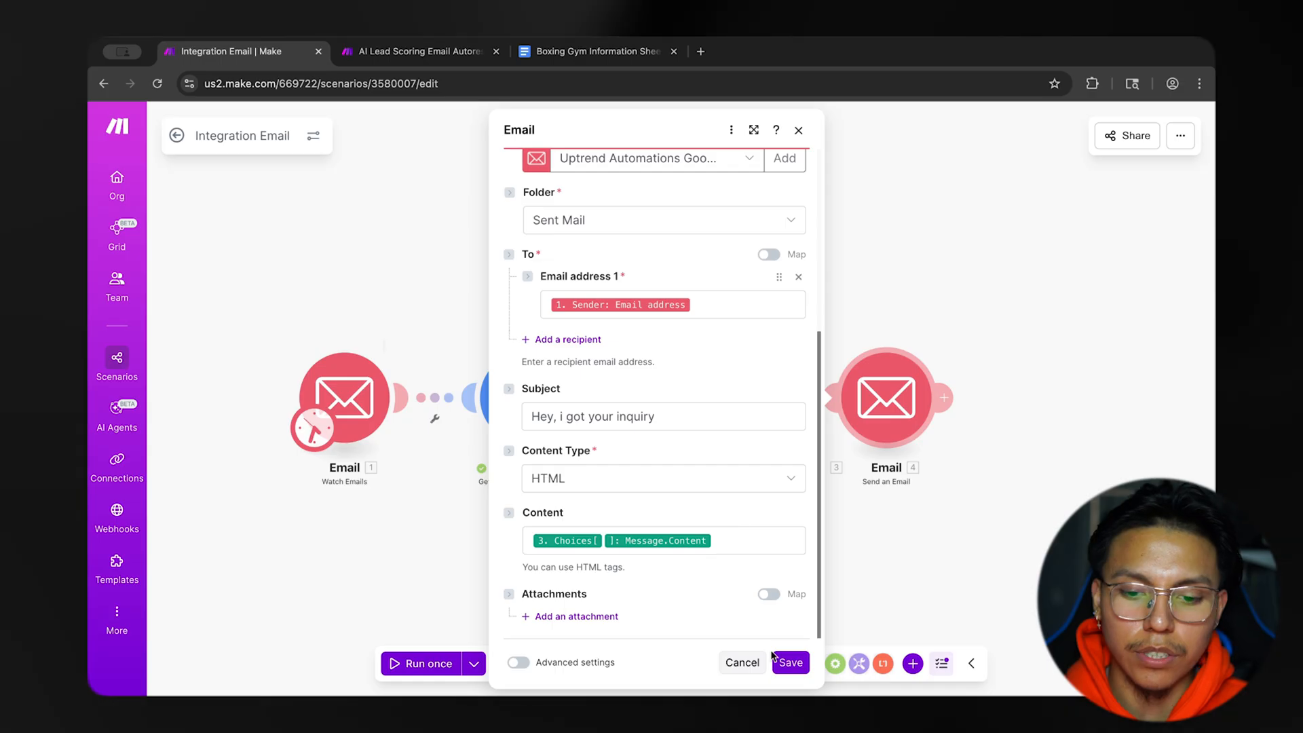
click(791, 662)
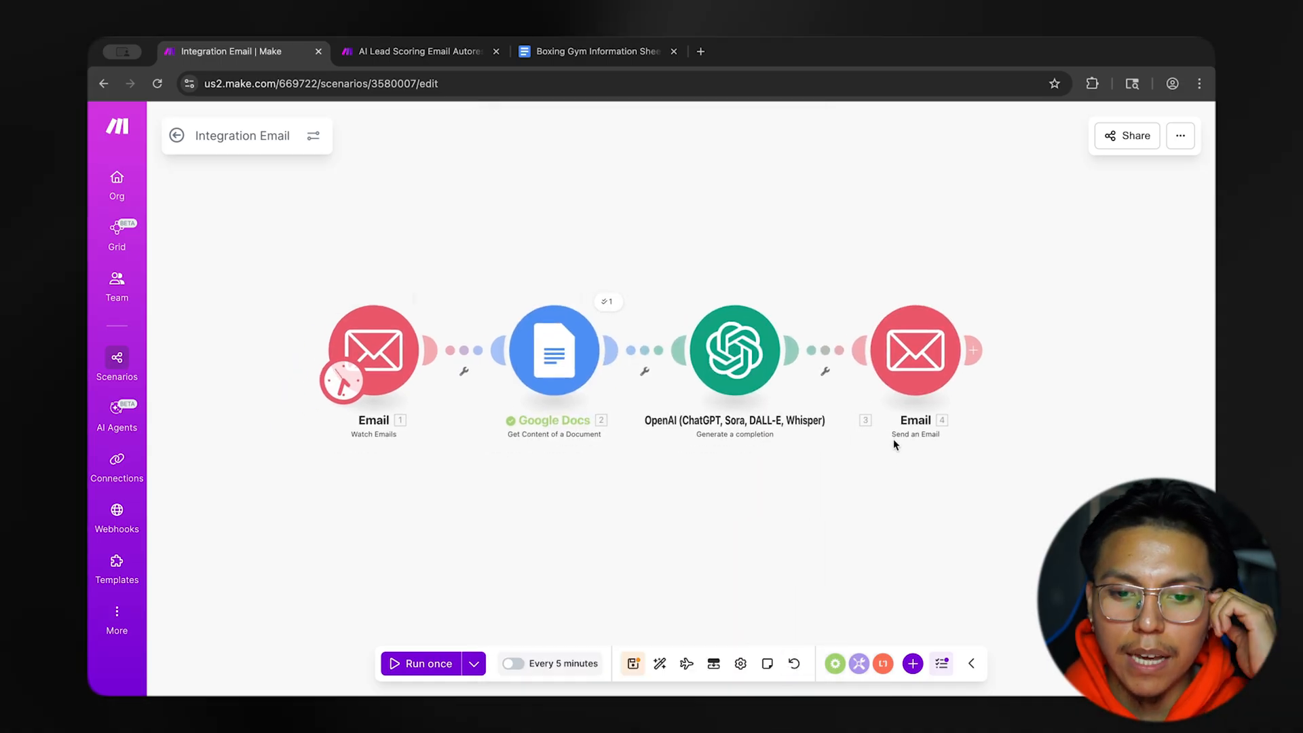
click(633, 663)
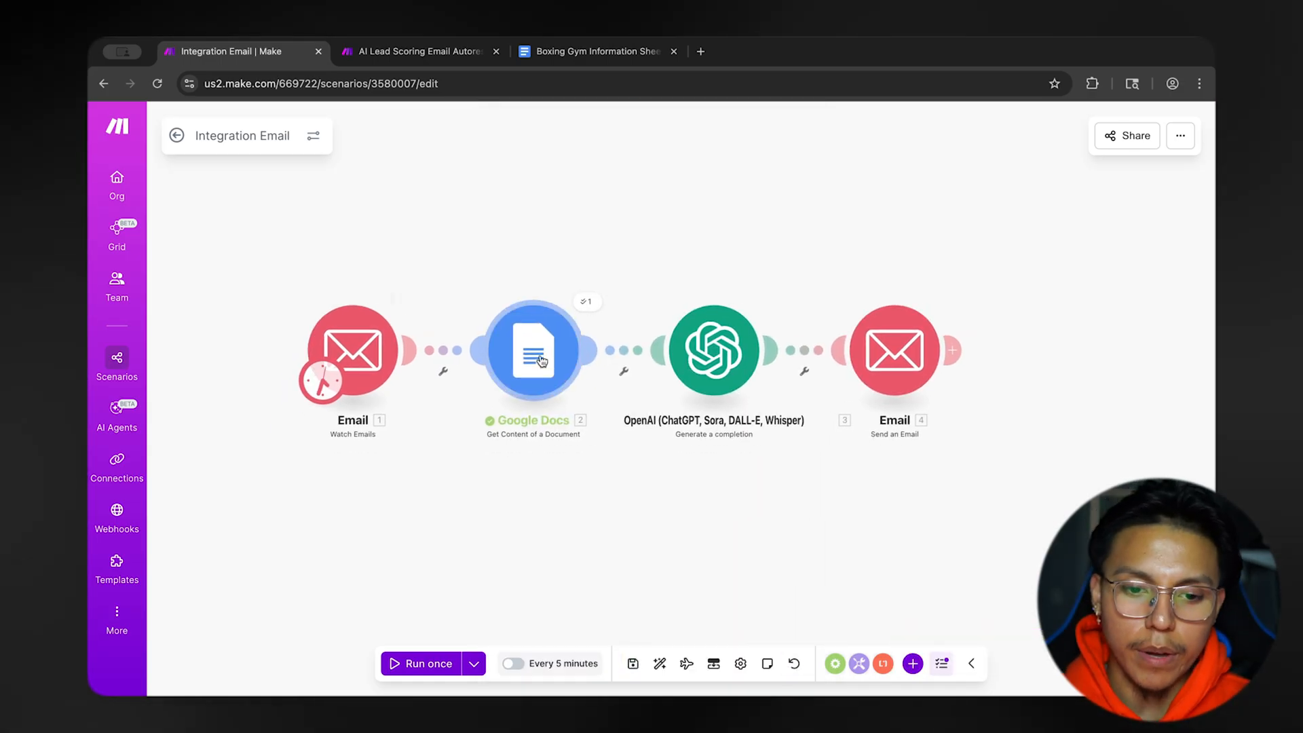
Look at the Boxing Gym Information Sheet in Google Docs and return to the Make scenario.
click(592, 51)
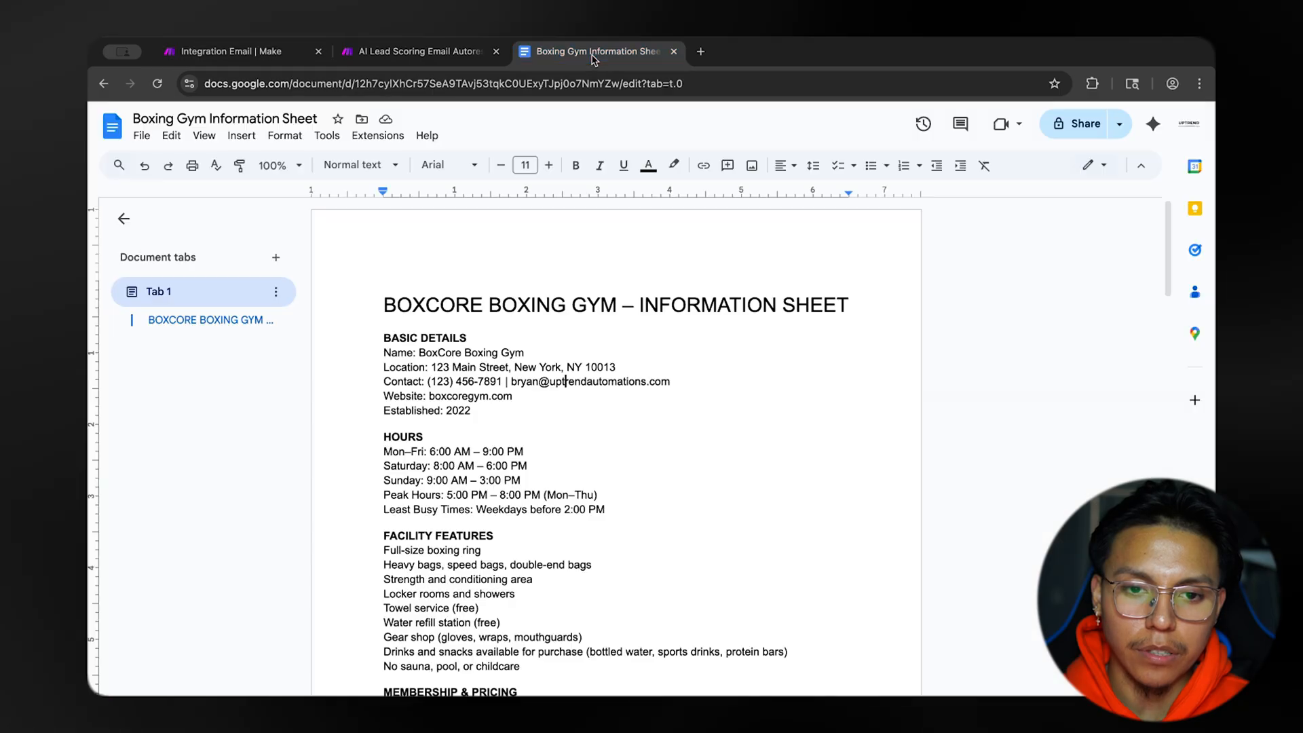
click(313, 54)
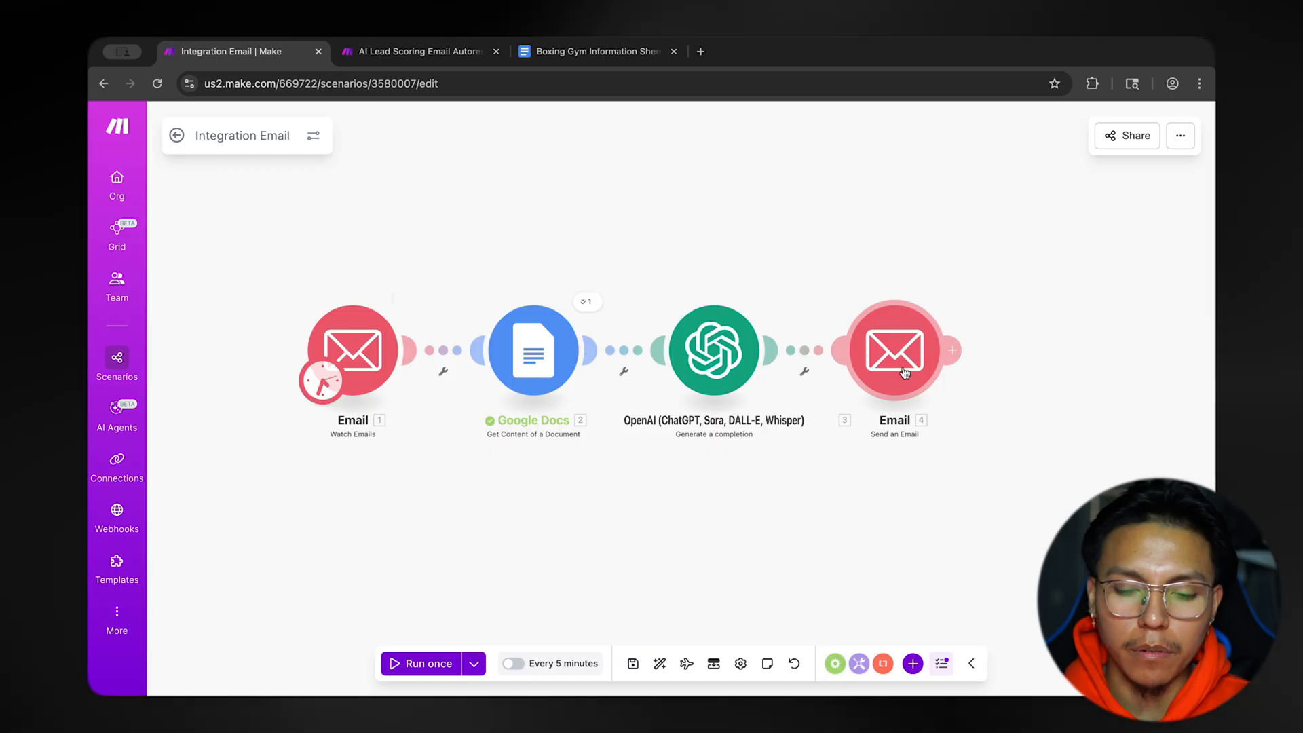
mouse_move(729, 509)
mouse_down()
mouse_move(709, 520)
mouse_move(725, 516)
mouse_up()
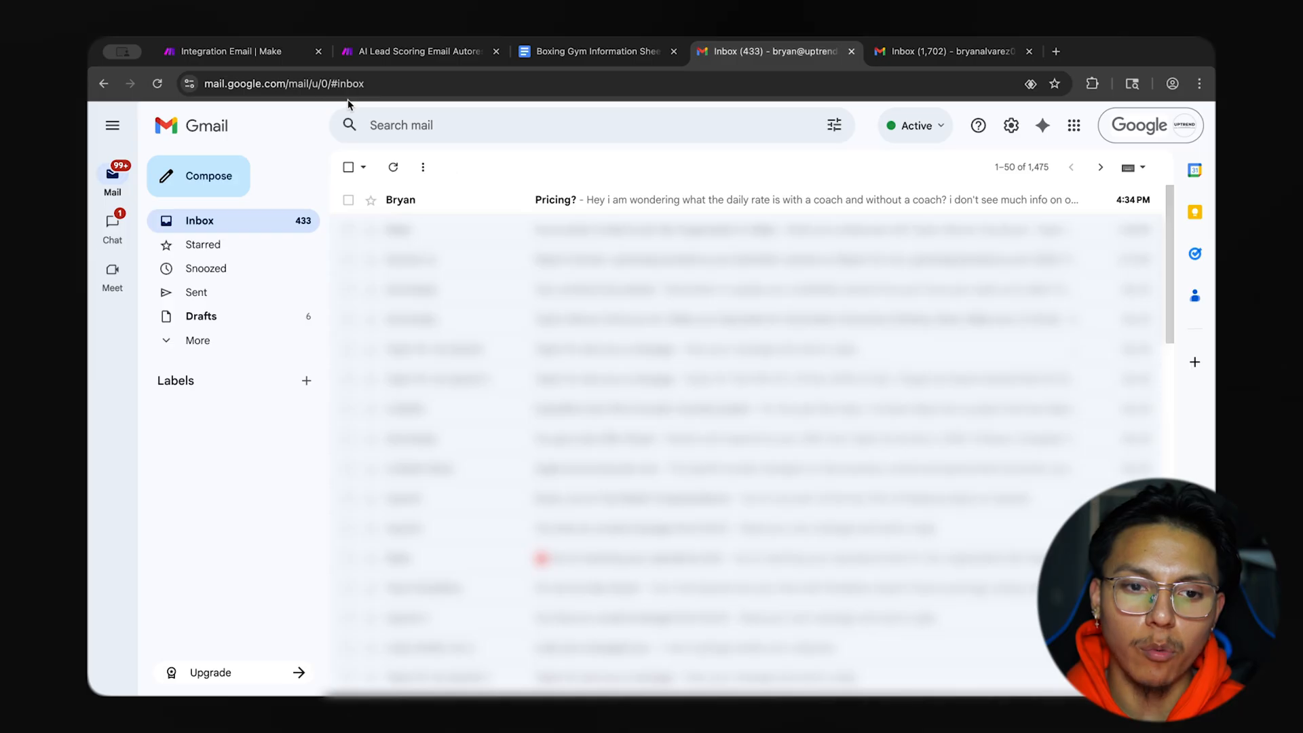
Return to the Make scenario, check the Watch Emails module's settings without changes, and run the scenario once.
click(266, 53)
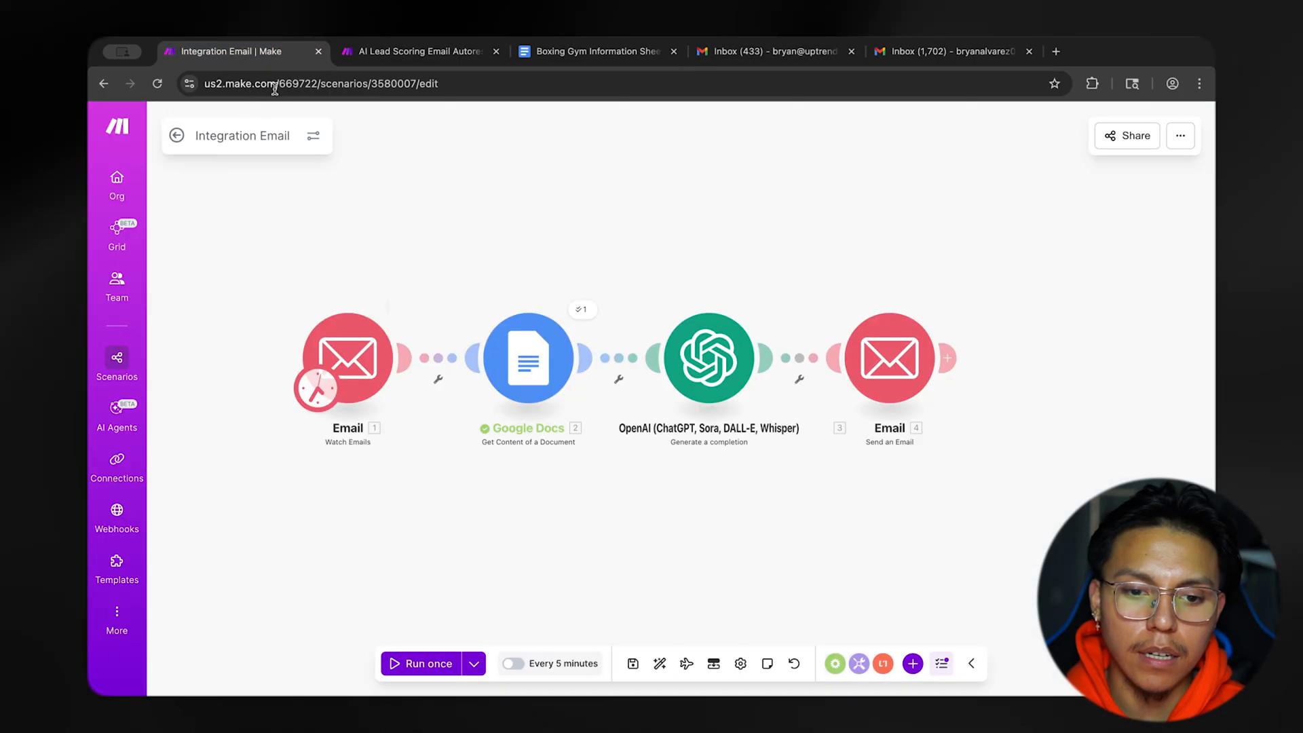
click(356, 363)
scroll(514, 400, down, 1)
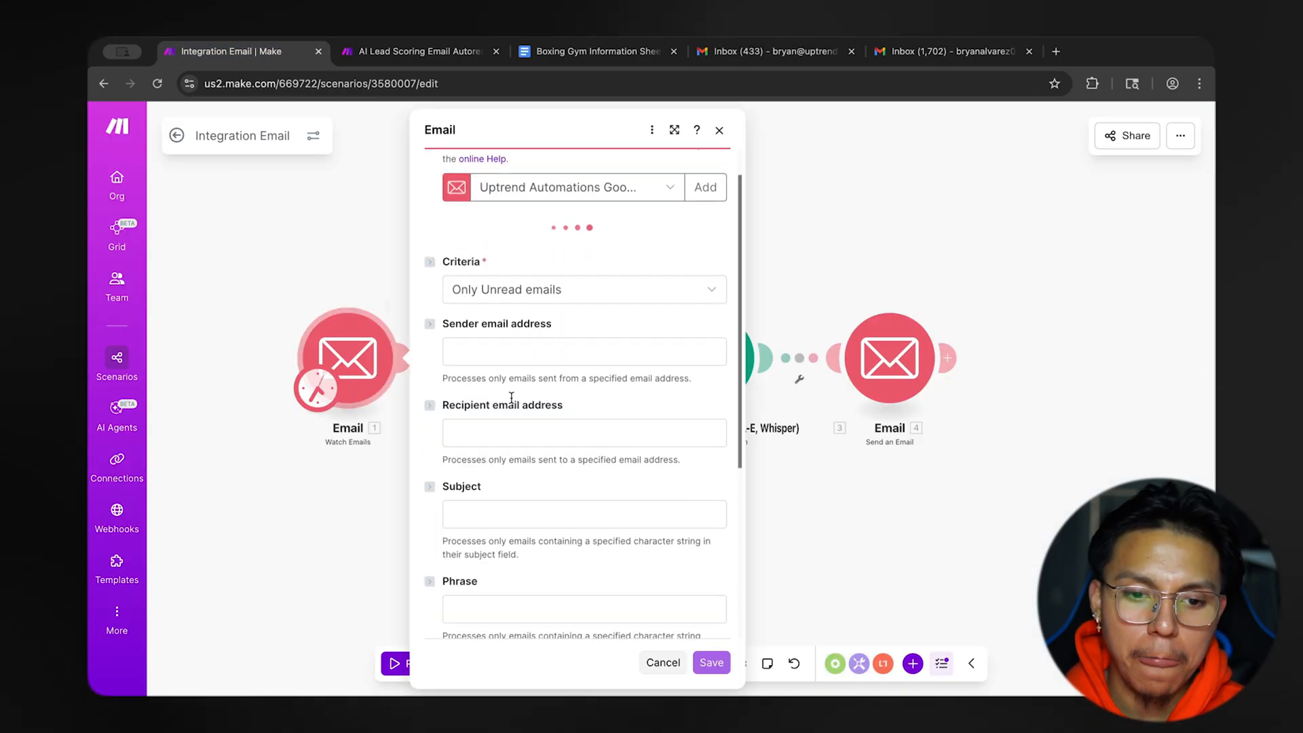
click(385, 500)
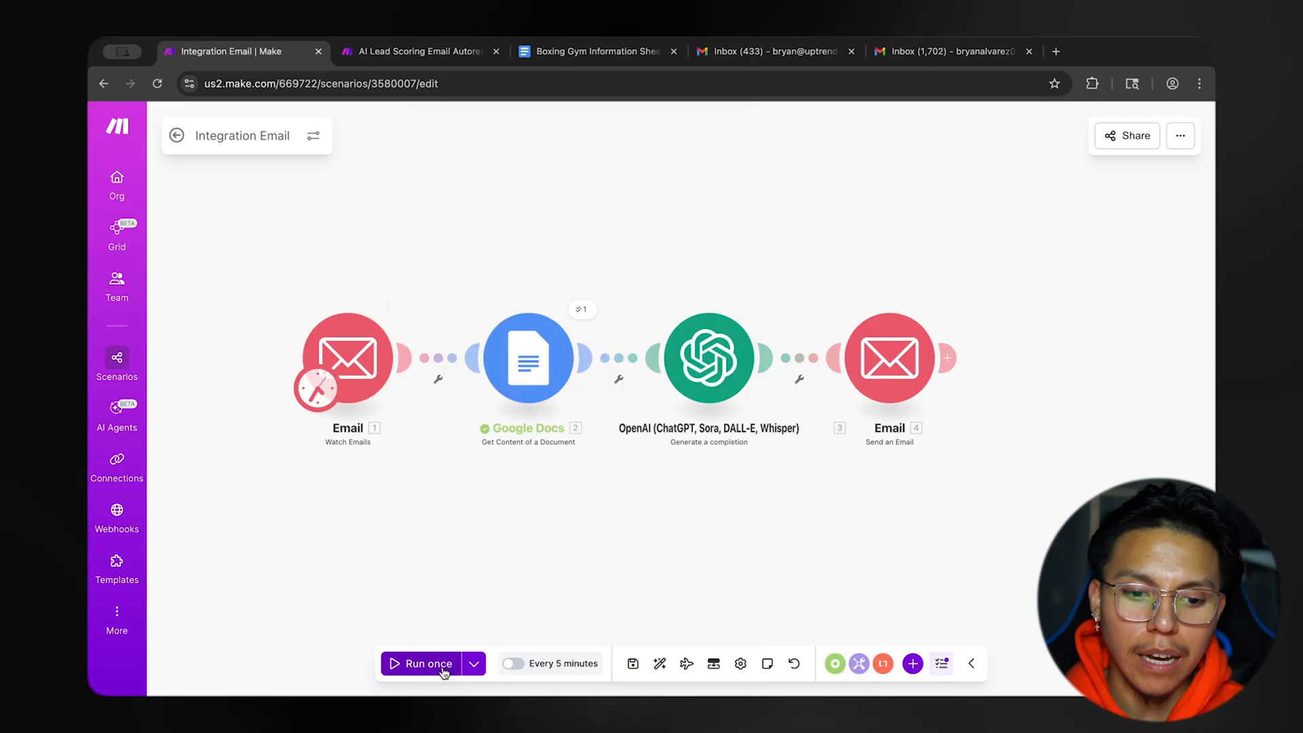
click(441, 668)
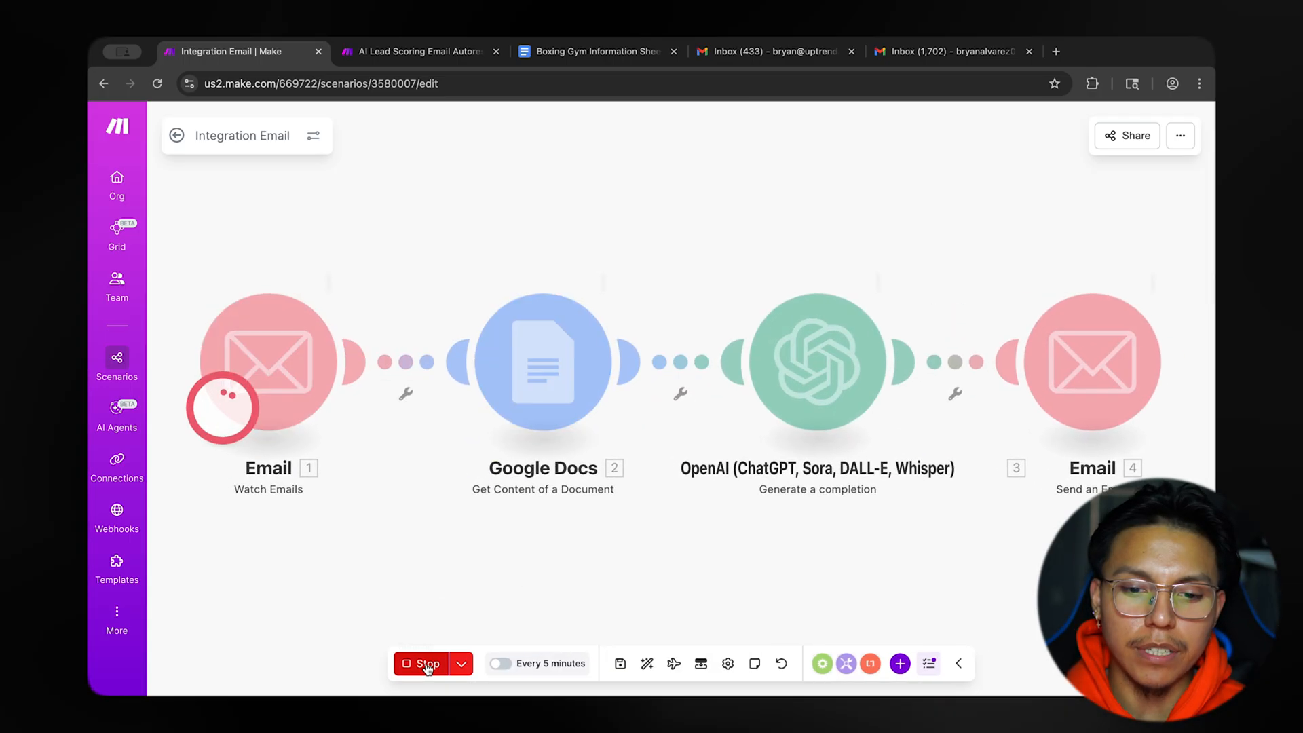
click(440, 665)
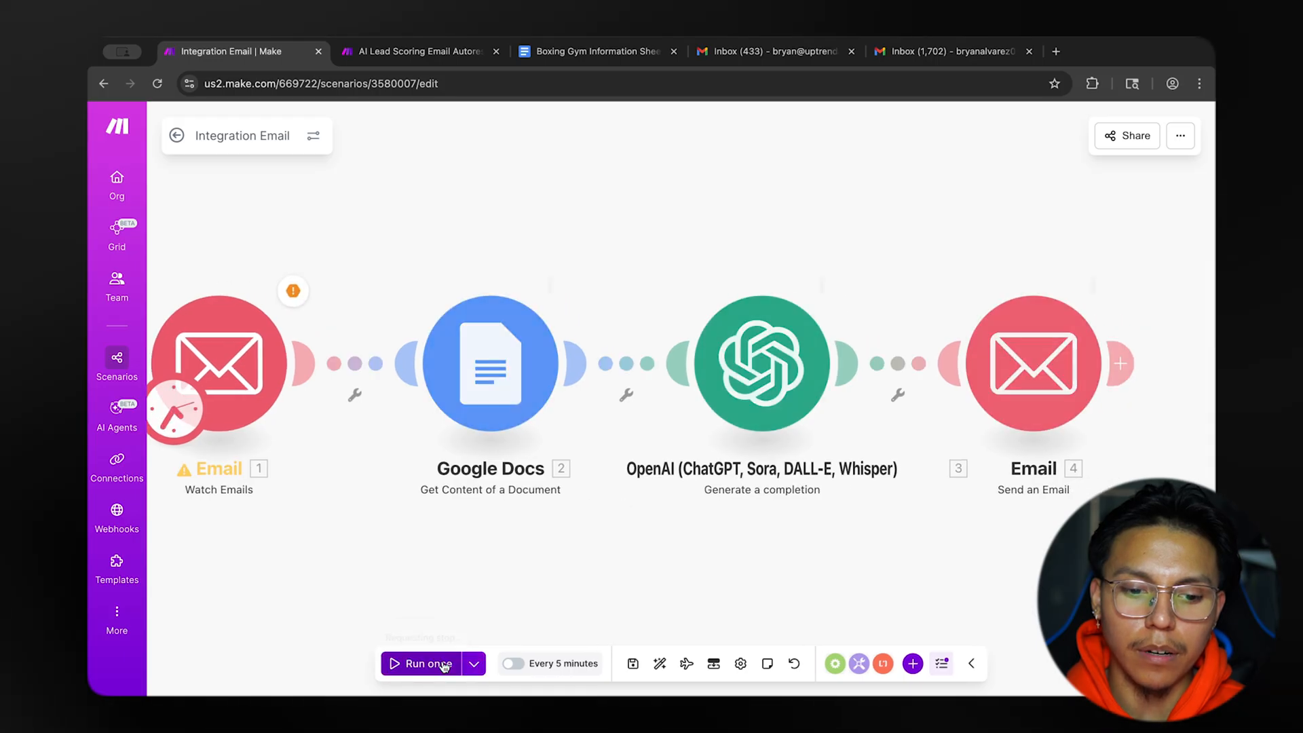
Look over the folder, recipient, subject and content settings of the Send an Email module and close them.
click(957, 402)
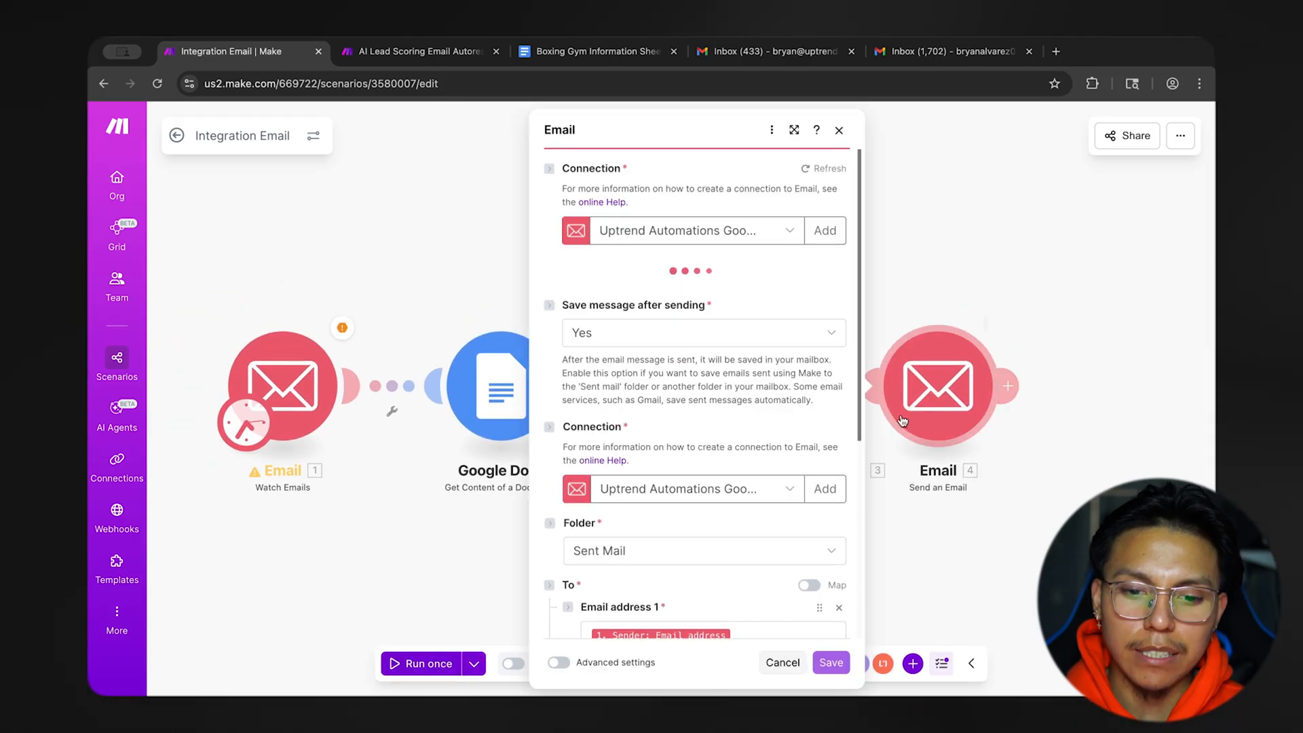
scroll(777, 466, down, 3)
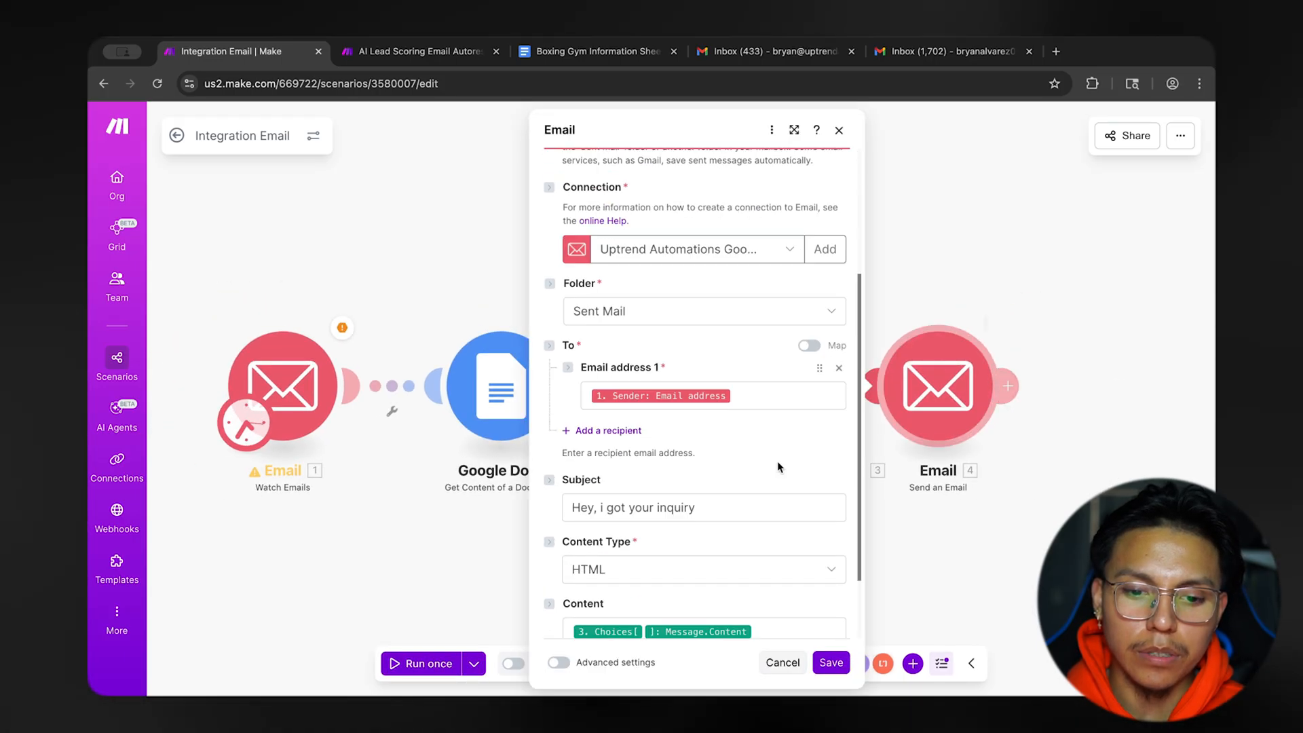
scroll(778, 465, up, 1)
click(960, 293)
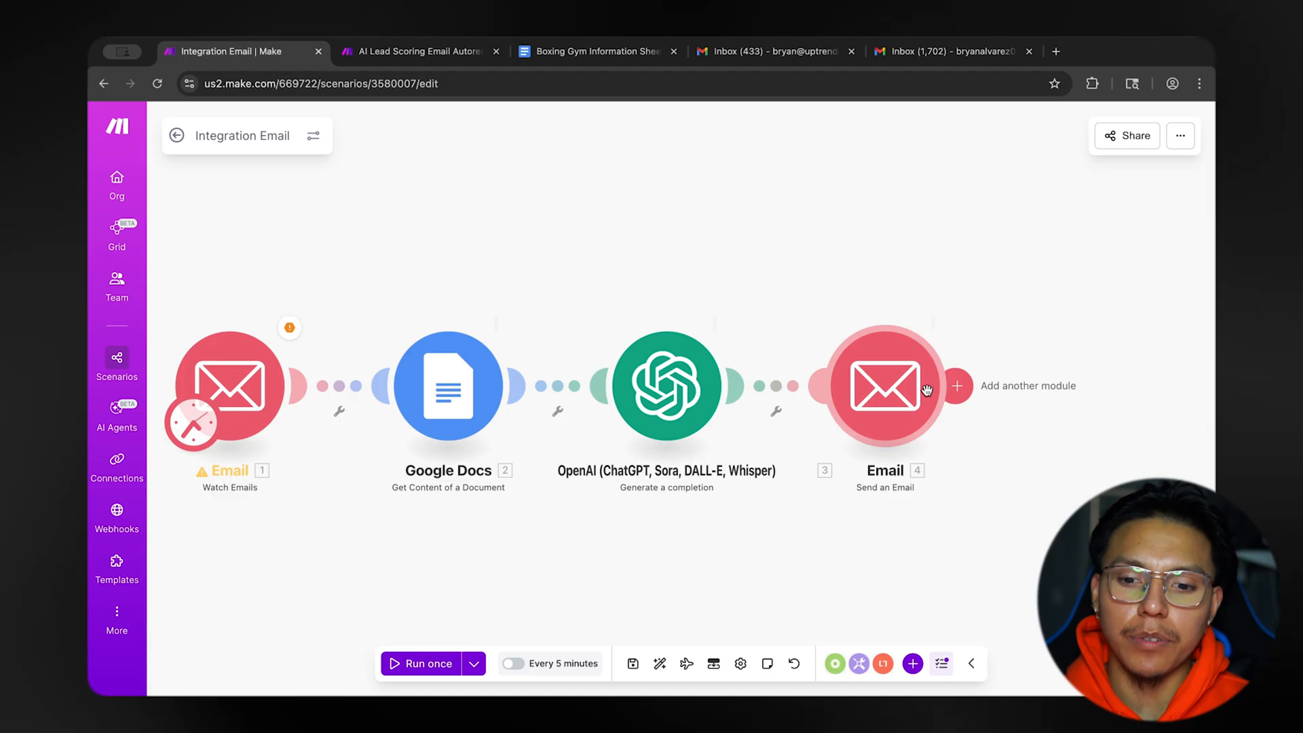
Browse the Gmail app's available actions from a temporary empty module and delete that module.
right_click(836, 303)
click(882, 312)
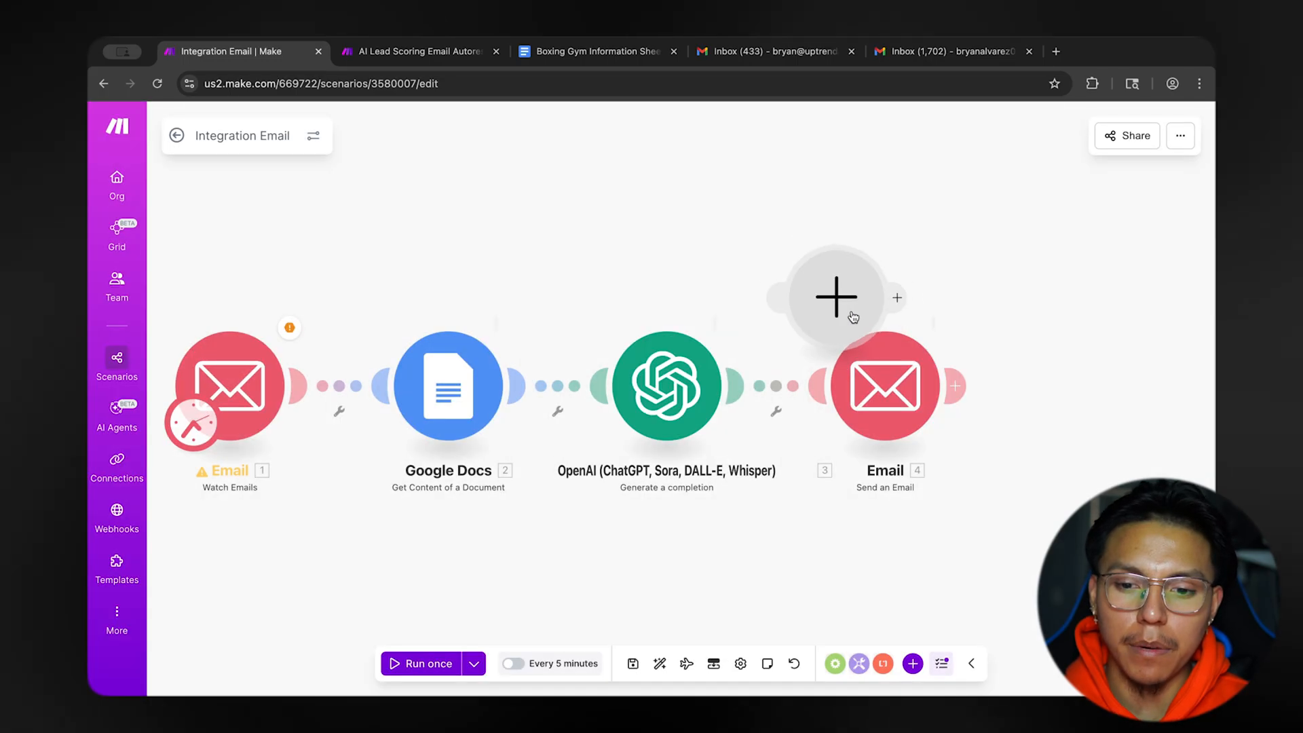
click(848, 302)
text(gmail)
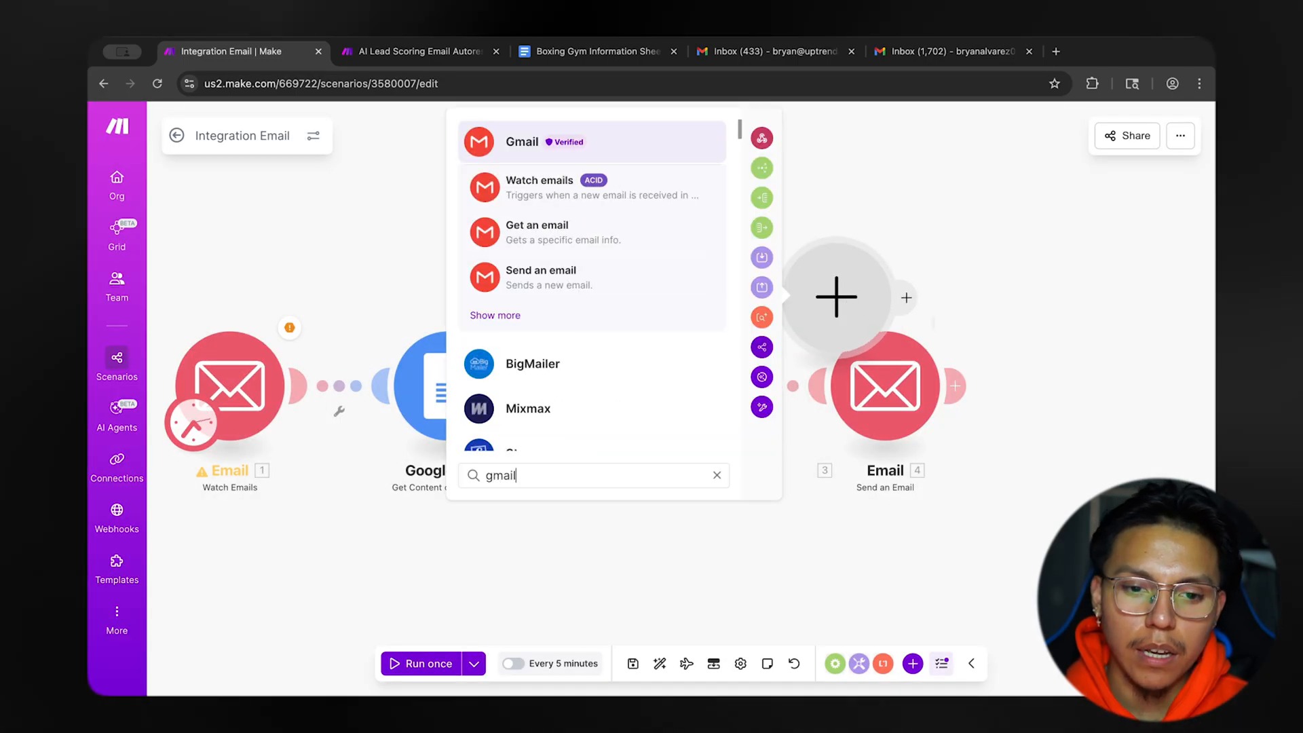
click(608, 154)
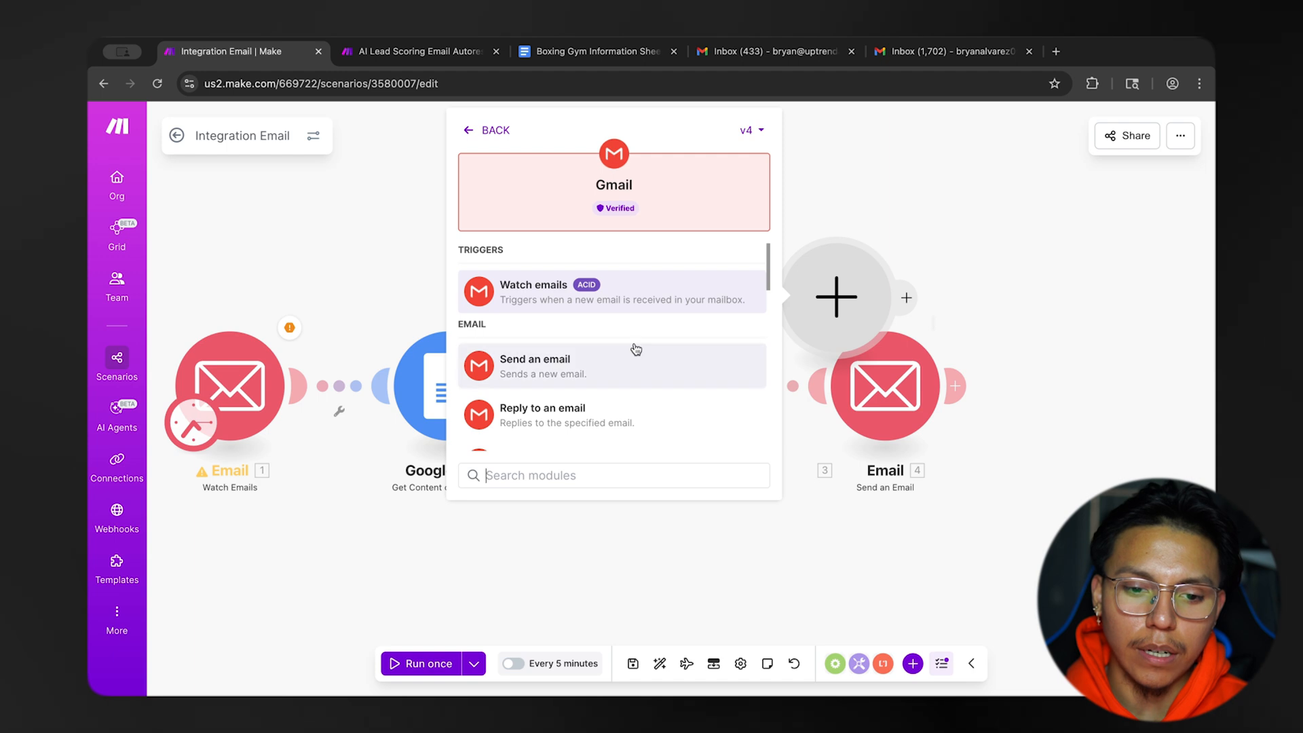
scroll(635, 350, down, 2)
scroll(635, 349, down, 5)
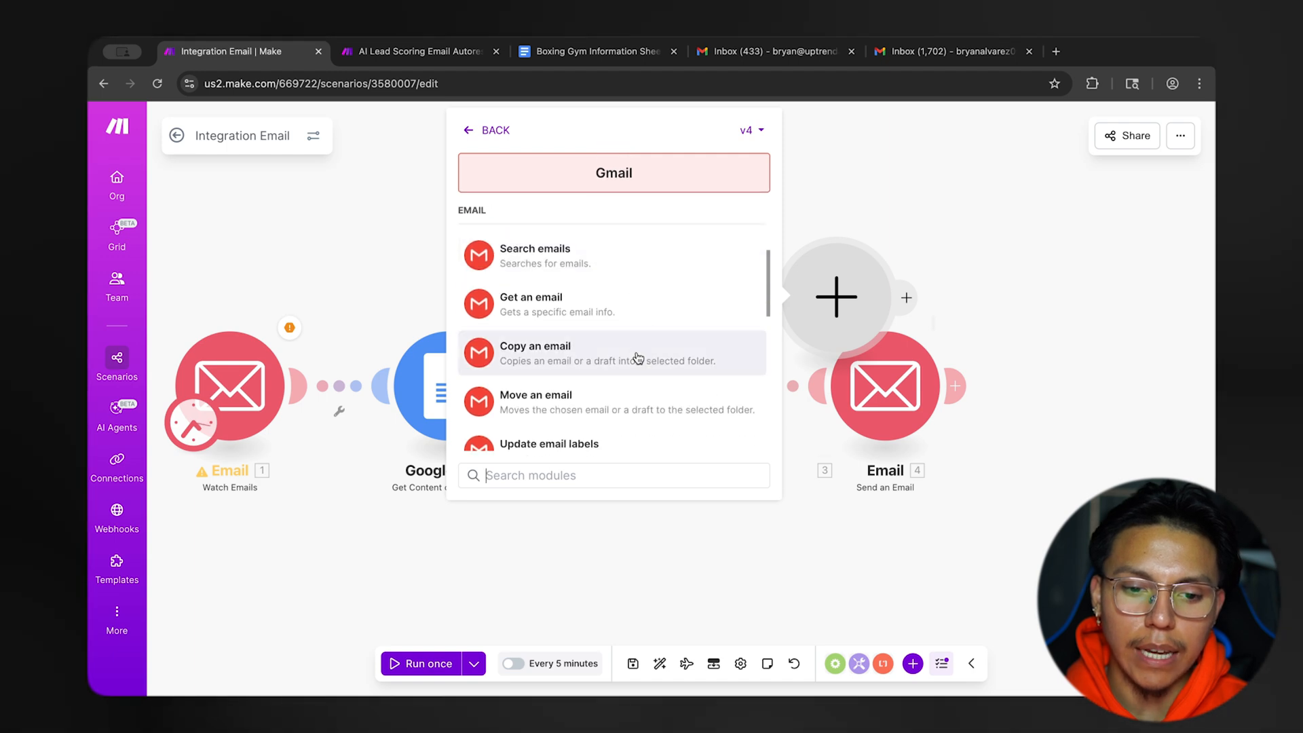
scroll(635, 355, down, 3)
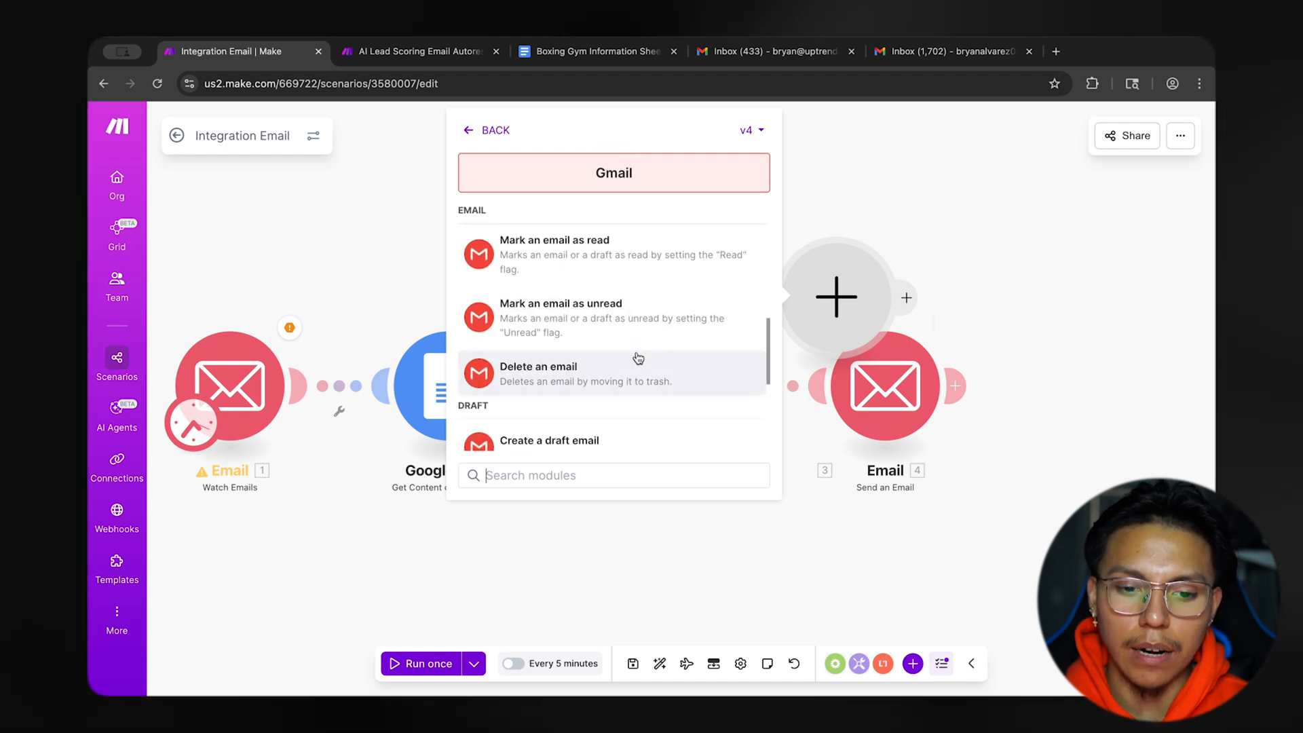
scroll(577, 312, up, 8)
click(342, 244)
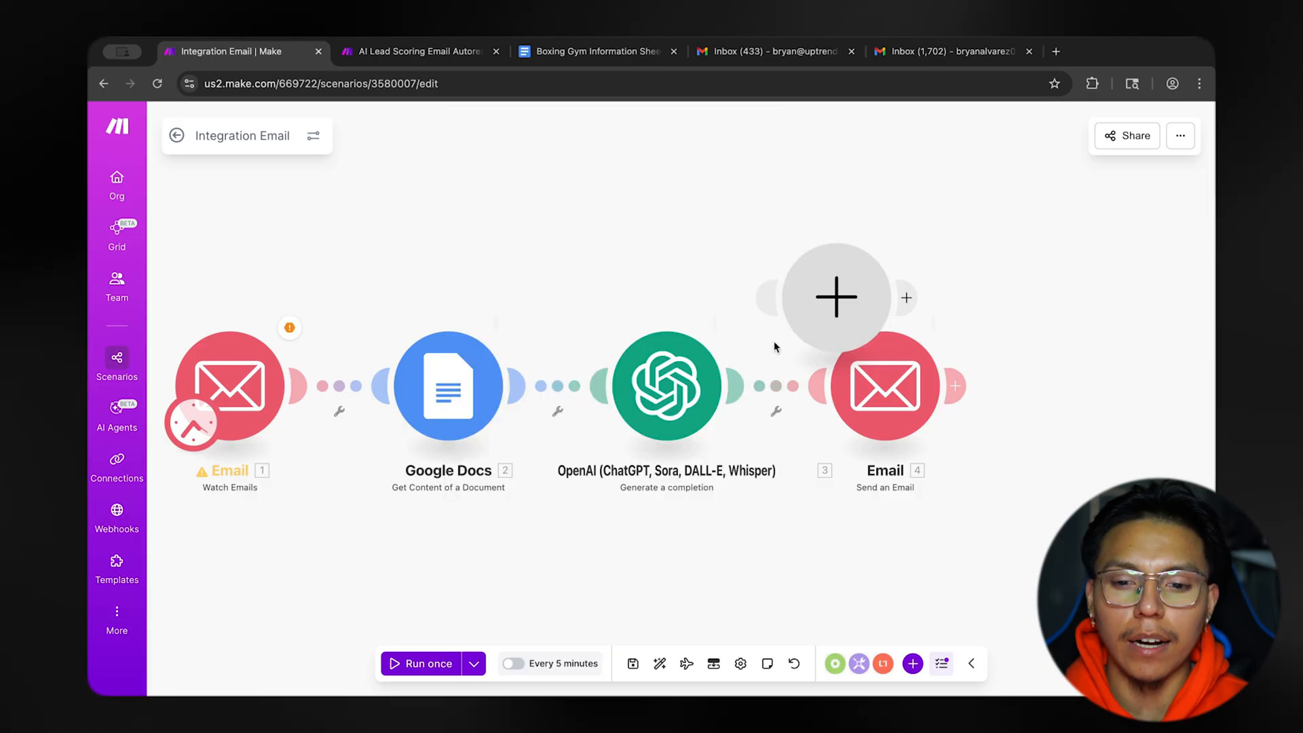
right_click(866, 297)
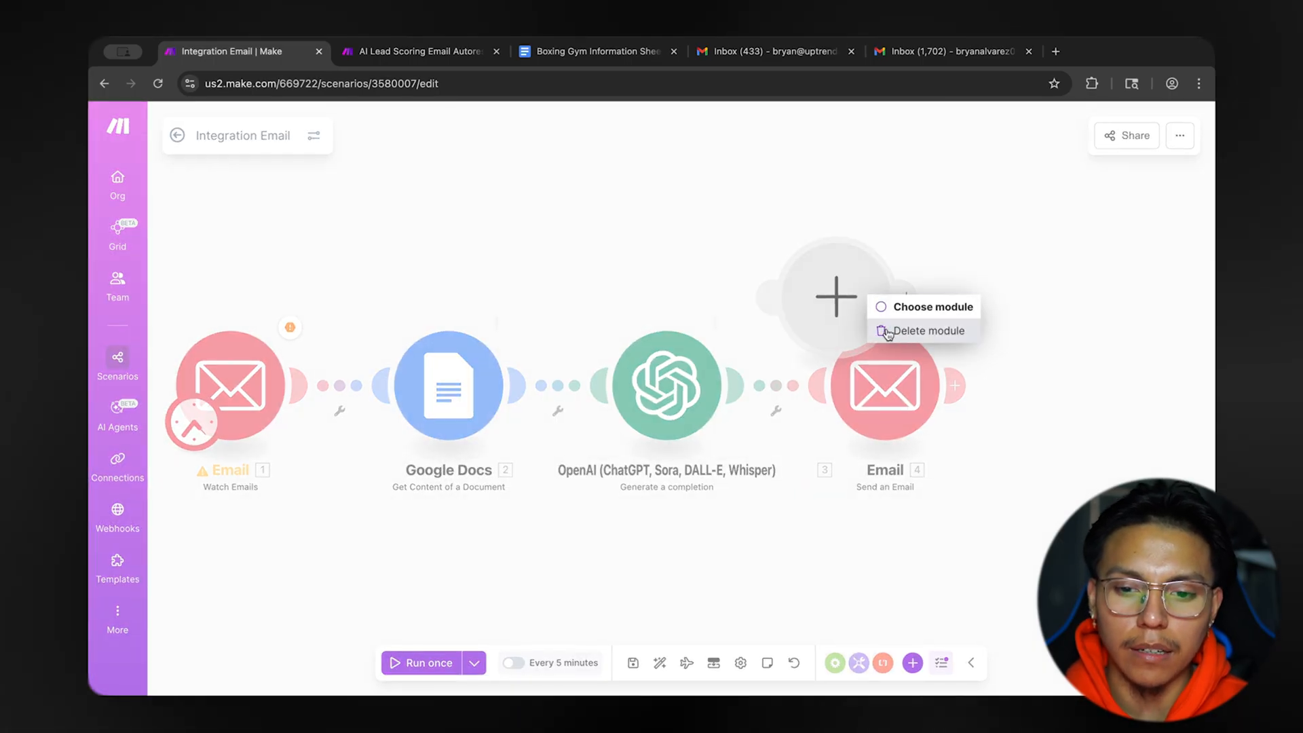
click(924, 328)
Check the Send an Email module's settings and browse the built-in Email app's actions without adding a module.
click(877, 379)
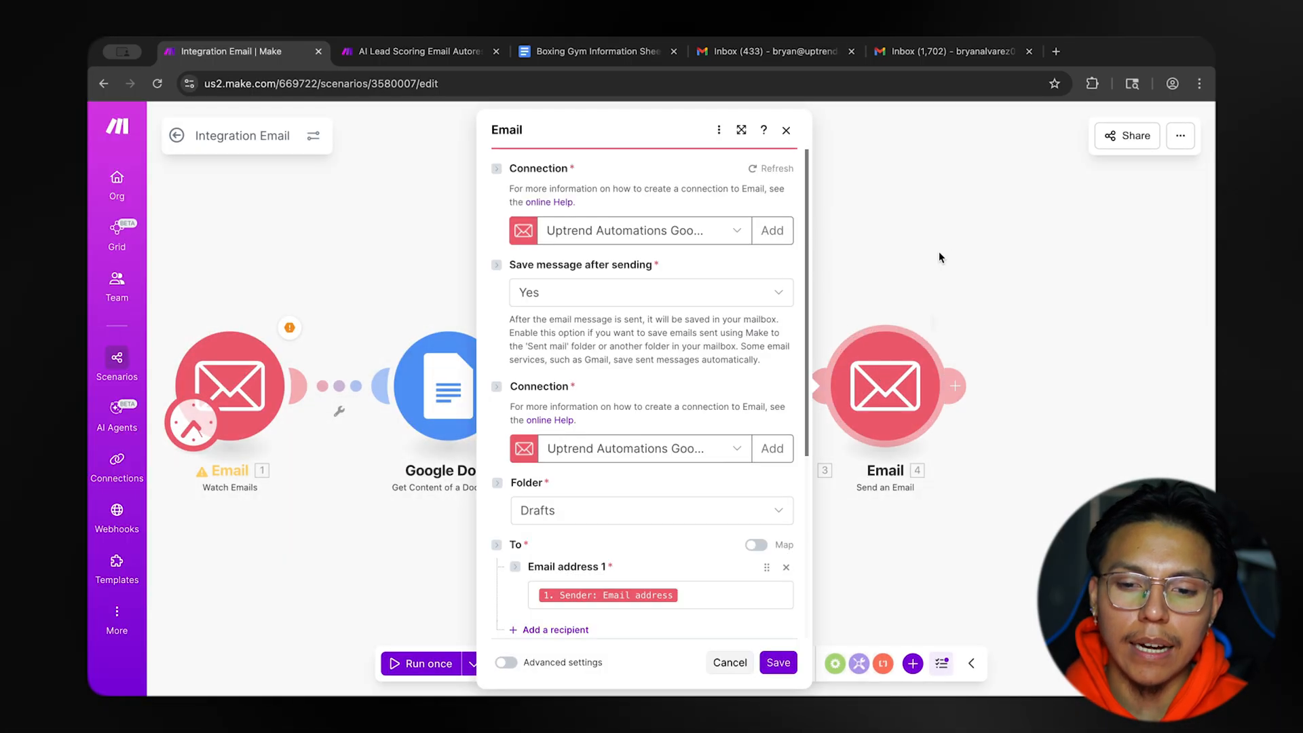
click(938, 251)
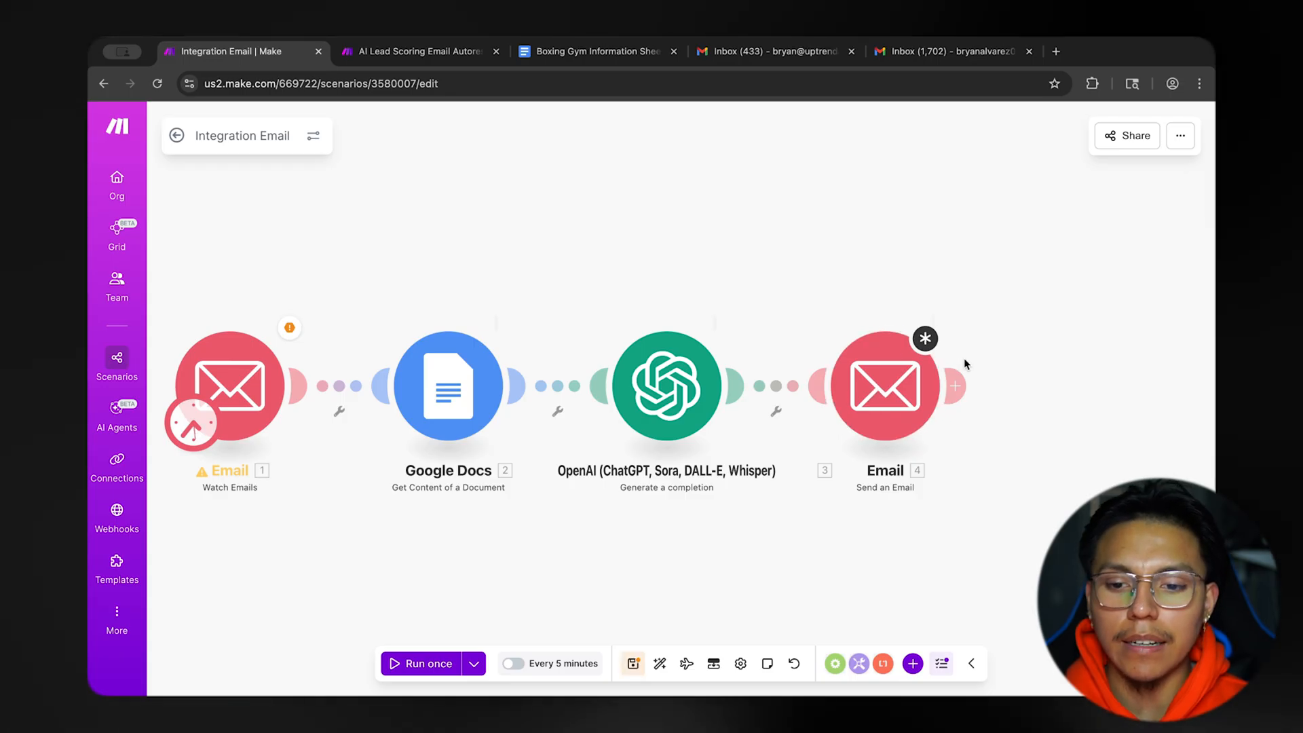
click(959, 384)
click(789, 258)
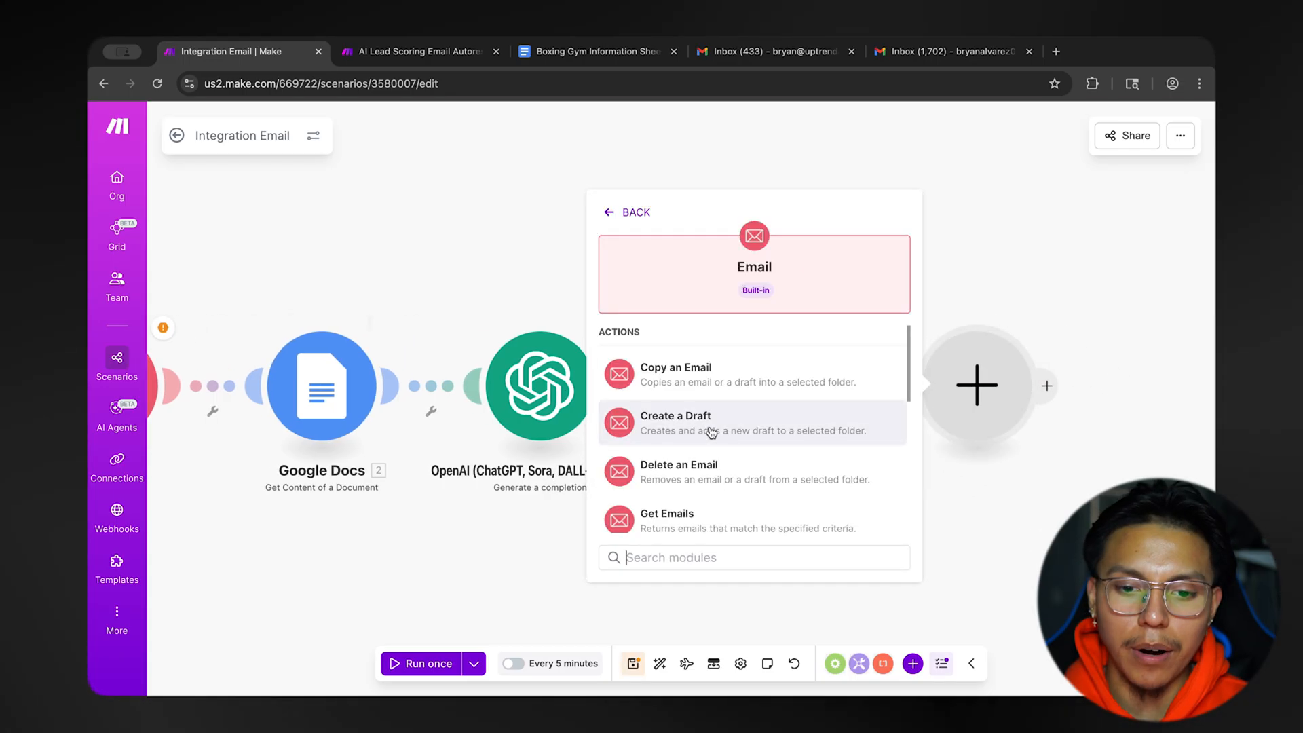
scroll(705, 431, down, 1)
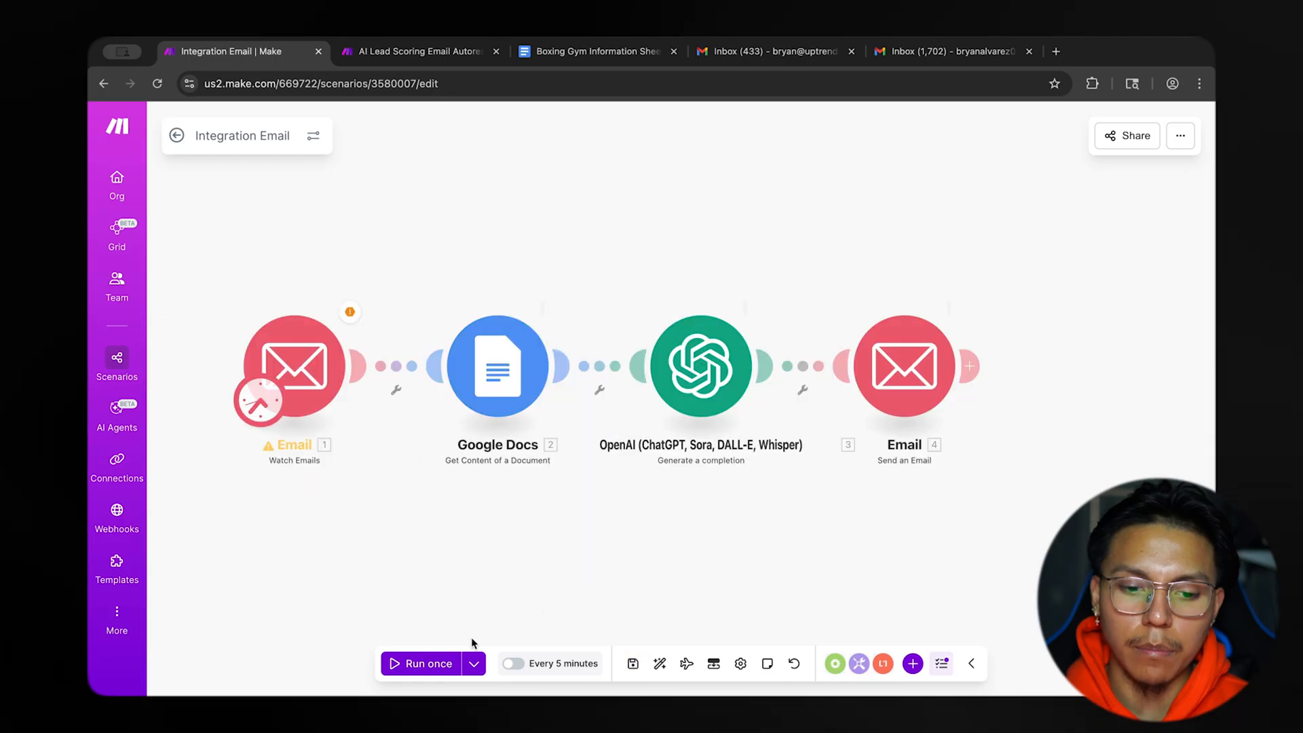
Run the scenario once, and set the Watch Emails module to start from the selected "Pricing?" email.
click(421, 663)
scroll(367, 380, up, 3)
right_click(292, 346)
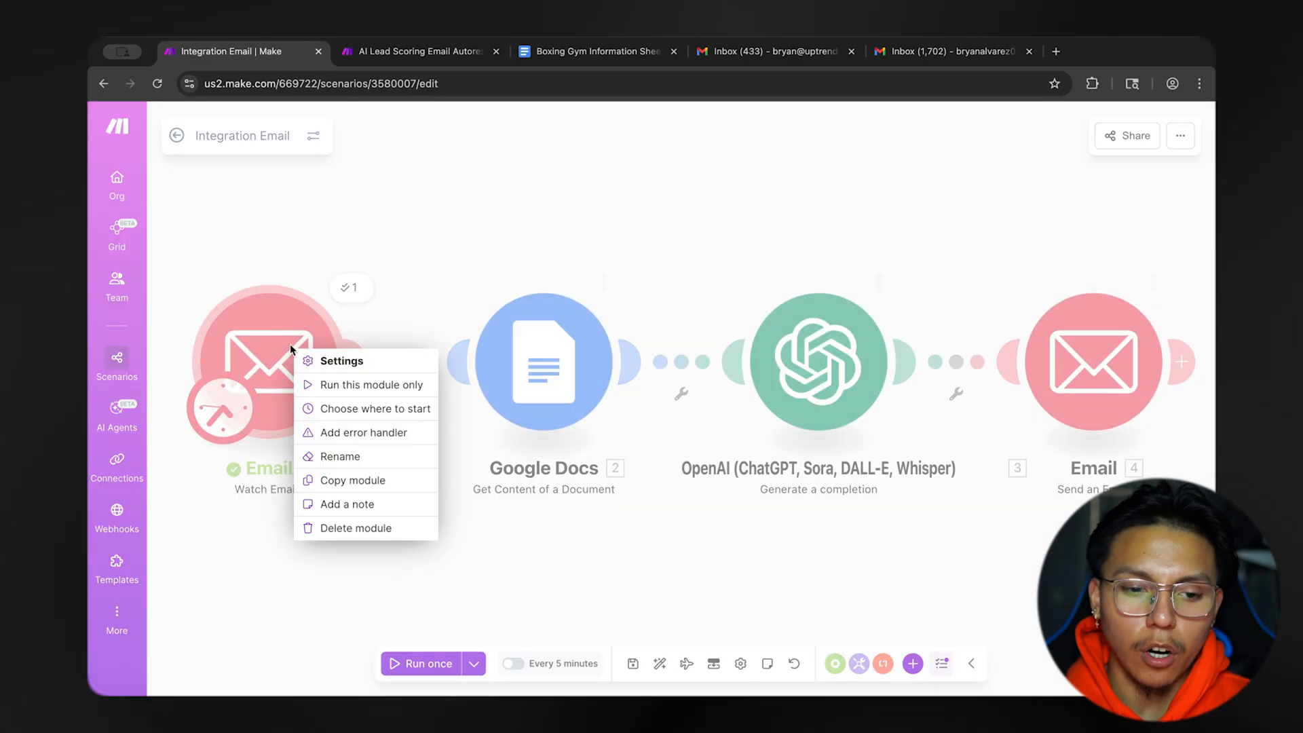
click(386, 411)
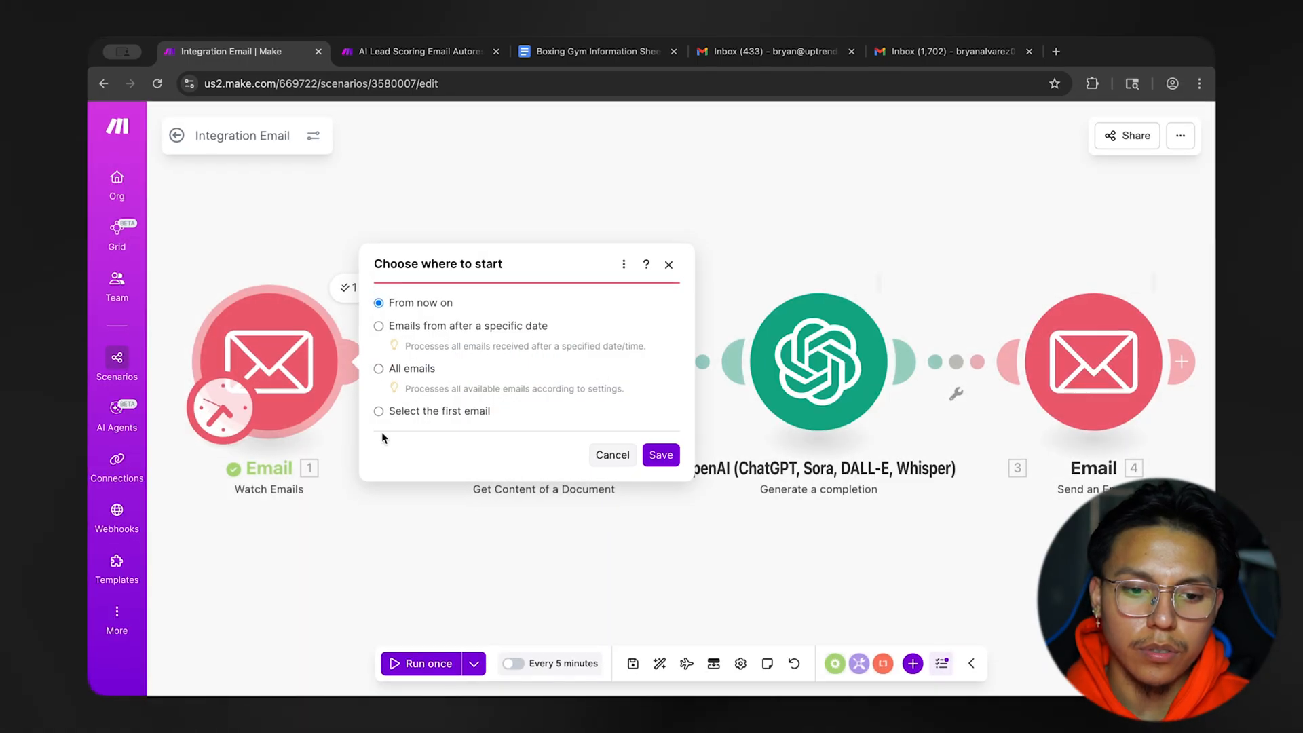
click(380, 409)
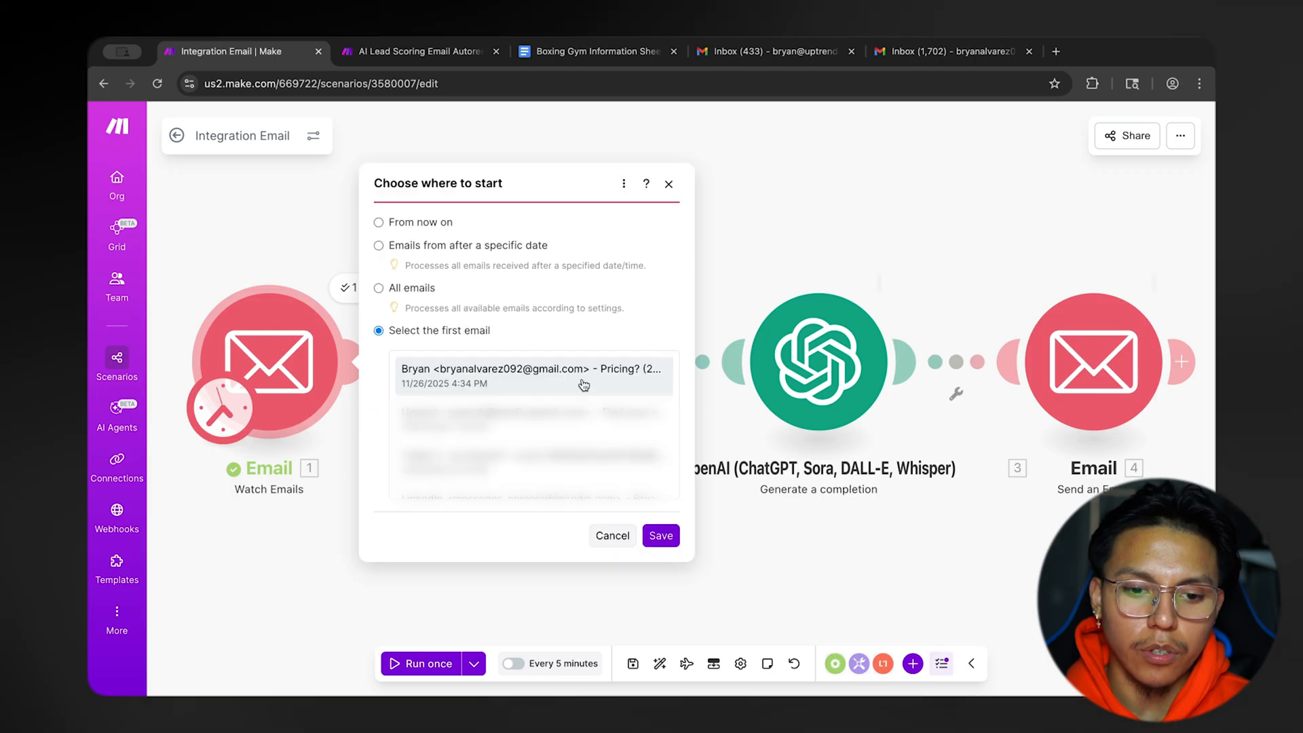
click(584, 384)
click(660, 536)
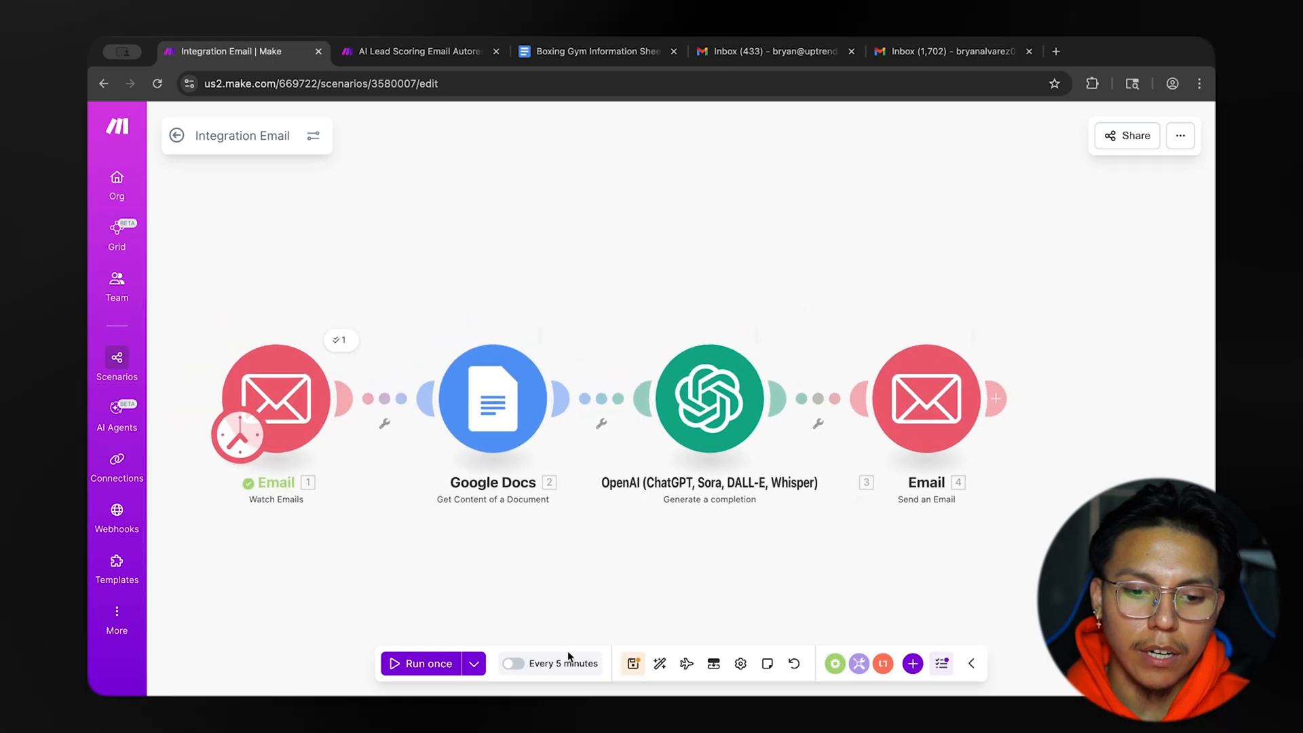
Save and run the scenario once, and open the "Hey, i got your inquiry" reply in the customer's Gmail inbox.
click(634, 663)
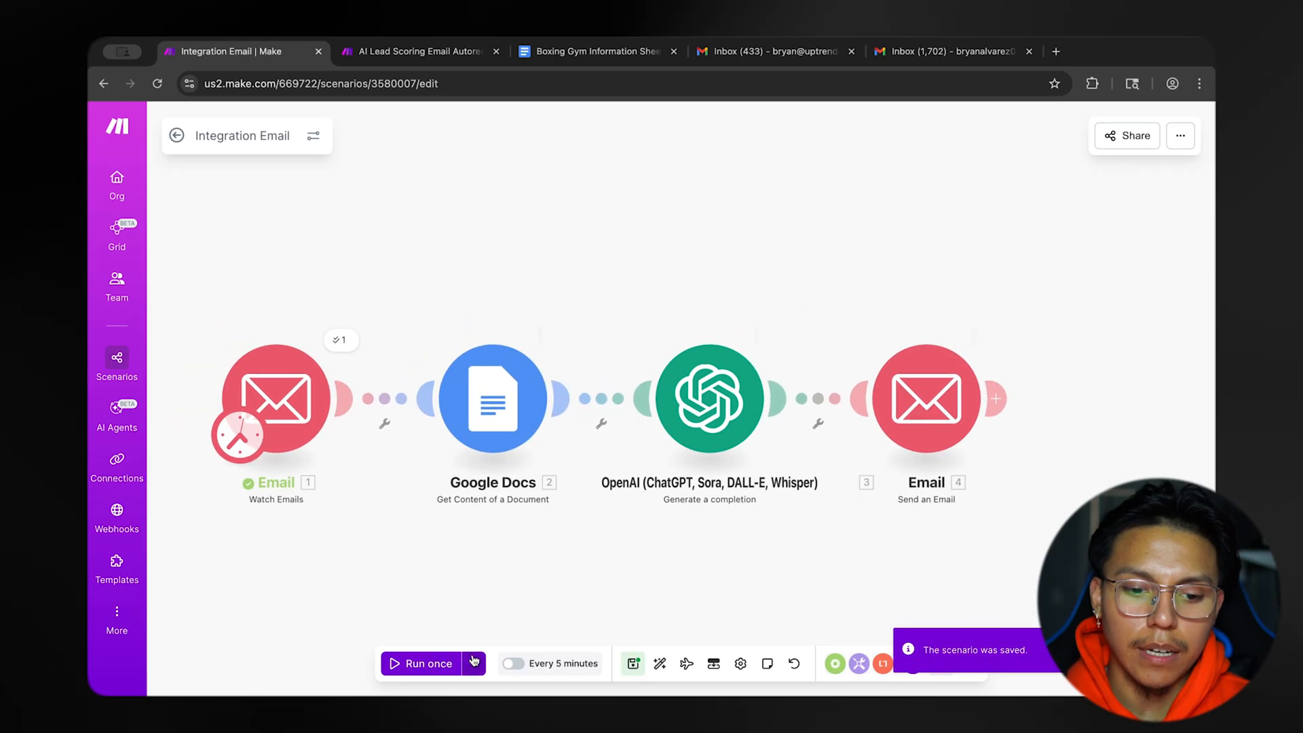
click(447, 668)
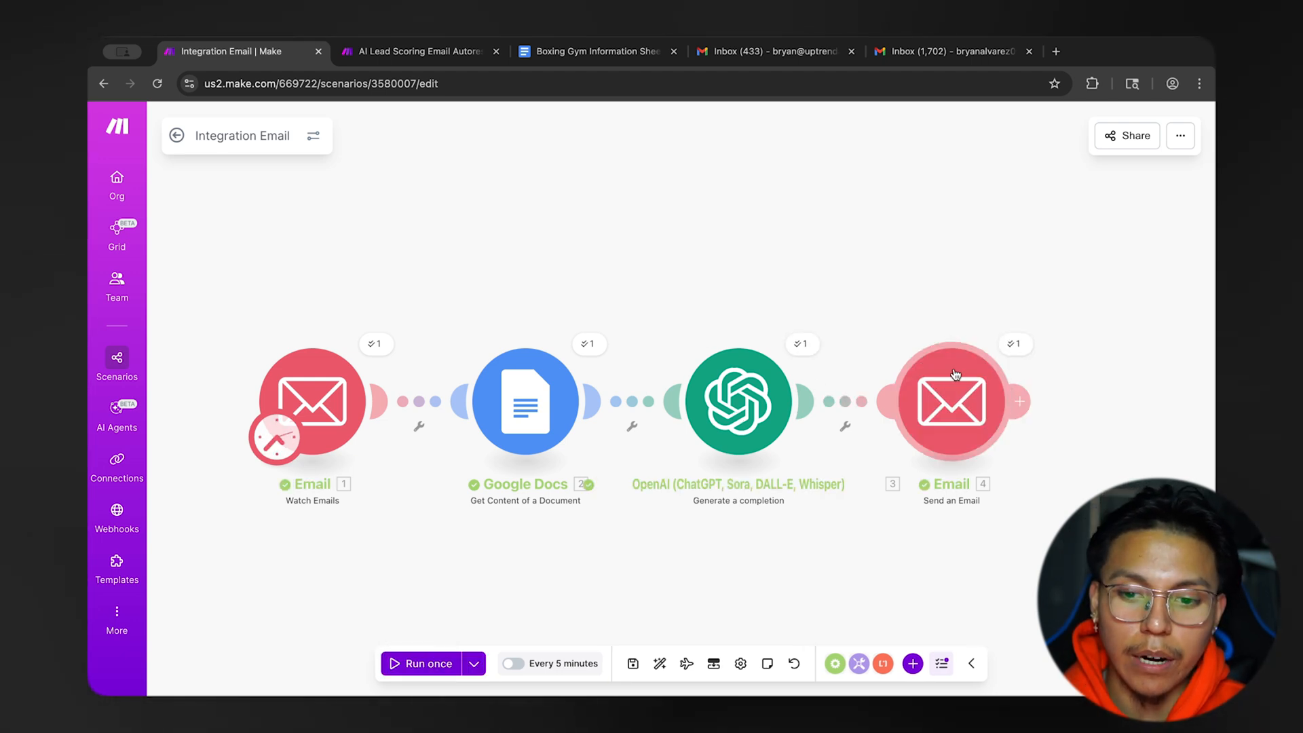
click(940, 52)
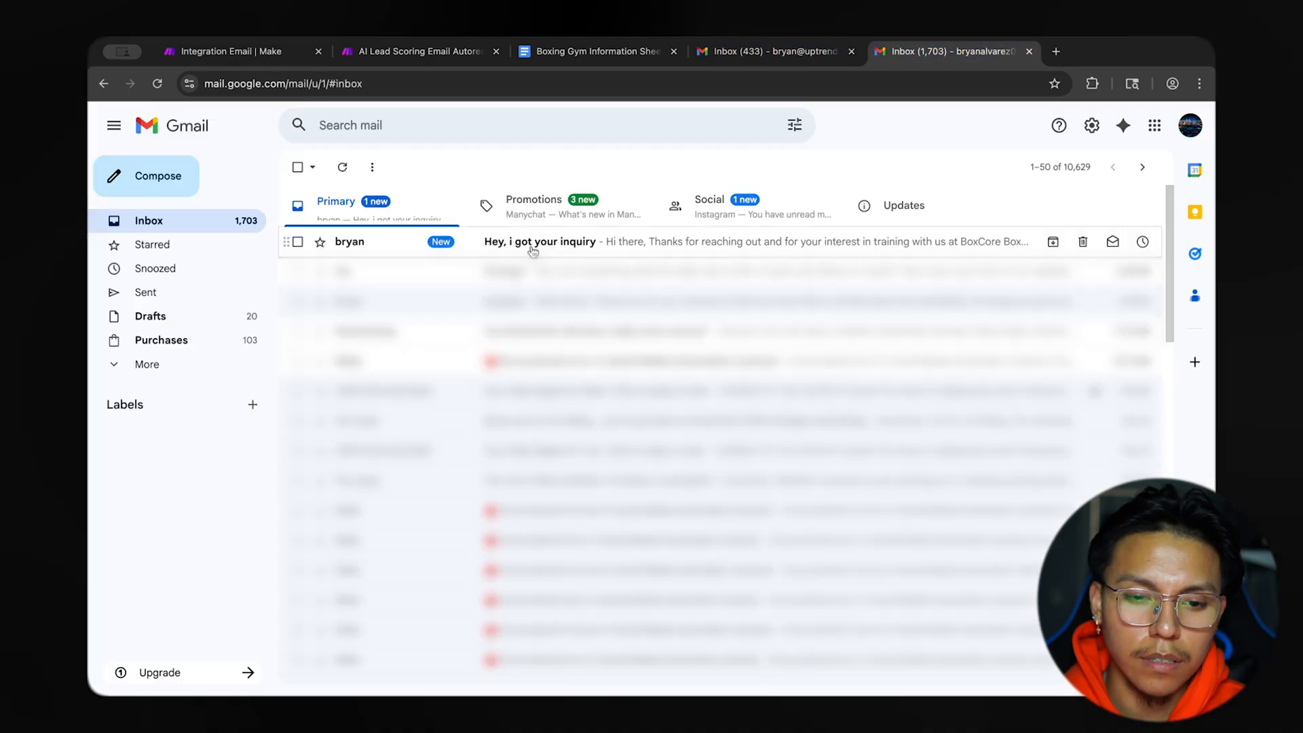
click(613, 243)
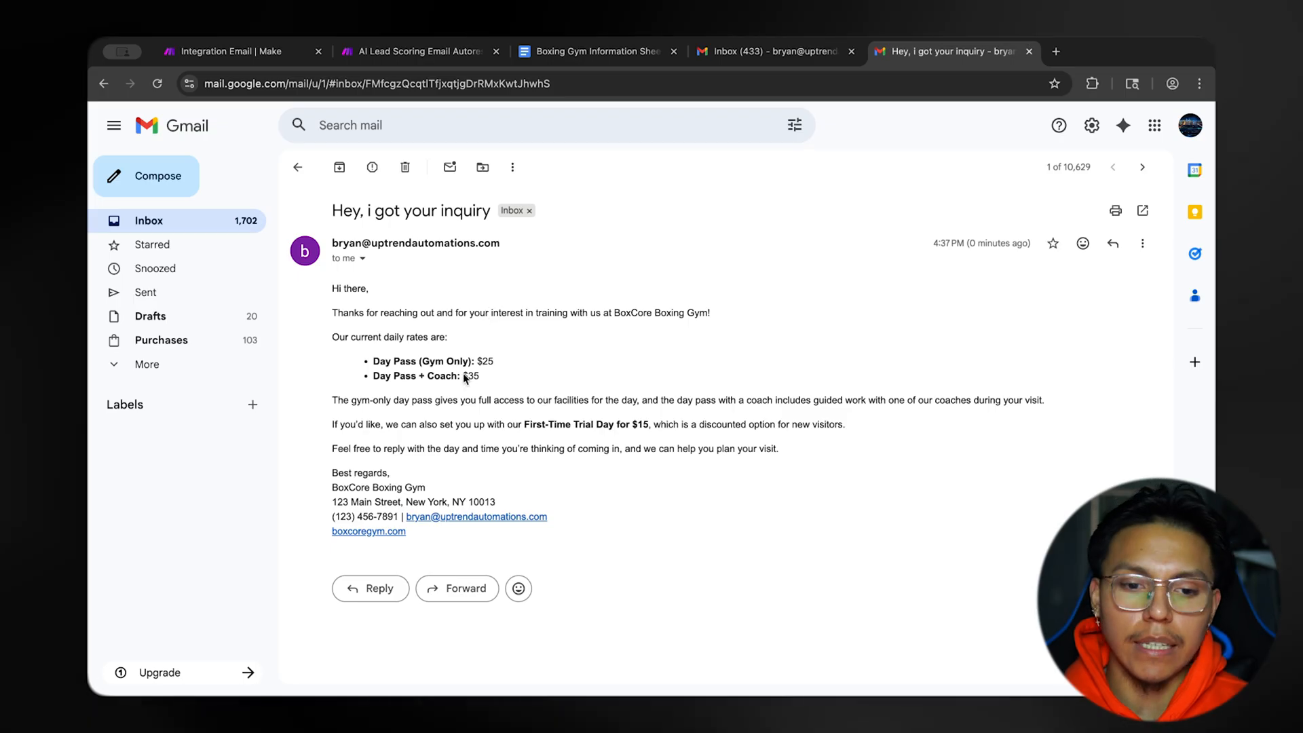
Examine the HTML paragraph and list tags in the Result output of the OpenAI module's run in Make.
click(224, 51)
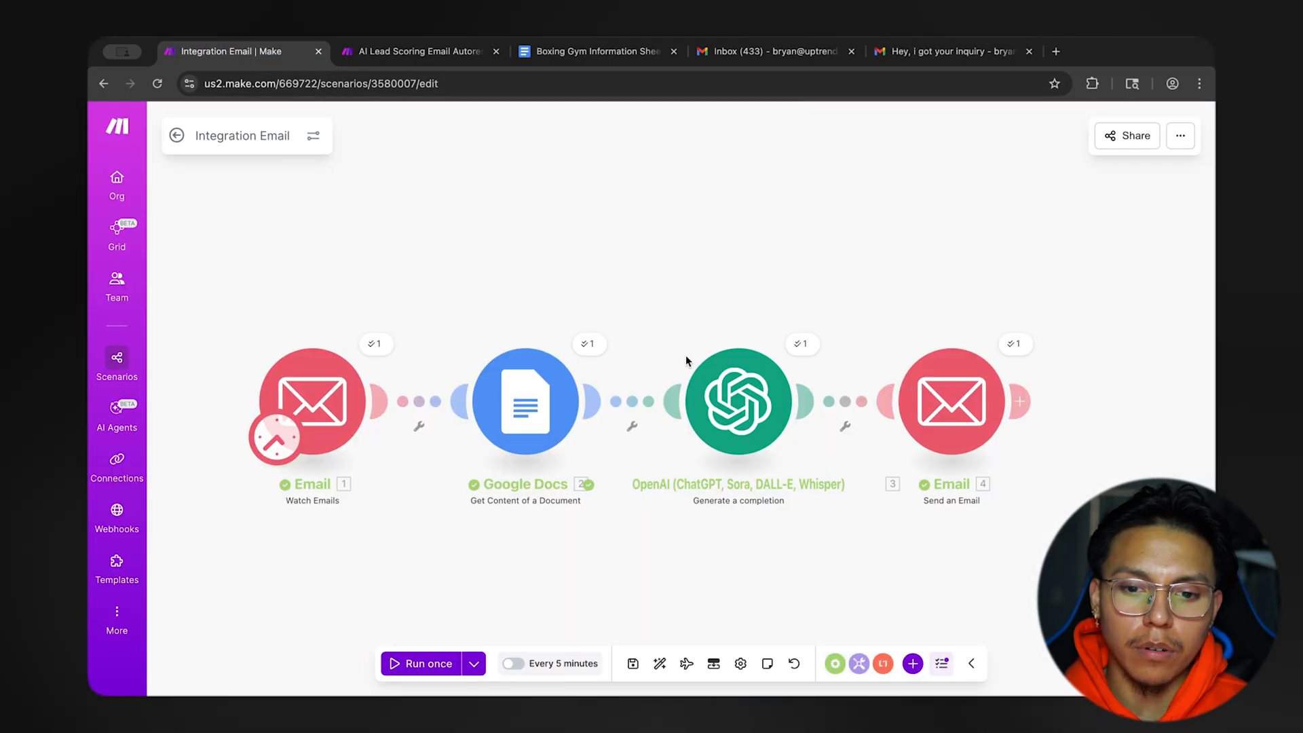
click(752, 290)
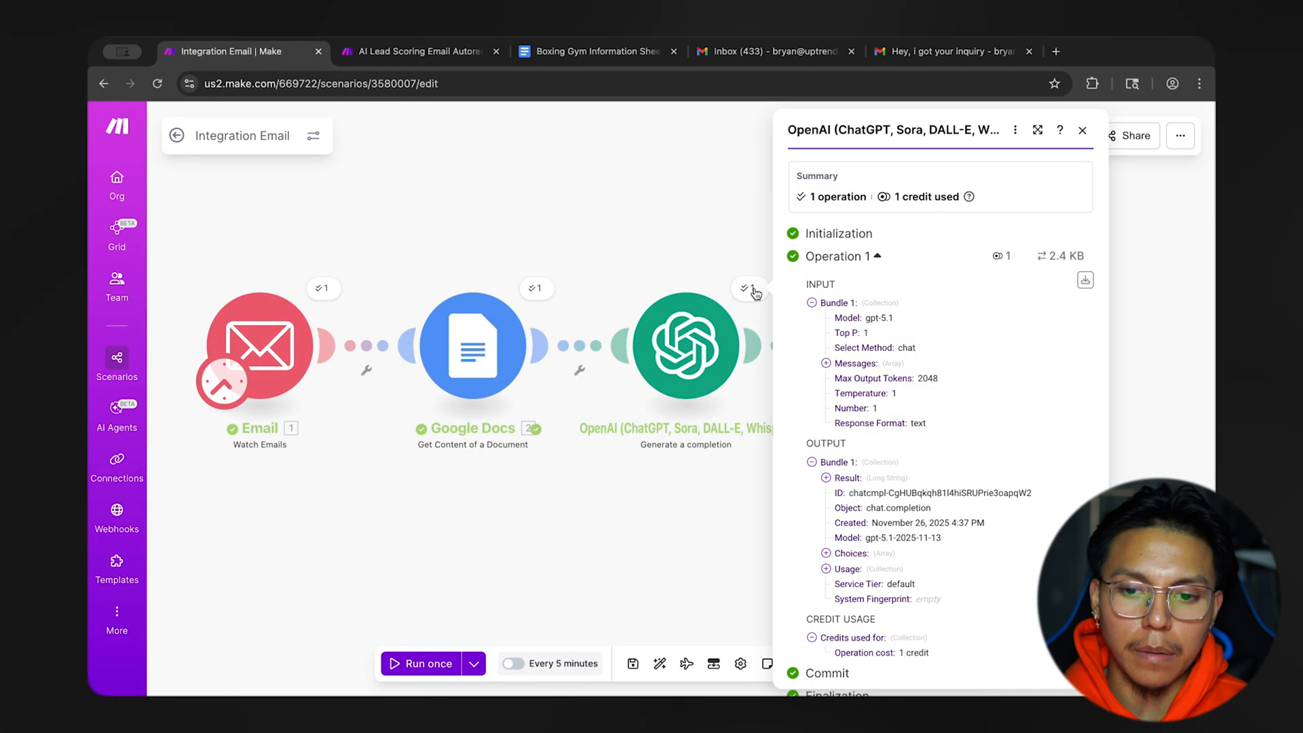
click(847, 478)
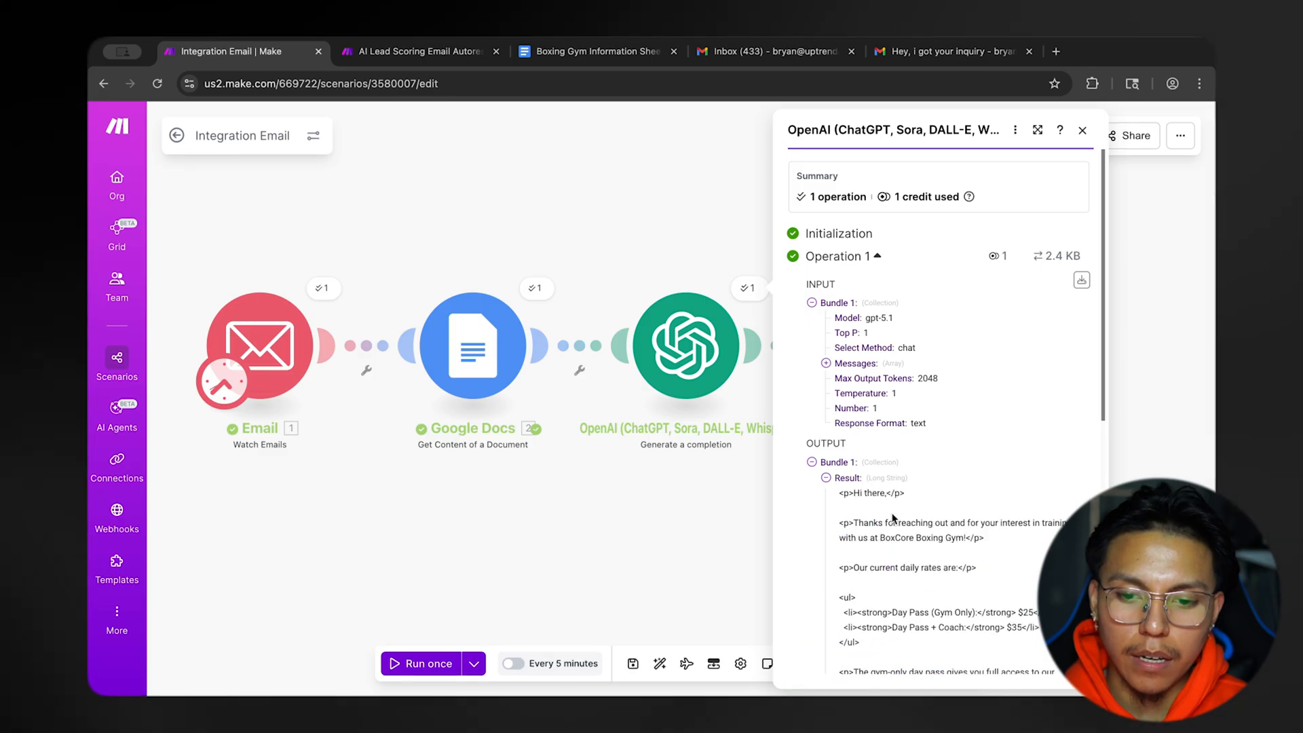
scroll(883, 509, down, 3)
scroll(893, 519, down, 1)
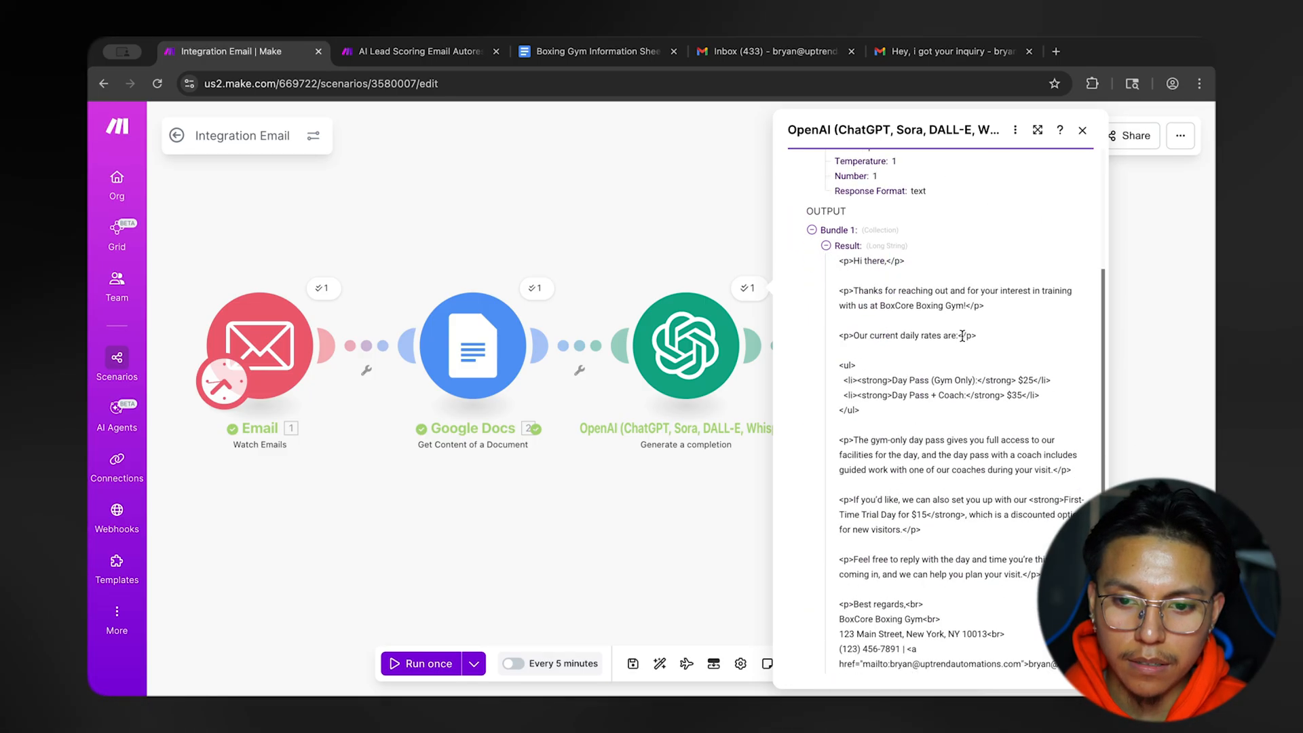
double_click(850, 380)
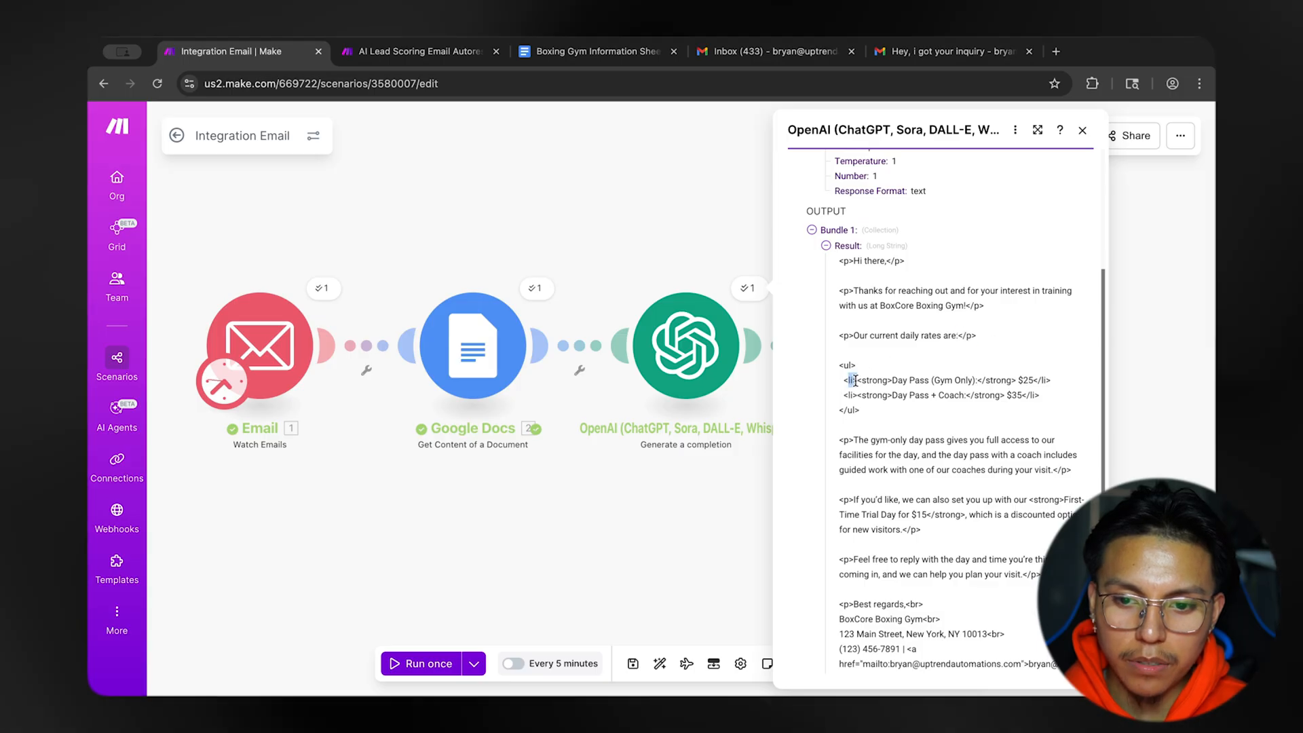
Compare the reply's formatting in Gmail with the content type and content settings of the Send an Email module.
click(948, 54)
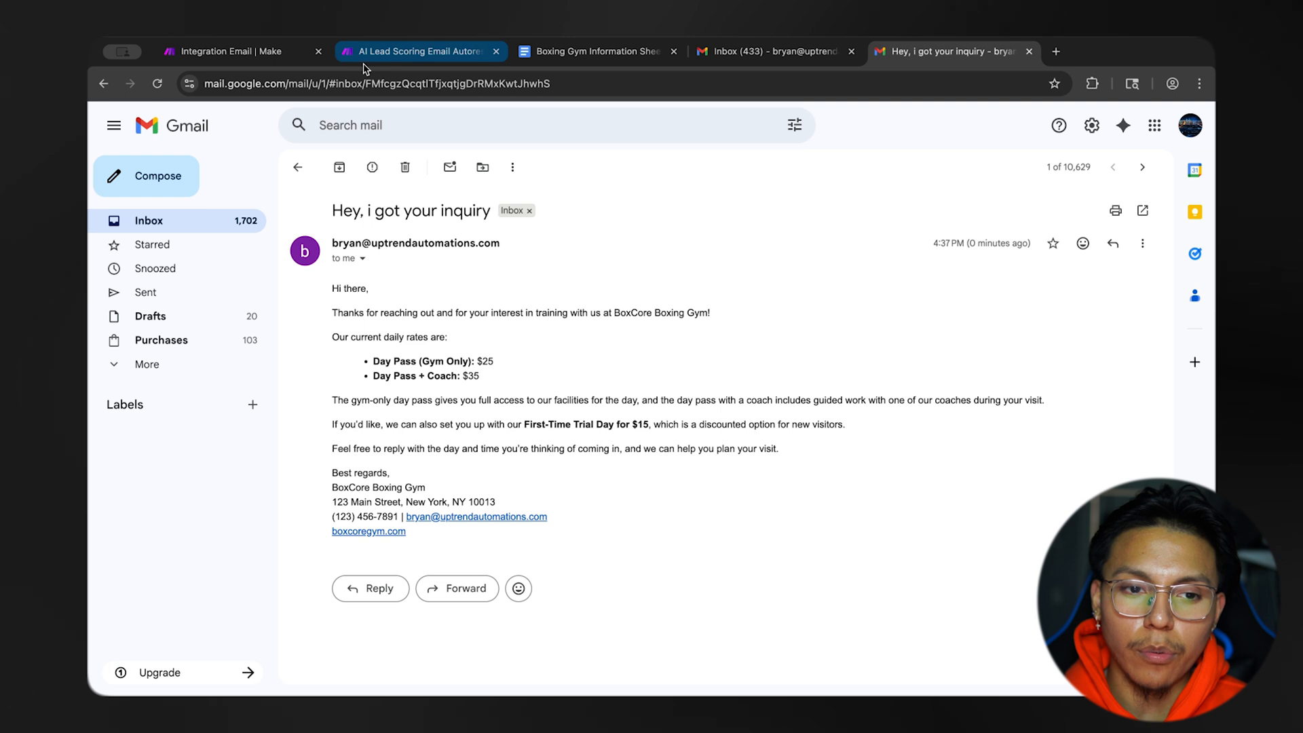
click(258, 58)
click(568, 213)
click(899, 346)
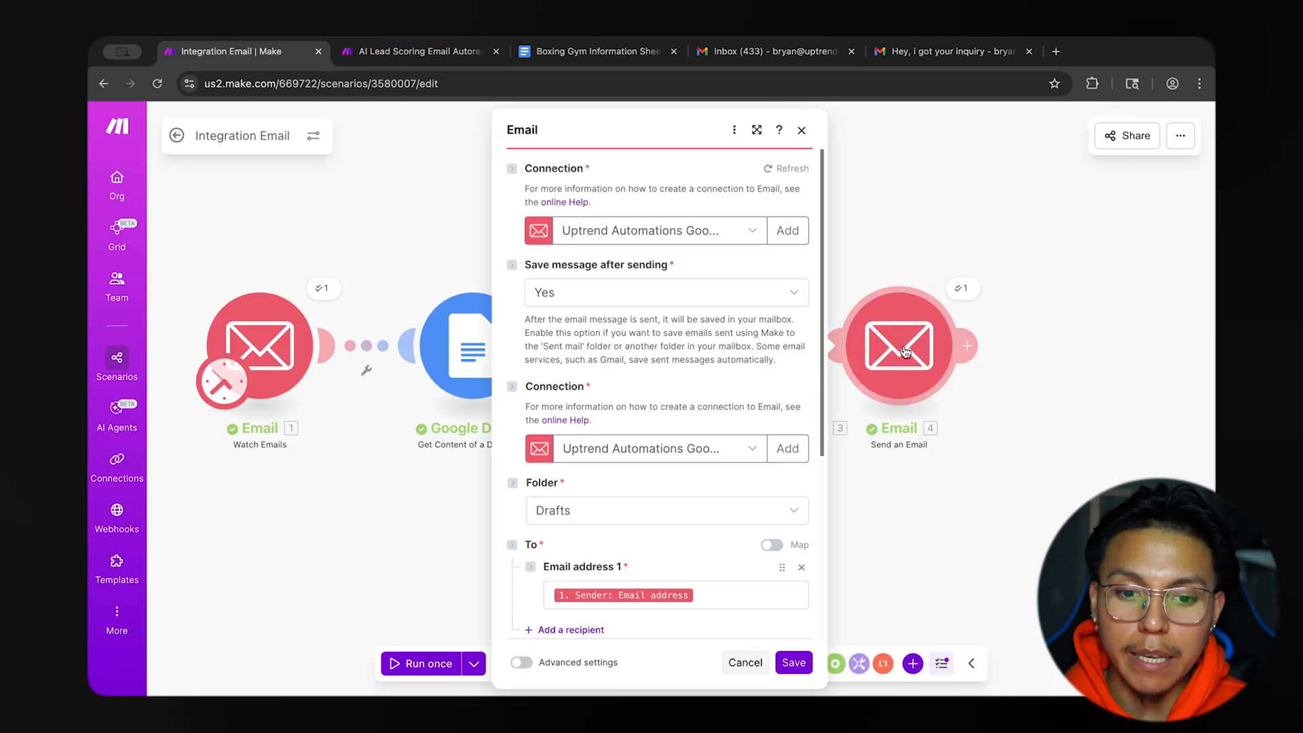
scroll(752, 483, down, 5)
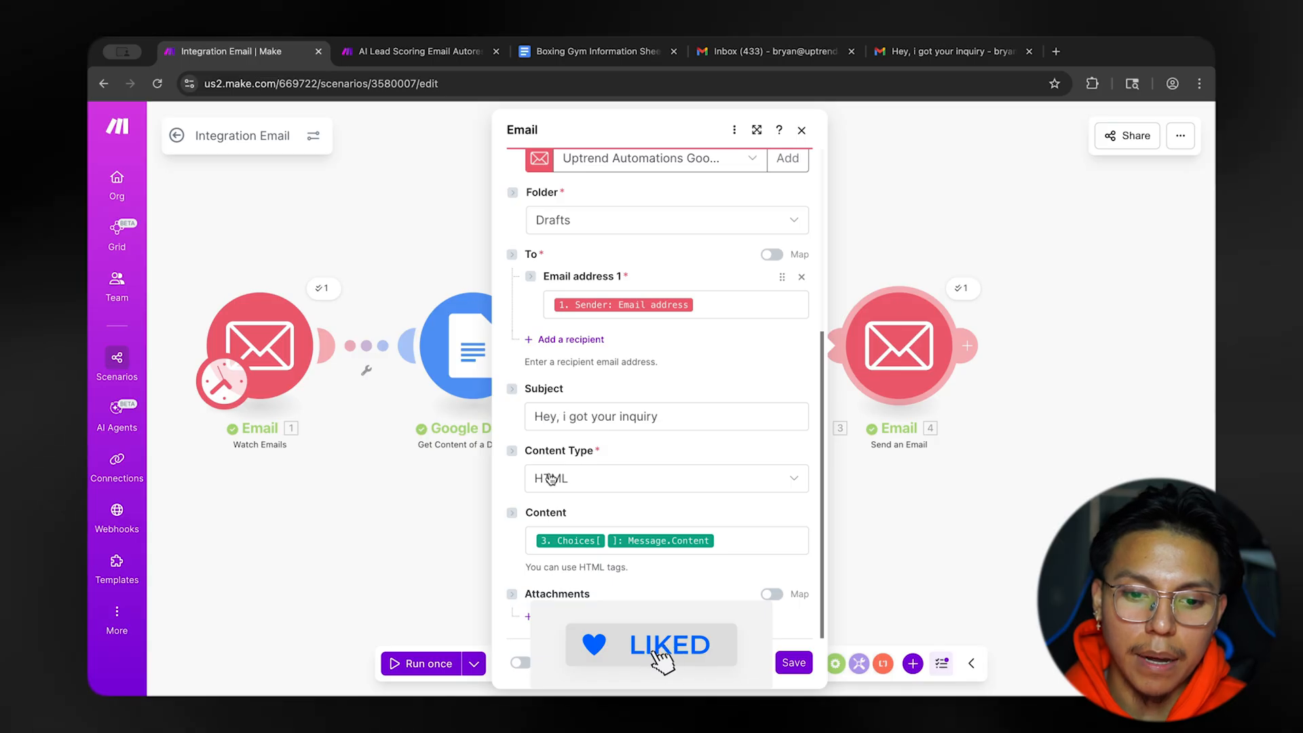
Switch the Send an Email module's content type to Plaintext and fill its content with the OpenAI Choices[]: Message.Content value.
click(576, 489)
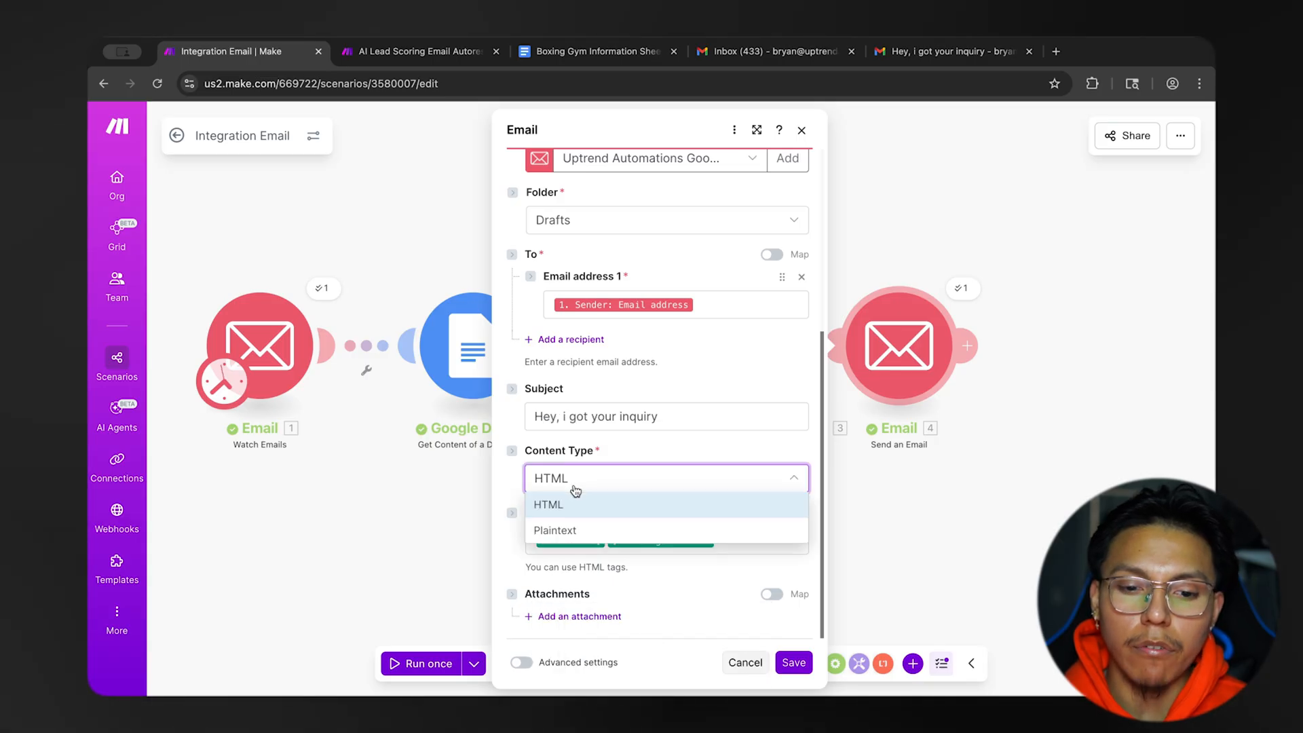
click(586, 531)
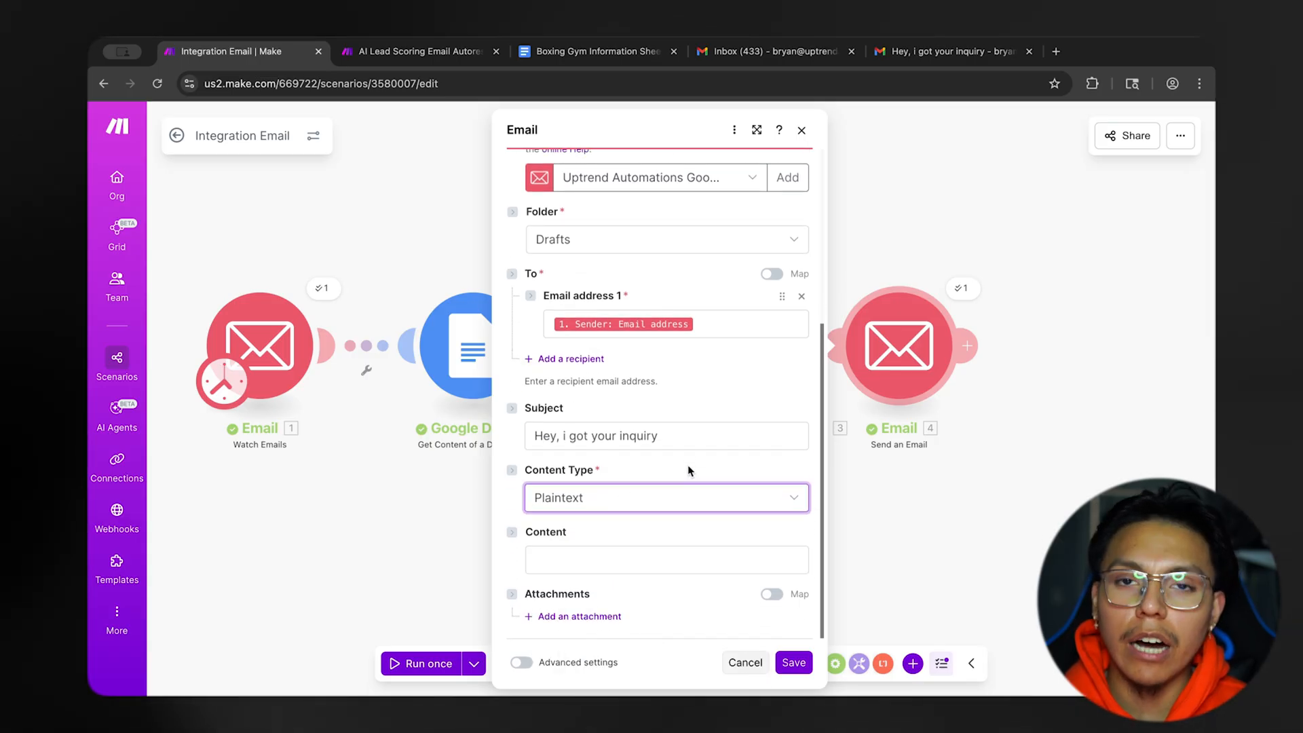
click(665, 559)
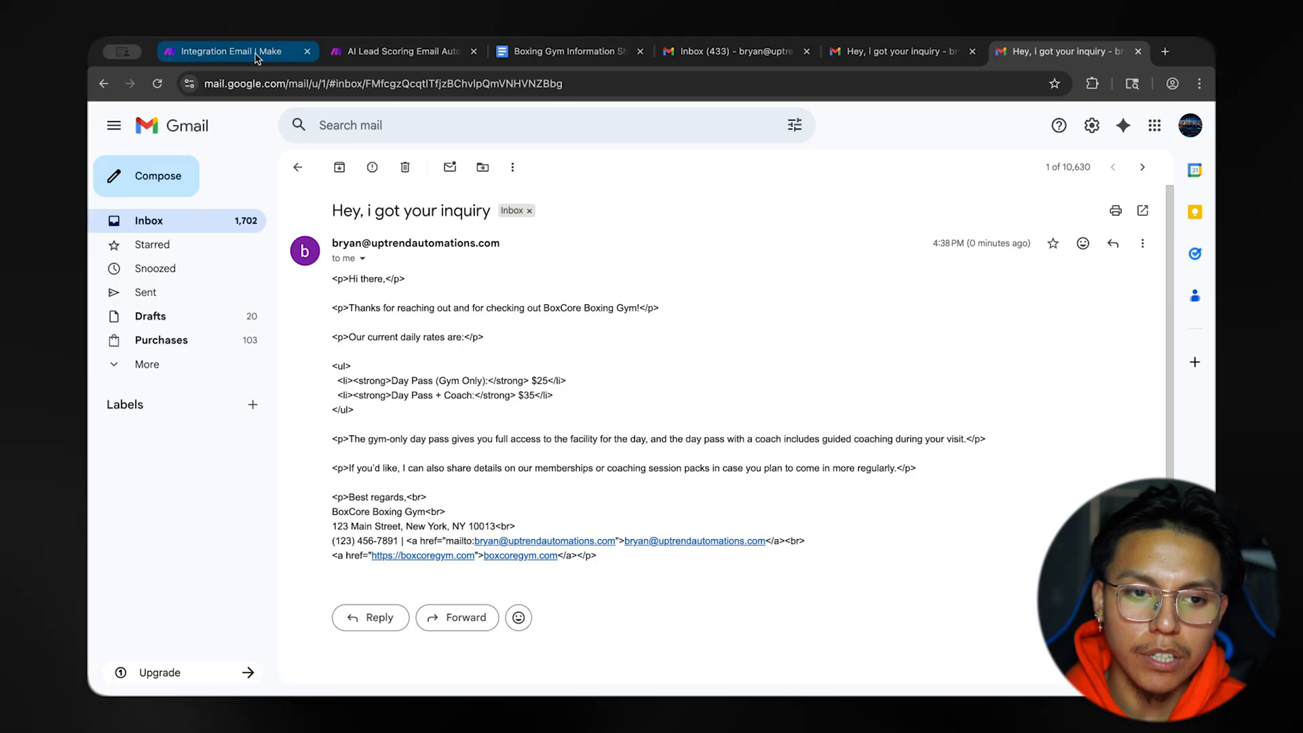
Compare the plaintext reply's paragraph and list tags in Gmail with the Send an Email module's content settings and the earlier HTML reply.
click(222, 51)
click(950, 349)
scroll(873, 411, down, 5)
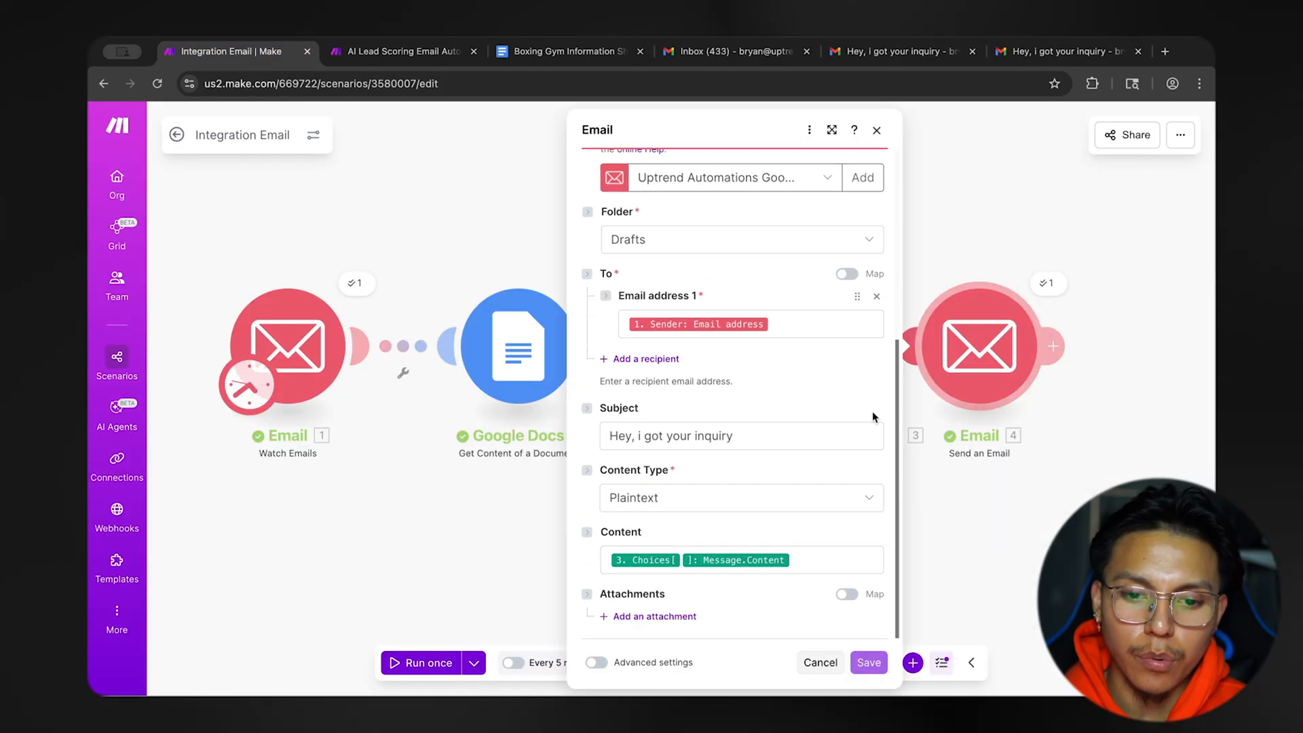
click(1038, 55)
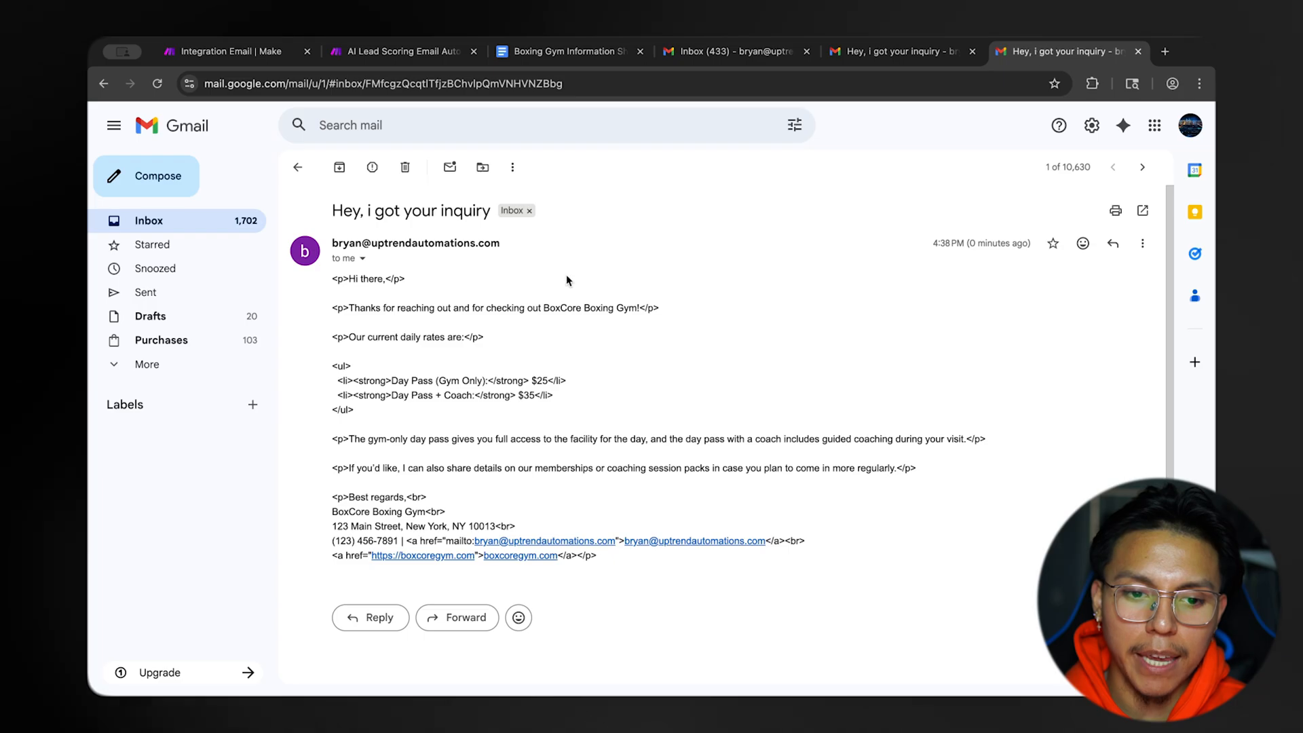
drag(390, 279, 406, 279)
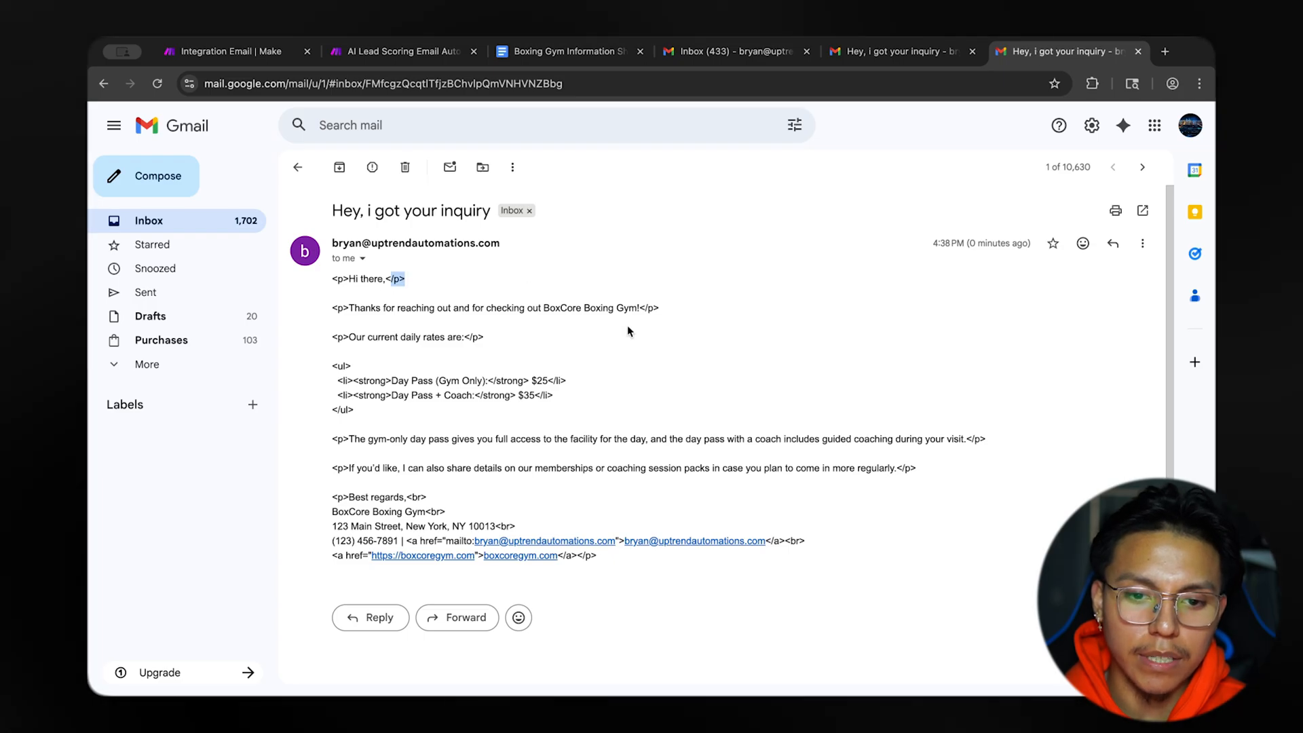
drag(485, 336, 480, 335)
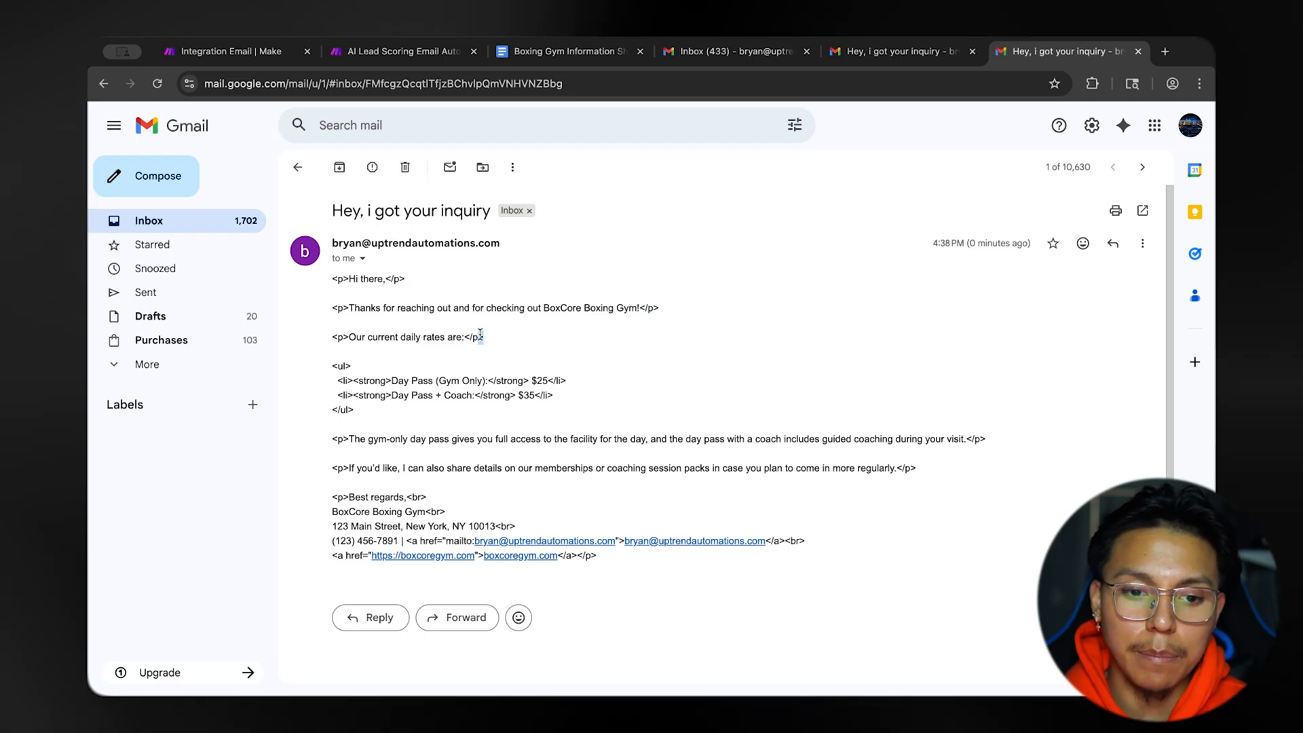
drag(568, 381, 557, 379)
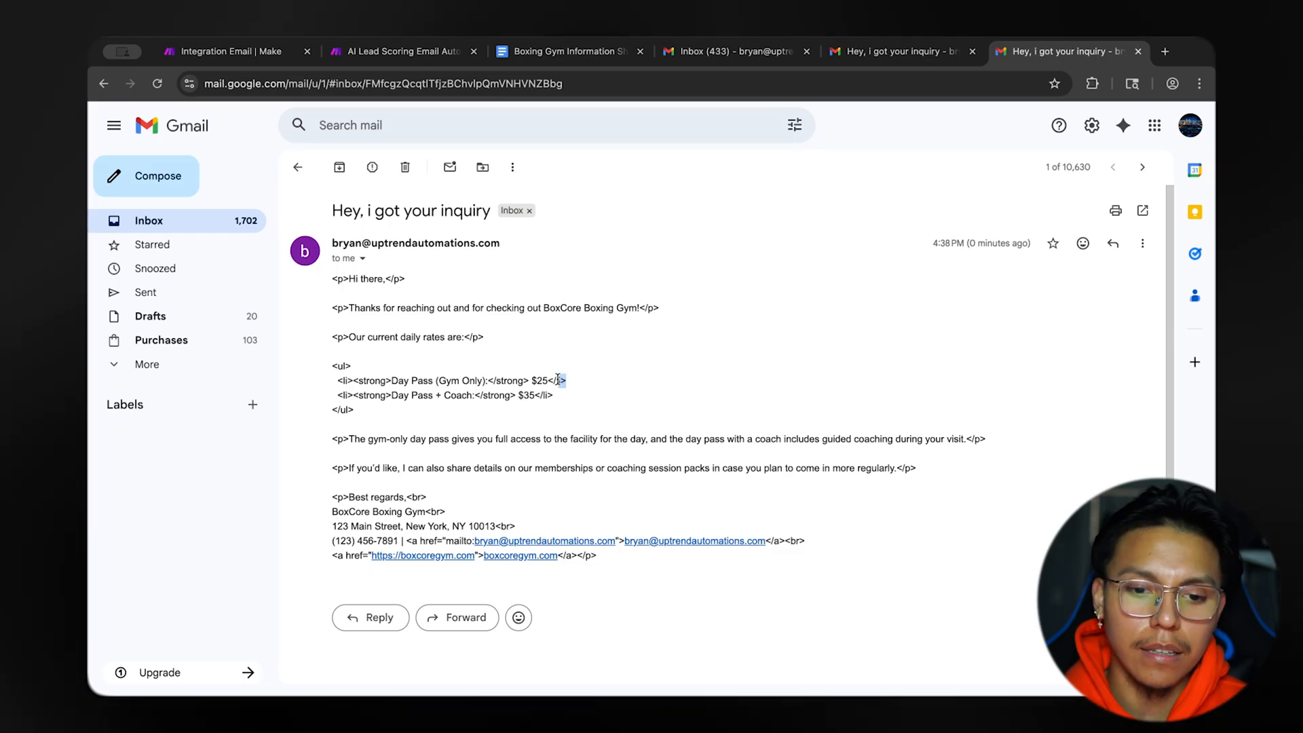
drag(539, 404, 537, 407)
click(547, 399)
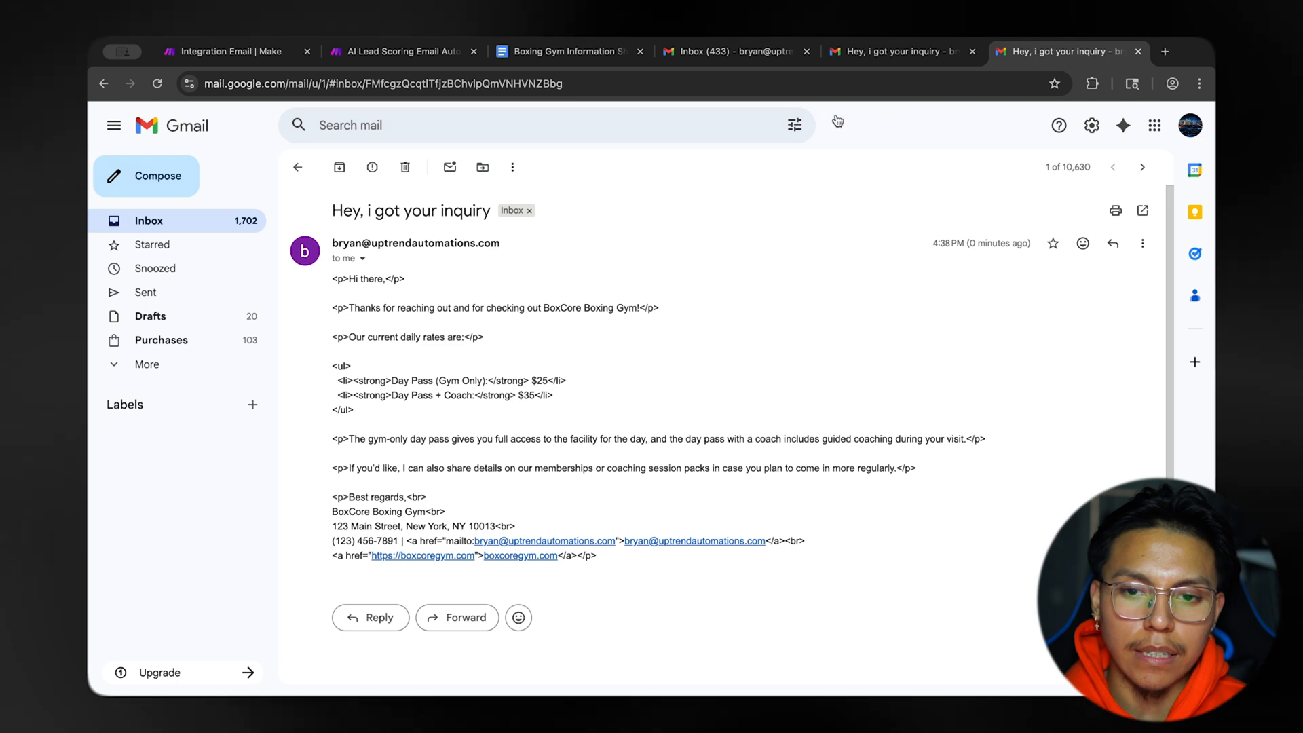
click(882, 52)
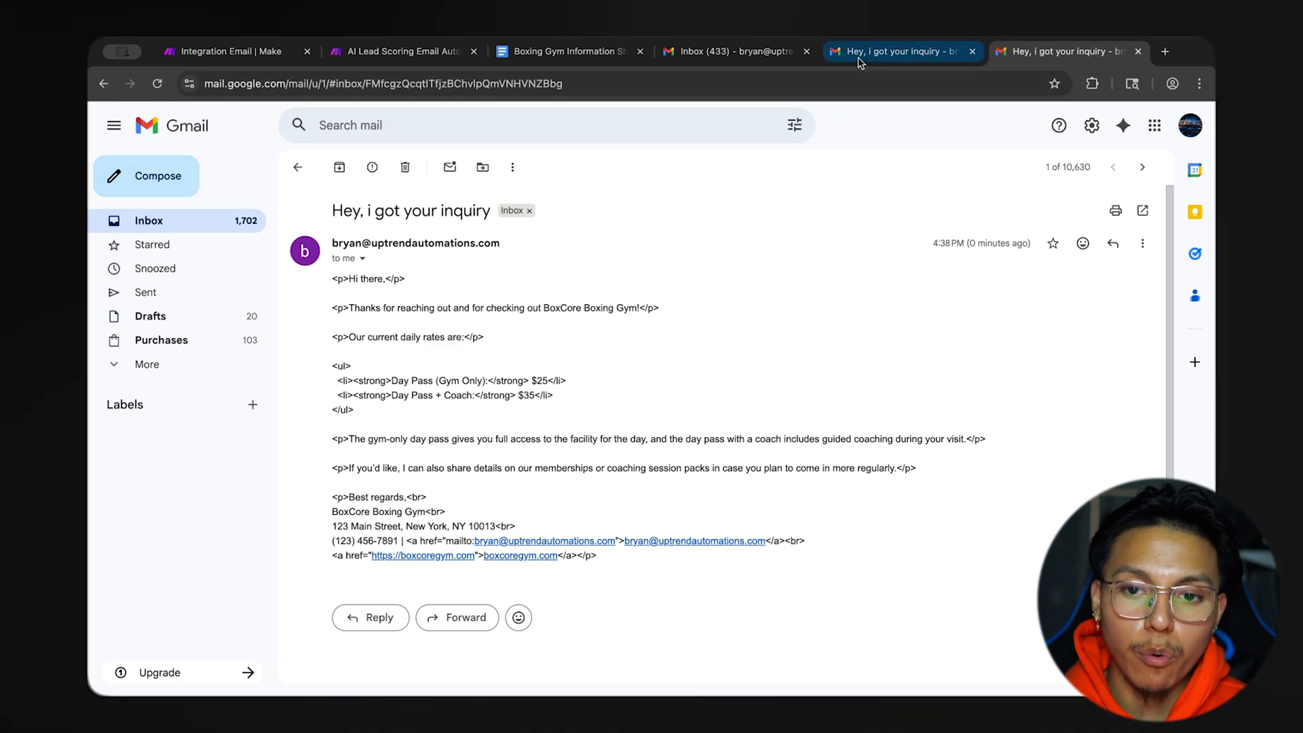
drag(407, 347, 605, 473)
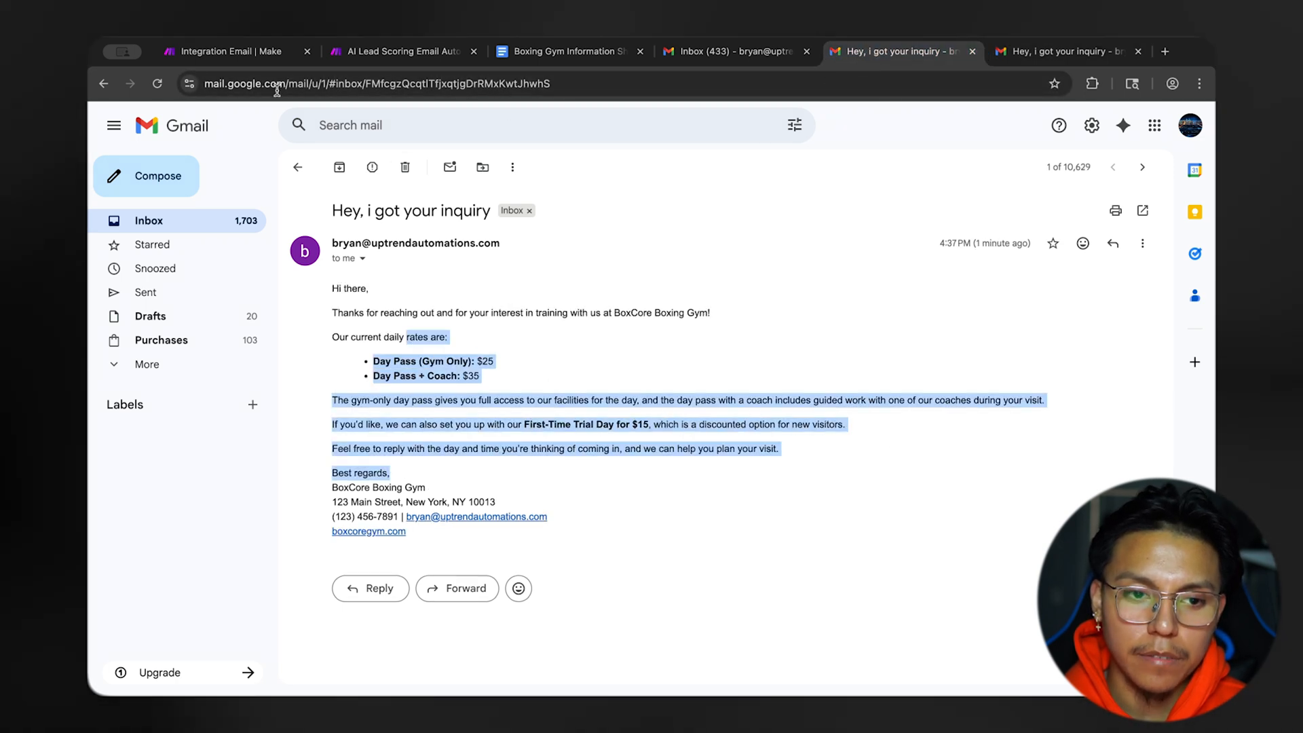
In Make, set the Send an Email module's content type to HTML, map Choices[]: Message.Content into the content, and save the module.
key(ctrl+1)
click(683, 500)
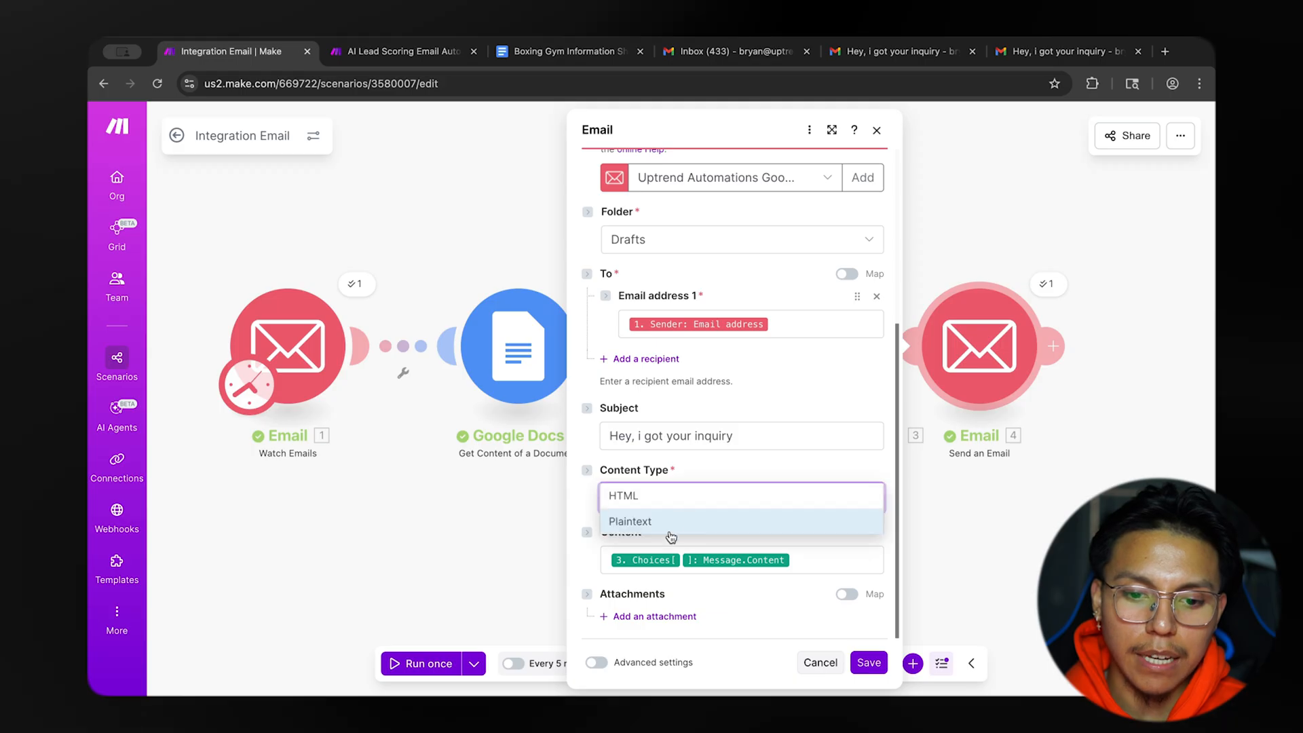
click(678, 497)
click(649, 558)
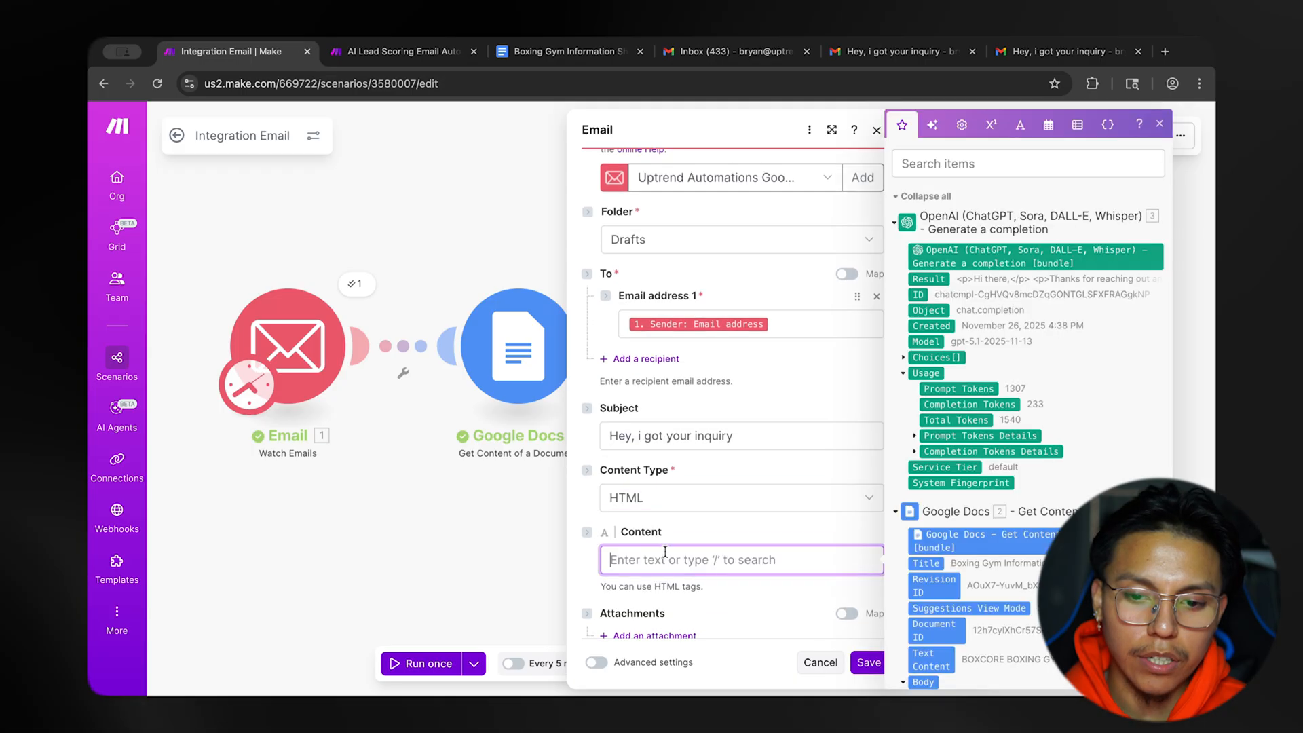
click(905, 357)
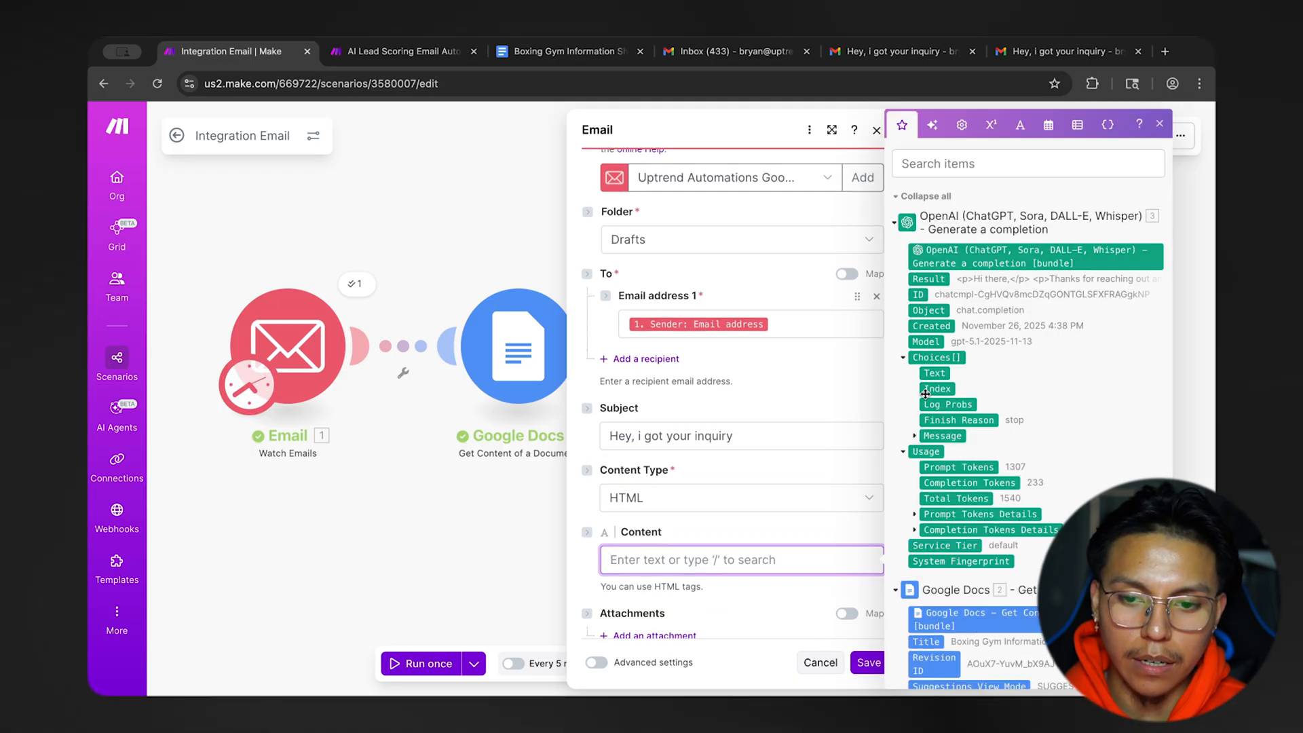
click(916, 435)
click(807, 520)
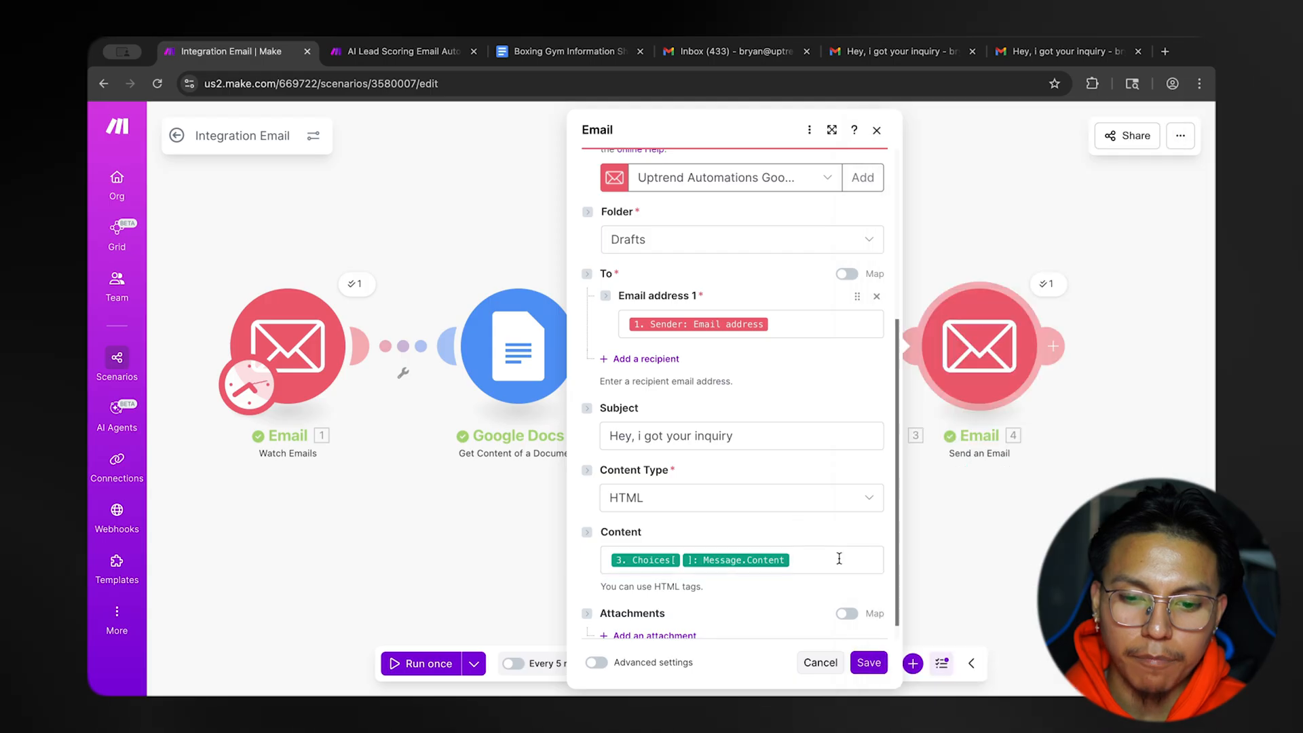
click(868, 662)
Inspect the HTML tags in the Result output of the OpenAI module's latest run.
click(815, 285)
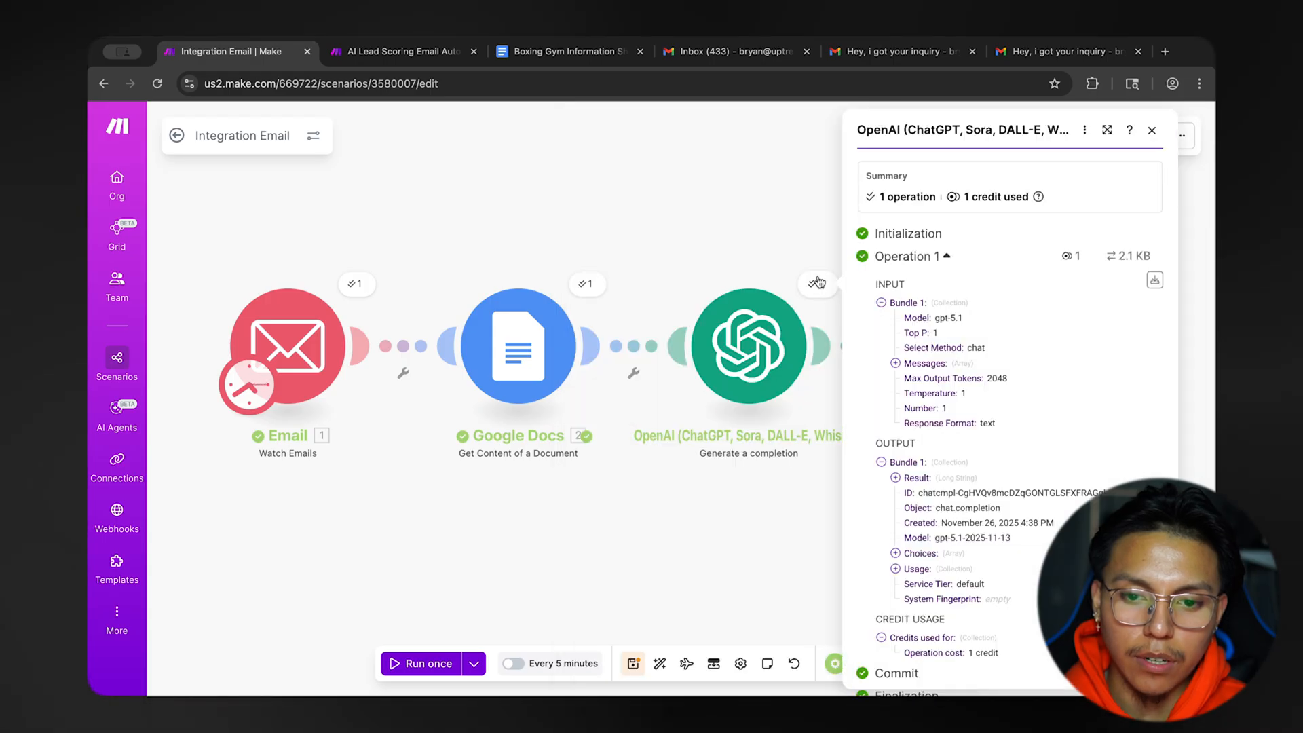
click(938, 480)
scroll(975, 317, down, 4)
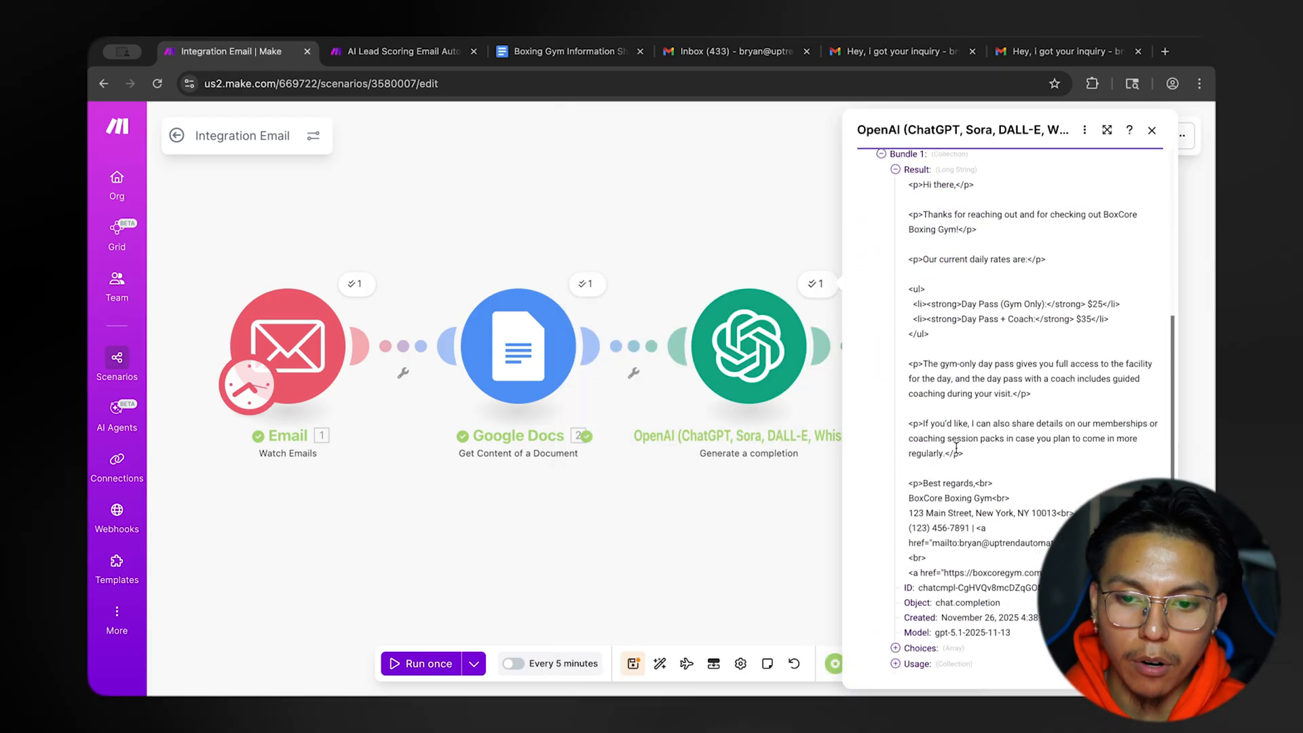
scroll(975, 317, up, 1)
drag(961, 250, 1001, 254)
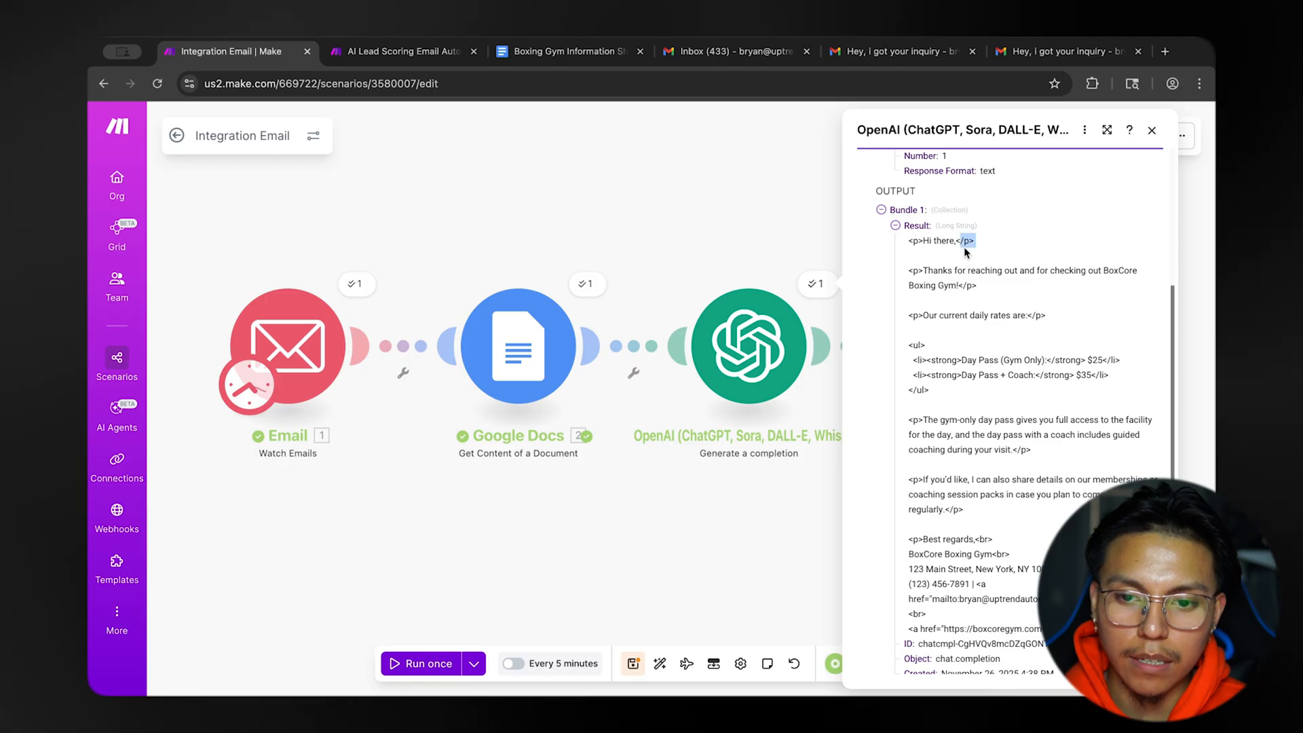
click(741, 186)
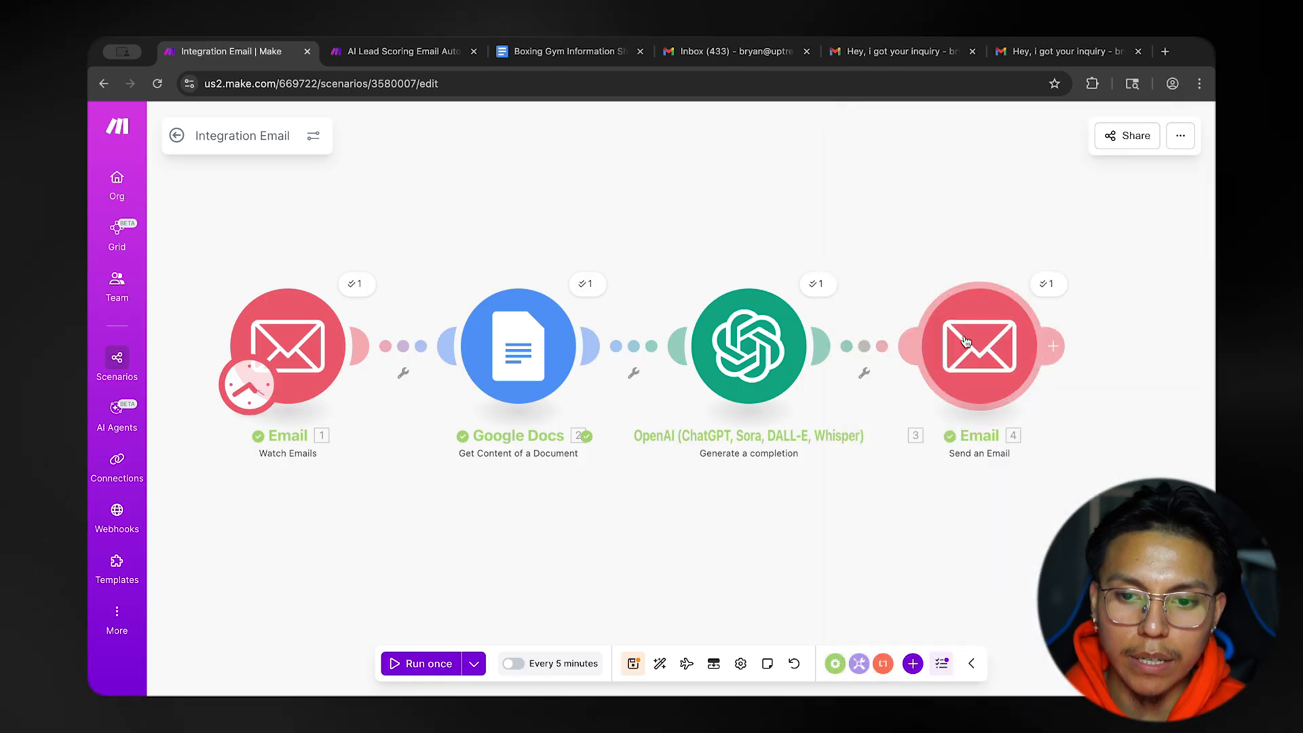
Review the body of the HTML-formatted reply in Gmail and close the plaintext reply's browser tab.
click(906, 53)
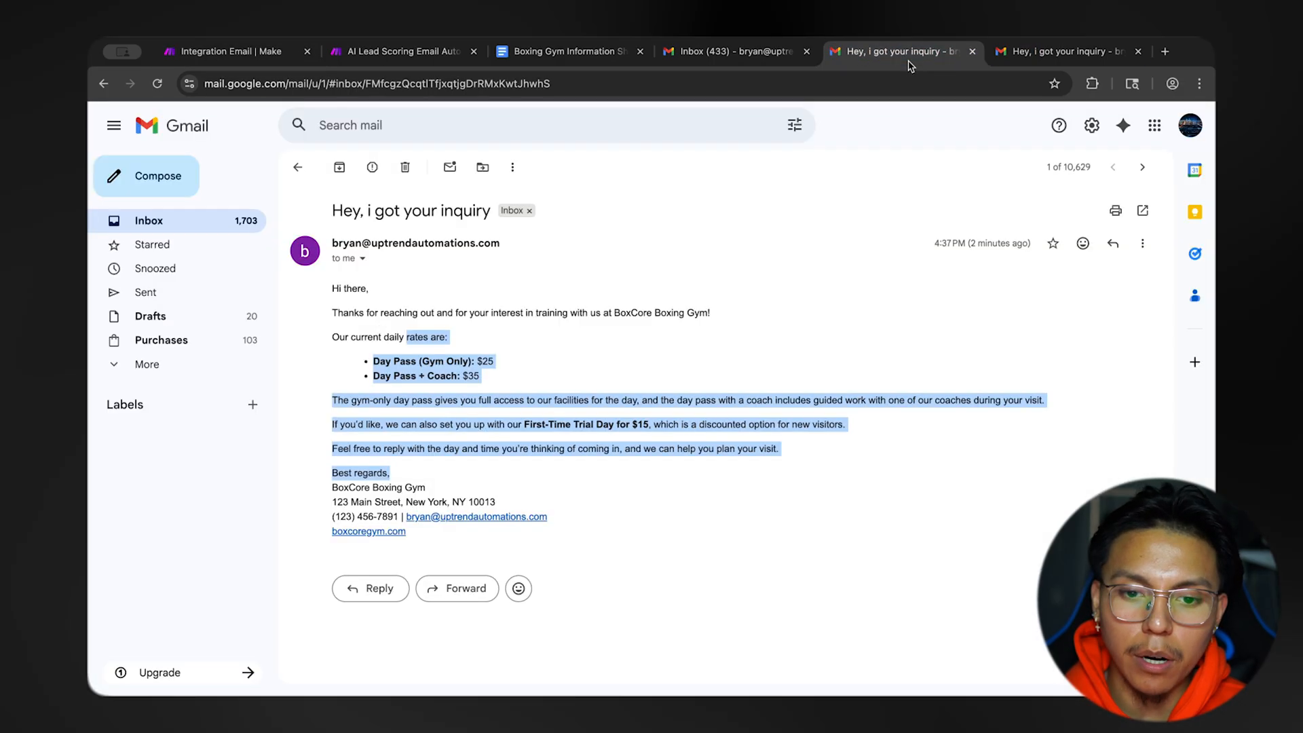
click(361, 331)
drag(361, 330, 582, 448)
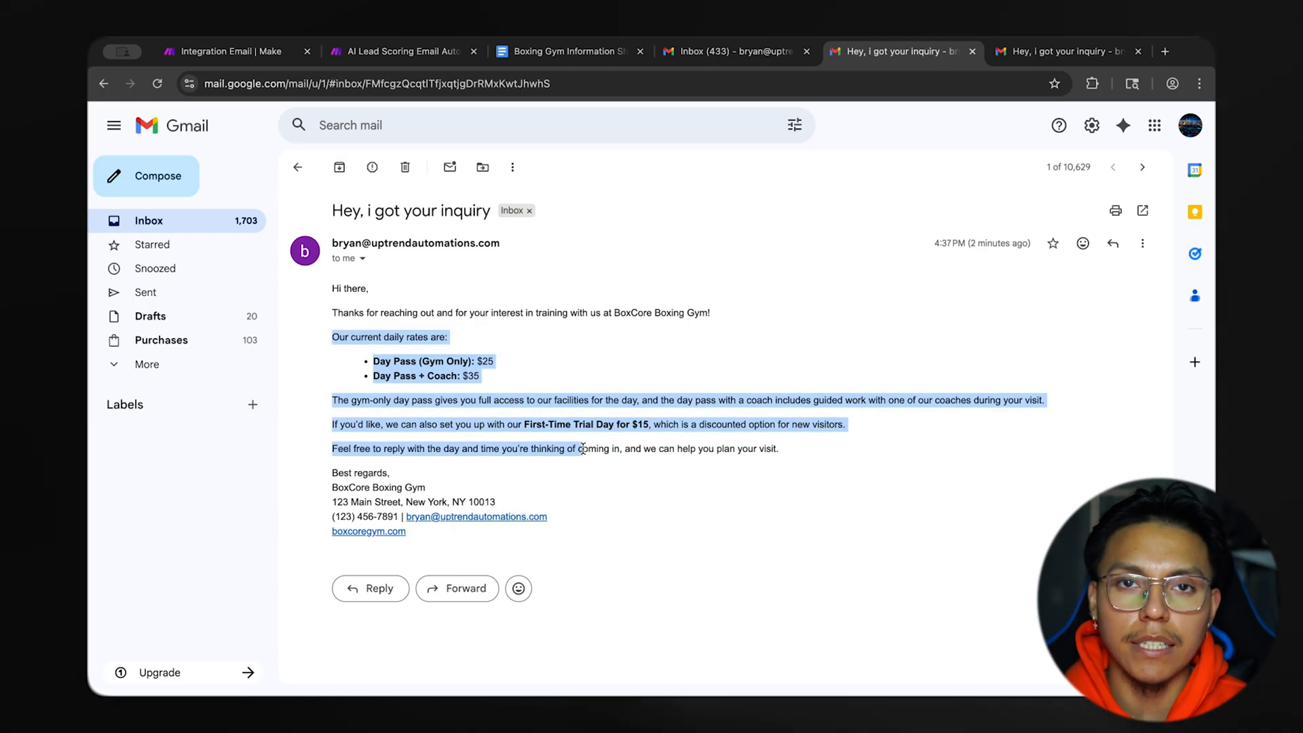
click(583, 448)
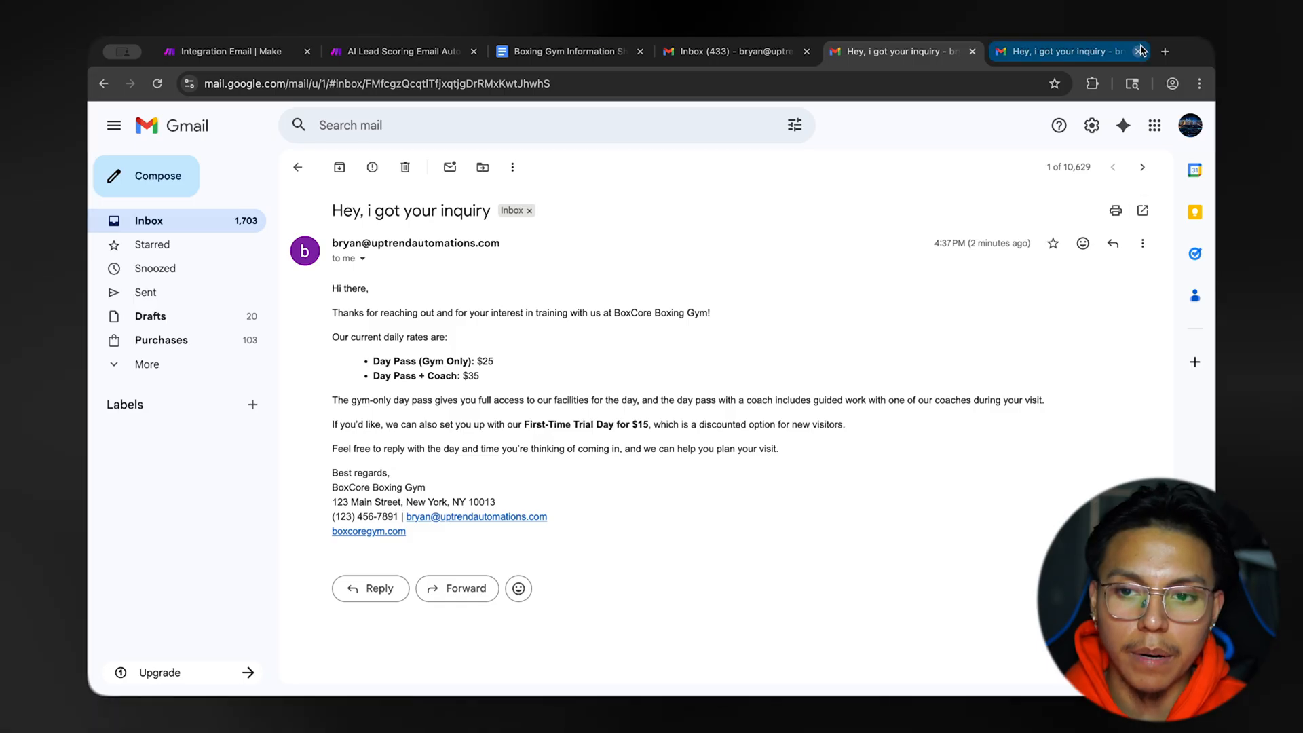
click(1140, 50)
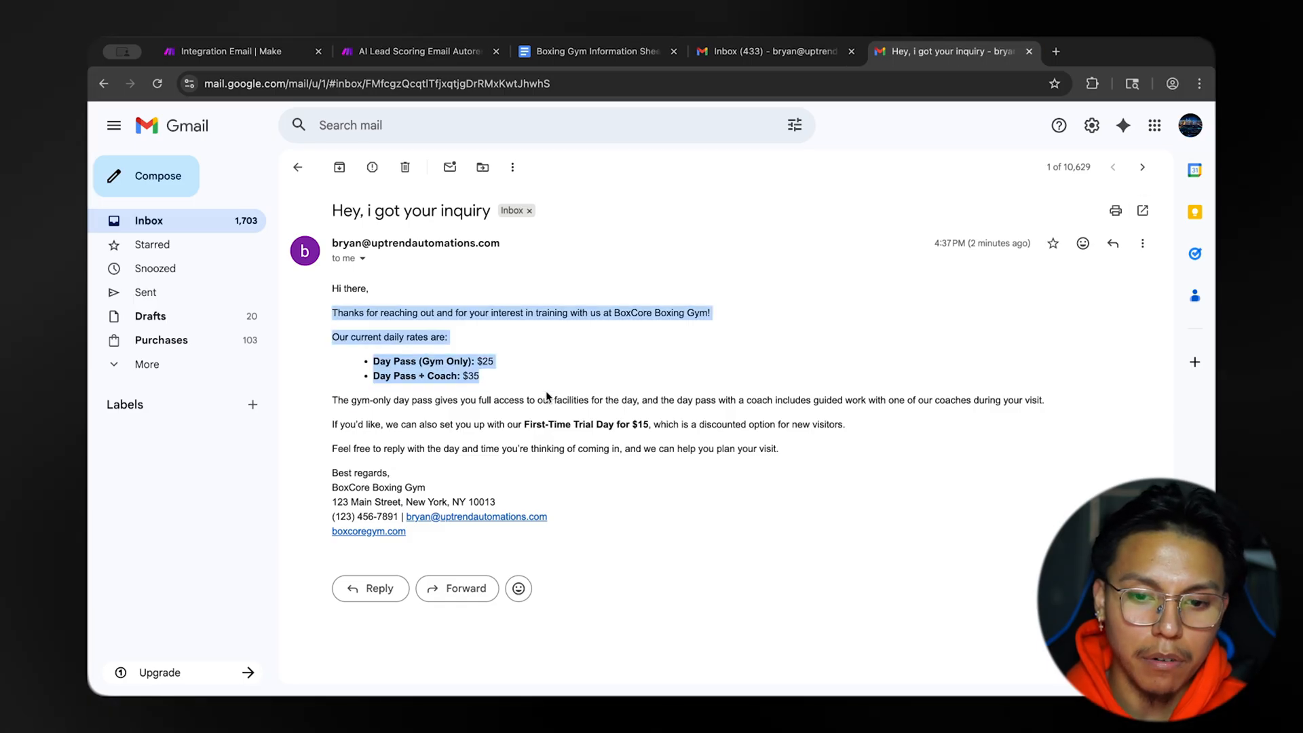
drag(547, 397, 647, 425)
click(497, 327)
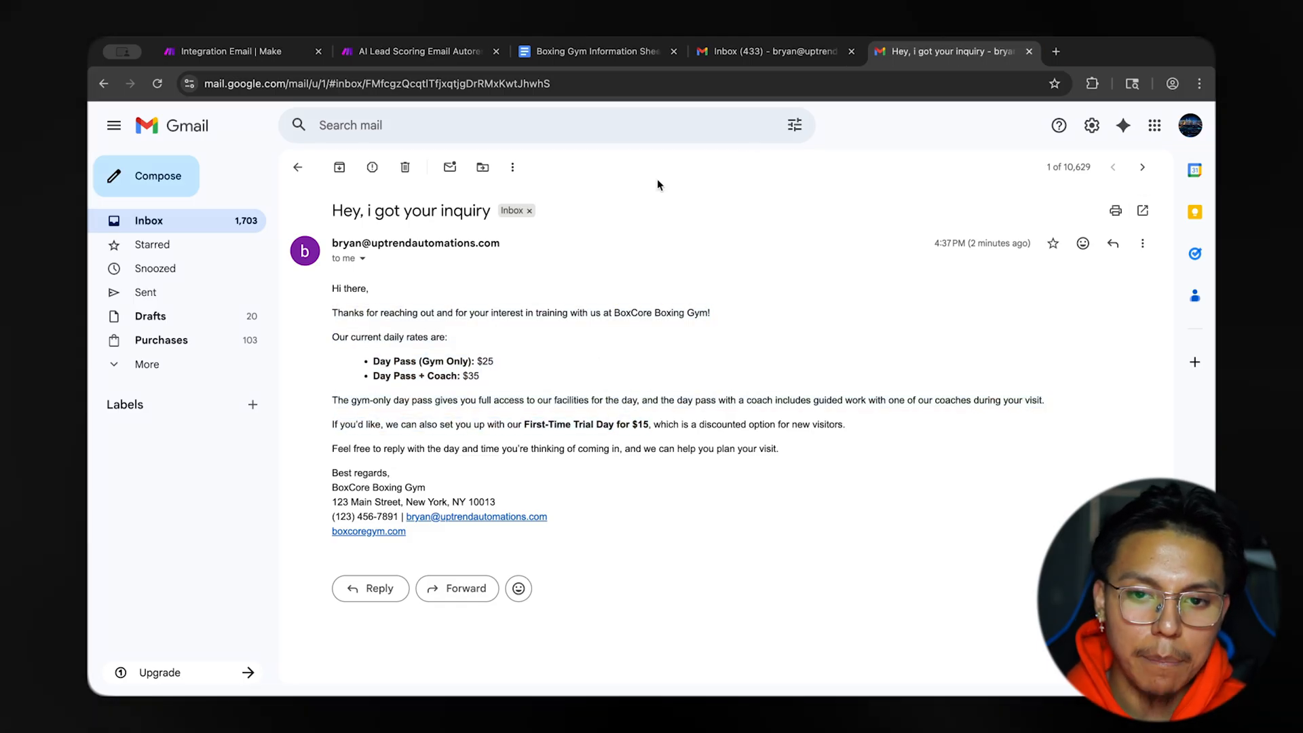
click(250, 60)
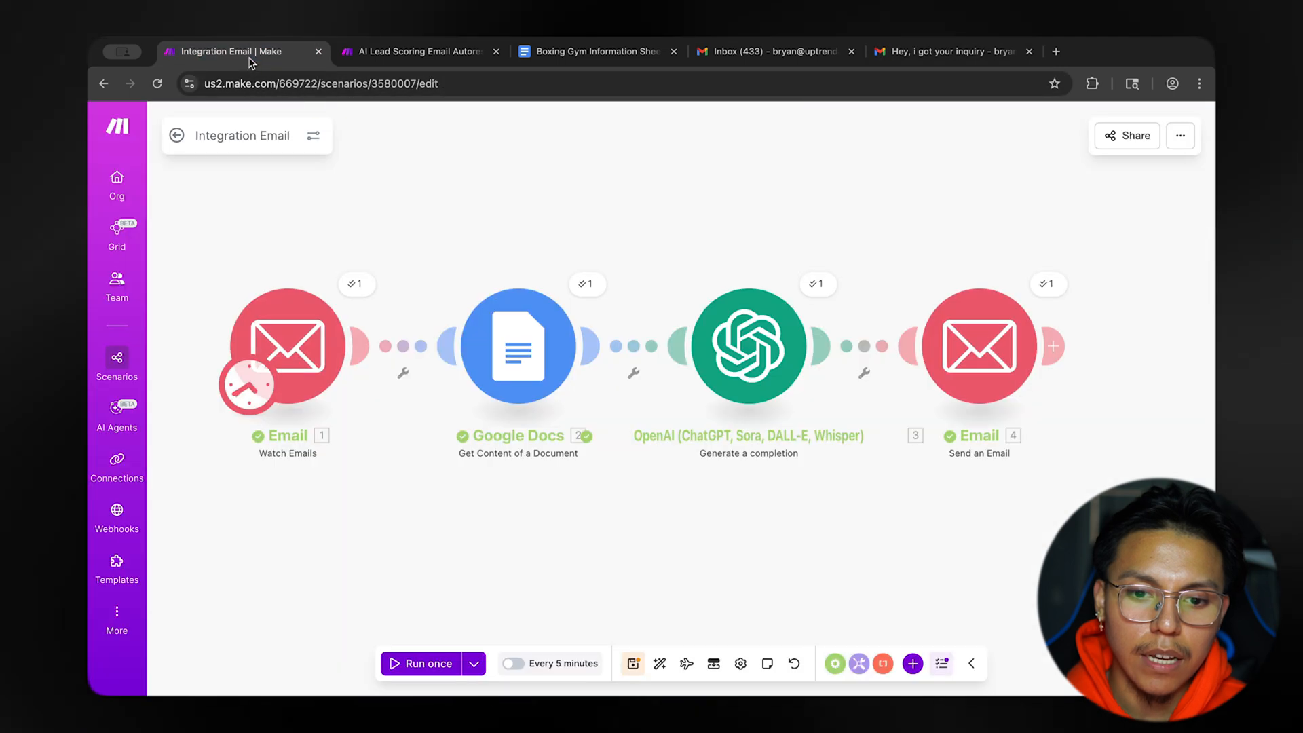
click(355, 285)
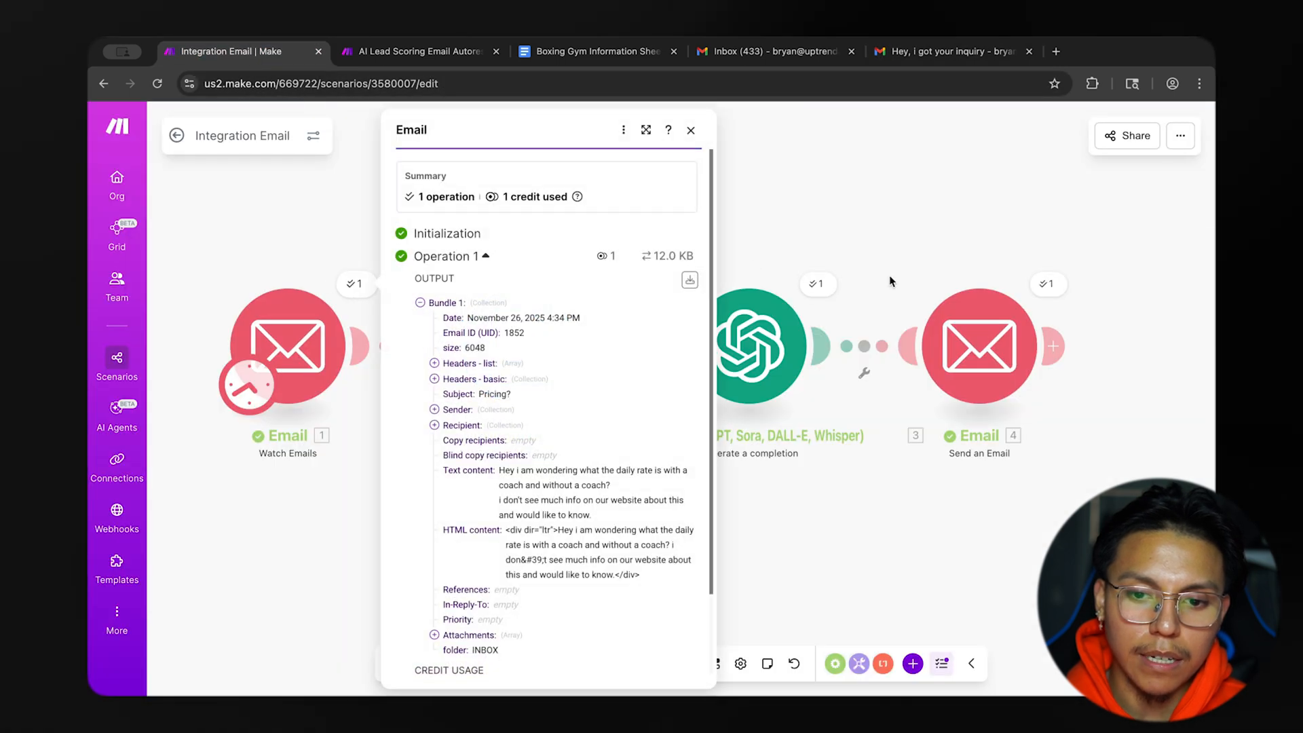
click(815, 284)
click(896, 364)
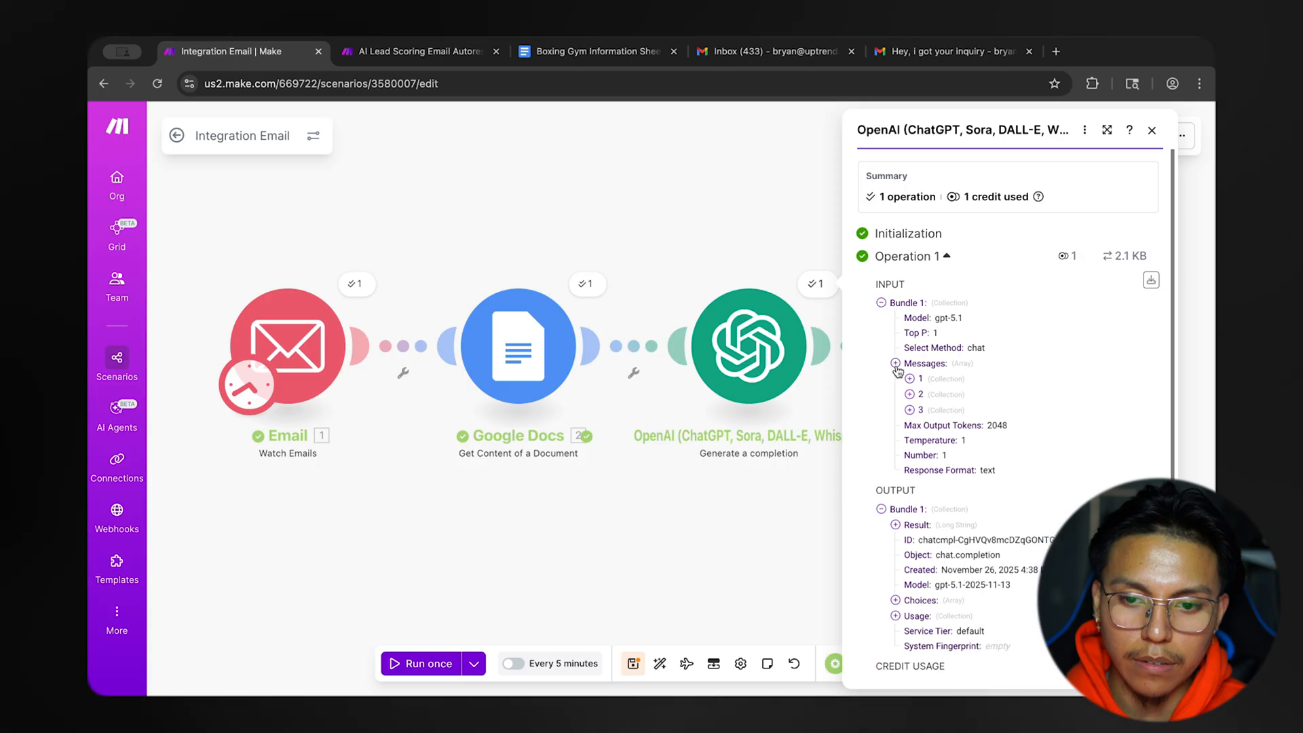
click(910, 441)
scroll(915, 445, down, 1)
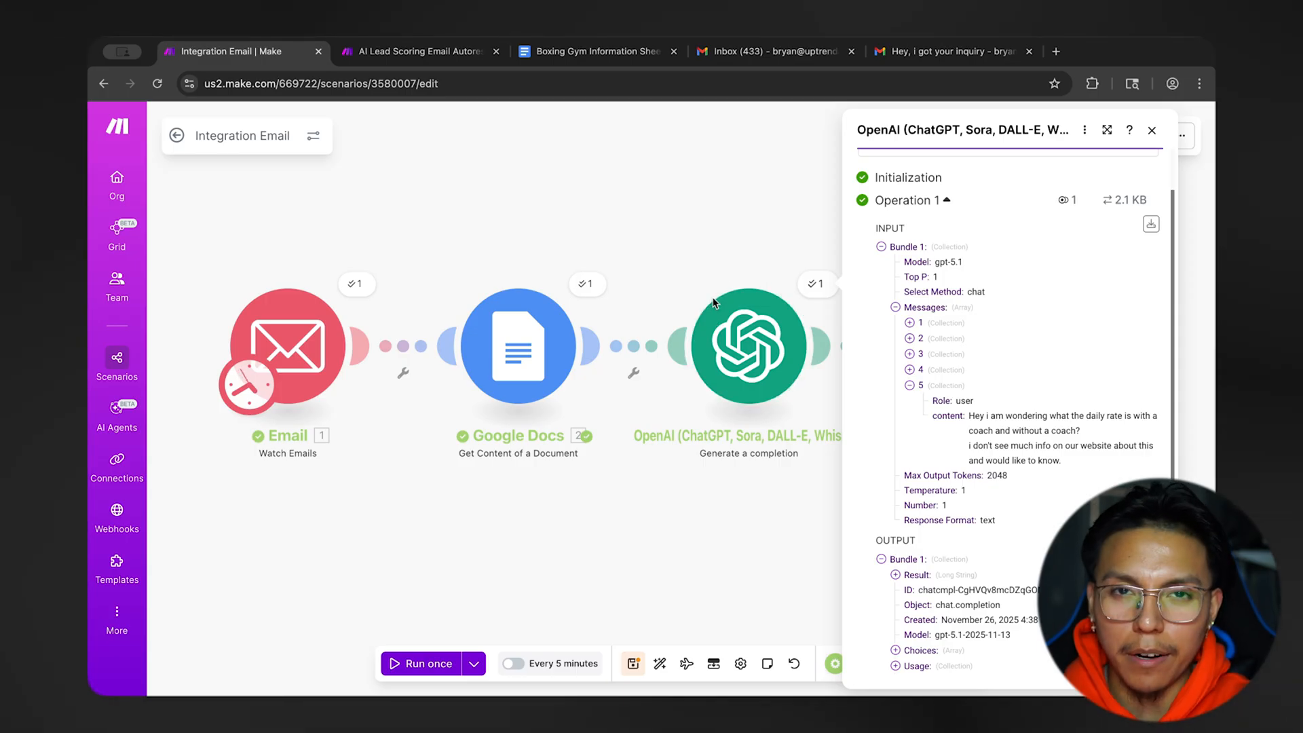
click(952, 52)
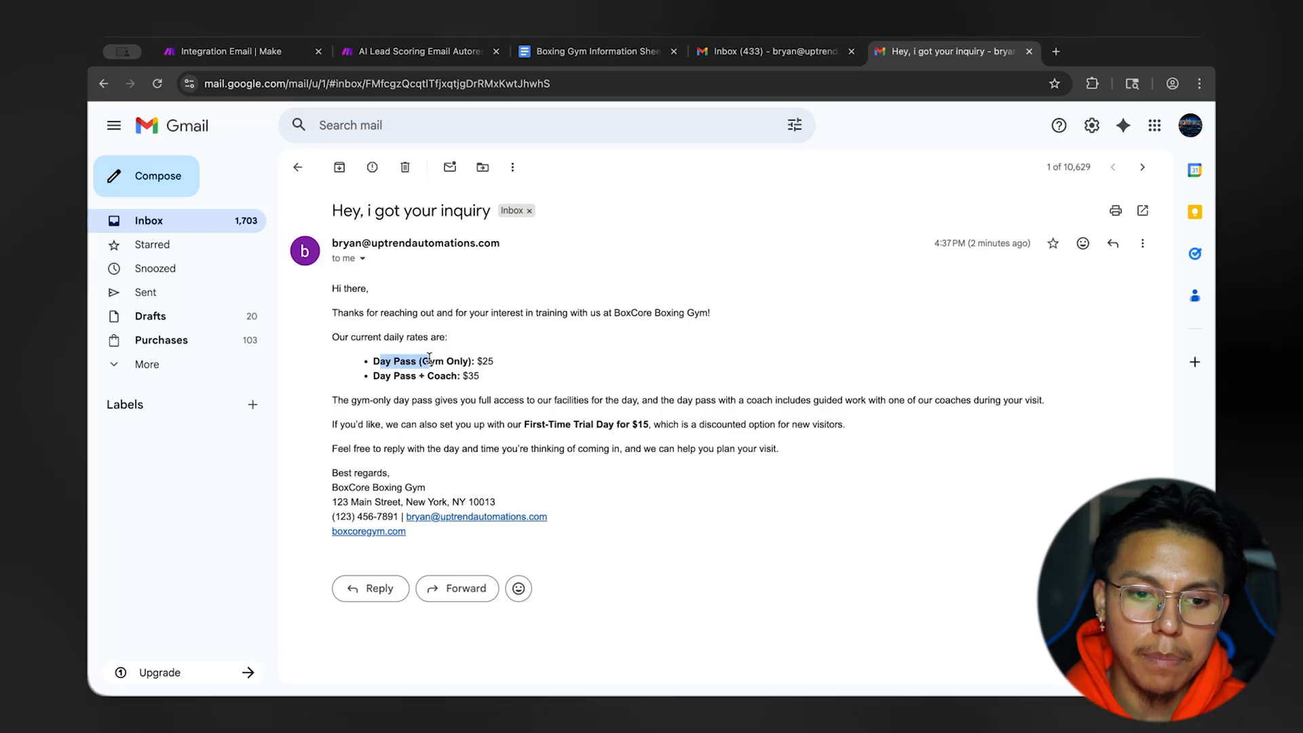
drag(387, 376, 479, 376)
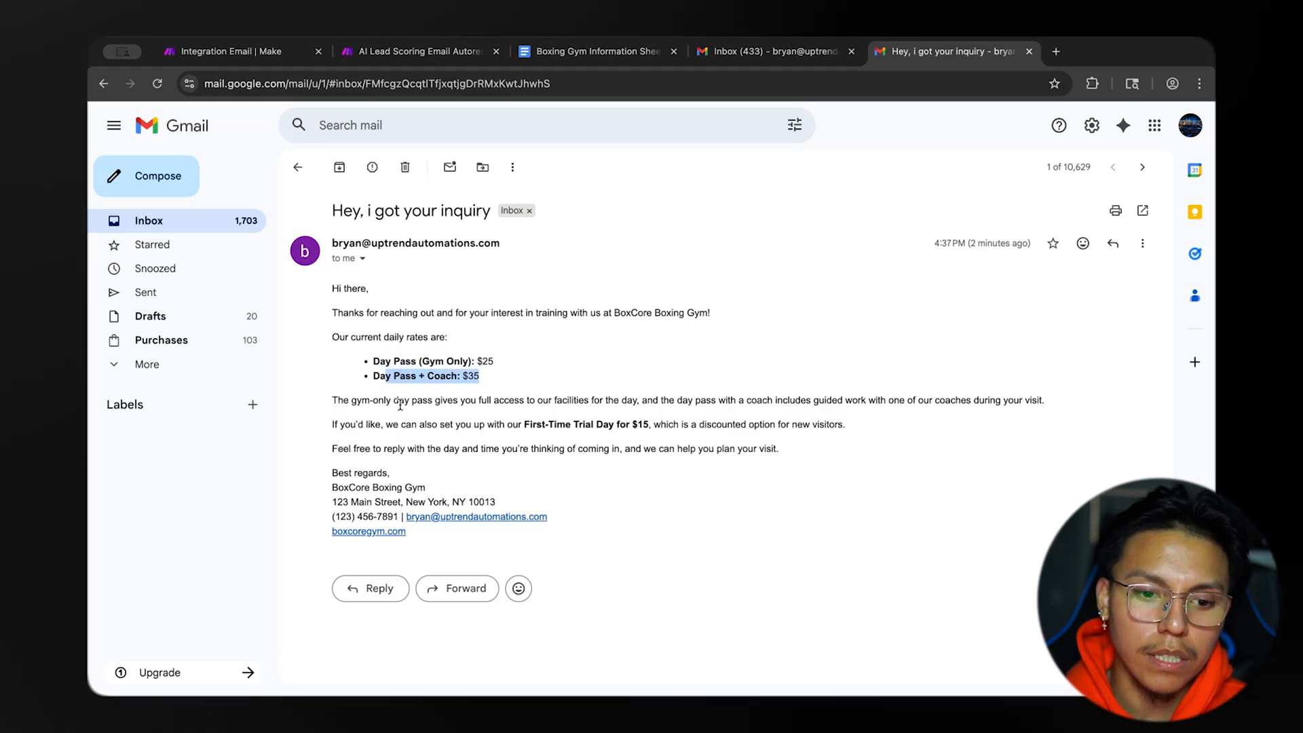
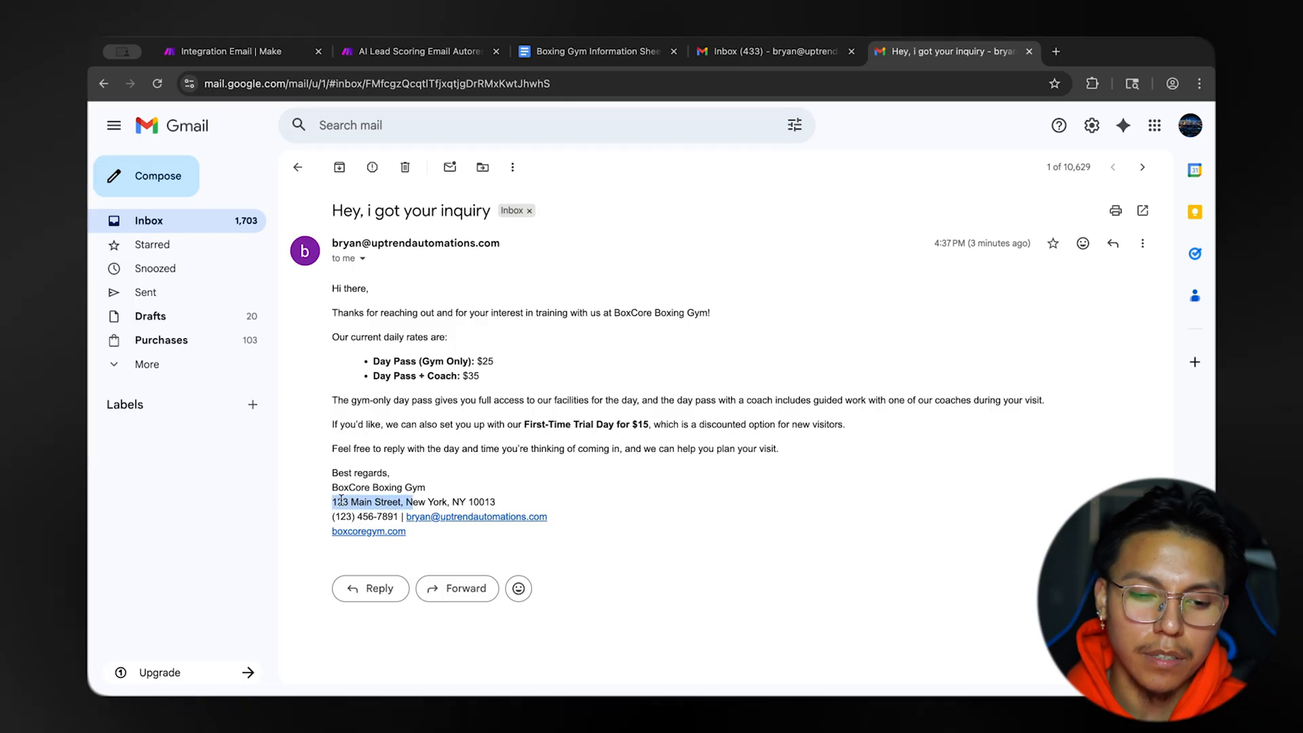
Review the signature's contact details and the day rates in the Gmail reply, and return to the Integration Email scenario in Make.
drag(344, 501, 490, 502)
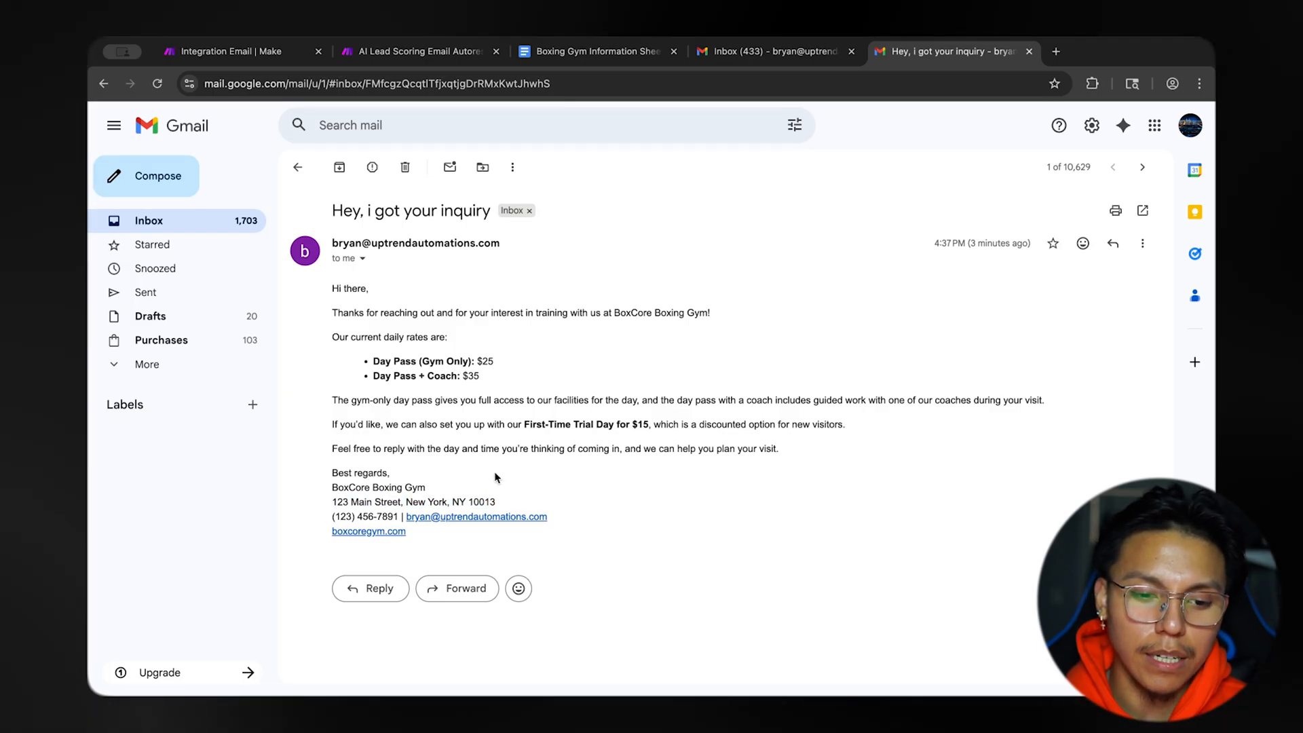
drag(332, 517, 375, 520)
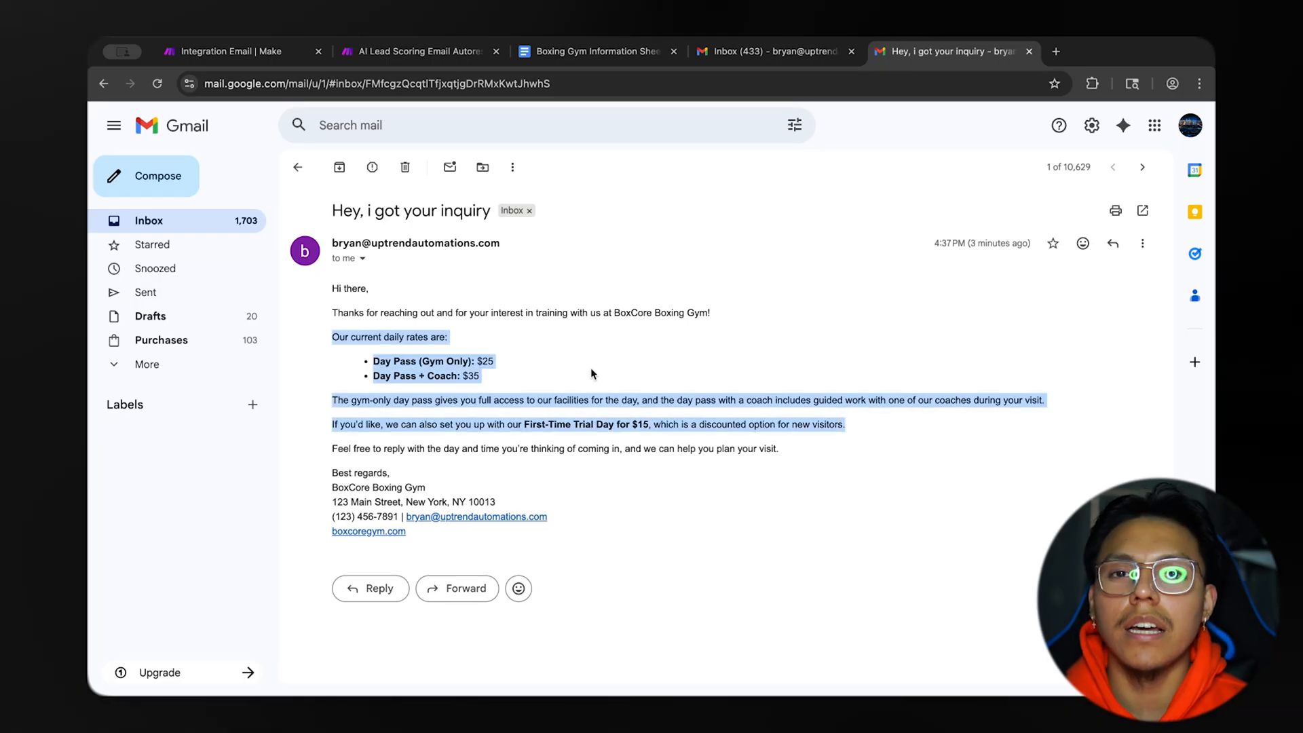
click(590, 370)
click(267, 55)
drag(581, 226, 578, 247)
scroll(577, 246, down, 2)
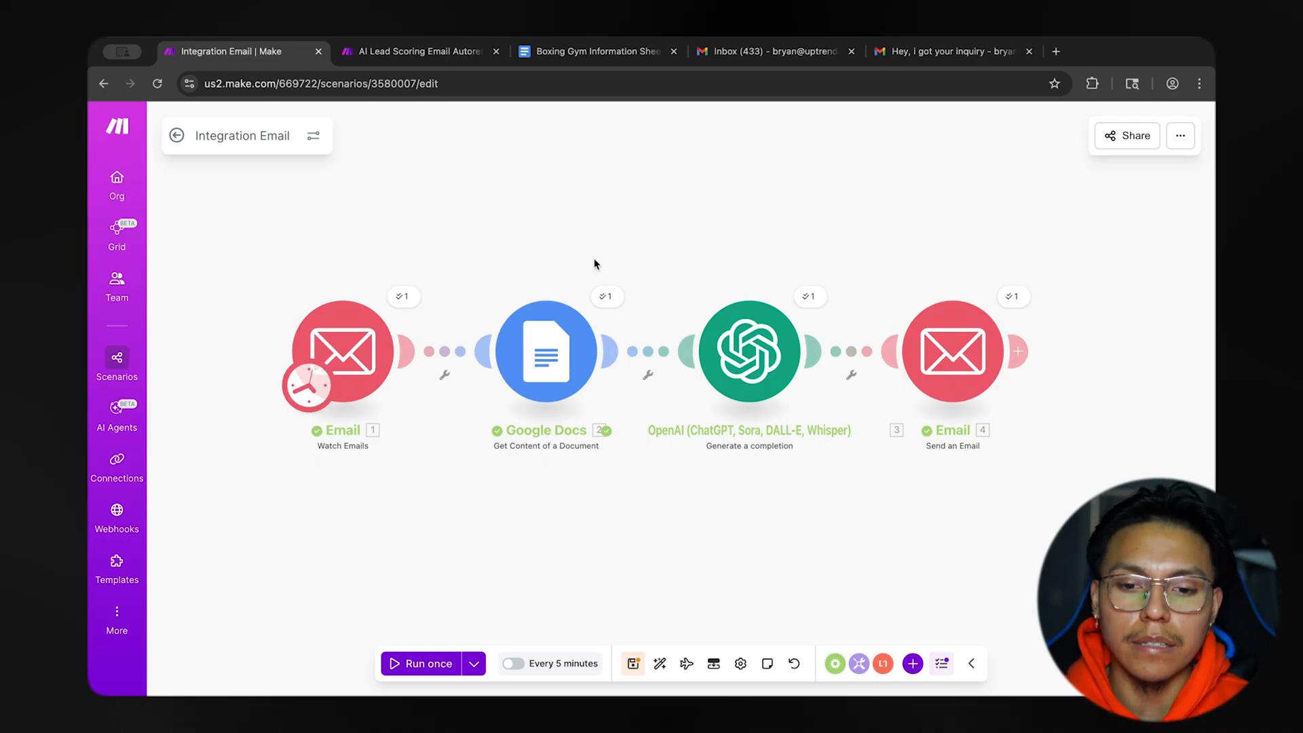
drag(595, 264, 570, 265)
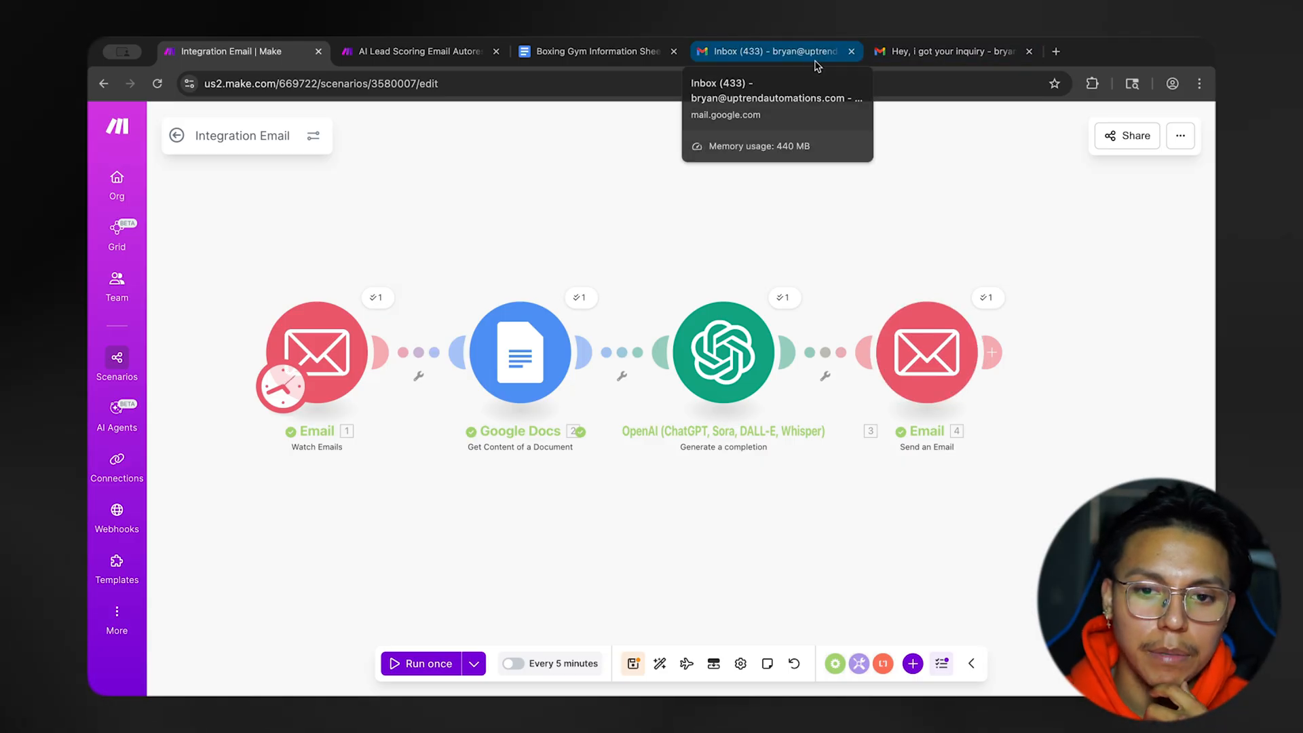
right_click(333, 361)
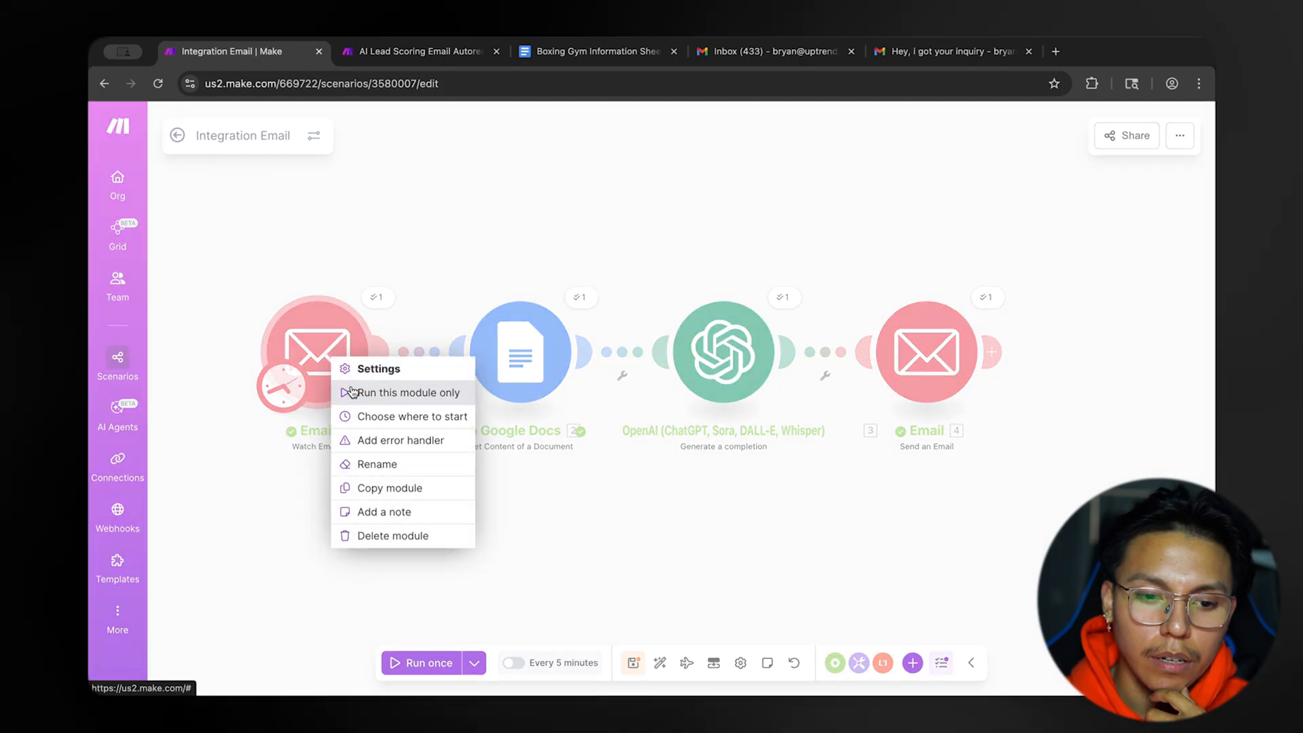
click(349, 391)
click(420, 664)
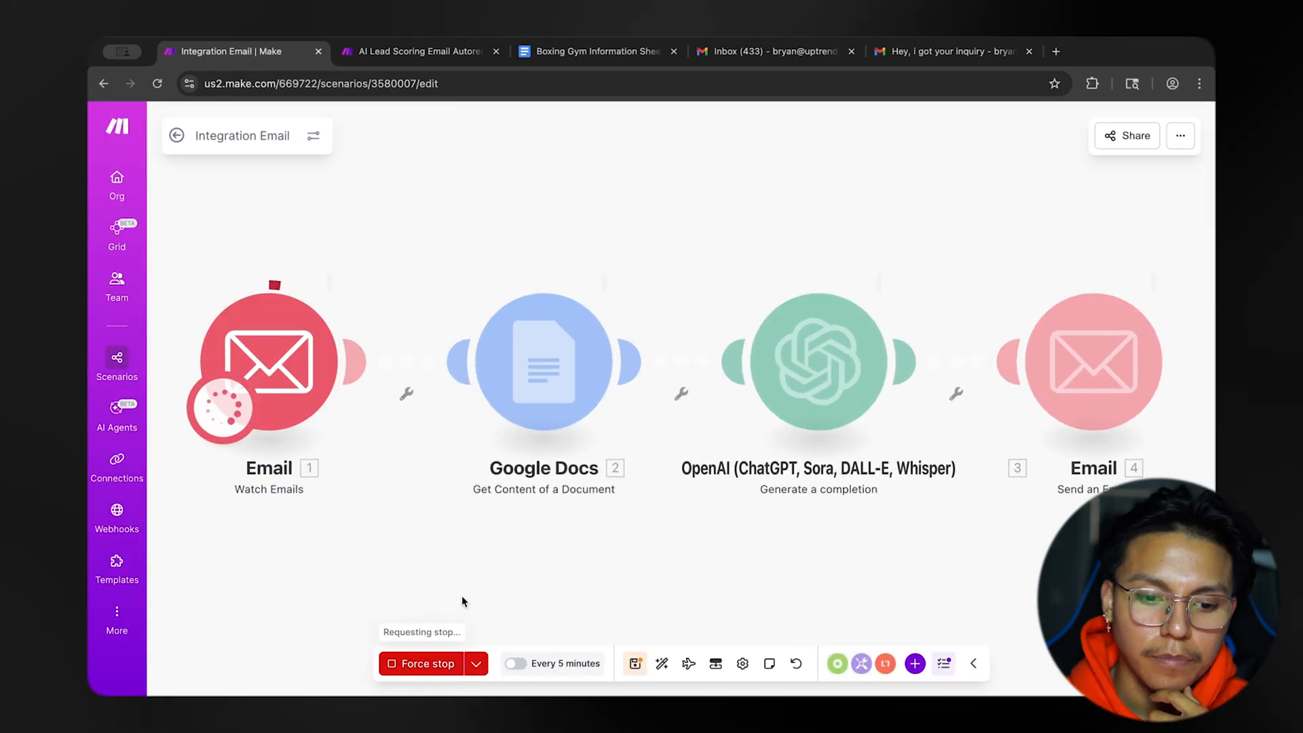
click(419, 665)
click(419, 665)
click(427, 665)
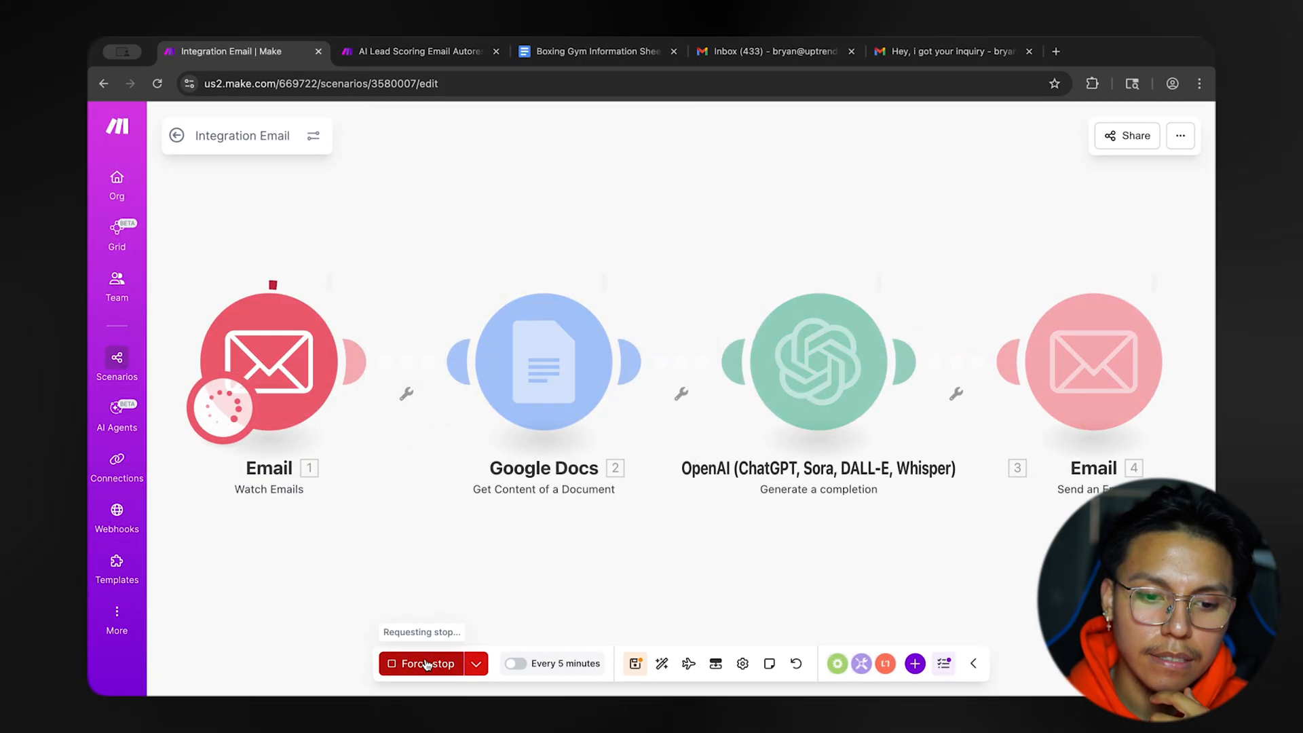
click(426, 664)
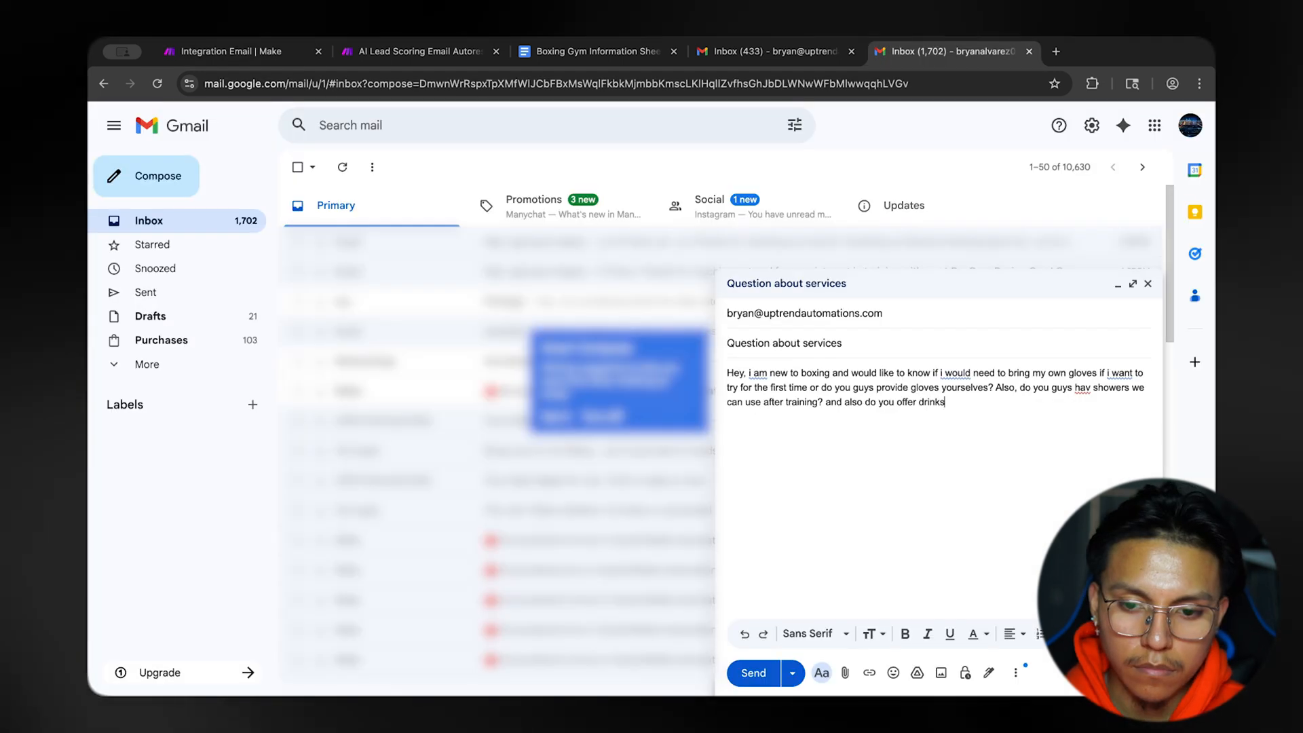
In Gmail, write and send the gym a "Question about services" email asking about gloves, showers, and whether drinks and water are offered.
text(and wa)
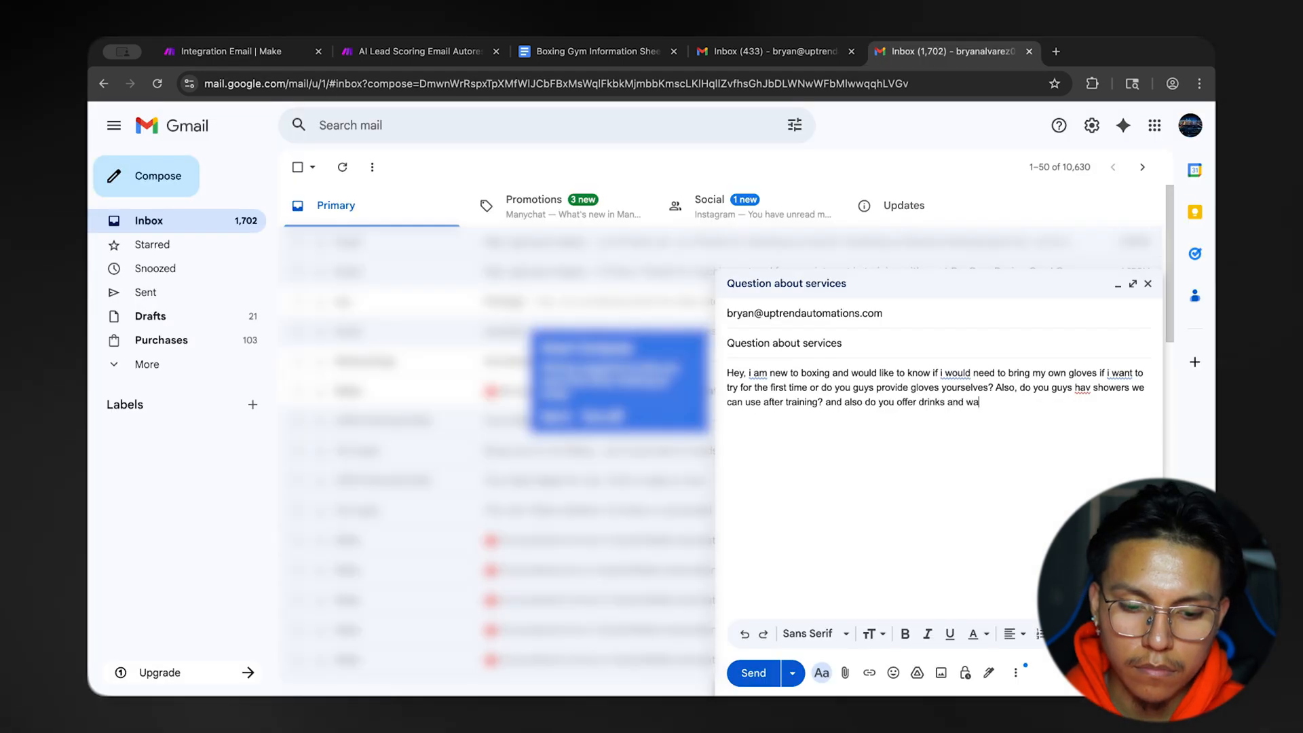
text(ter or do i need to)
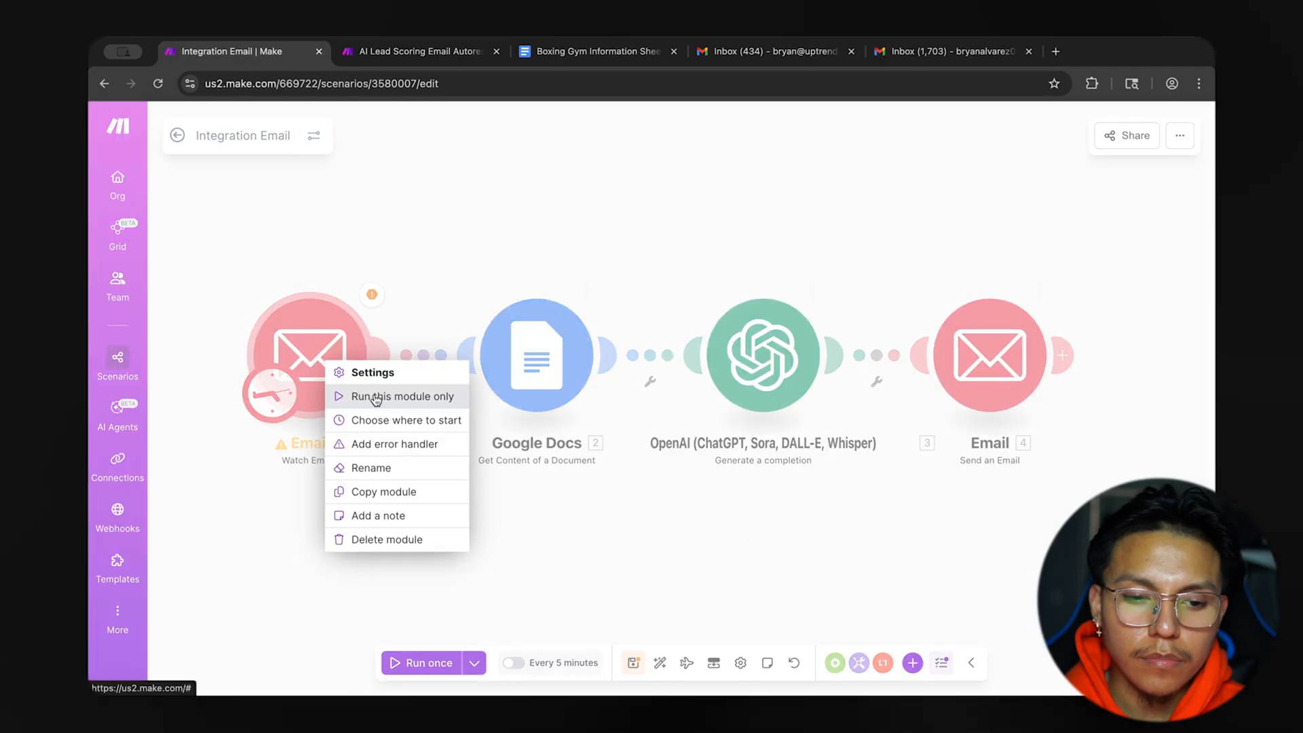
In Make, set Watch Emails to start from the newest services question email, save, and run the scenario once.
click(407, 419)
click(406, 405)
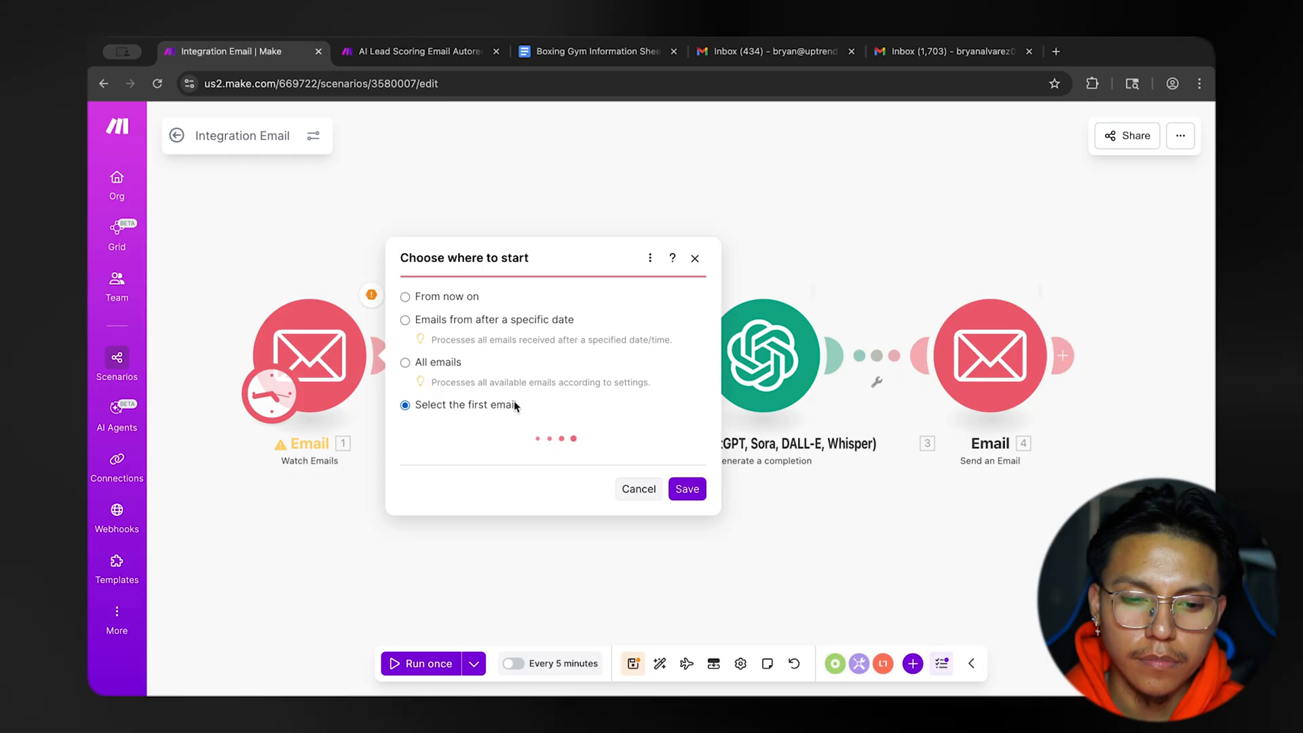
click(546, 385)
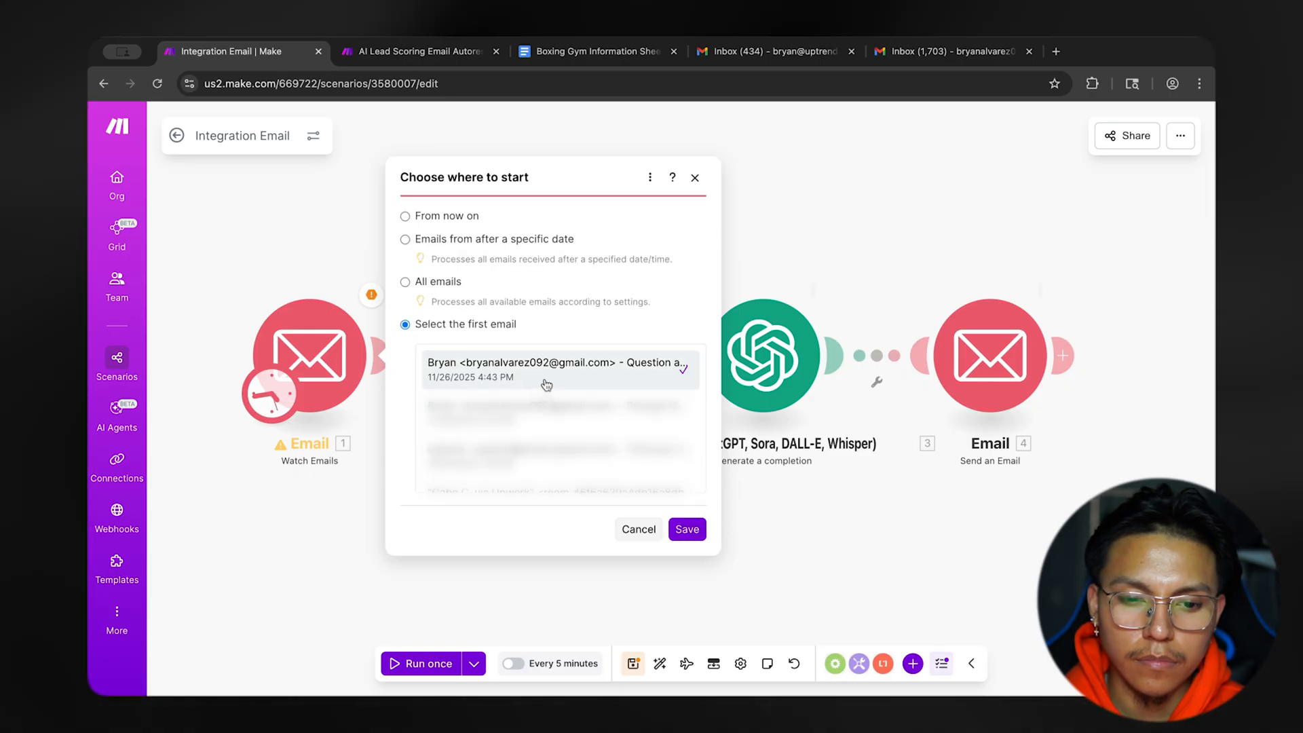
click(670, 523)
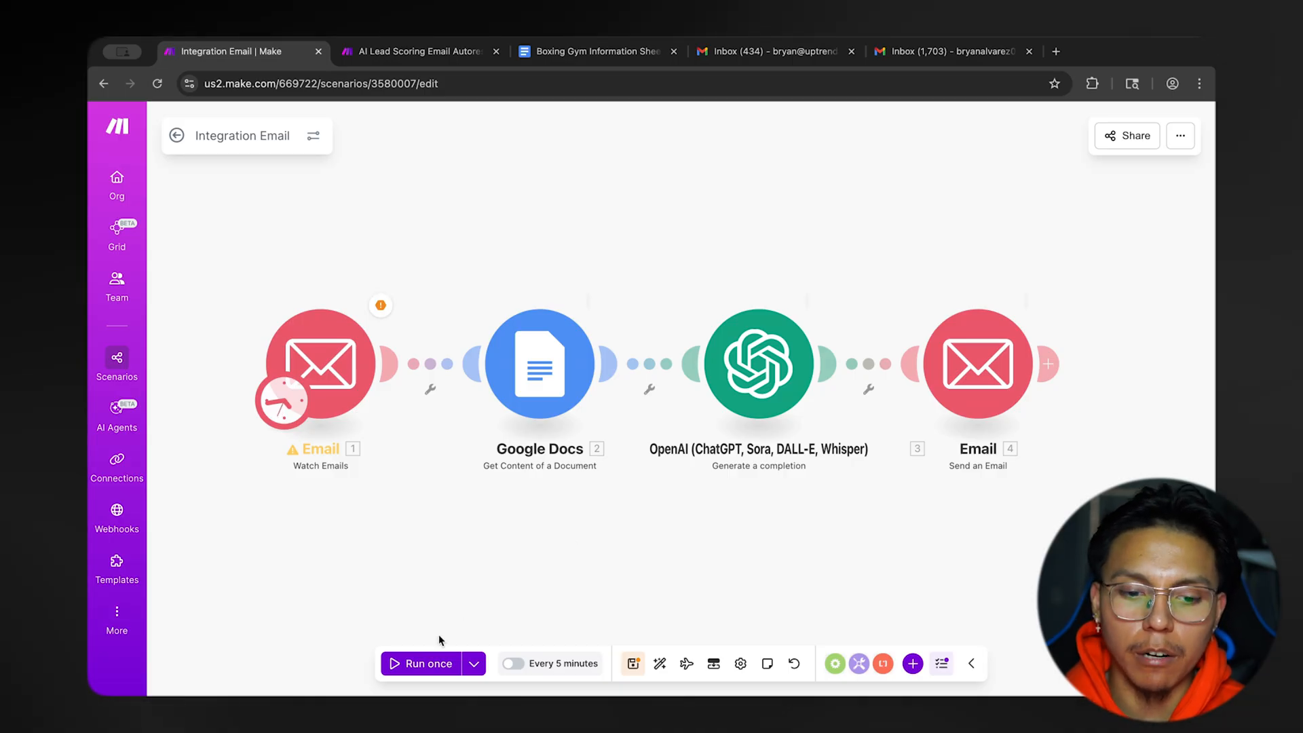
click(428, 663)
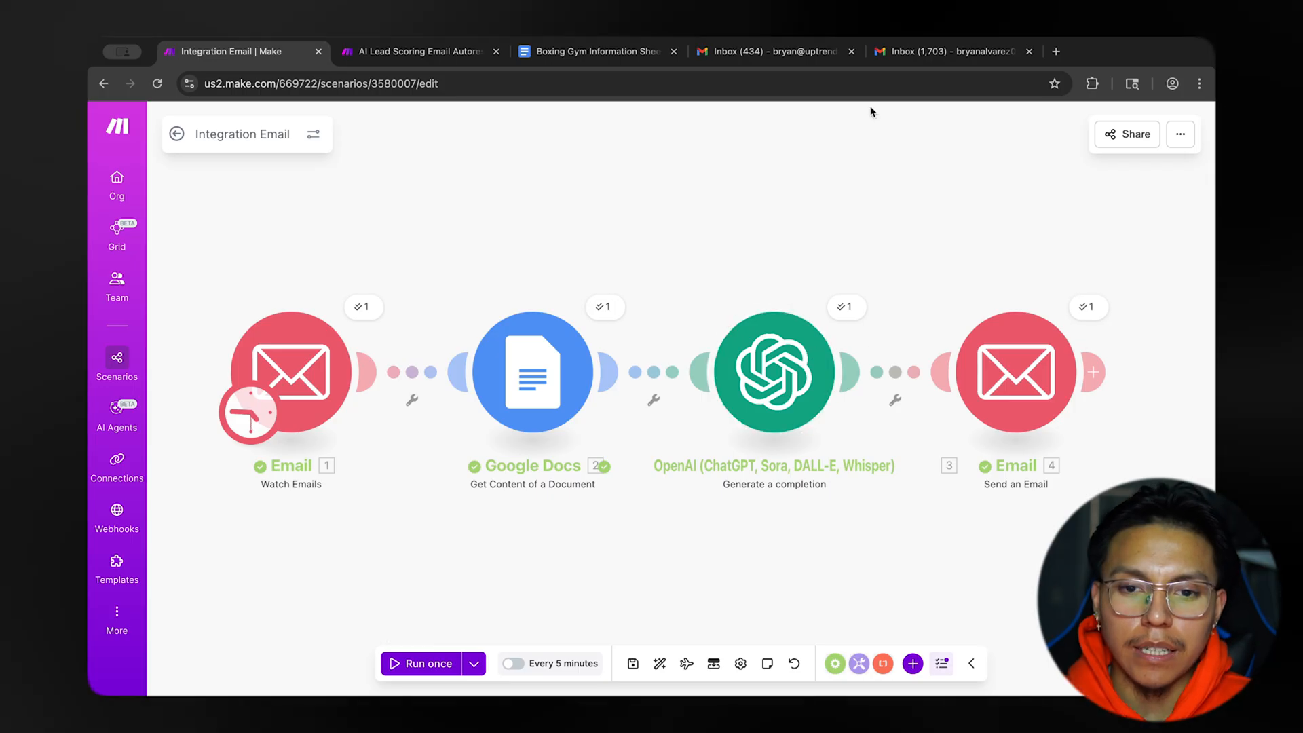
Open the newest "Hey, i got your inquiry" reply in Gmail and read its body.
click(951, 51)
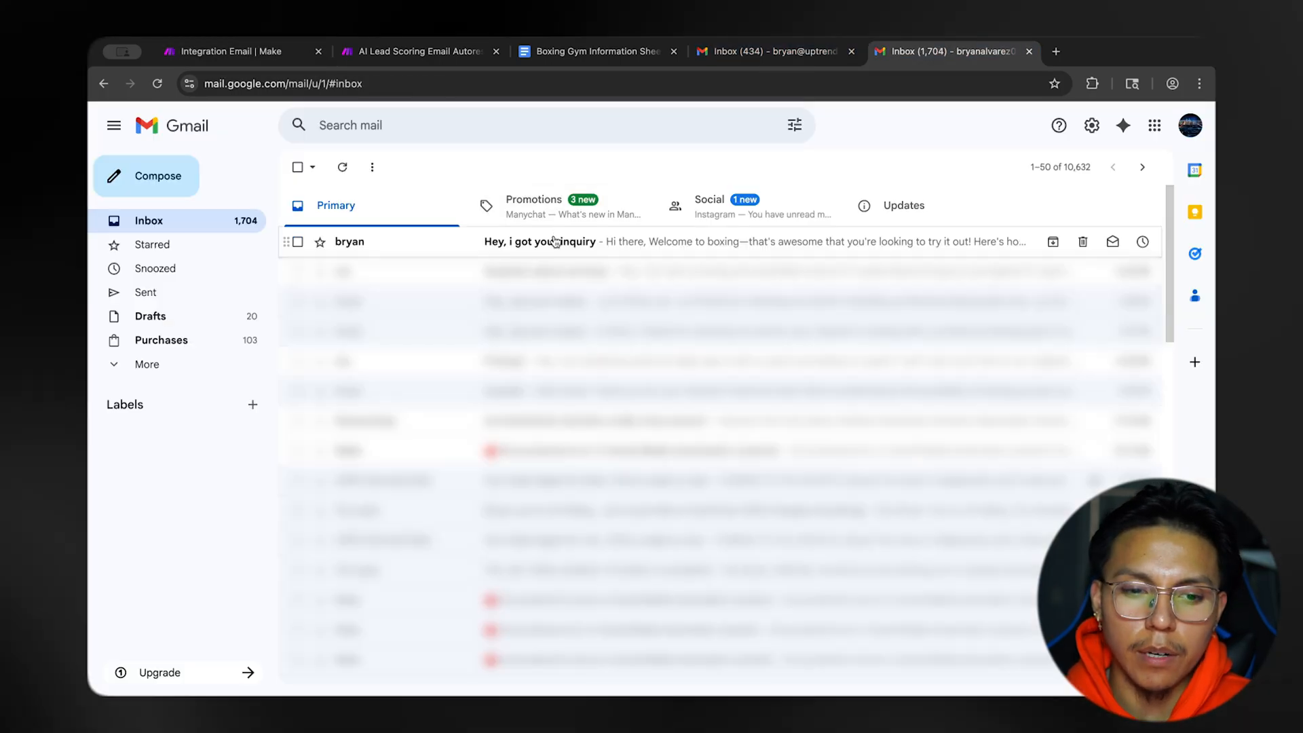
click(555, 241)
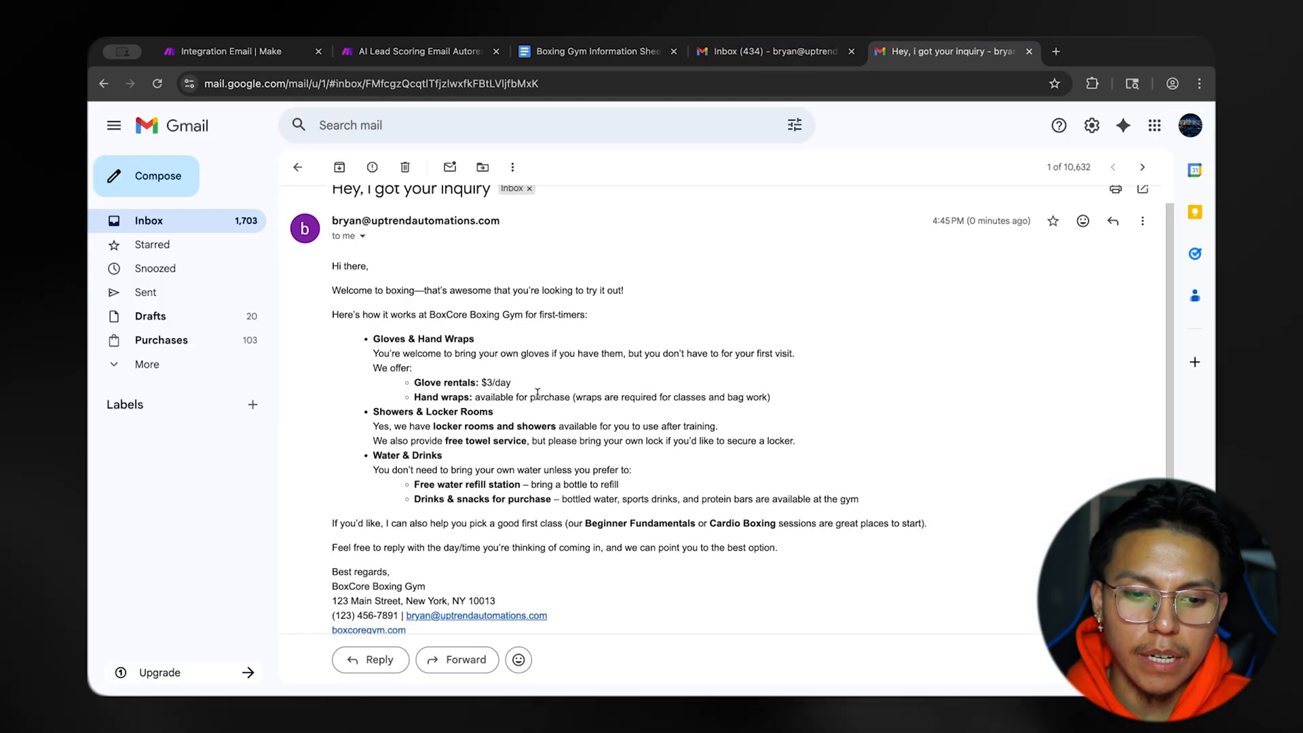
scroll(545, 392, up, 1)
scroll(493, 335, down, 1)
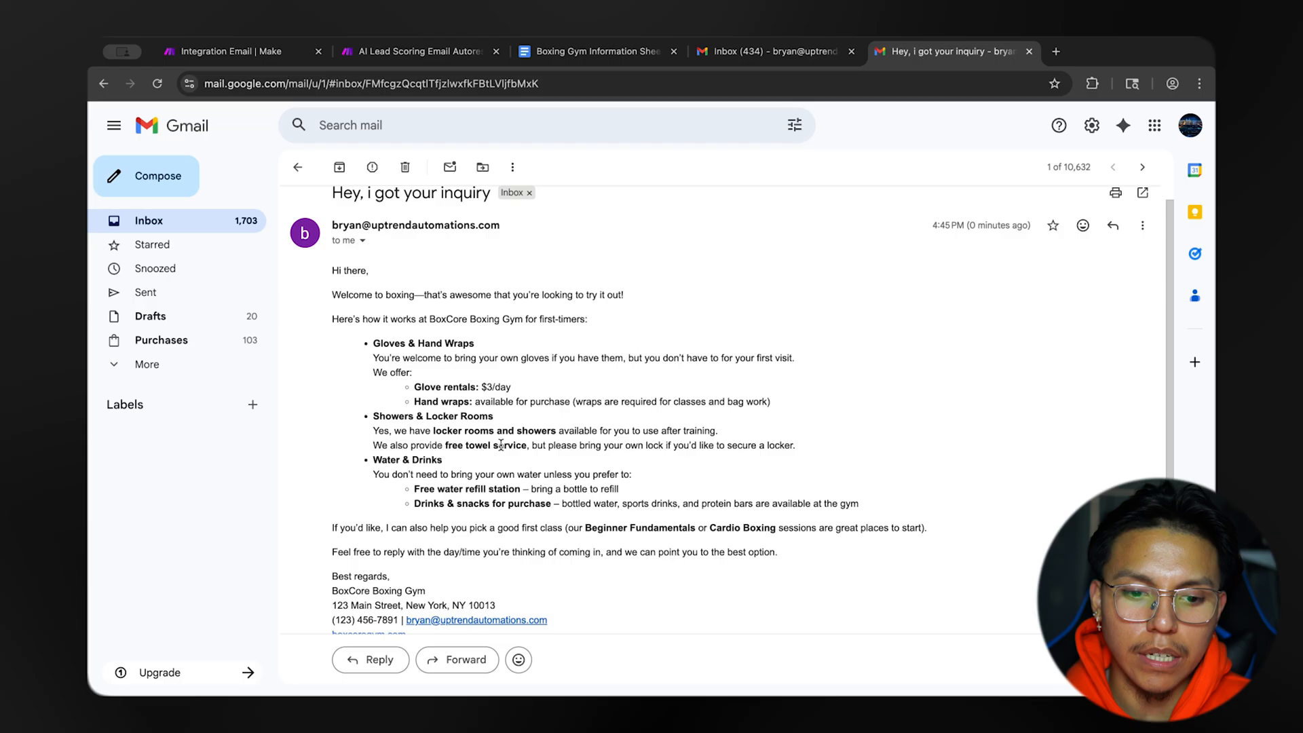
scroll(501, 445, up, 1)
scroll(501, 444, down, 2)
scroll(499, 441, up, 2)
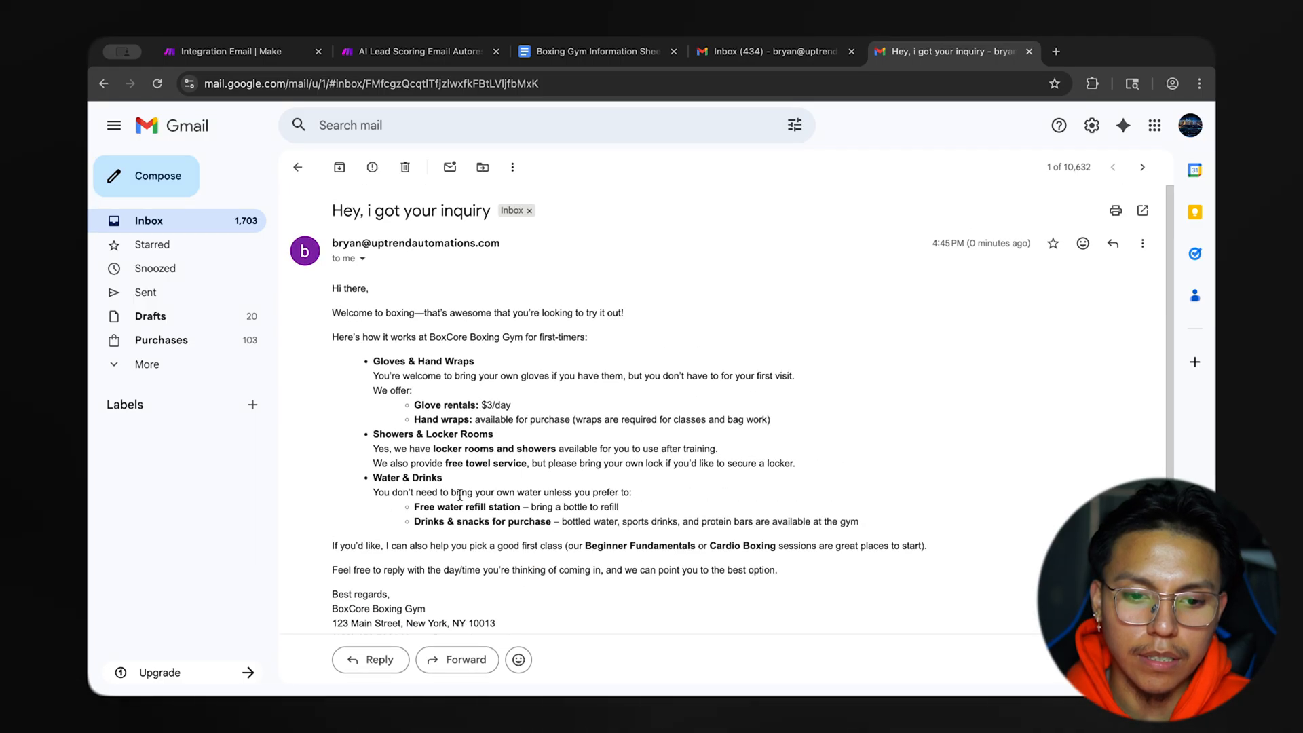
Examine the customer's question in message 5 of the OpenAI module's run input in Make.
click(274, 54)
click(844, 306)
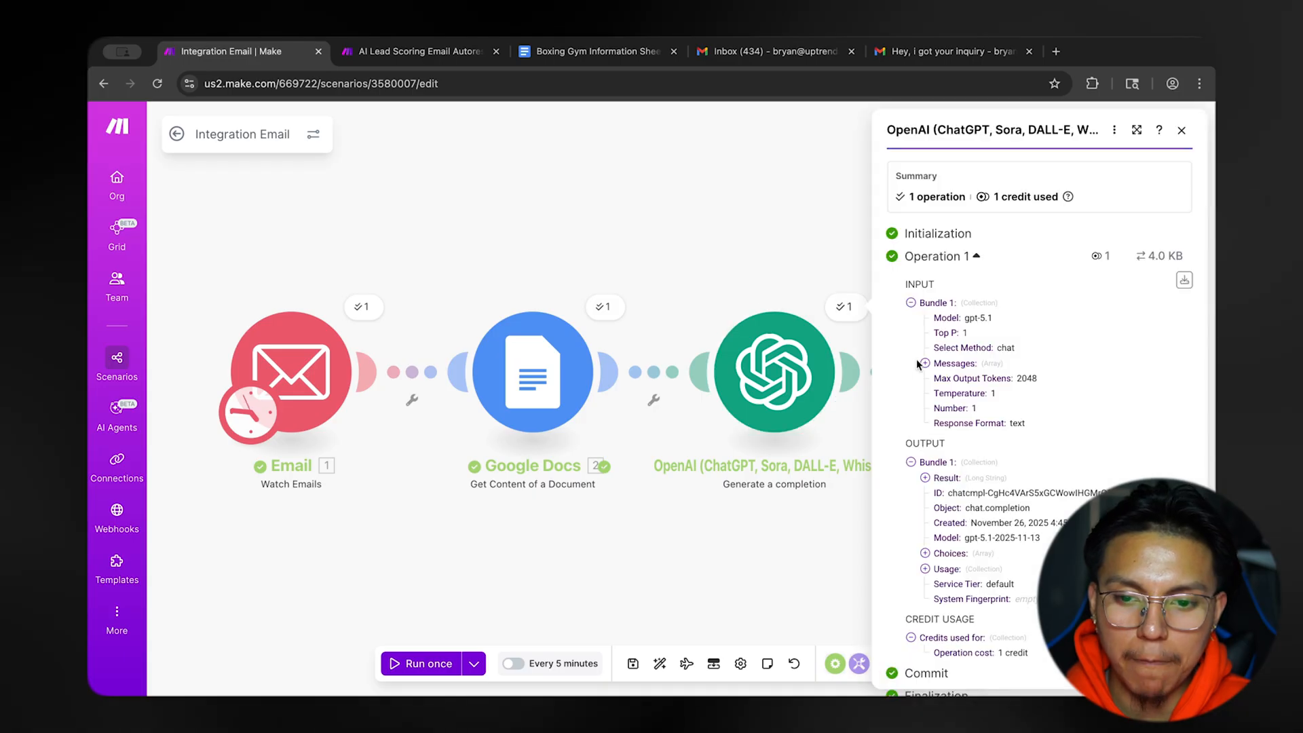
click(924, 363)
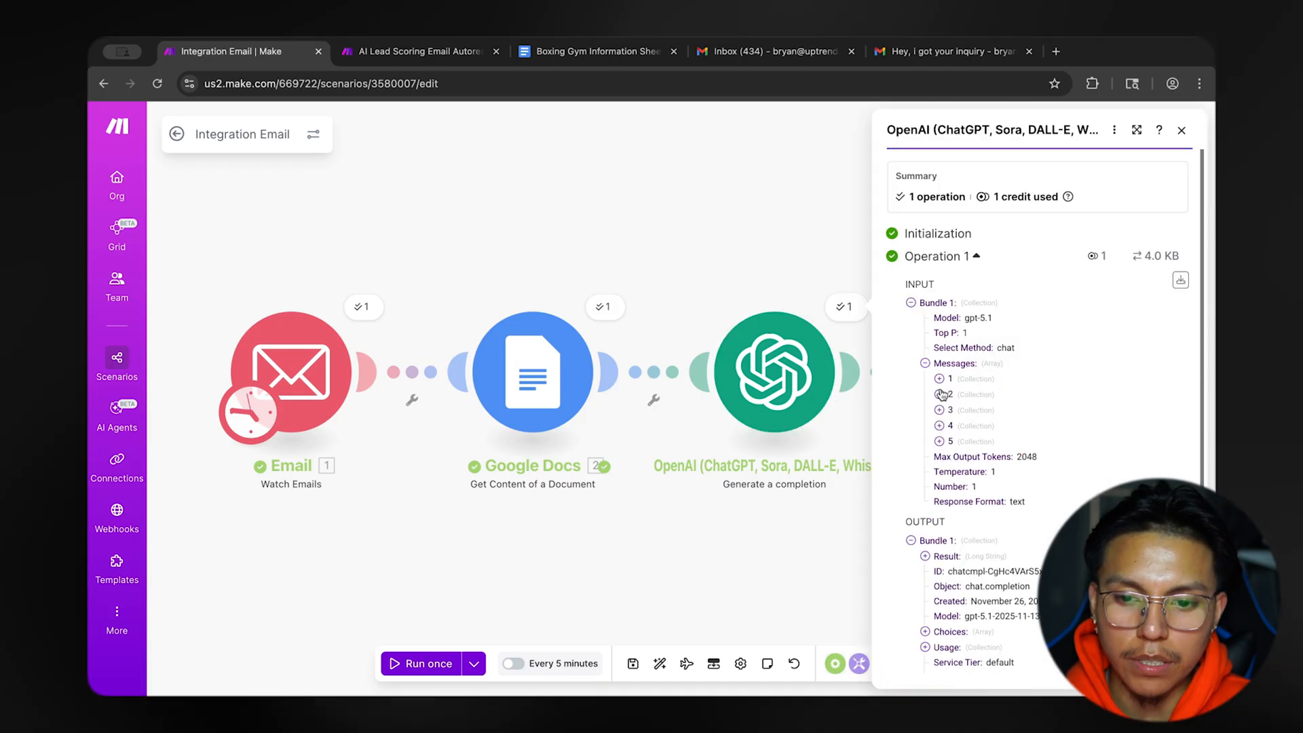
click(939, 441)
scroll(1004, 435, down, 1)
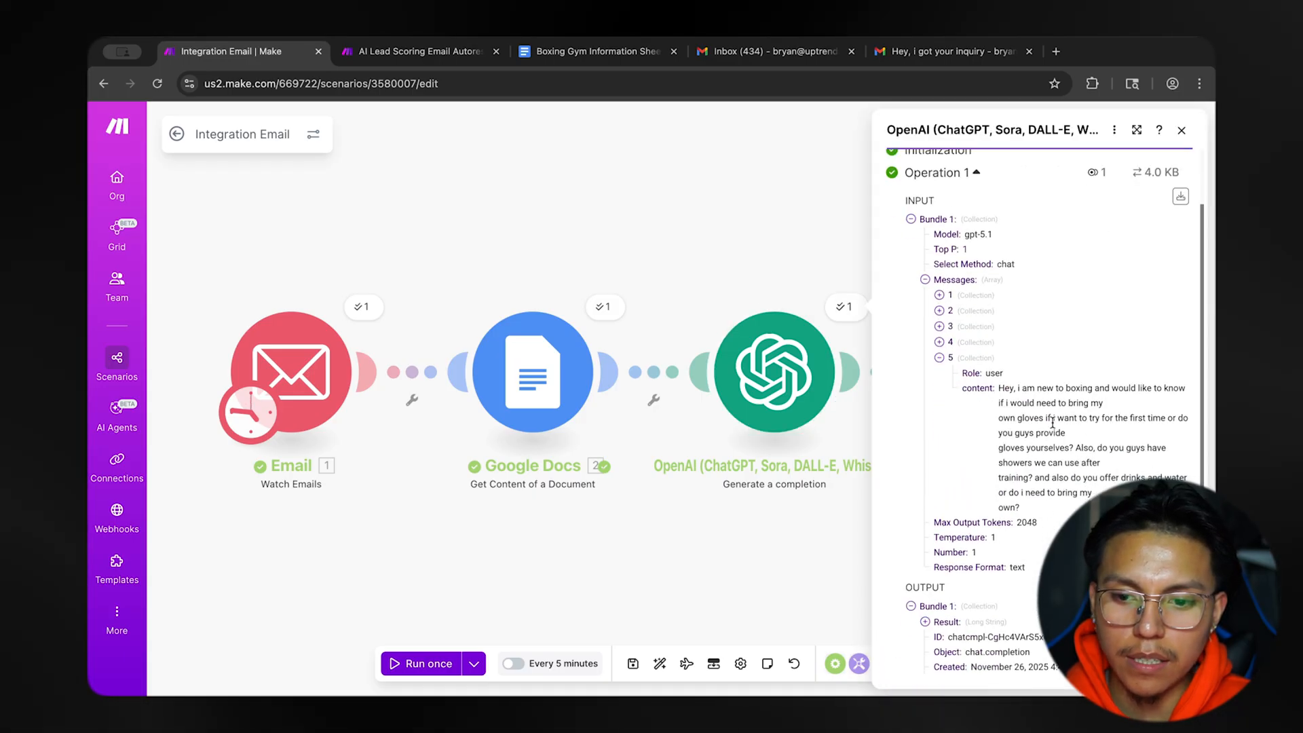
drag(1000, 390, 1055, 462)
click(1081, 431)
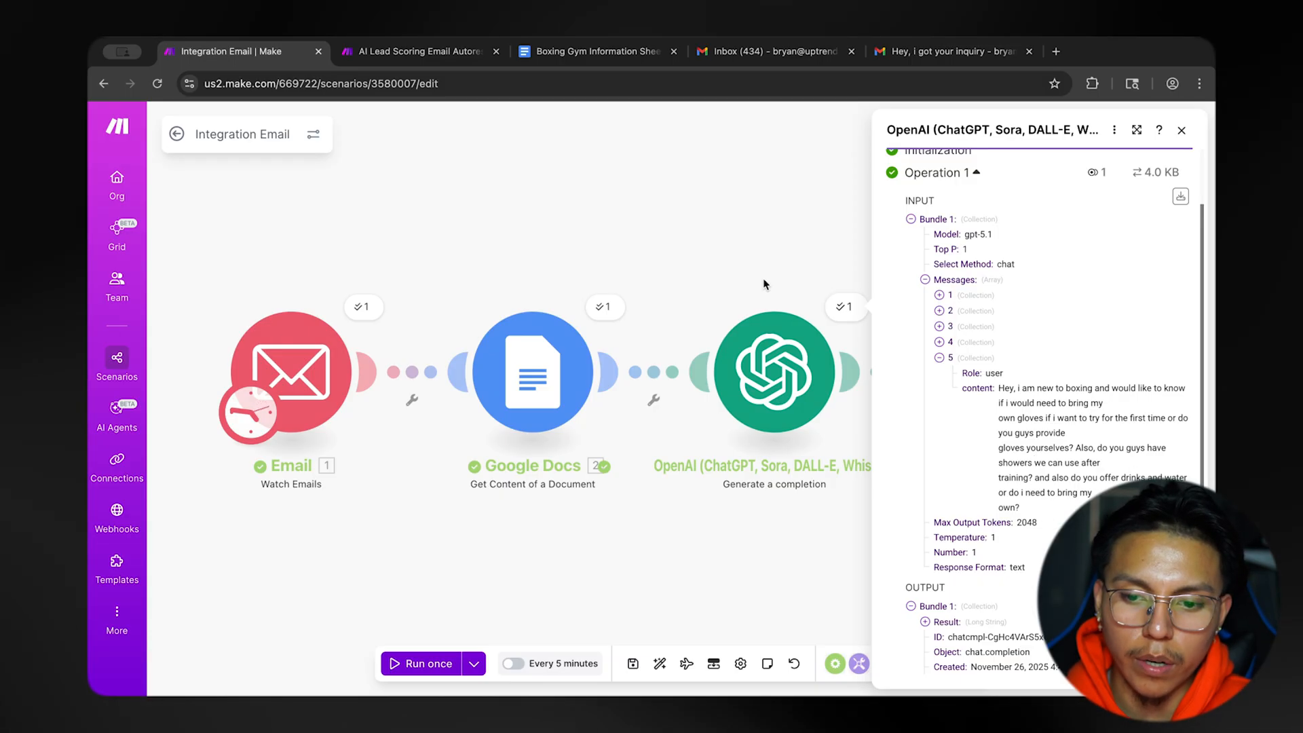
click(724, 251)
Check the Gmail reply's answers on glove rentals, hand wraps, showers, and water and drinks against the customer's question.
click(943, 53)
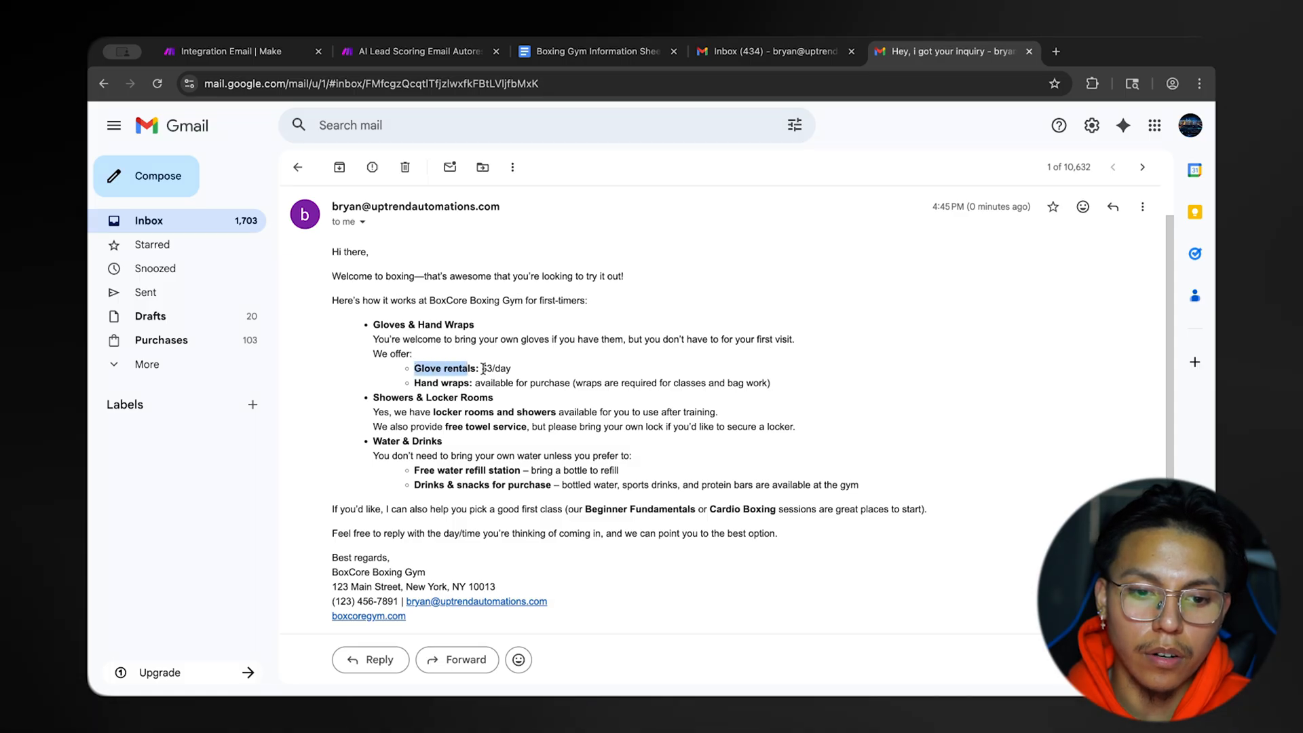
drag(479, 384, 753, 384)
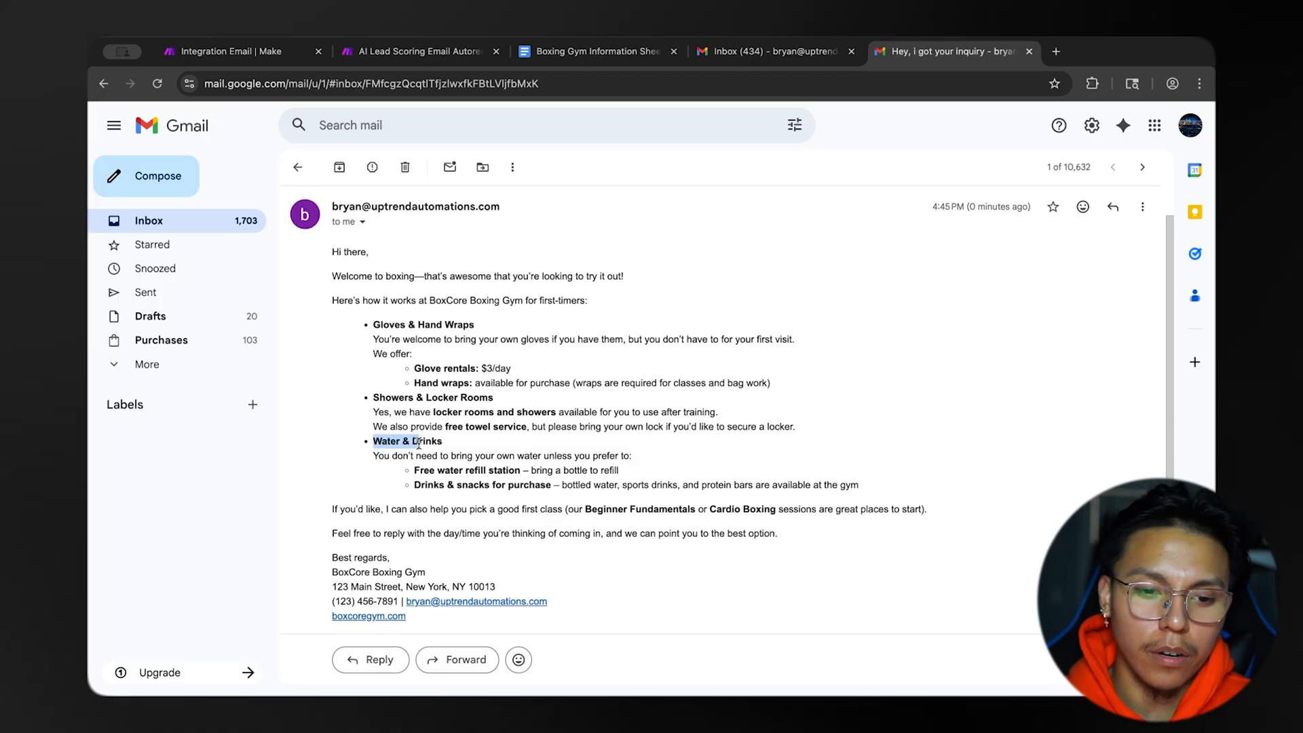
drag(545, 464, 606, 465)
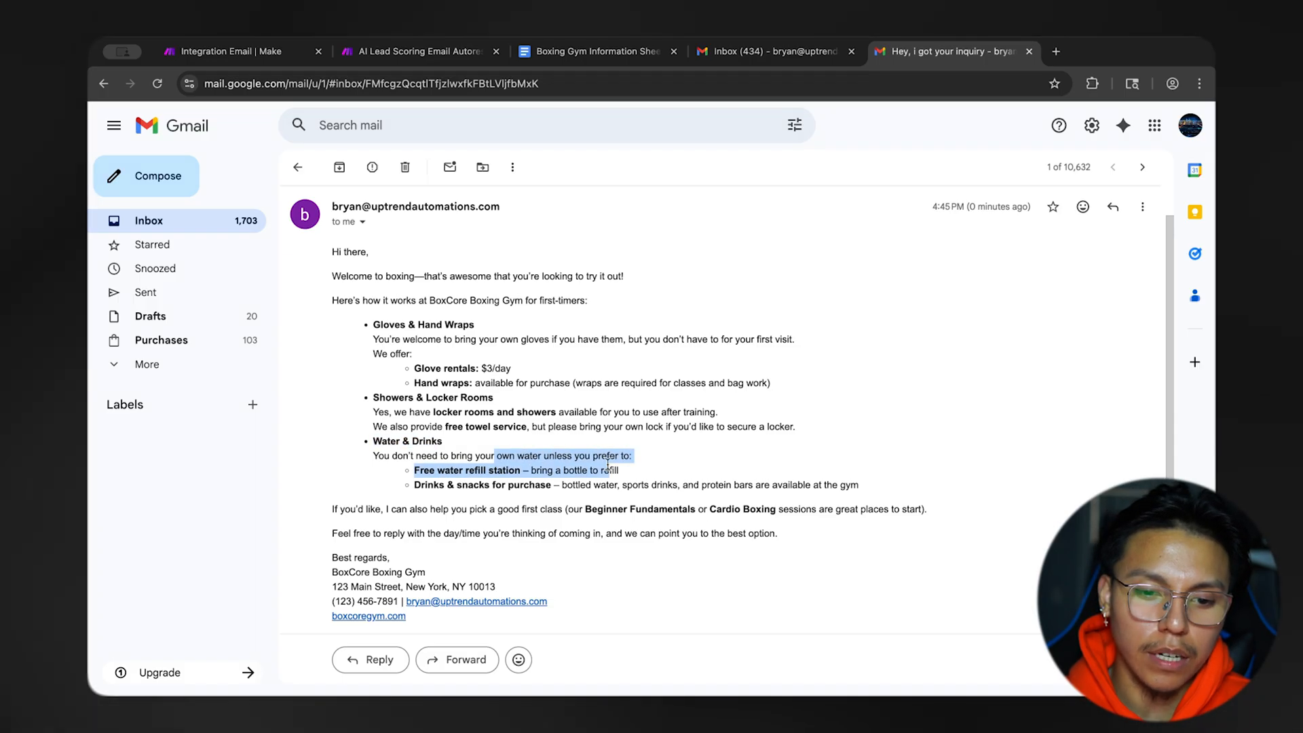
click(479, 467)
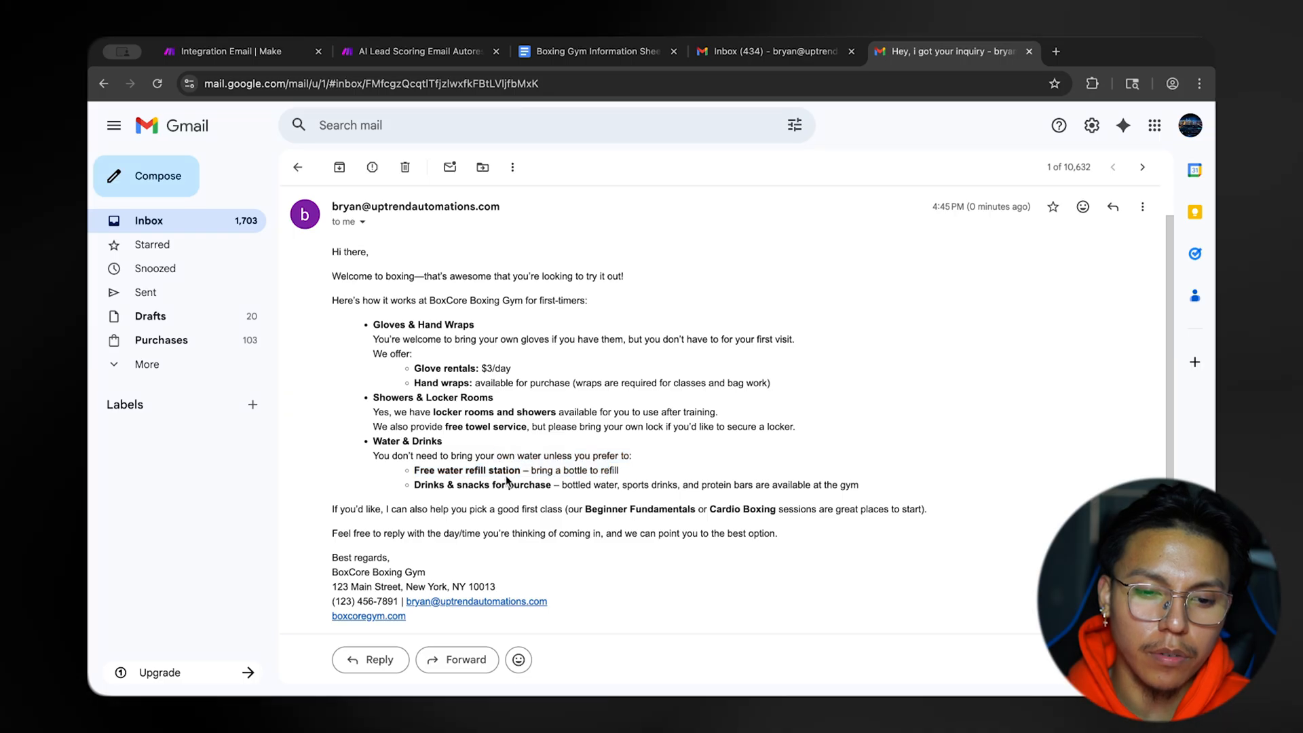
drag(582, 469, 620, 474)
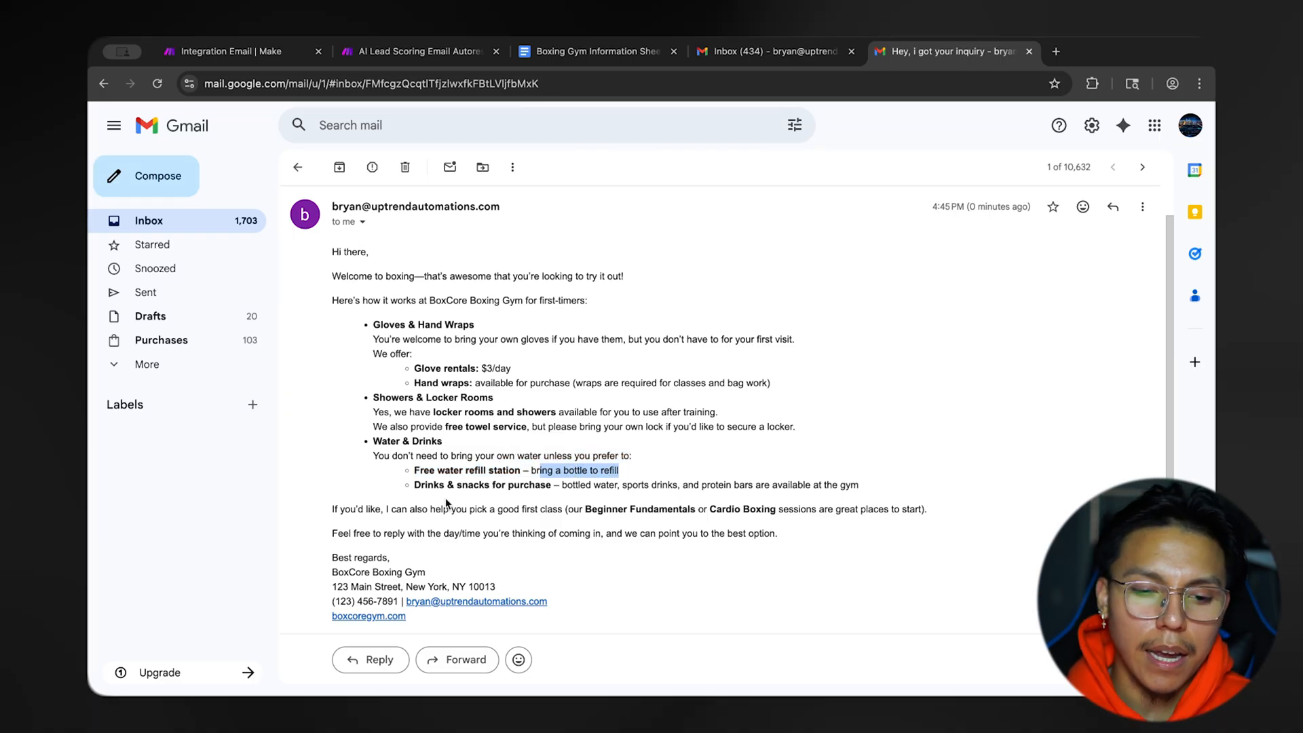
drag(414, 485, 519, 486)
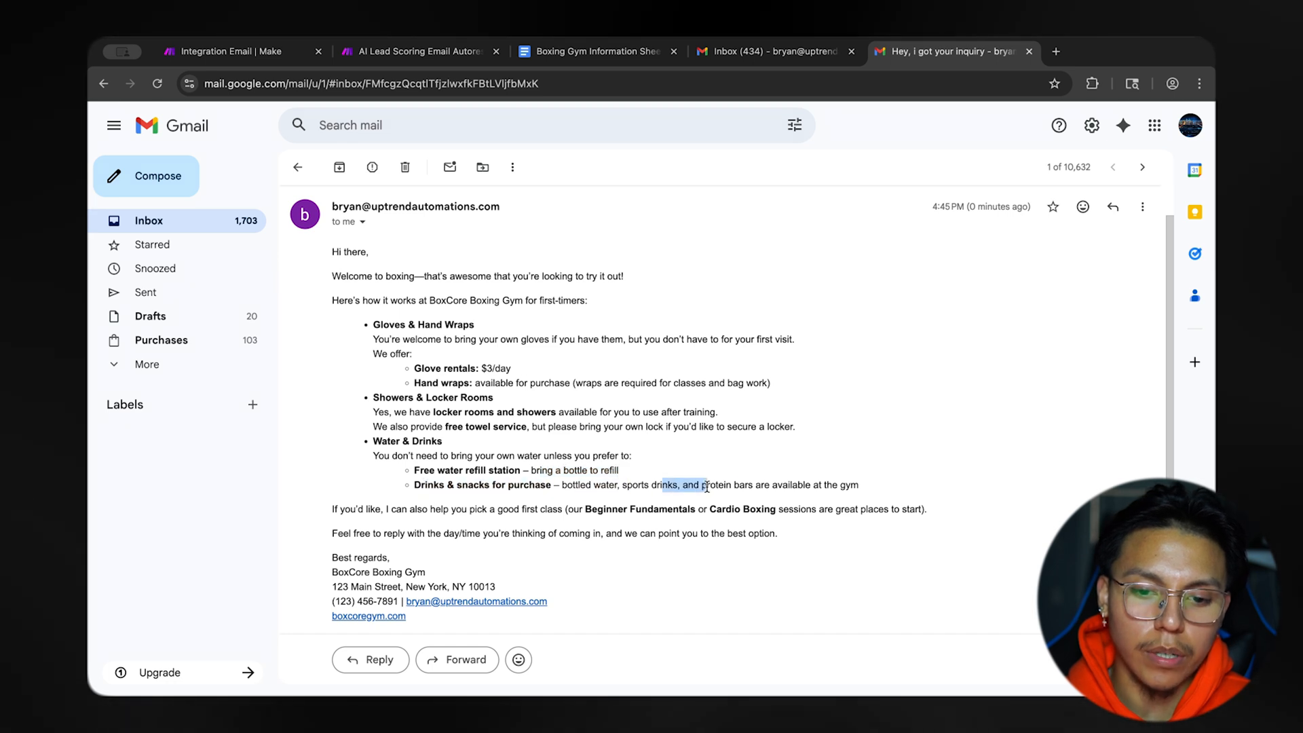
click(845, 490)
drag(373, 361, 859, 521)
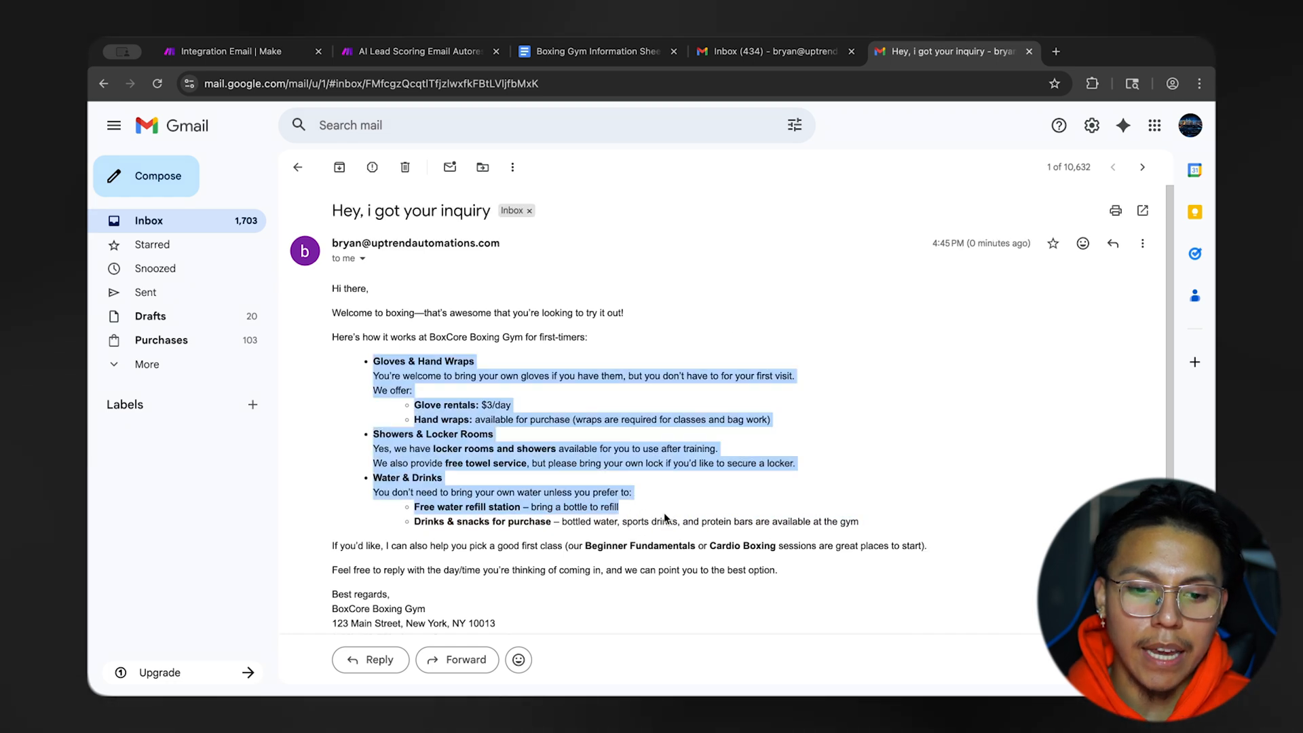
click(707, 485)
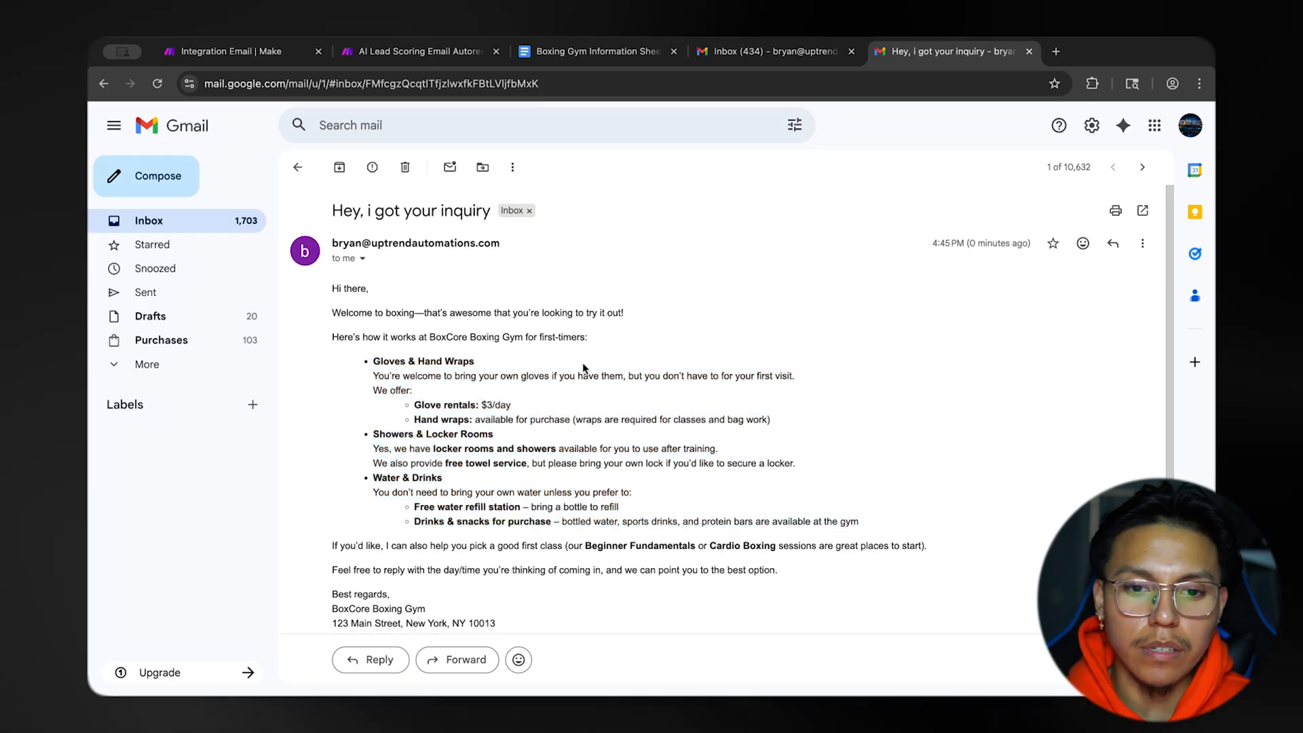
In Make, detach the Send an Email module from the OpenAI module and add an Email Create a Draft module in its place.
click(256, 59)
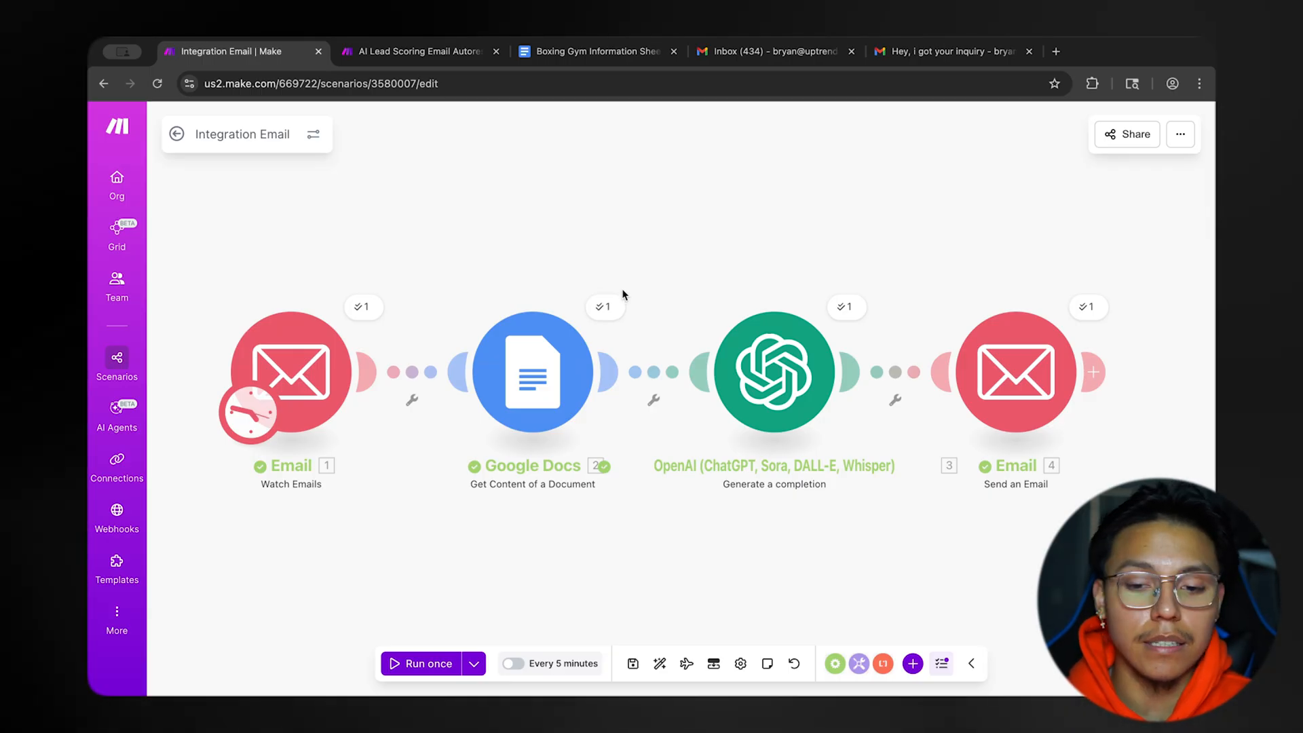
scroll(657, 270, down, 2)
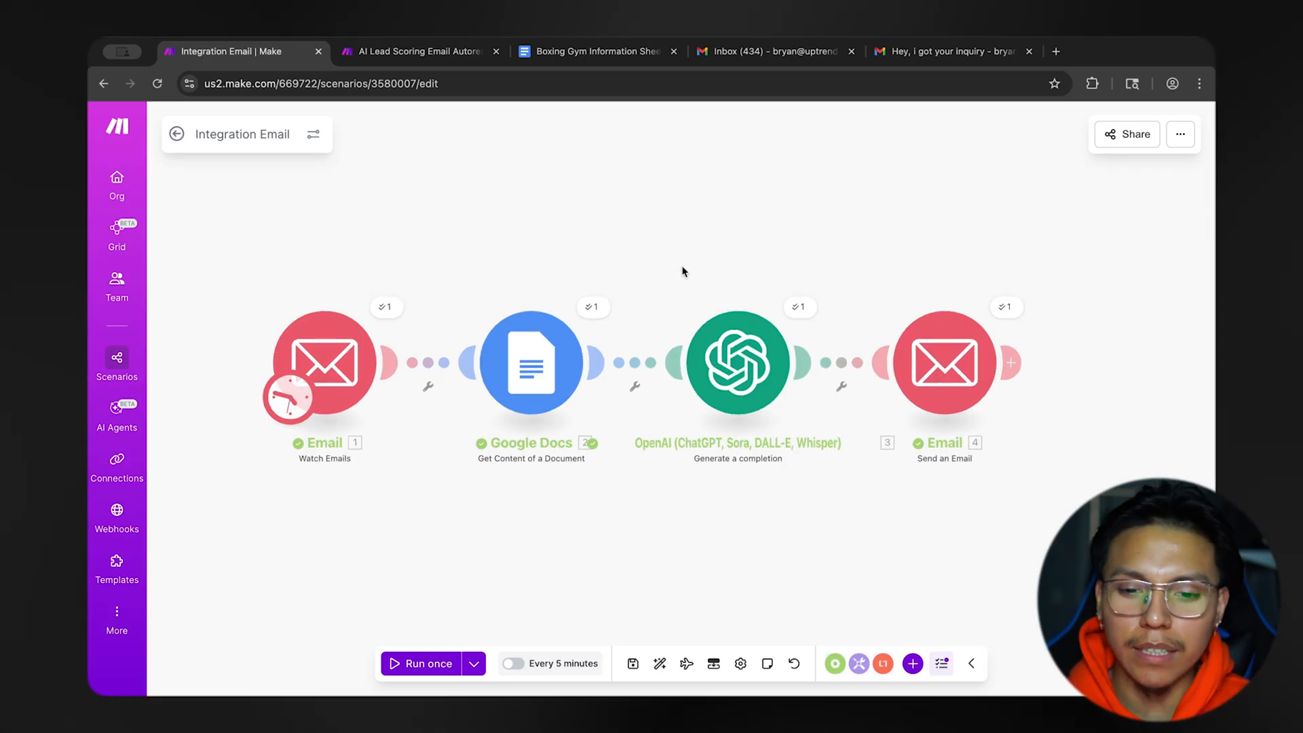
right_click(964, 389)
key(Escape)
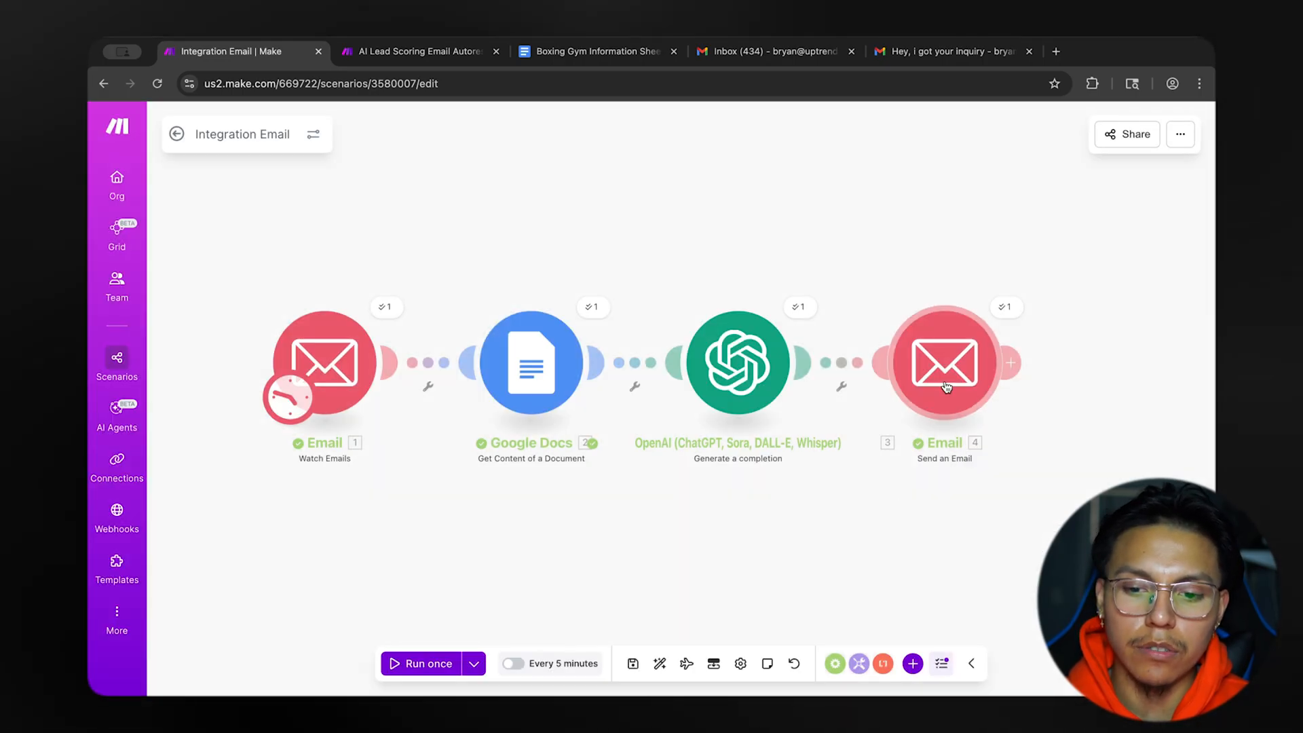
right_click(855, 380)
key(Escape)
drag(947, 377, 947, 178)
click(834, 373)
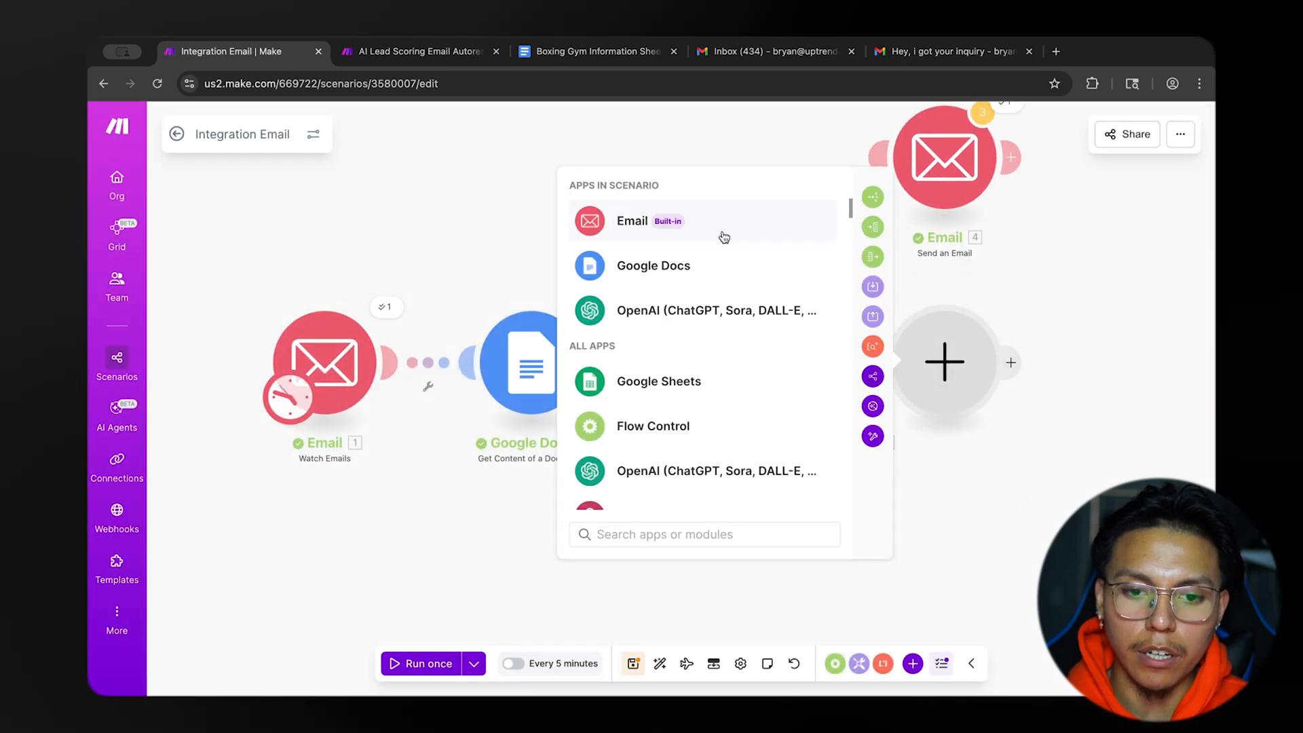
click(724, 237)
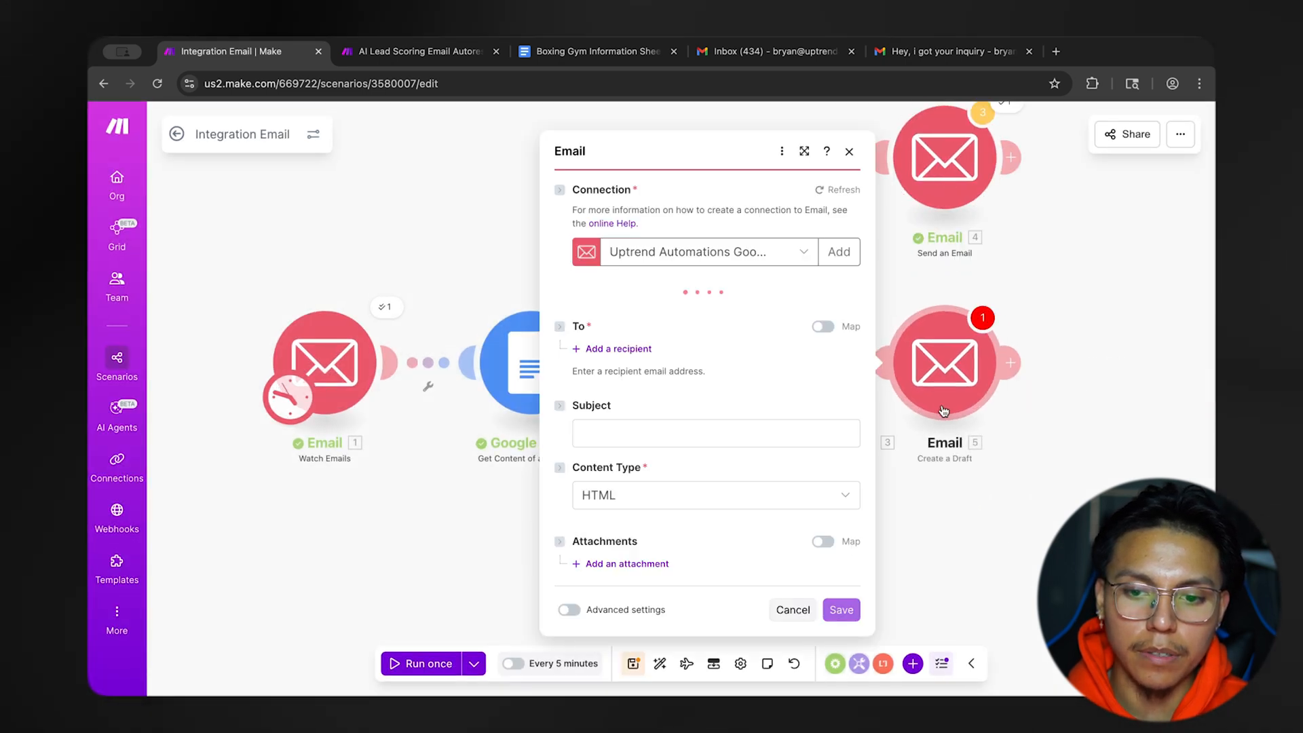
scroll(689, 353, down, 1)
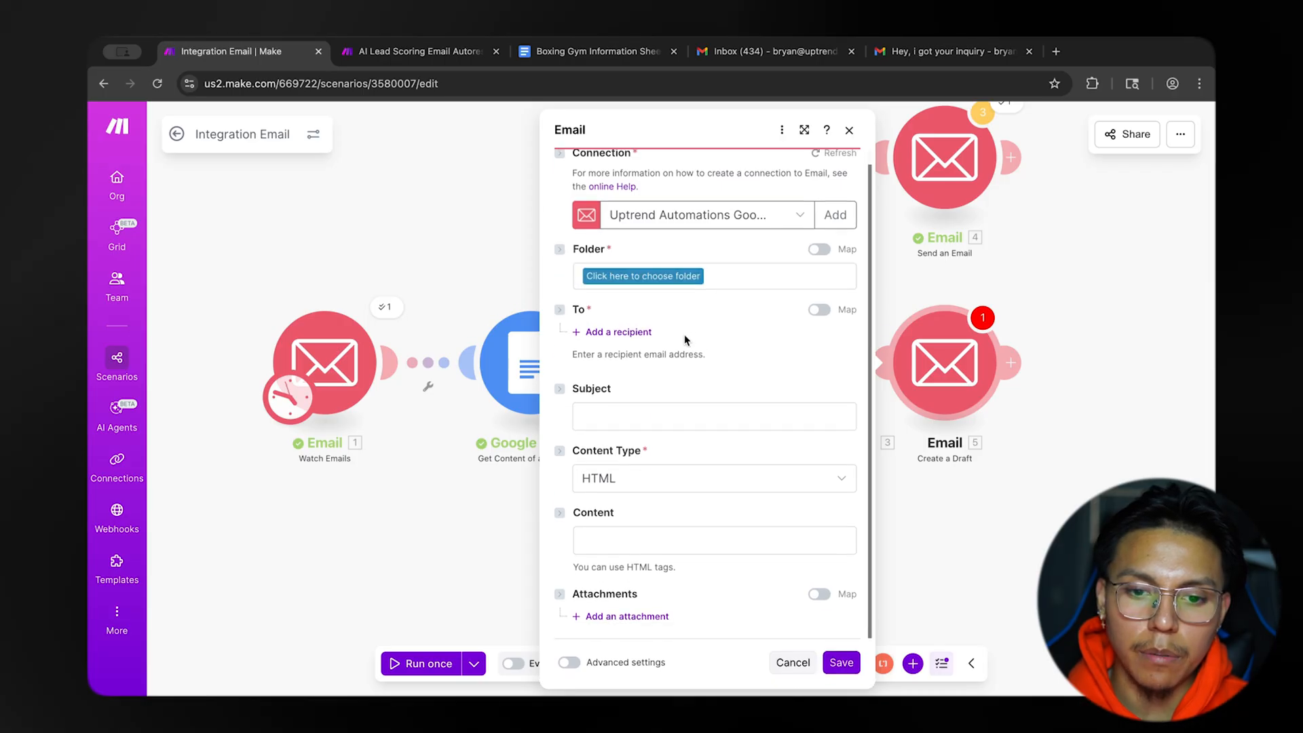
Set the draft's folder to Drafts and add the Watch Emails module's Sender: Email address as recipient.
click(678, 281)
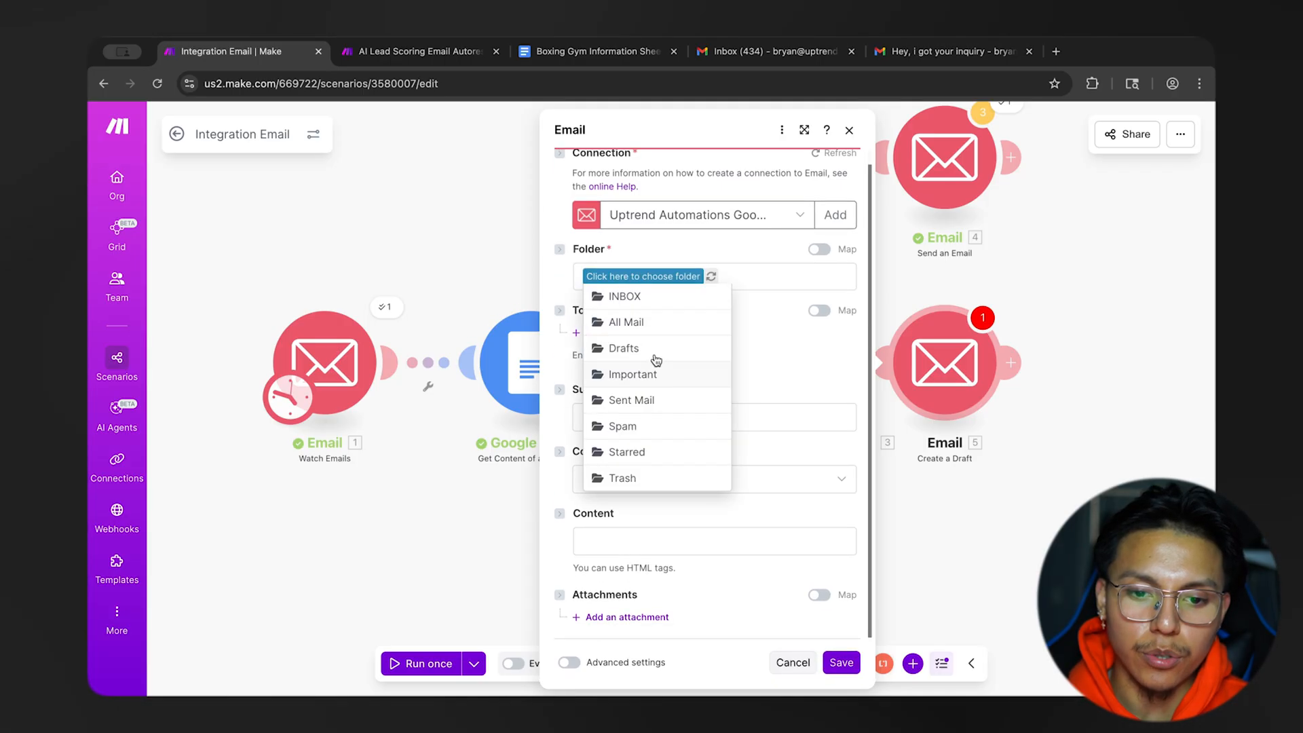
click(654, 355)
click(633, 336)
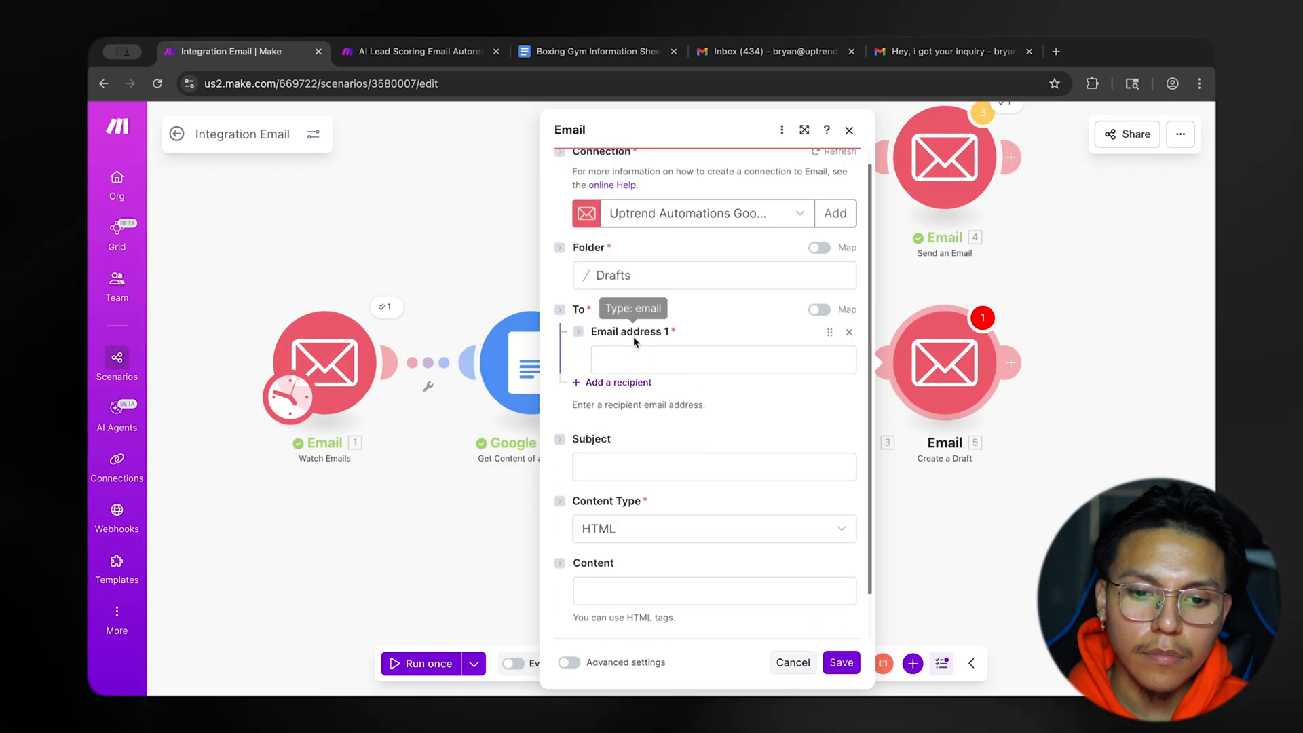
click(634, 358)
scroll(960, 541, down, 10)
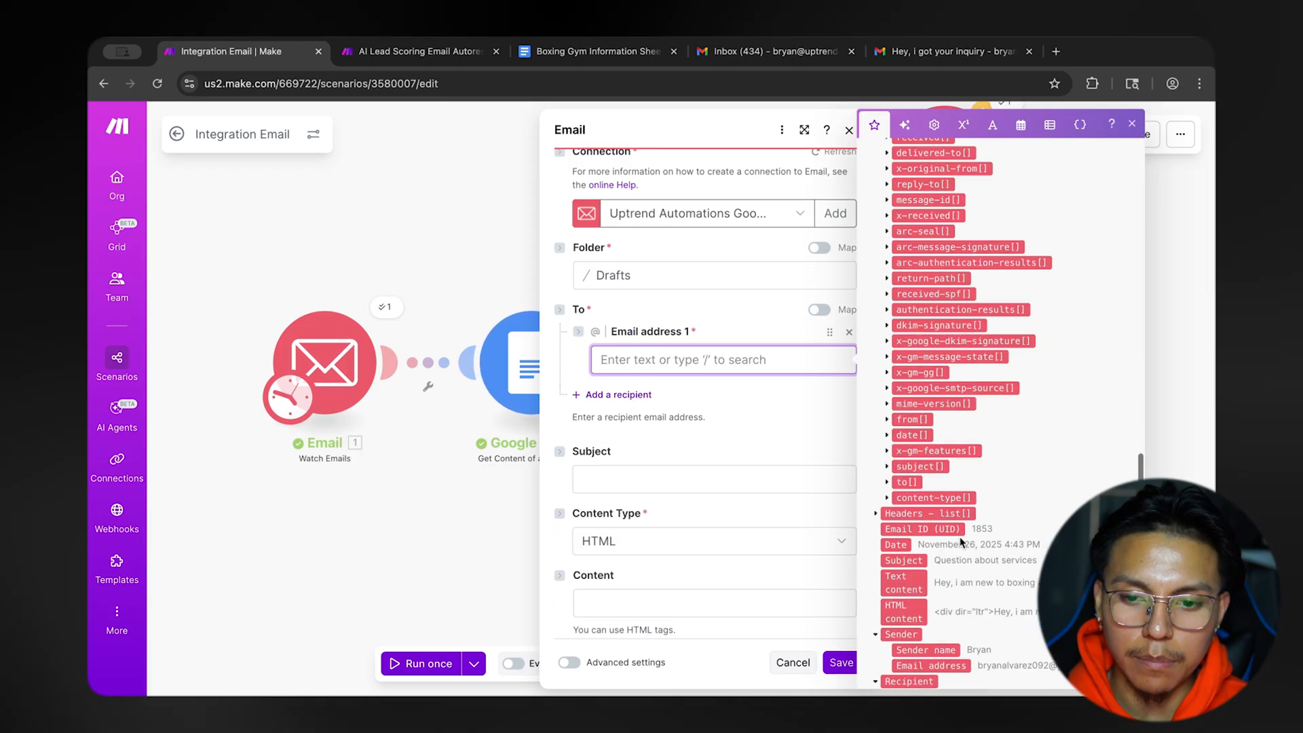
scroll(961, 541, down, 5)
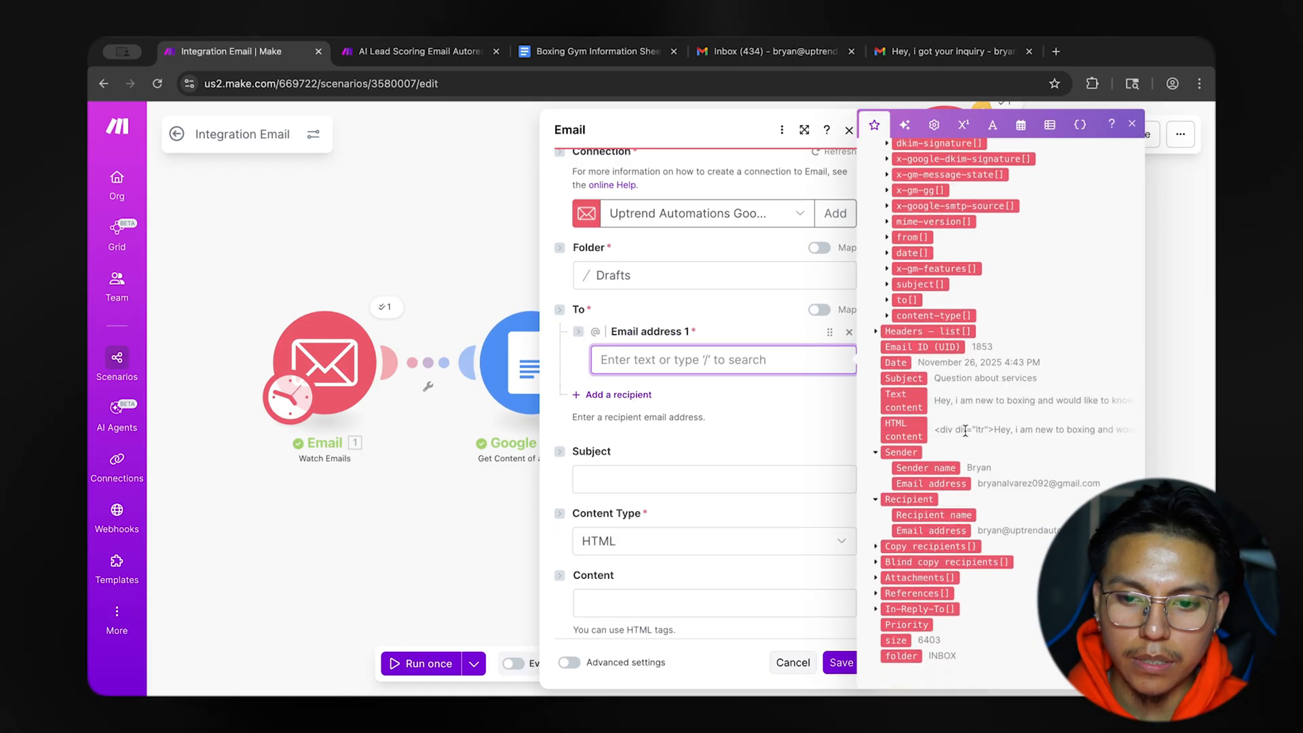
click(931, 483)
click(782, 418)
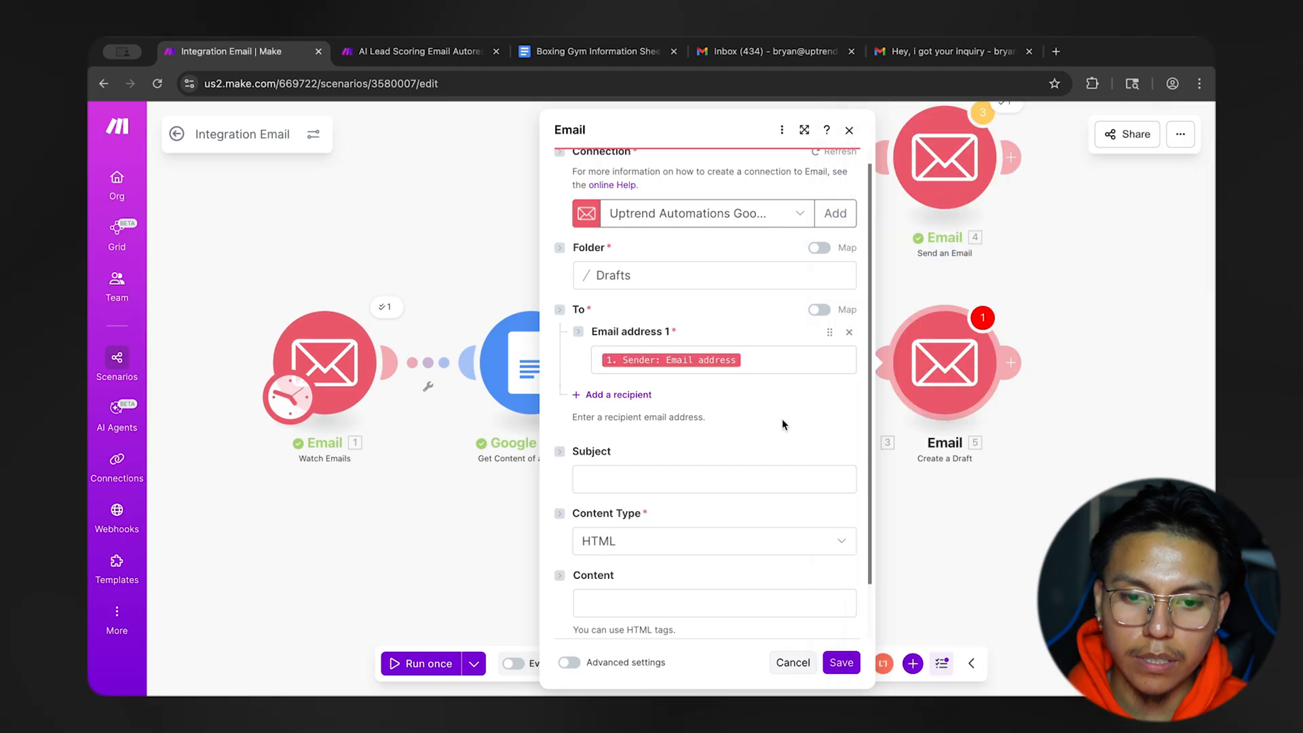
Set the draft's subject to "Hey, I got your inquiry" and keep HTML as the content type.
scroll(782, 419, down, 2)
click(645, 415)
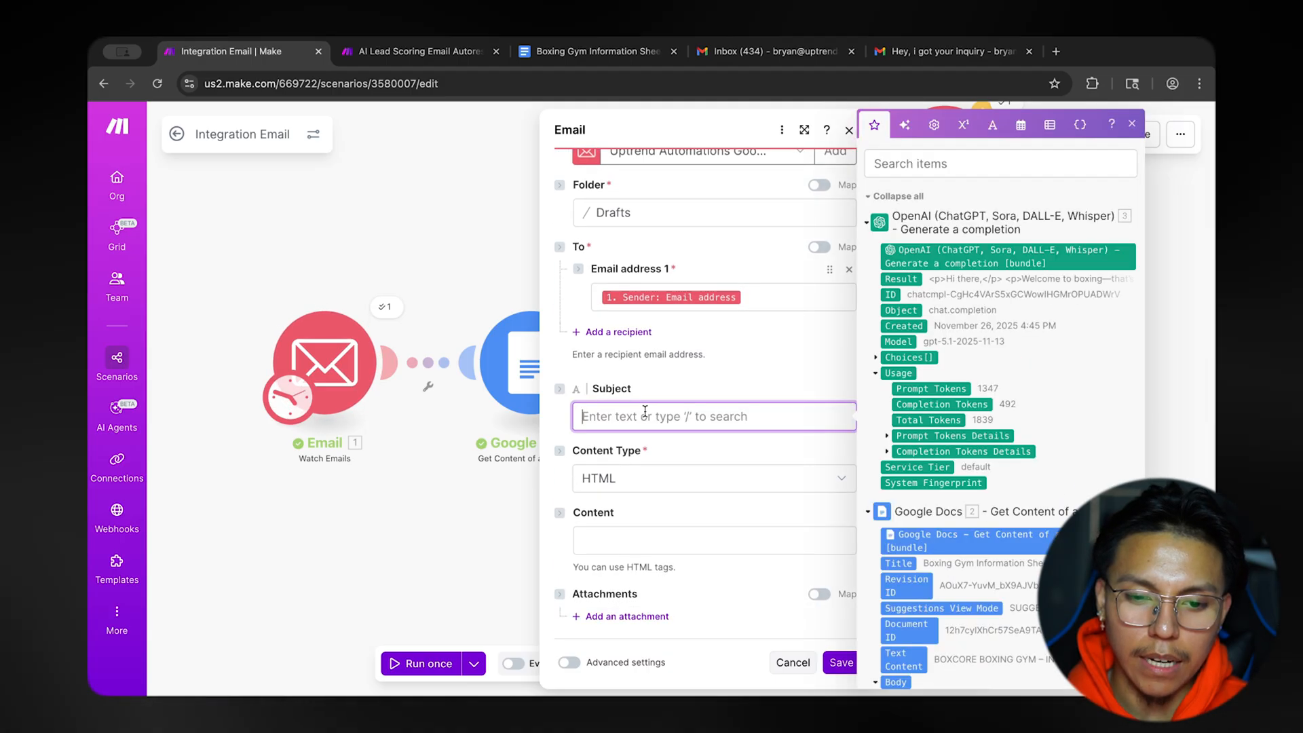
text(Hey, I got your inquiry)
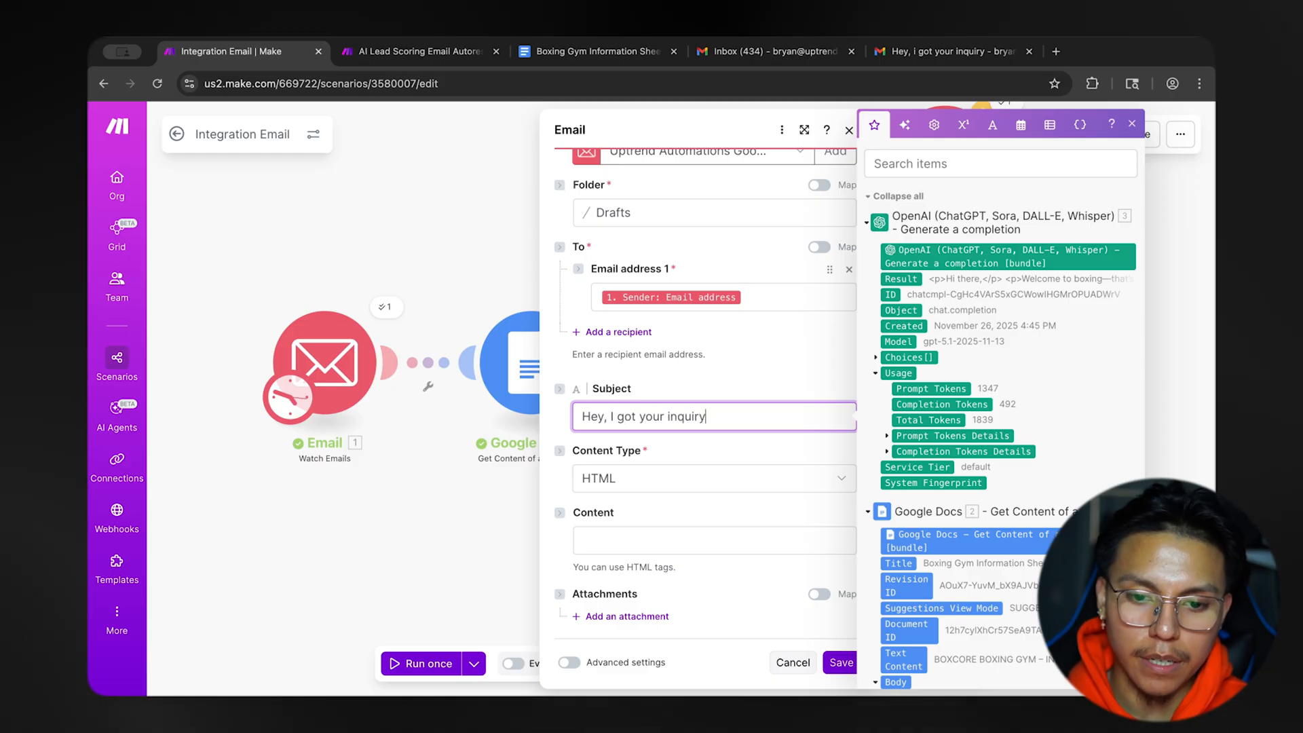
click(683, 384)
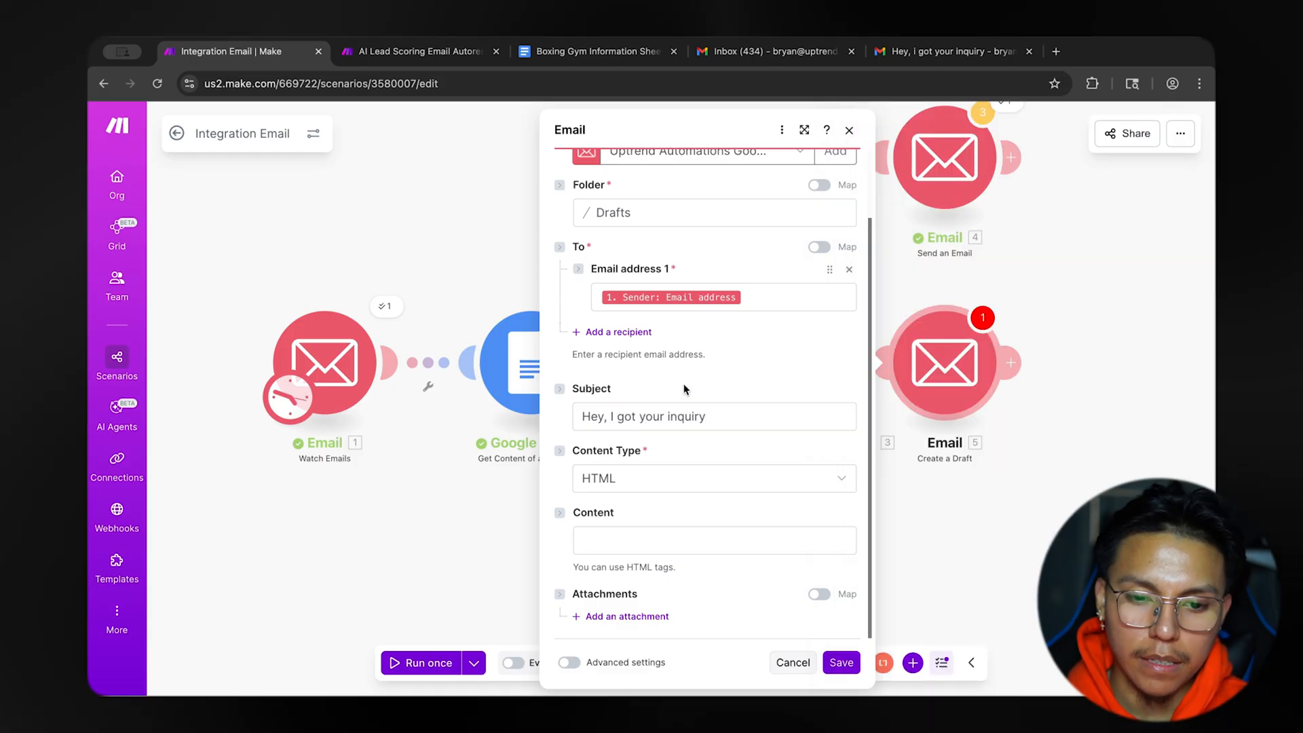
click(647, 483)
click(658, 500)
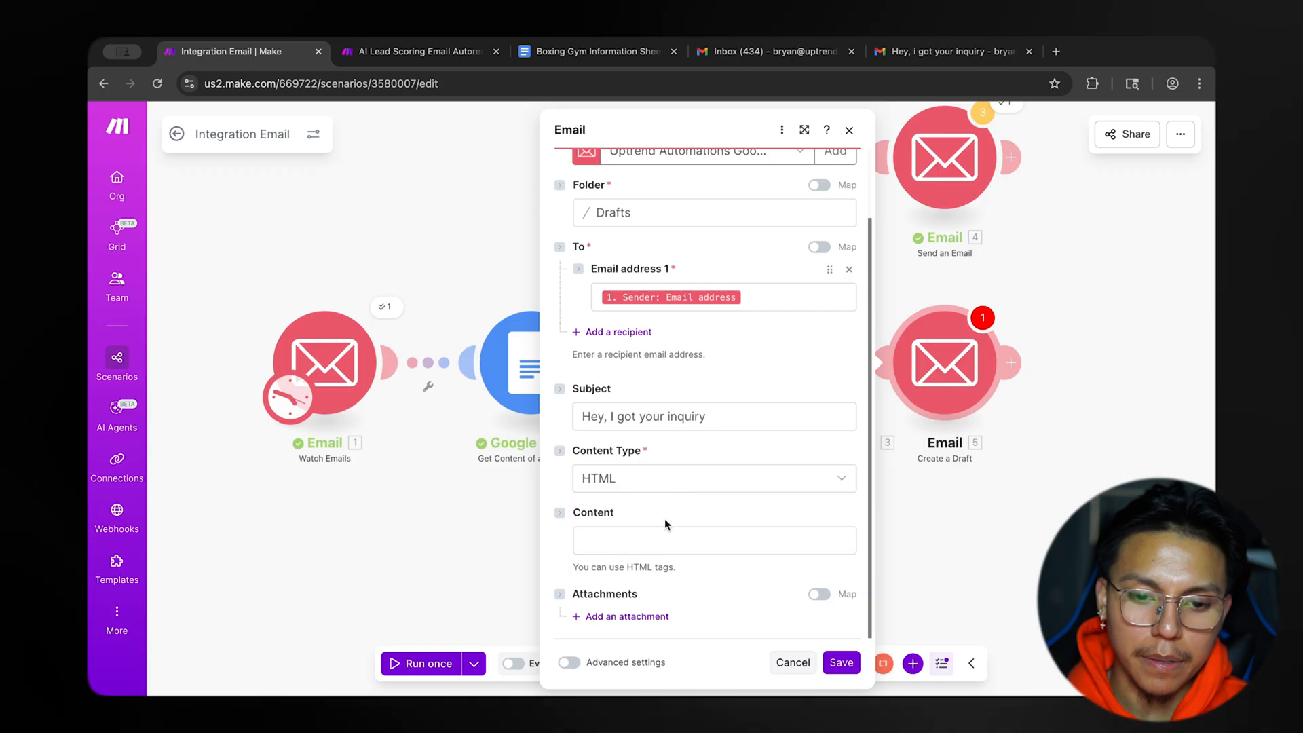
Map the OpenAI Choices[]: Message.Content value into the draft's content, then save the module and the scenario.
click(661, 541)
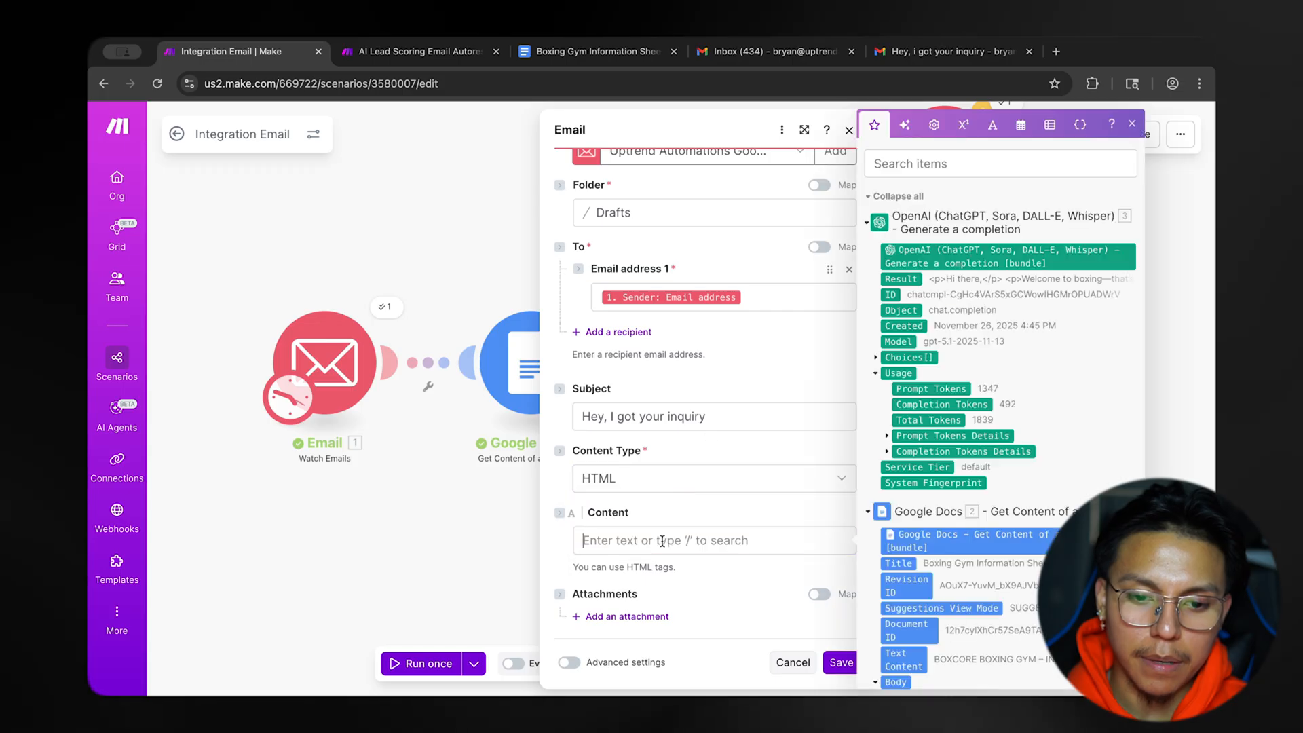
click(876, 358)
click(886, 436)
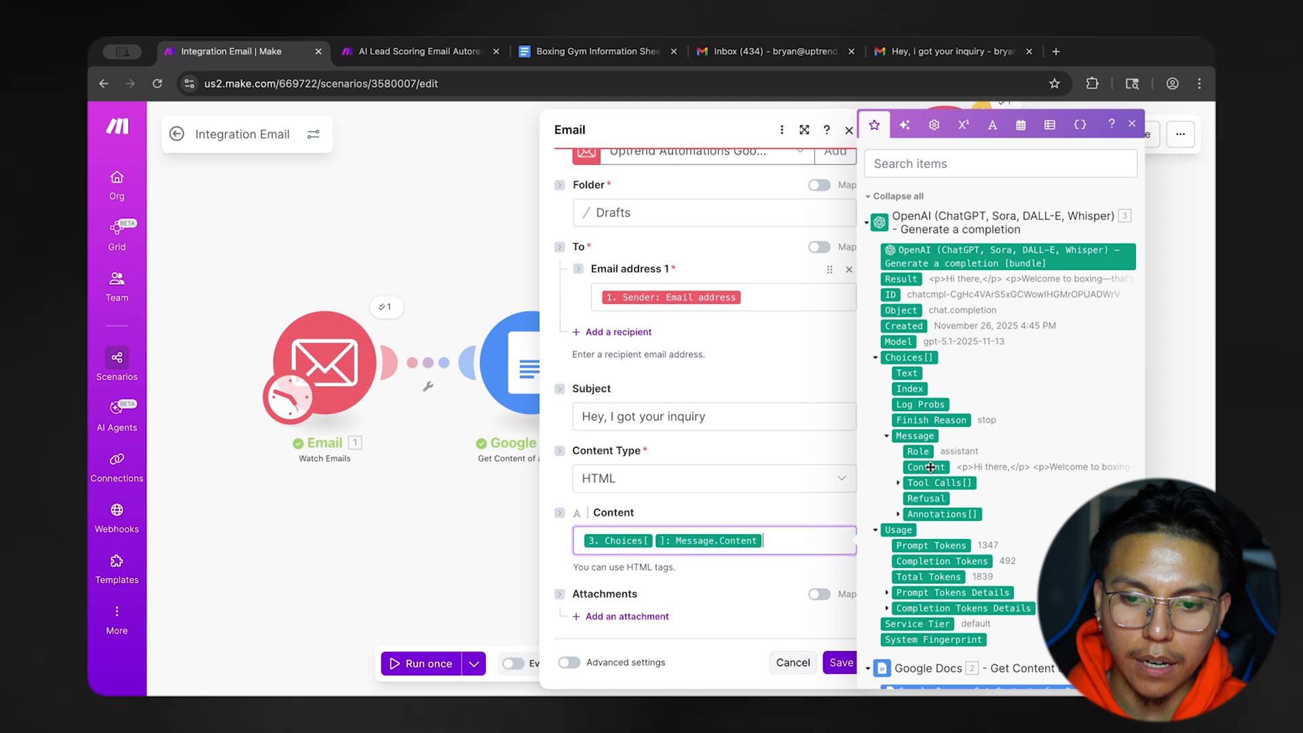
click(840, 662)
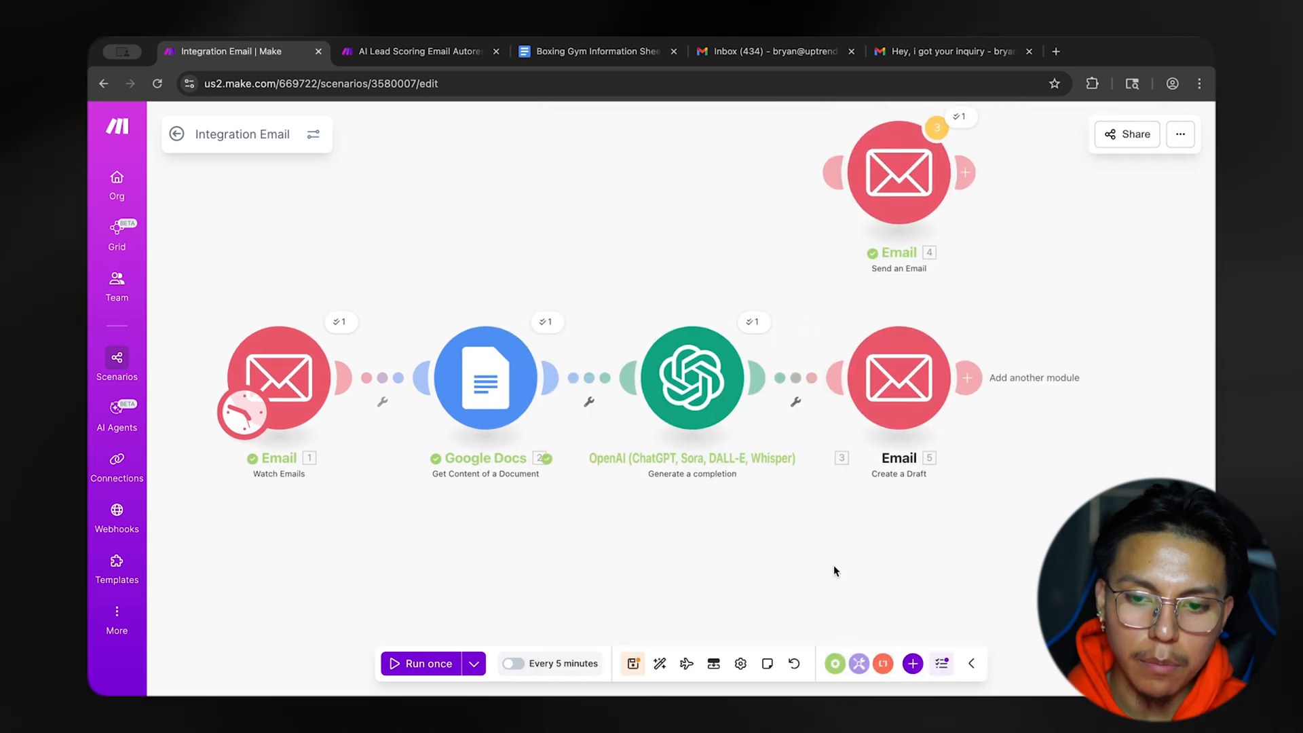
click(633, 663)
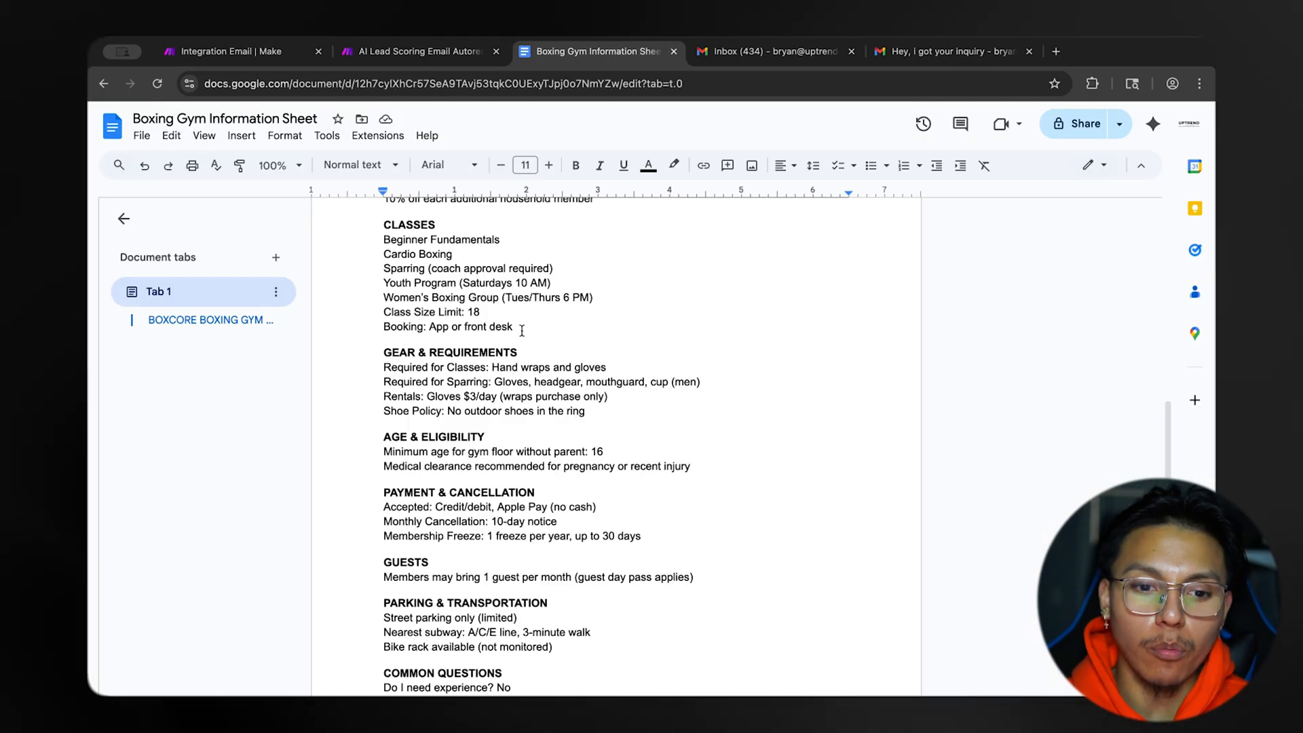
Review the classes, gear, payment, parking and common questions sections of the Boxing Gym Information Sheet in Google Docs, then return to Make.
scroll(510, 408, down, 4)
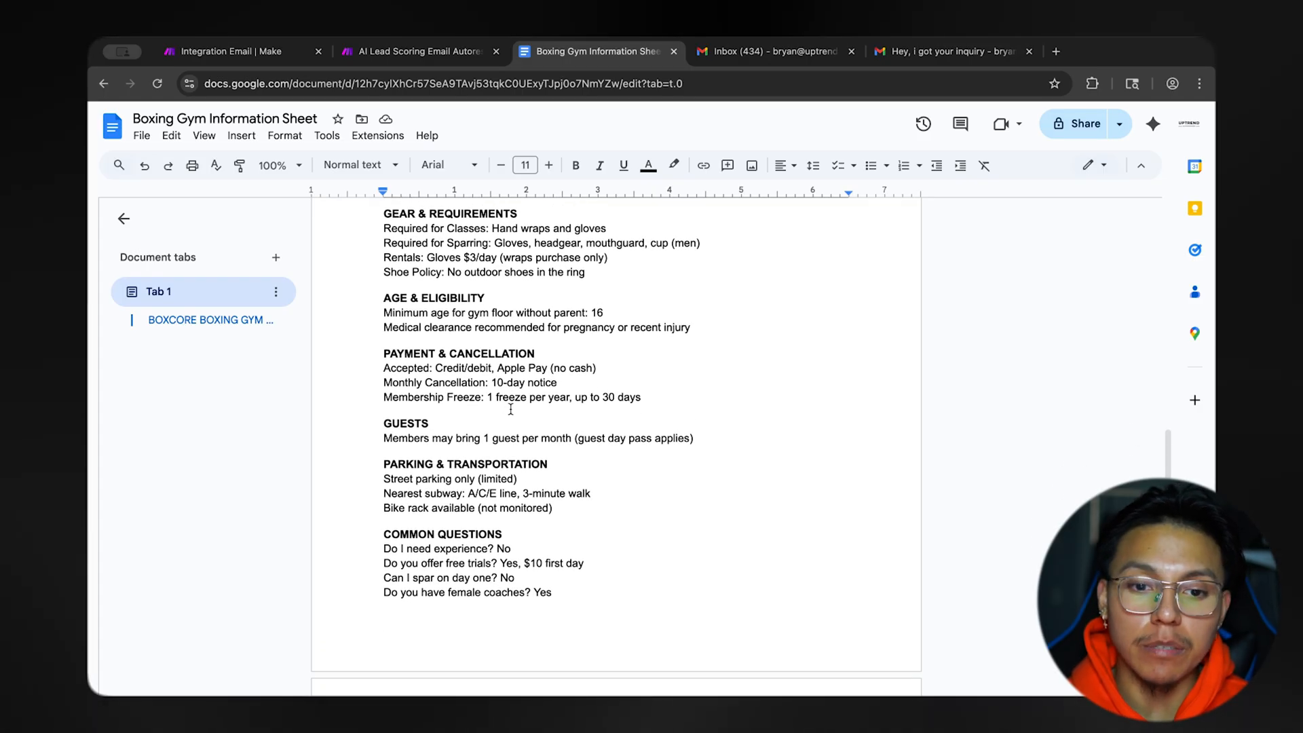
scroll(511, 409, down, 10)
scroll(510, 409, up, 15)
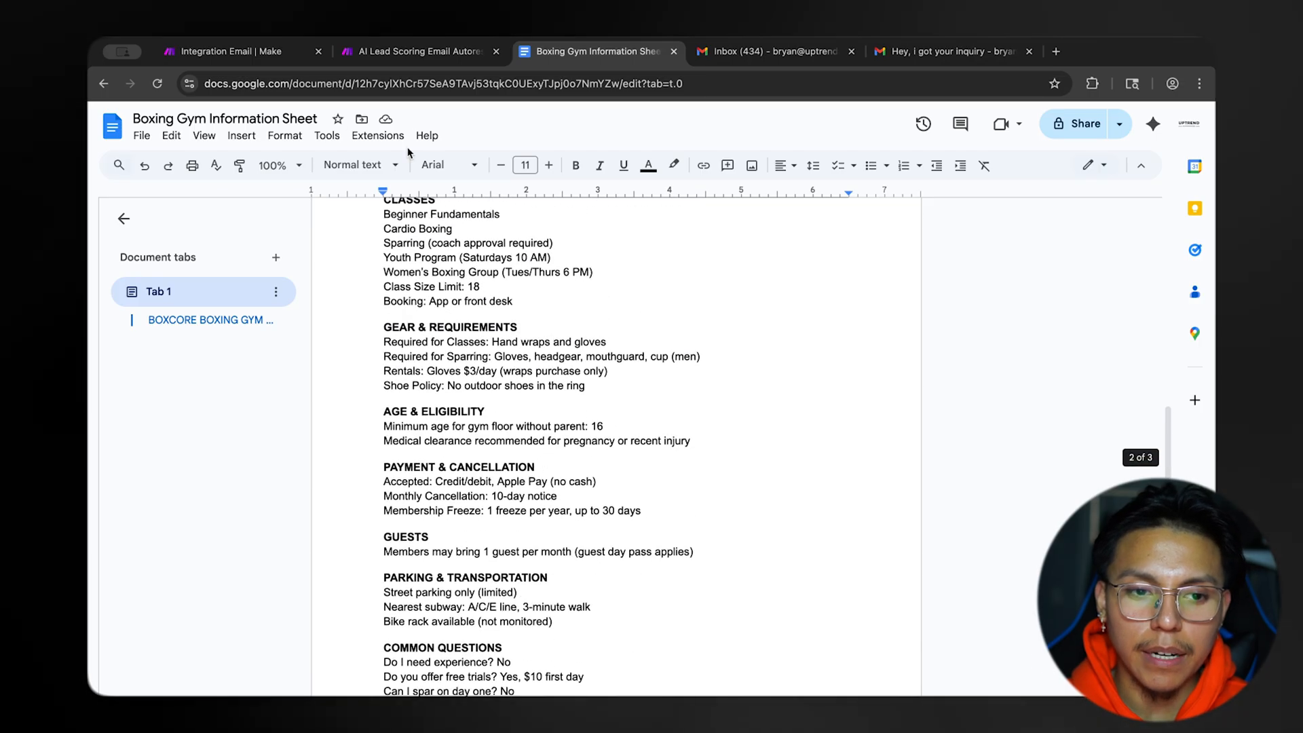
click(231, 51)
drag(662, 285, 654, 317)
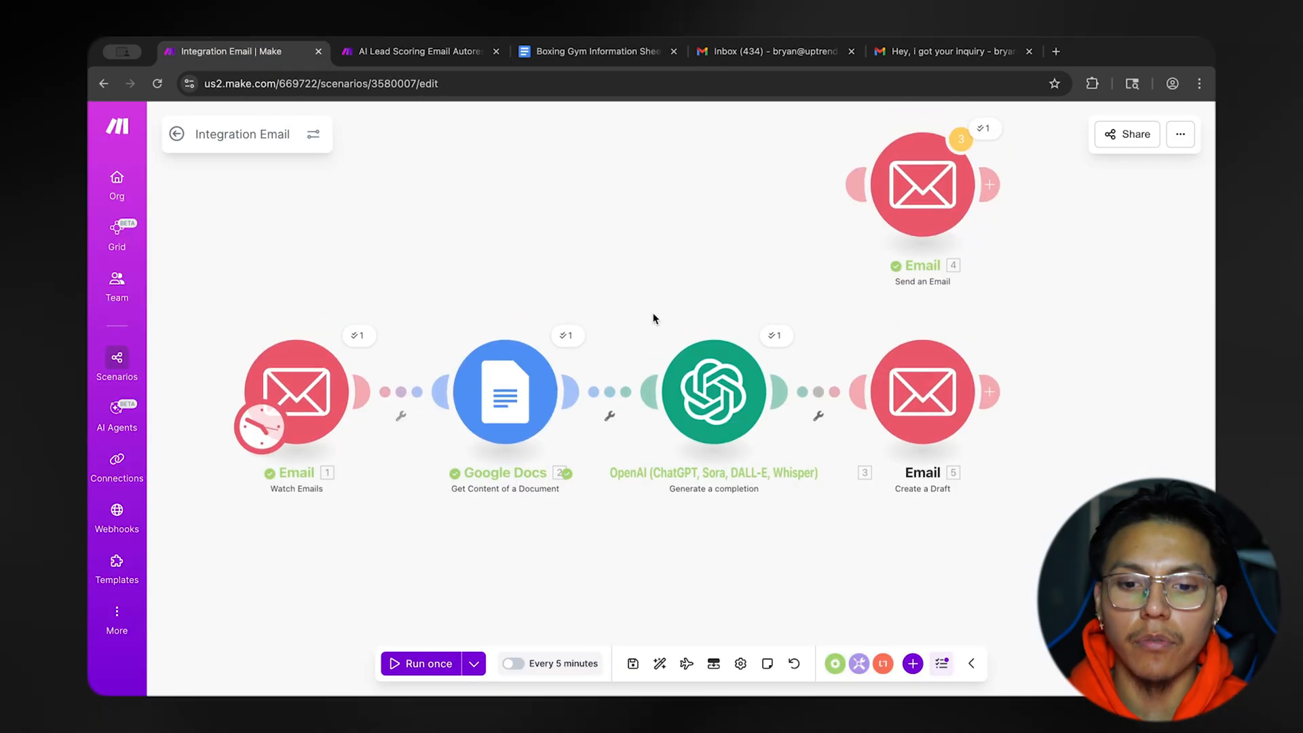
In the customer's Gmail, write a "Coaching" email asking whether the gym has coaches who train people for competitions.
click(950, 51)
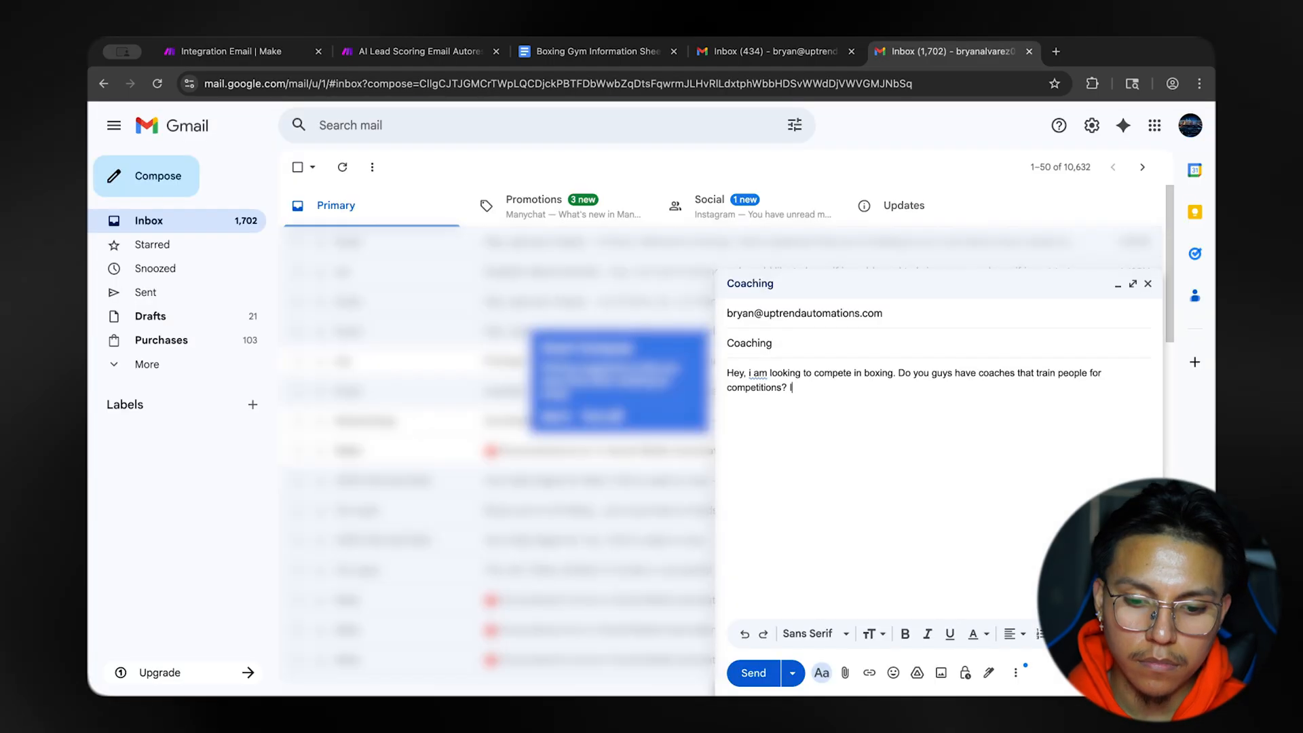
text(looking to)
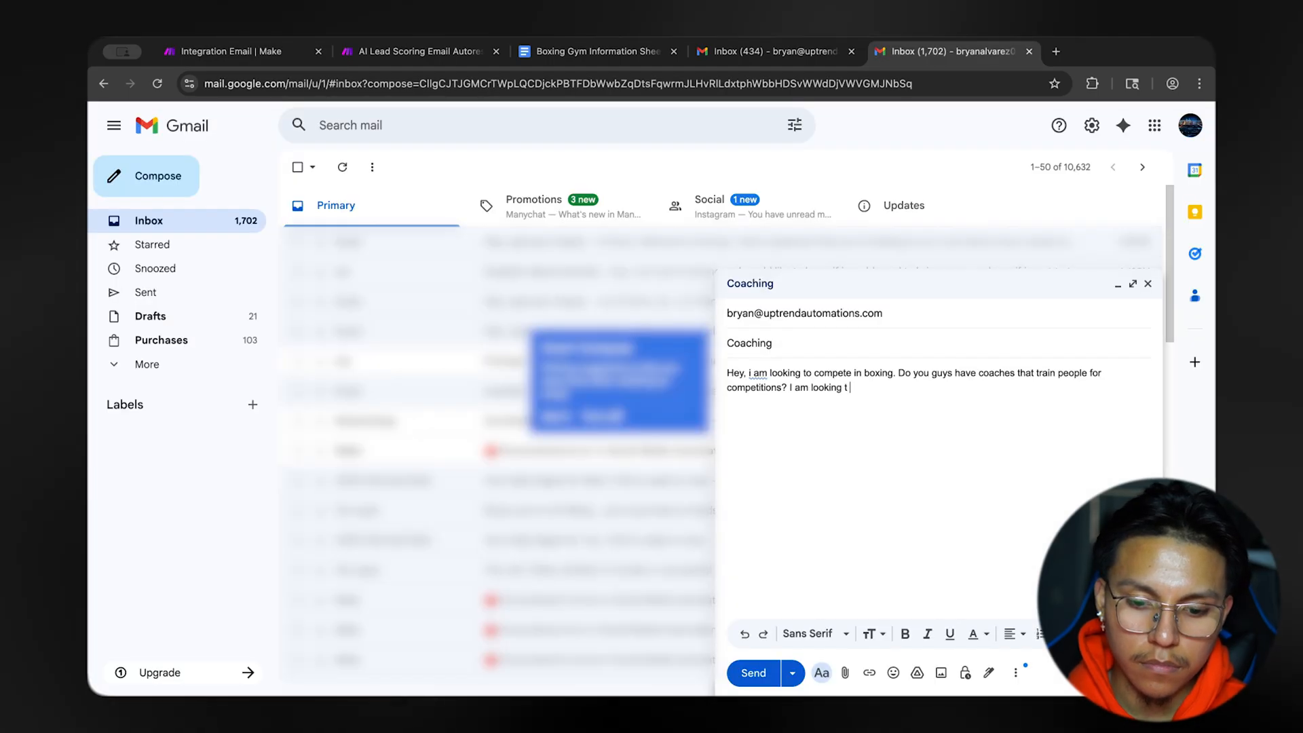
text( com)
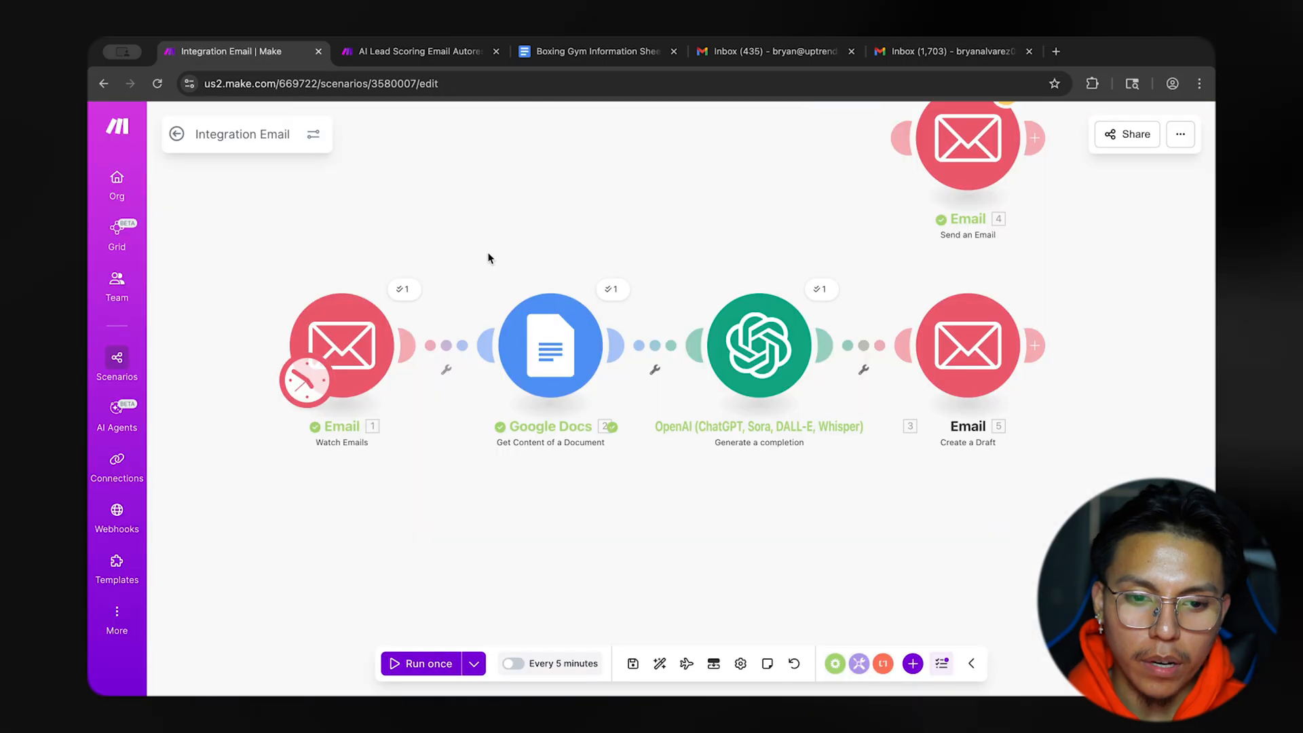
In Make, set Watch Emails to start from a selected first email, save the scenario and run it once.
right_click(356, 324)
click(407, 388)
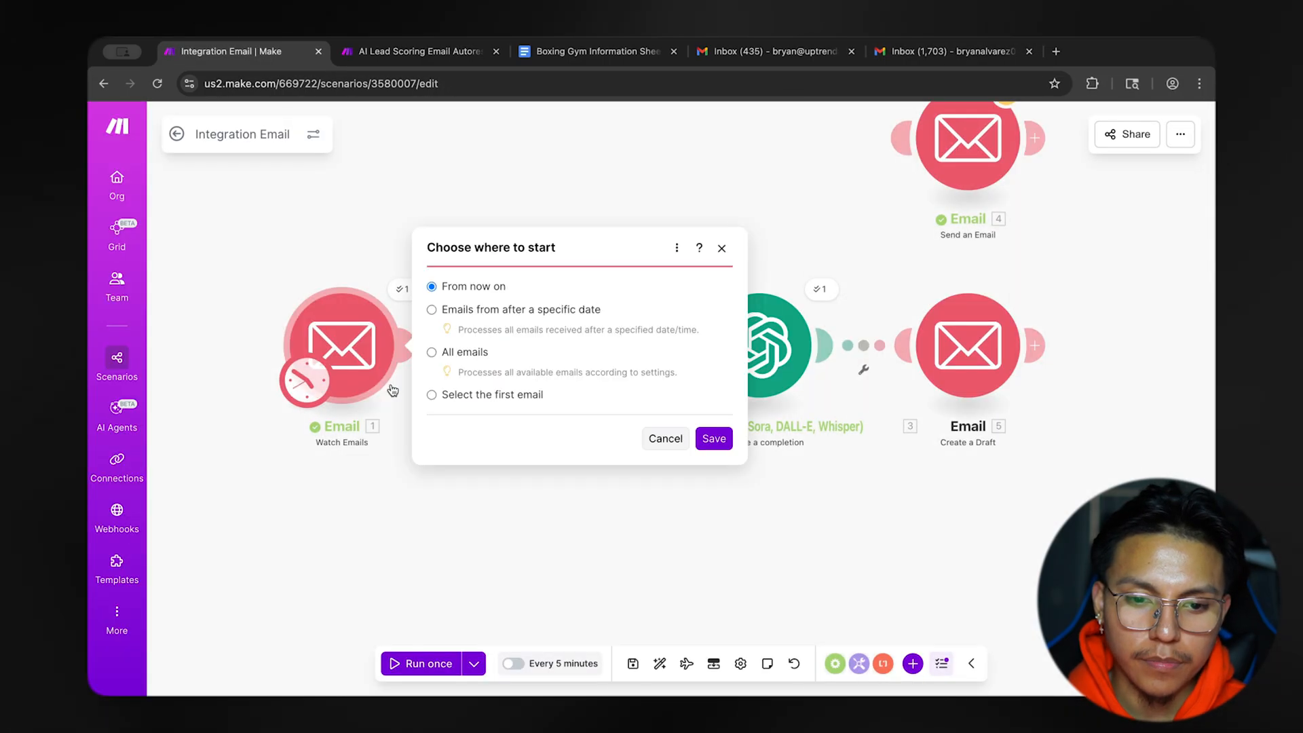
click(431, 395)
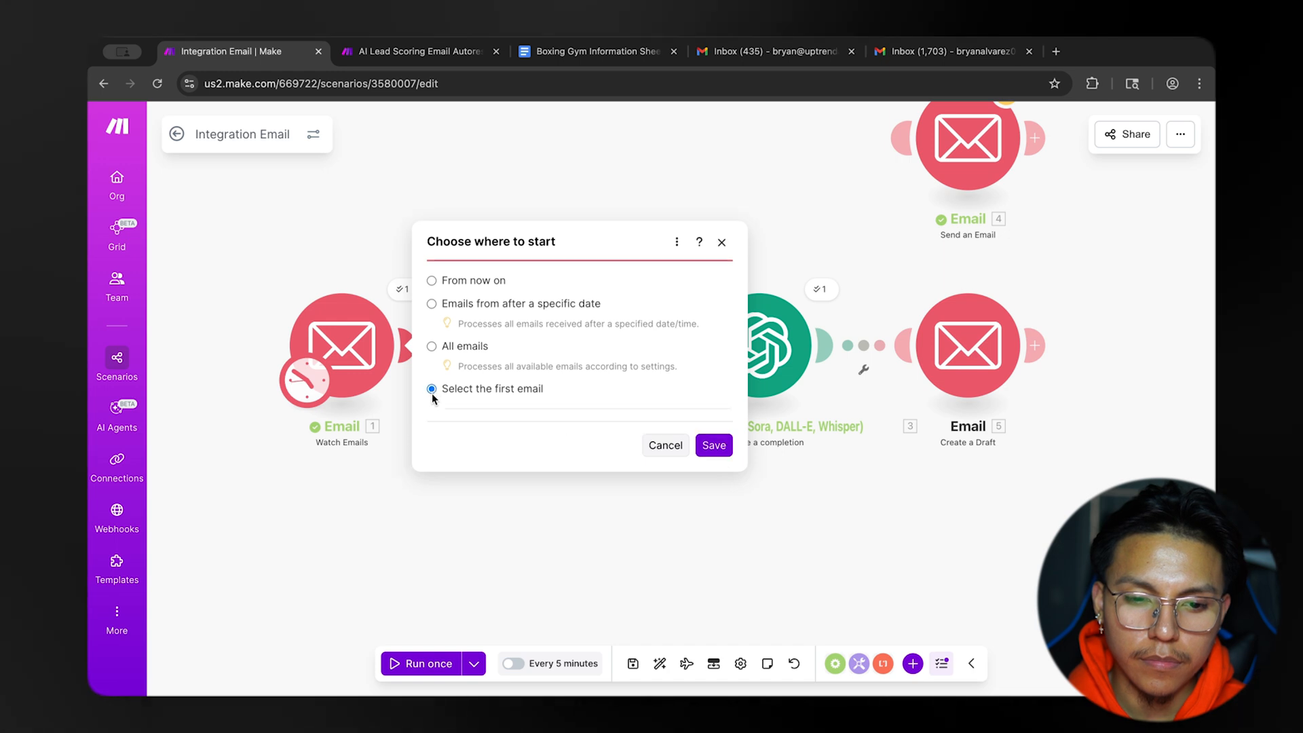
click(714, 519)
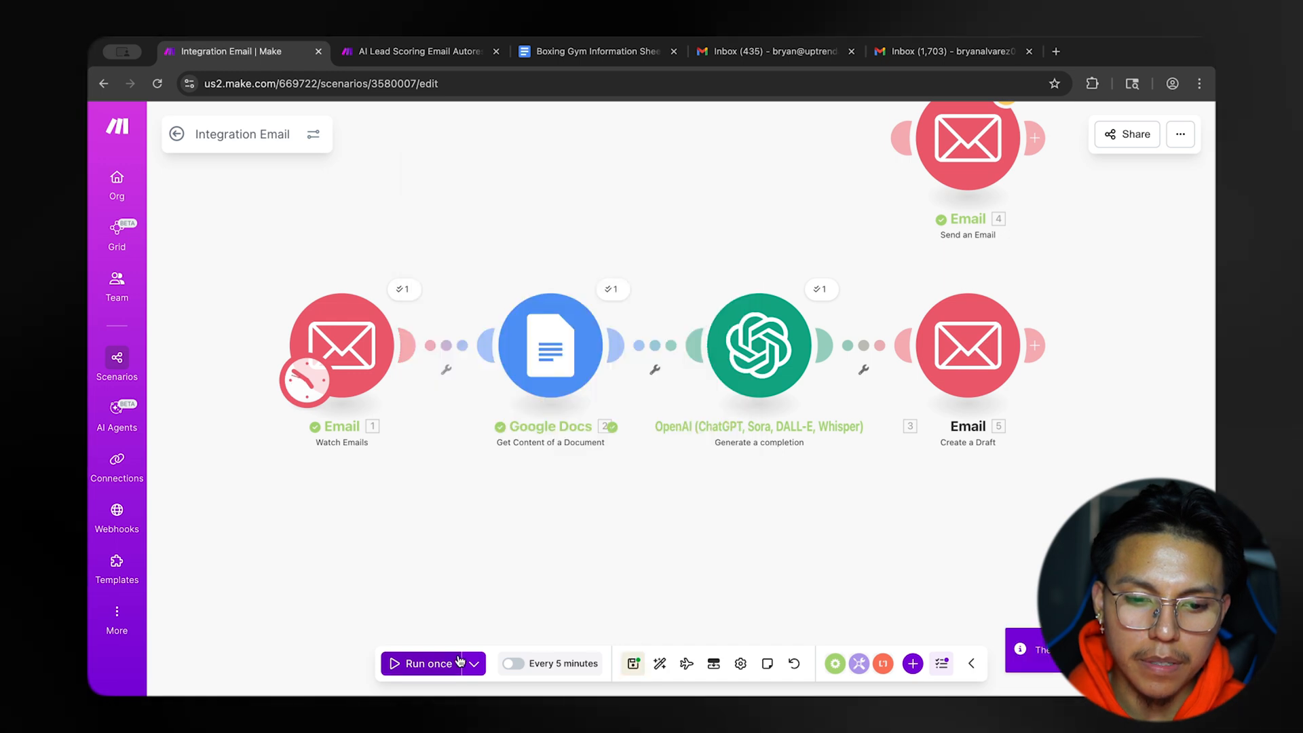
click(632, 663)
click(421, 663)
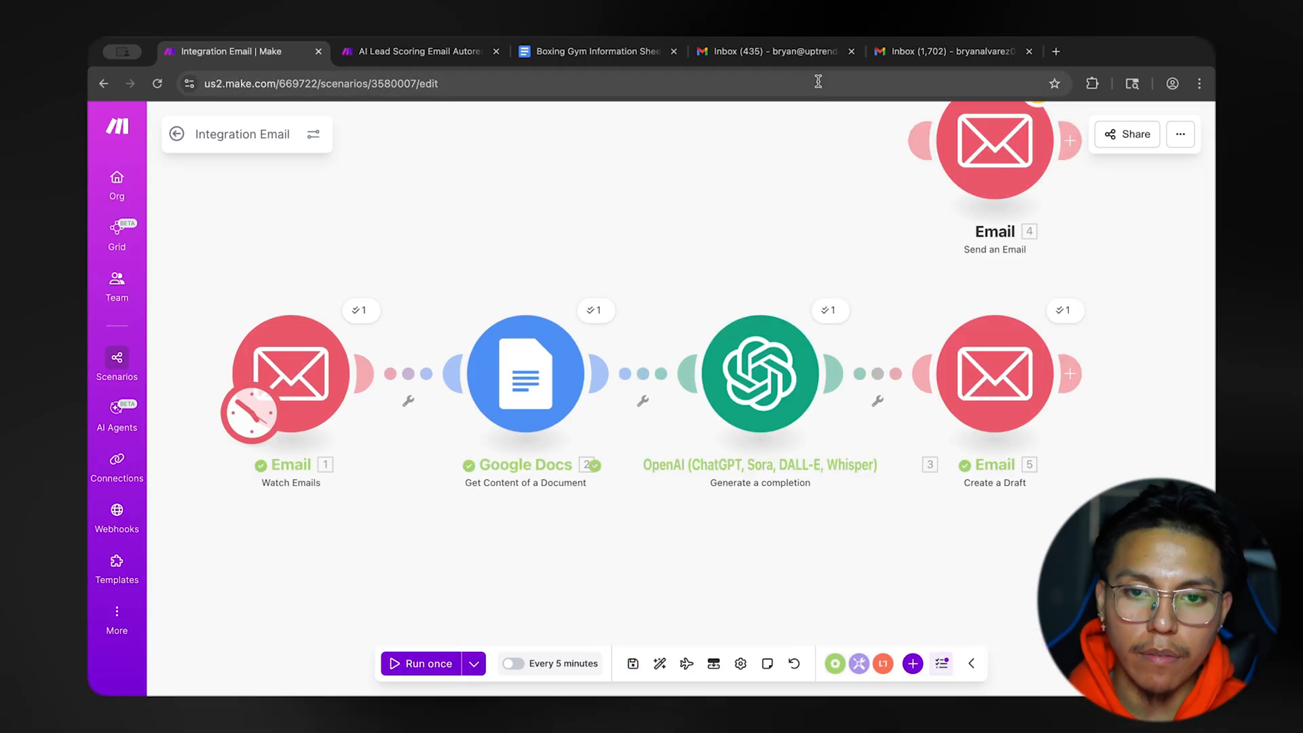
Switch to the gym's Gmail account and open the new "Hey, I got your inquiry" draft.
click(787, 52)
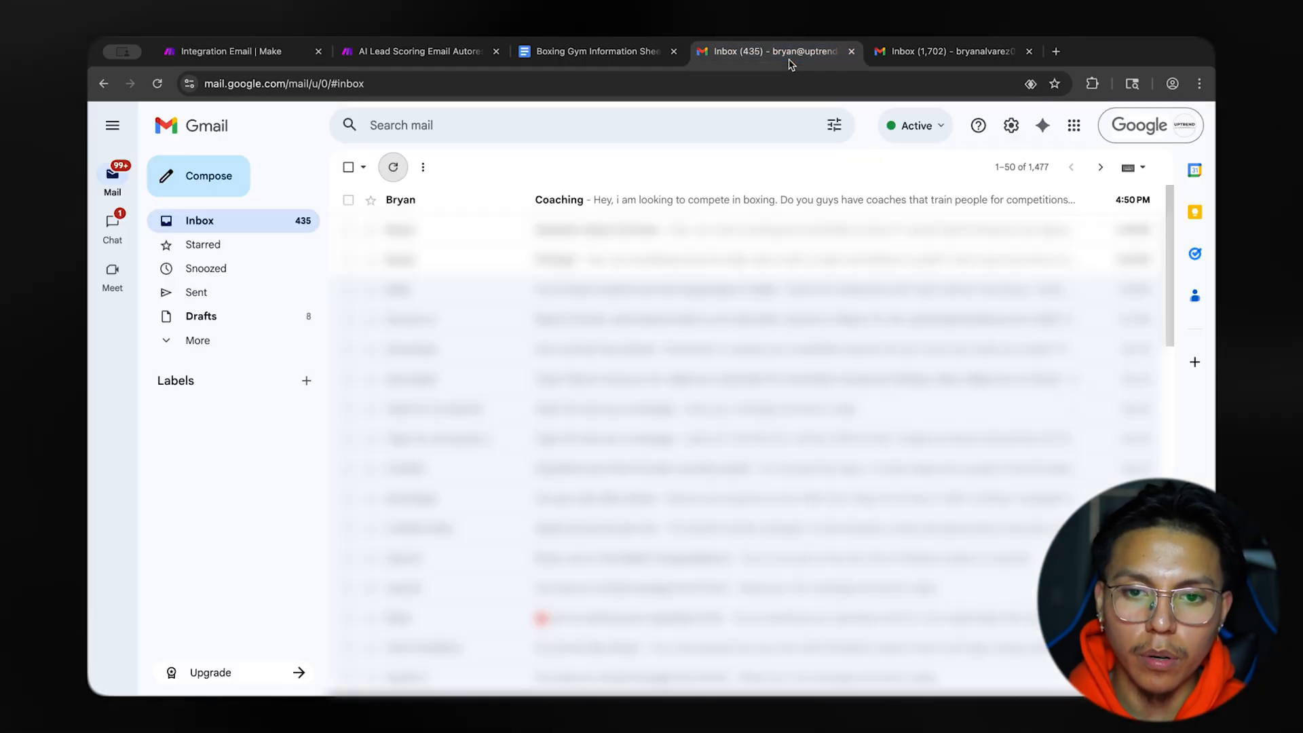
click(256, 316)
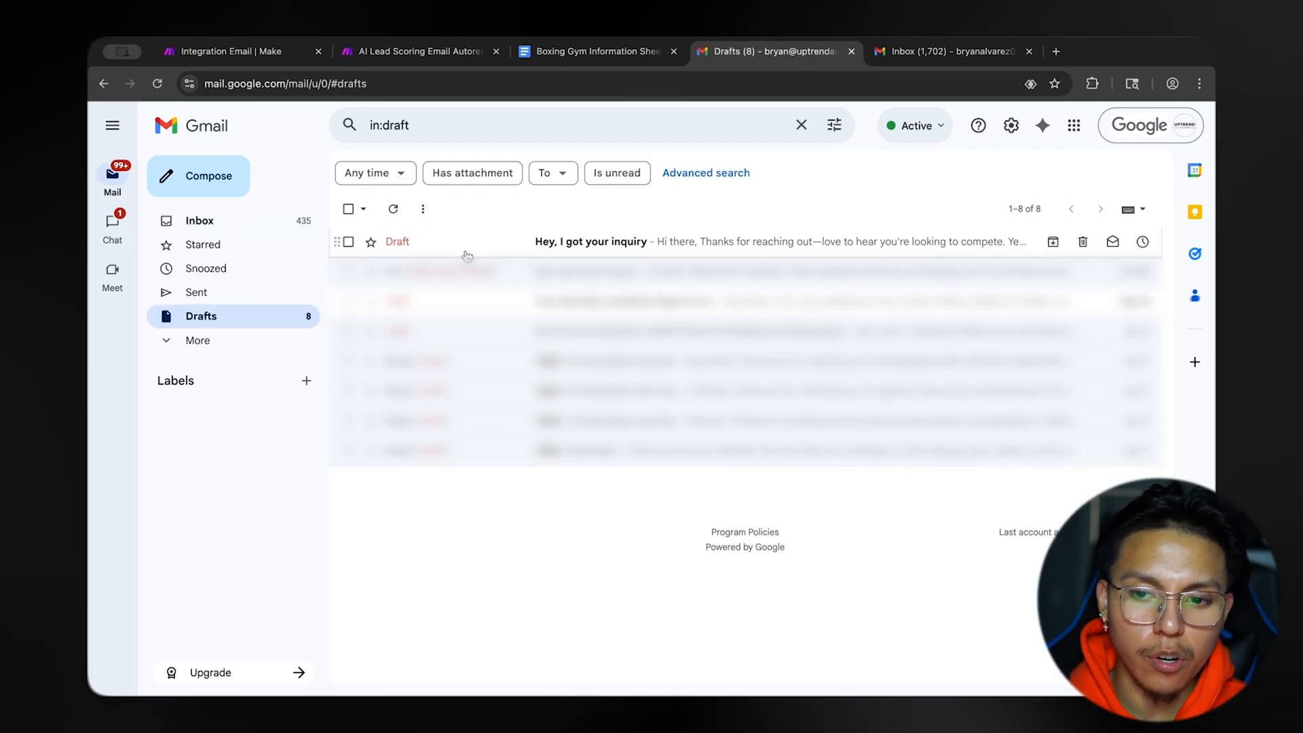
click(730, 253)
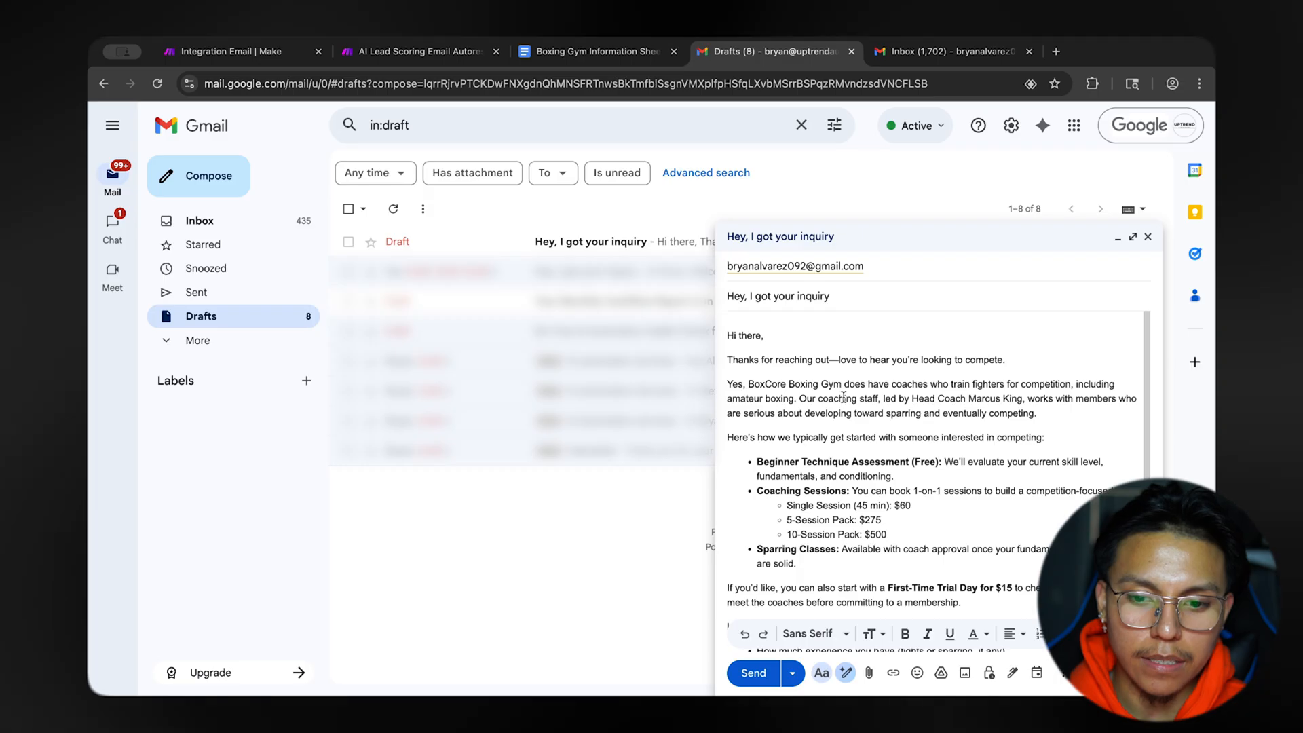
Read through the drafted reply, checking its coaching details, session prices, trial offer, follow-up questions and signature.
scroll(939, 482, down, 1)
scroll(939, 482, up, 1)
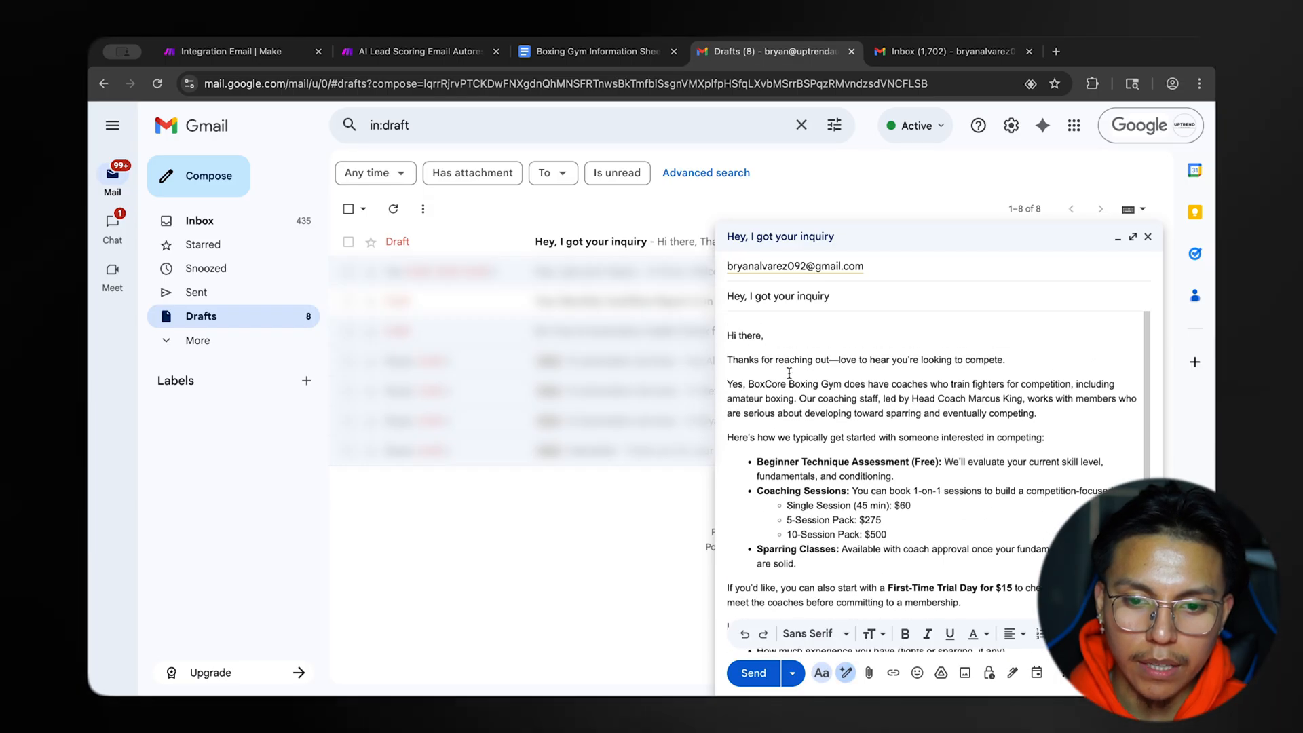
scroll(788, 373, down, 1)
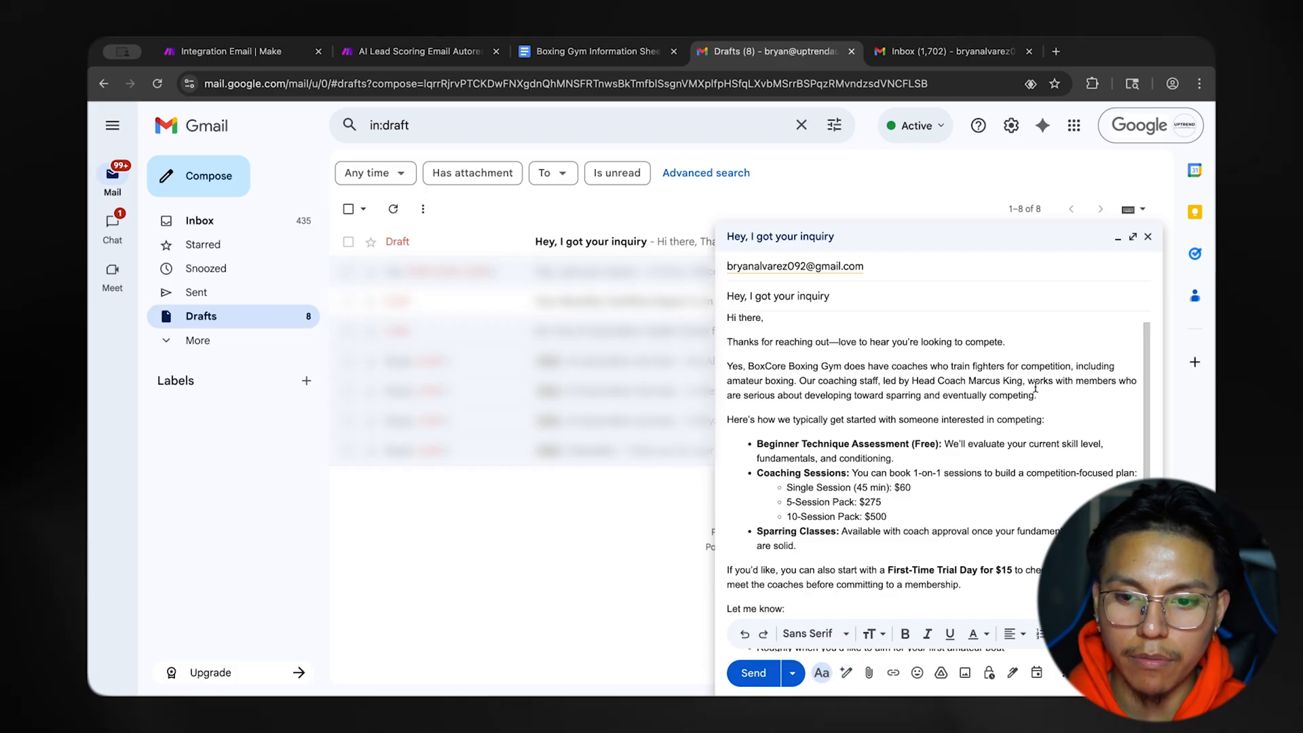
scroll(1029, 401, down, 1)
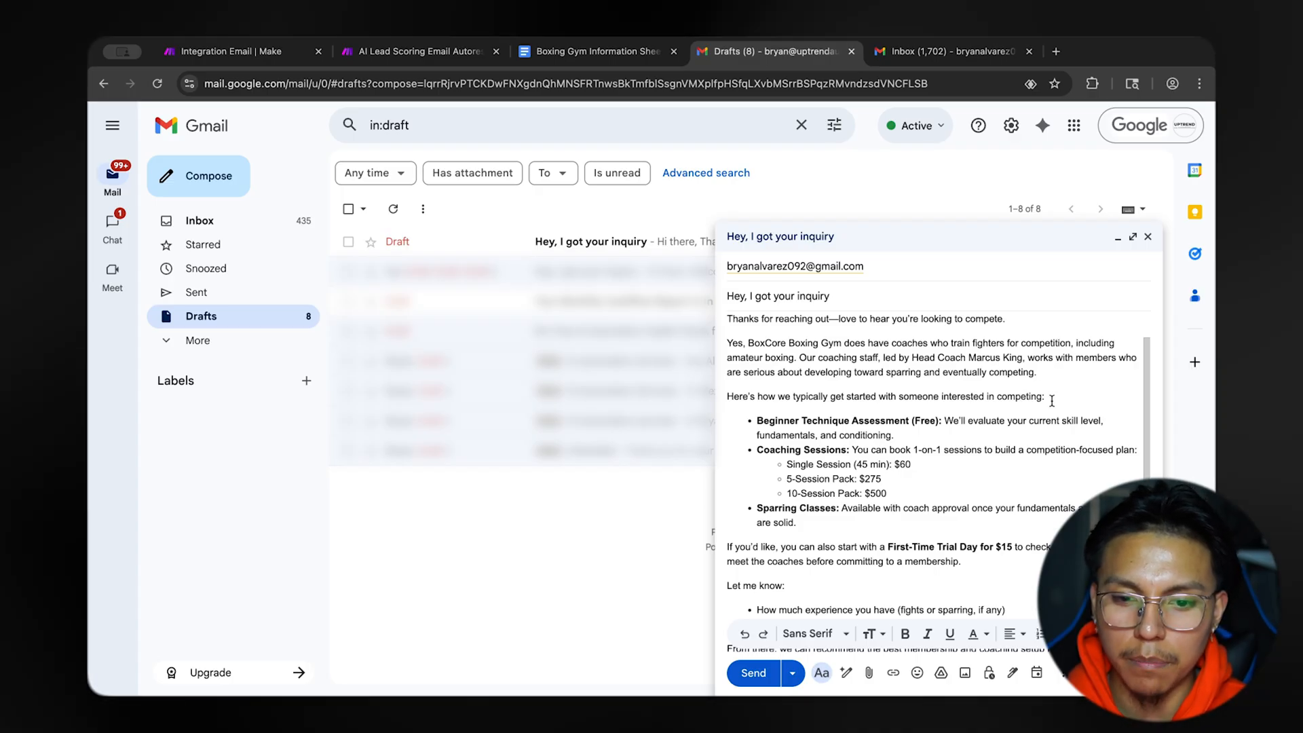
scroll(1018, 400, down, 3)
scroll(950, 408, up, 5)
scroll(912, 417, down, 1)
scroll(912, 416, up, 1)
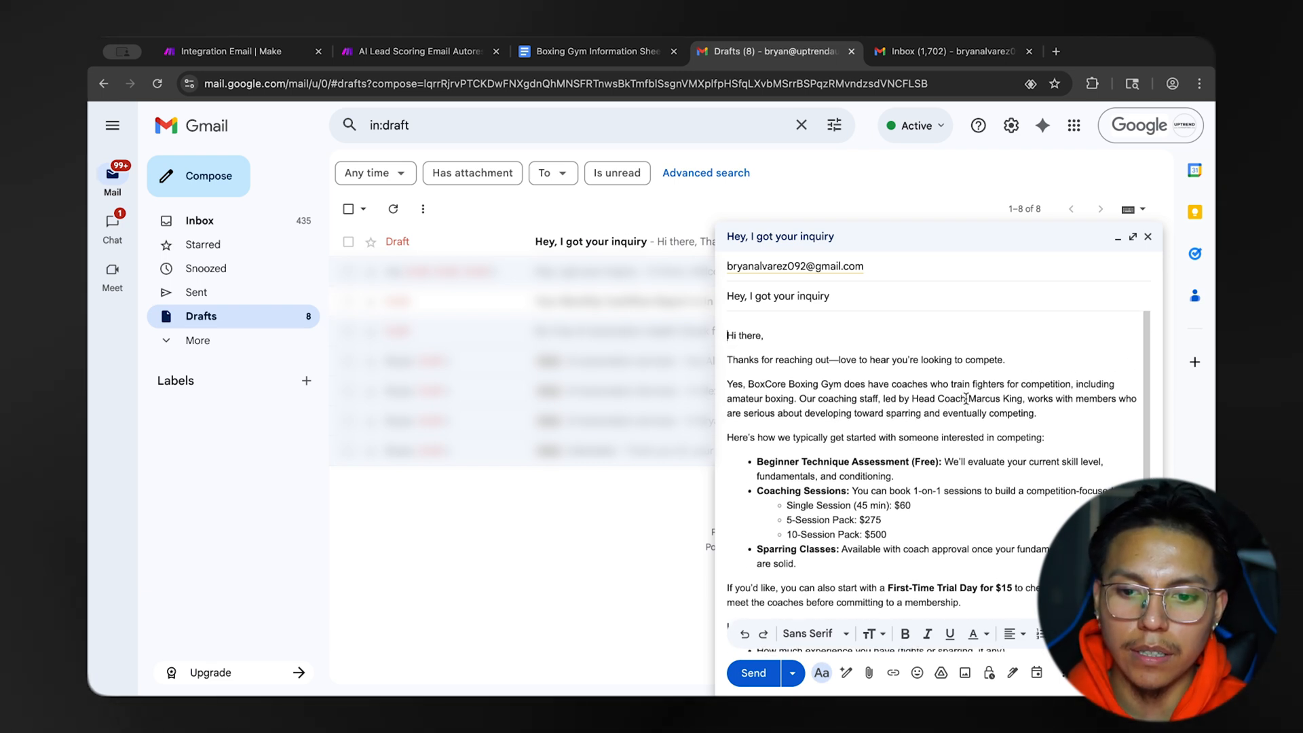
drag(1012, 405, 1028, 406)
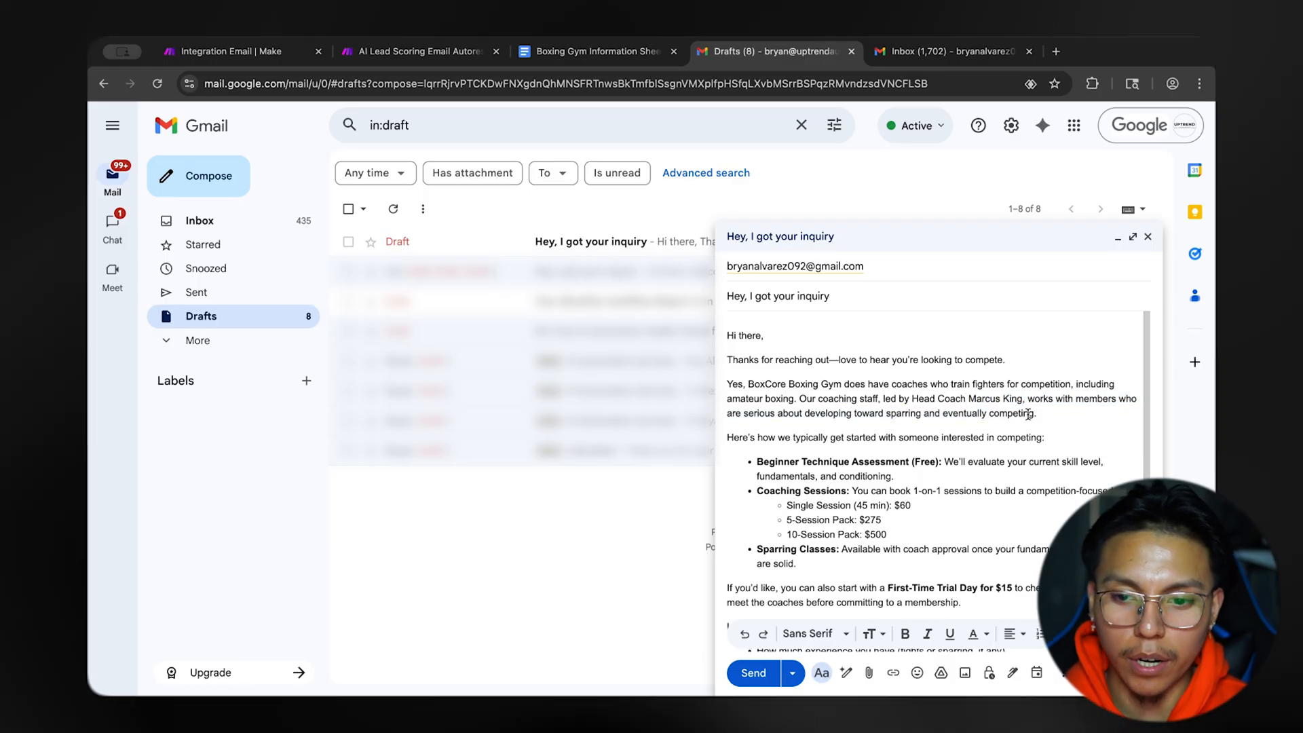
scroll(938, 347, down, 3)
scroll(938, 346, up, 3)
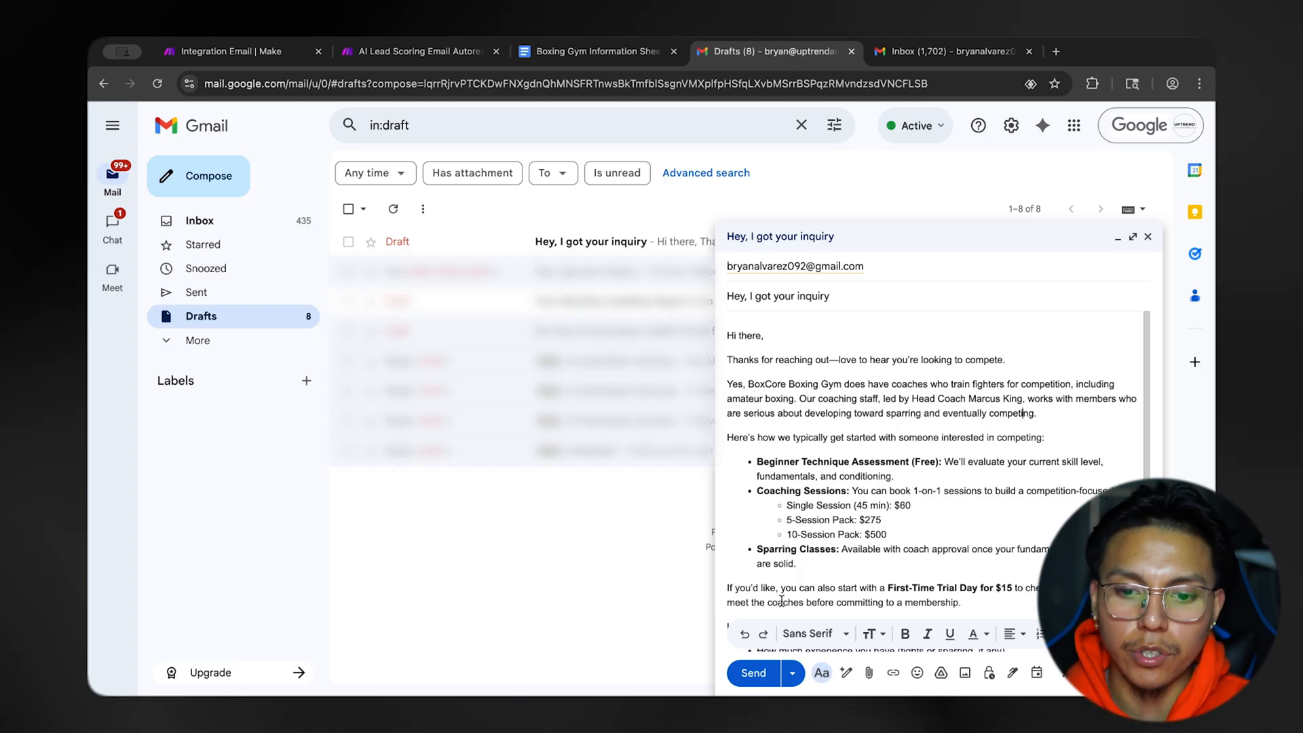
scroll(883, 462, down, 3)
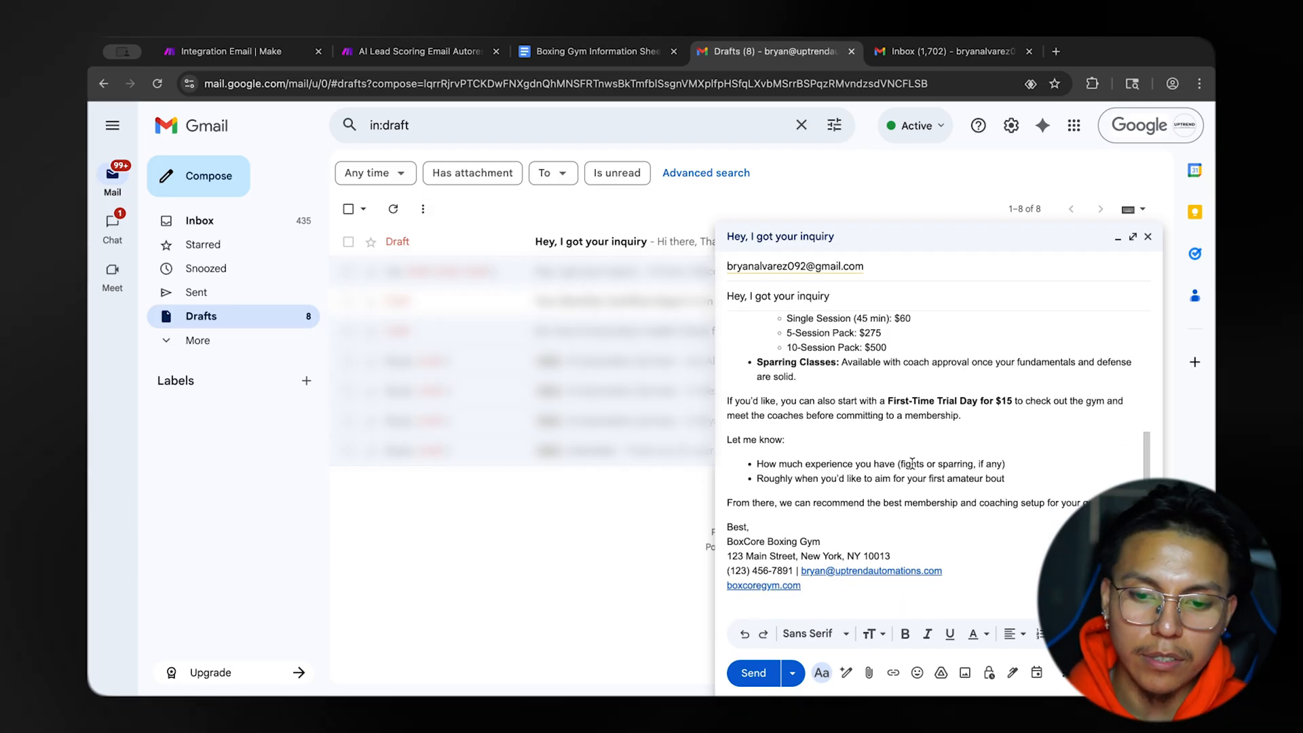
scroll(912, 463, up, 5)
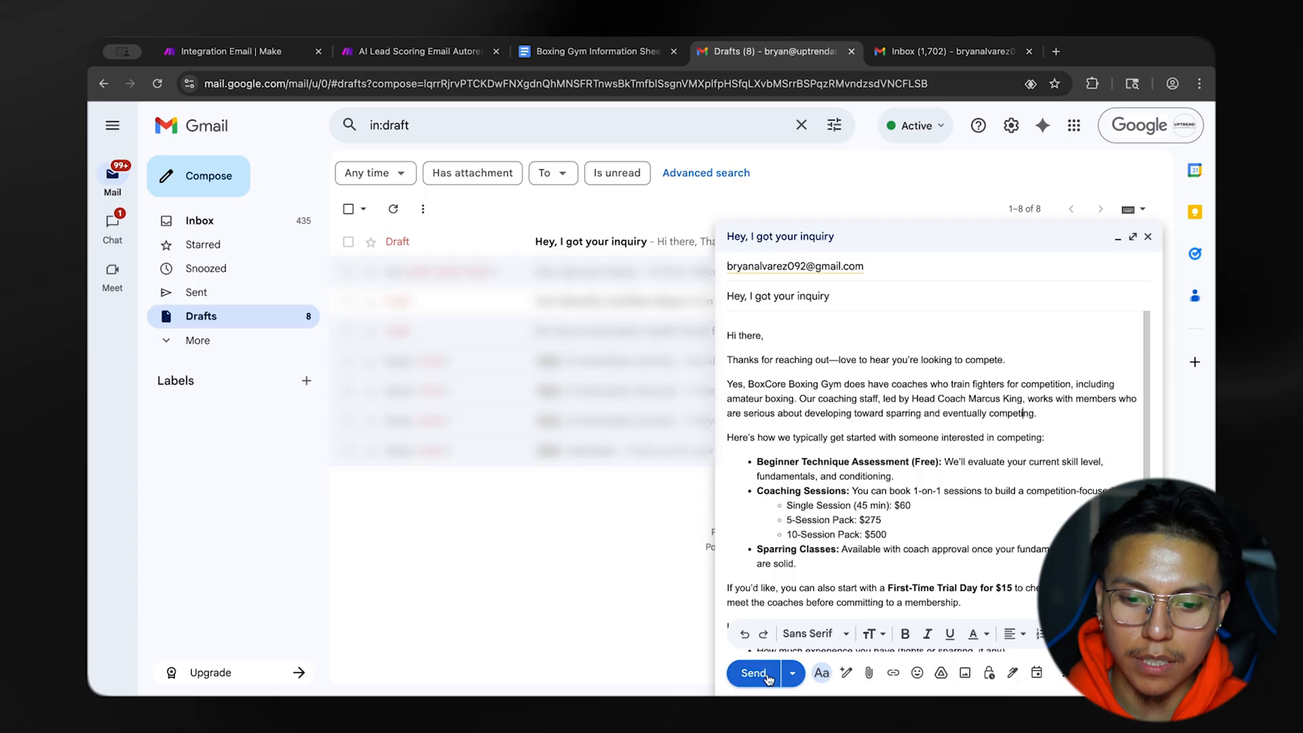
Send the drafted reply and view the received message in the customer's Gmail inbox.
click(753, 672)
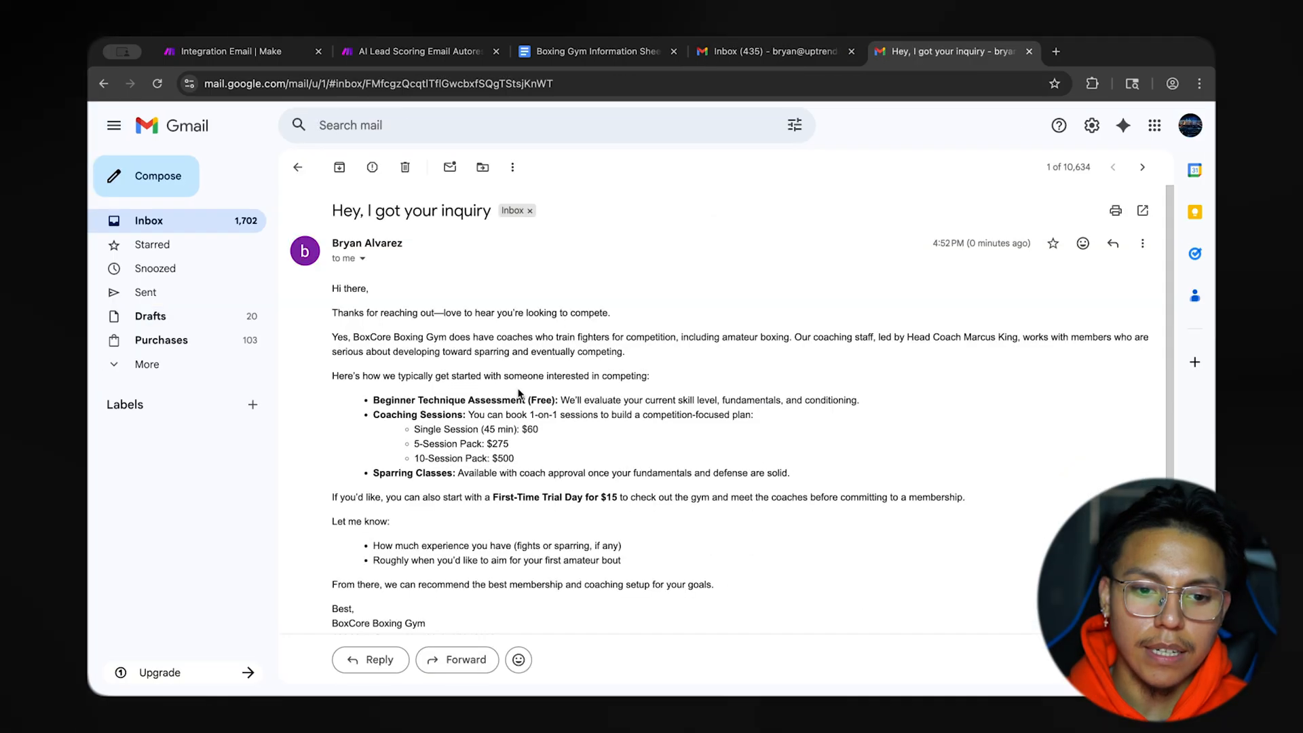
scroll(519, 392, down, 1)
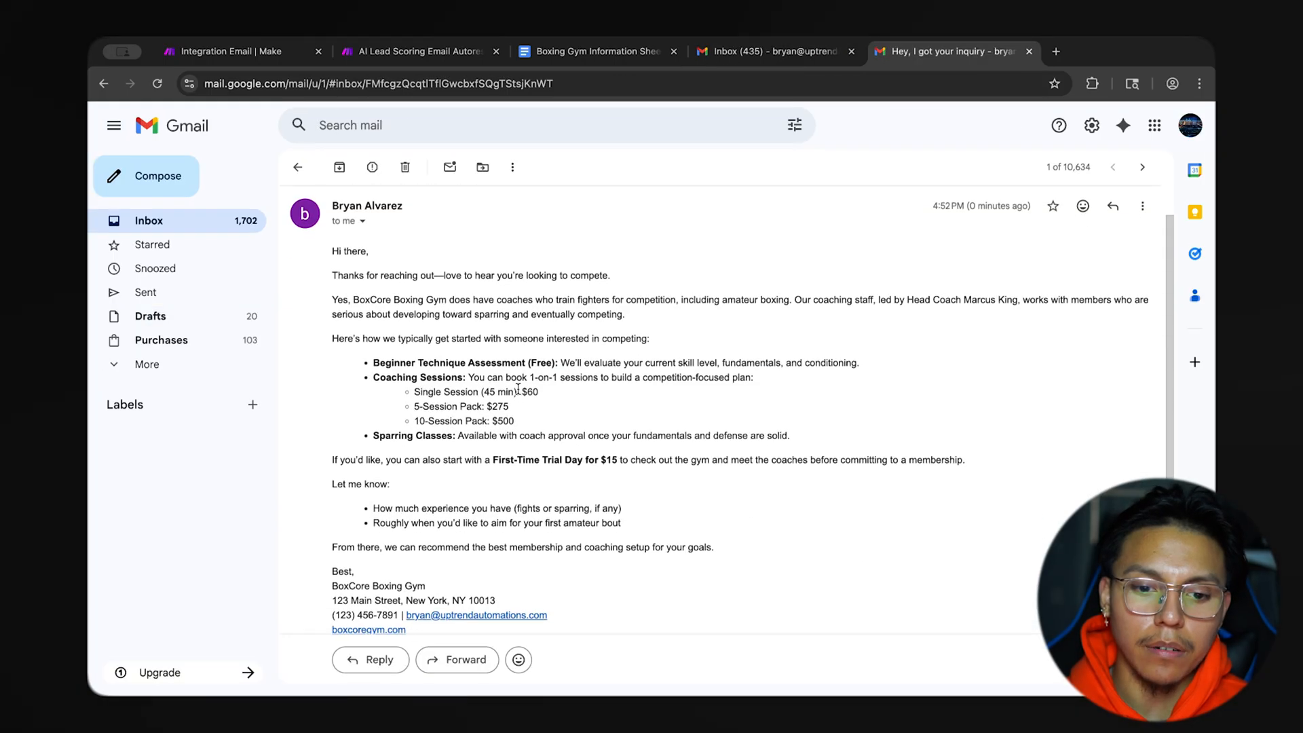
Look over the received reply in the customer's inbox and switch back to the Make scenario.
scroll(518, 389, down, 1)
scroll(519, 393, up, 2)
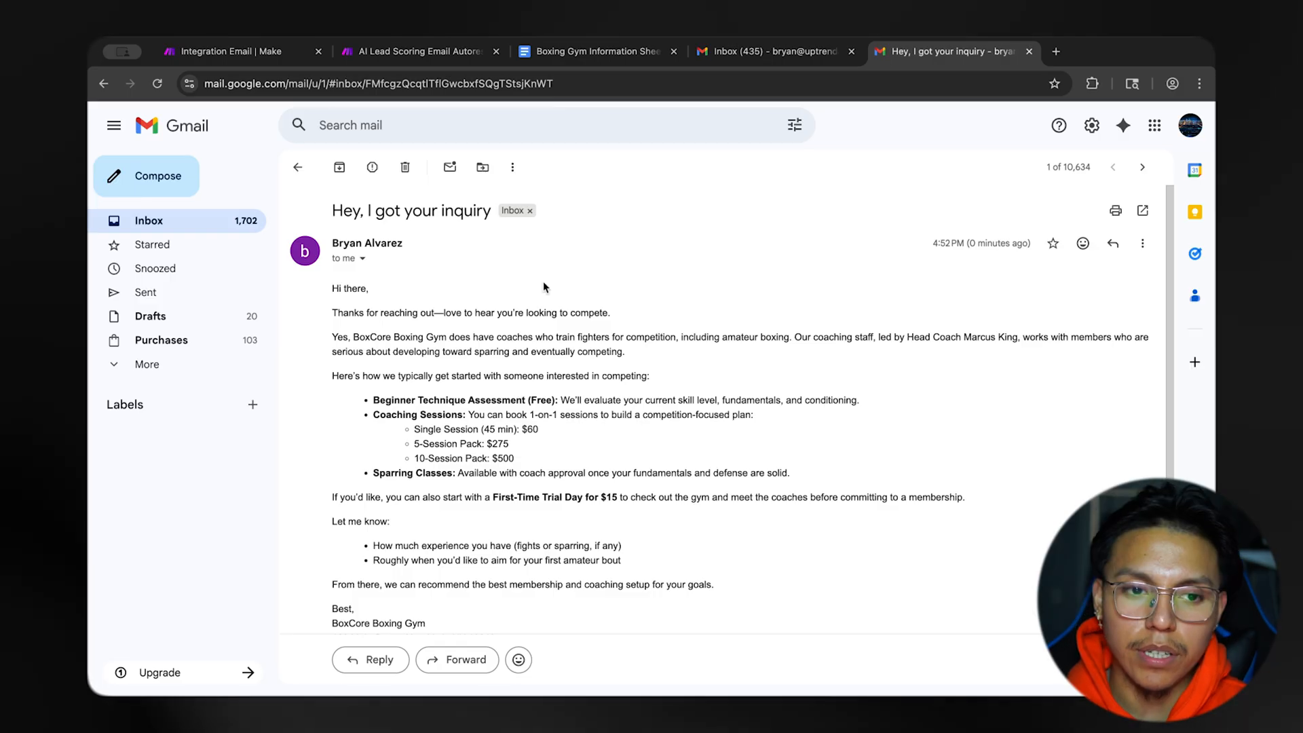
click(276, 56)
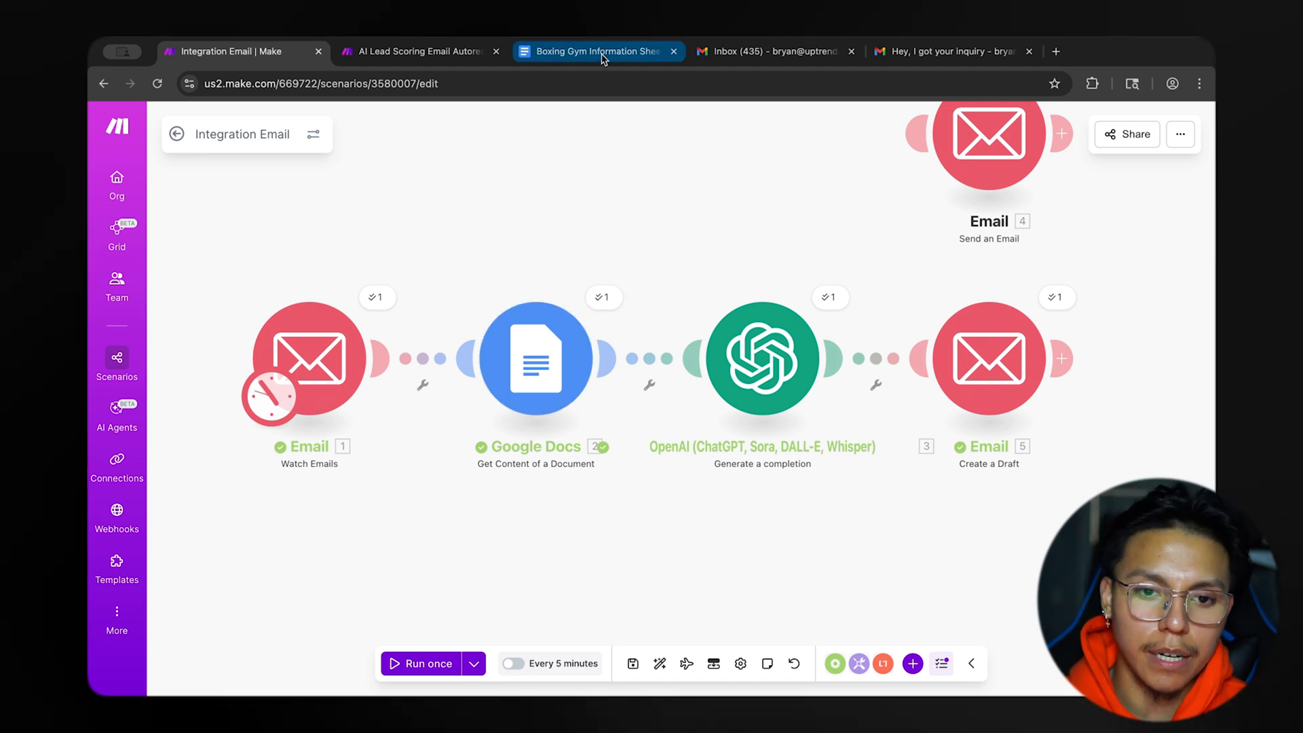
Switch to the Boxing Gym Information Sheet in Google Docs and examine its hours, pricing, classes, policies, common questions and staff sections.
click(596, 51)
scroll(551, 275, down, 3)
scroll(550, 275, up, 15)
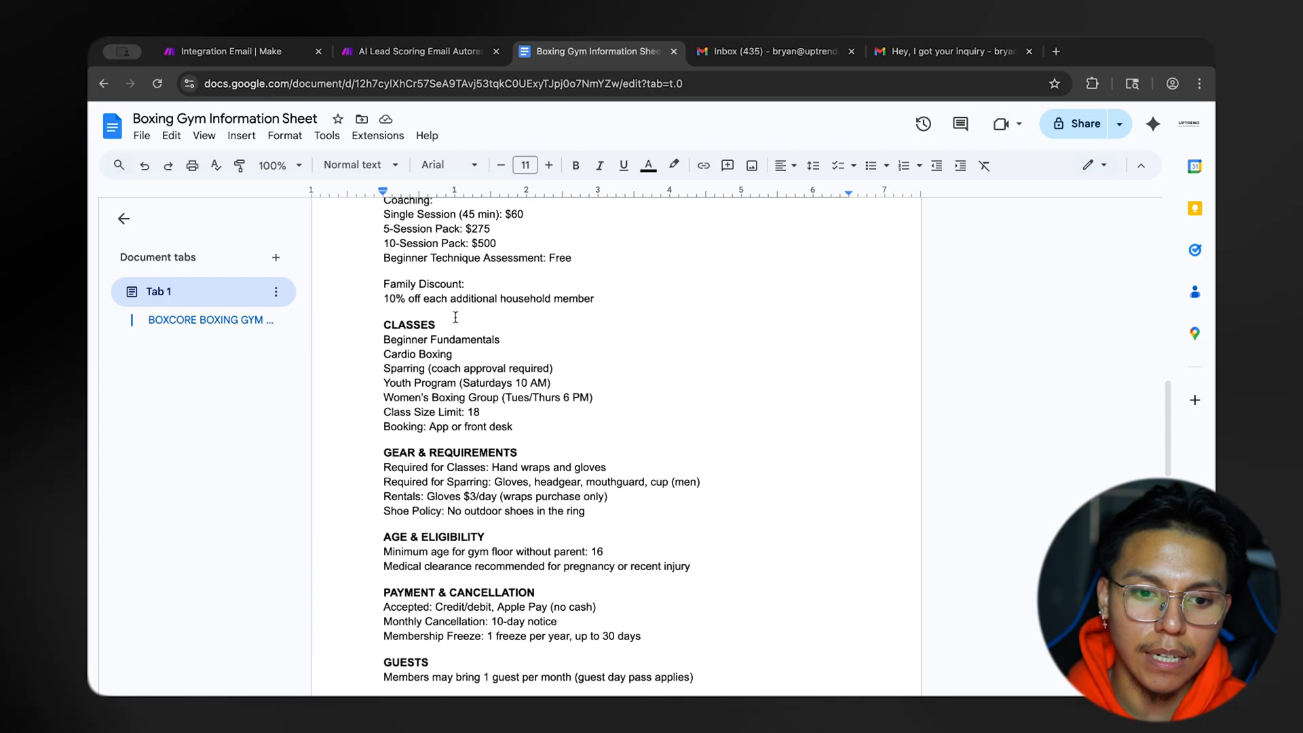
scroll(534, 394, up, 2)
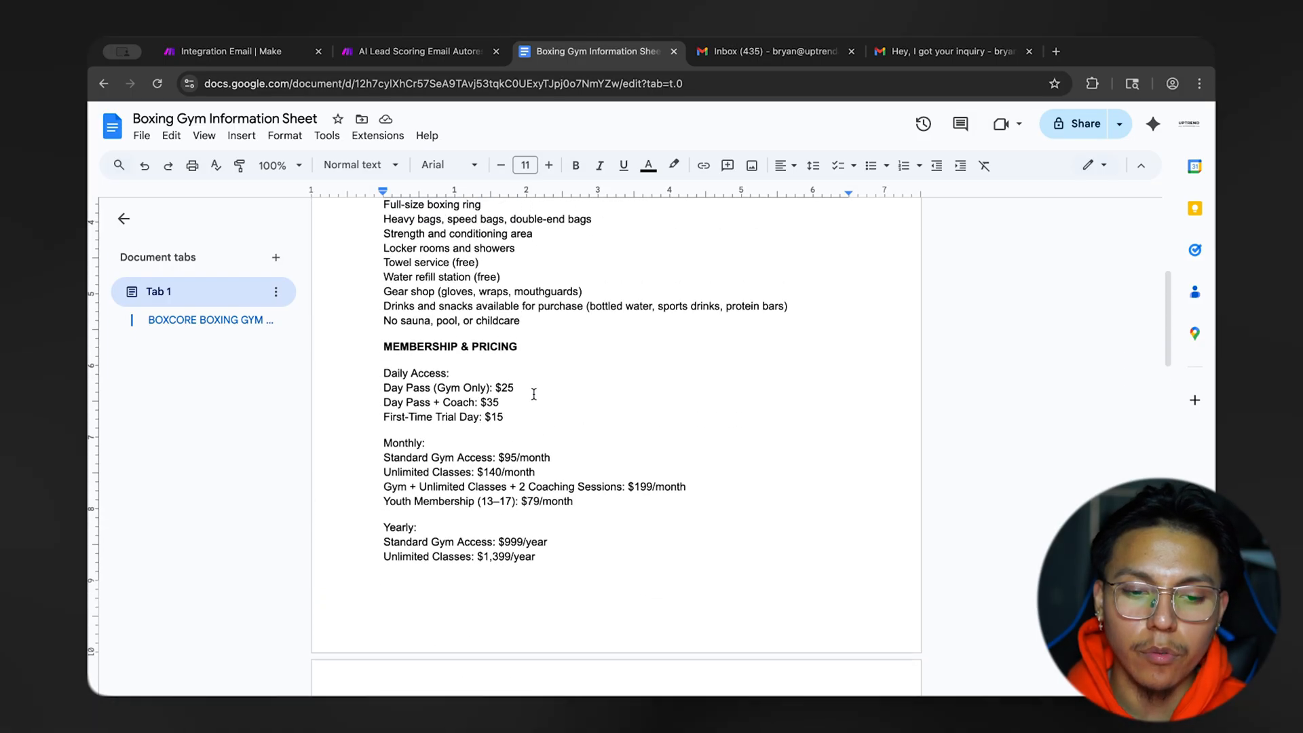
scroll(534, 394, up, 5)
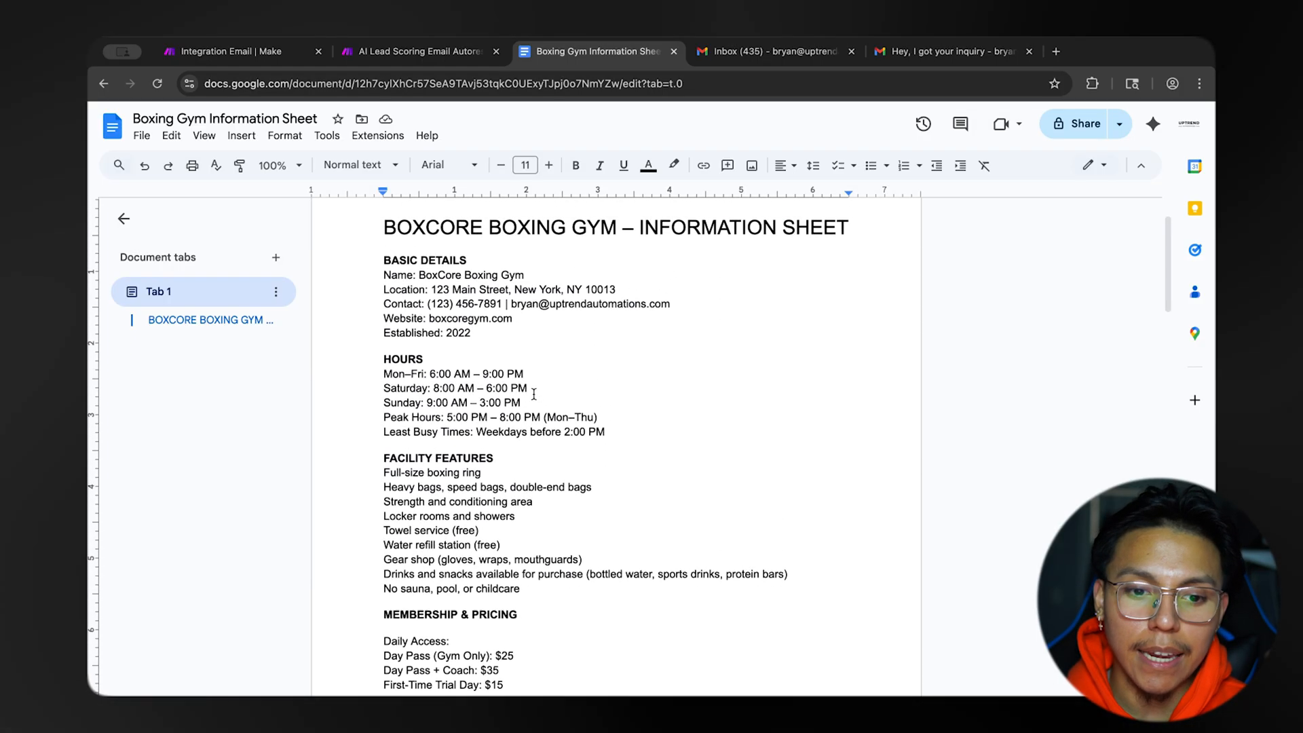
scroll(493, 426, down, 8)
scroll(493, 426, down, 7)
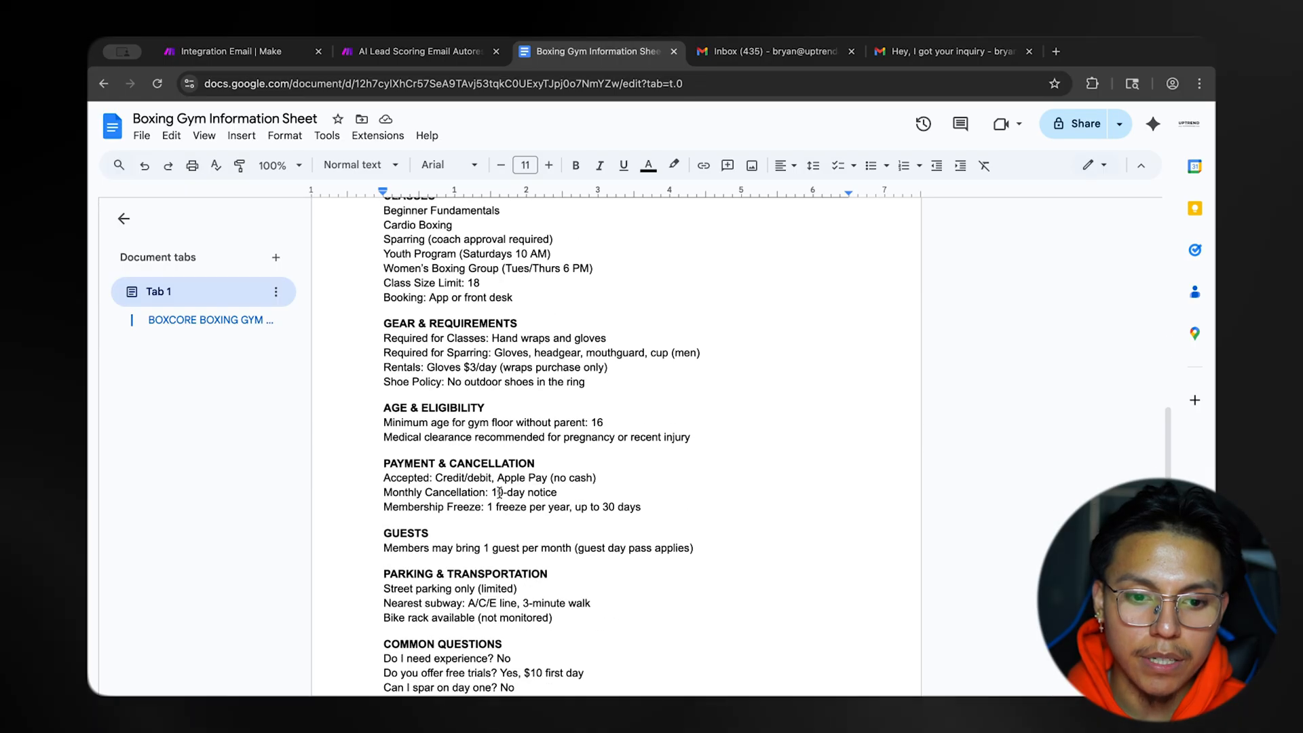
scroll(499, 492, down, 10)
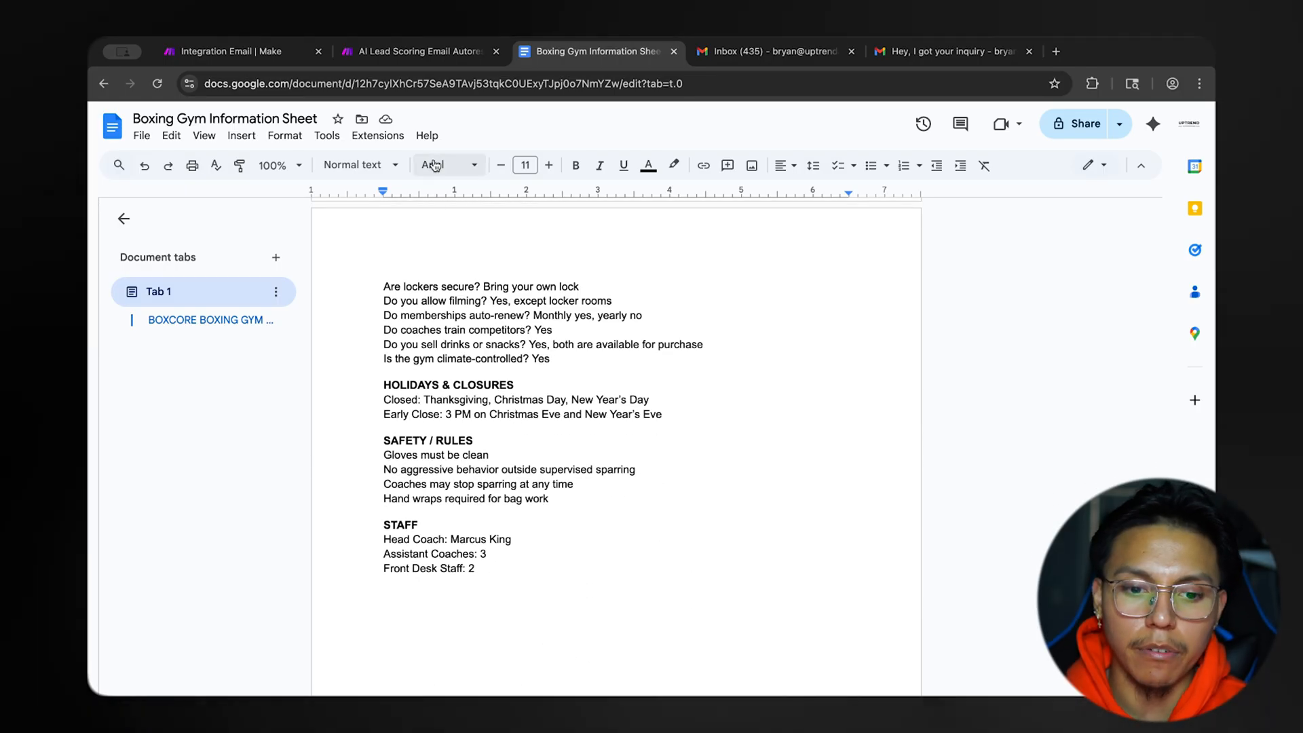
scroll(486, 298, up, 4)
In the Make scenario, unlink OpenAI from Create a Draft and add a Tools Sleep module after OpenAI.
click(232, 51)
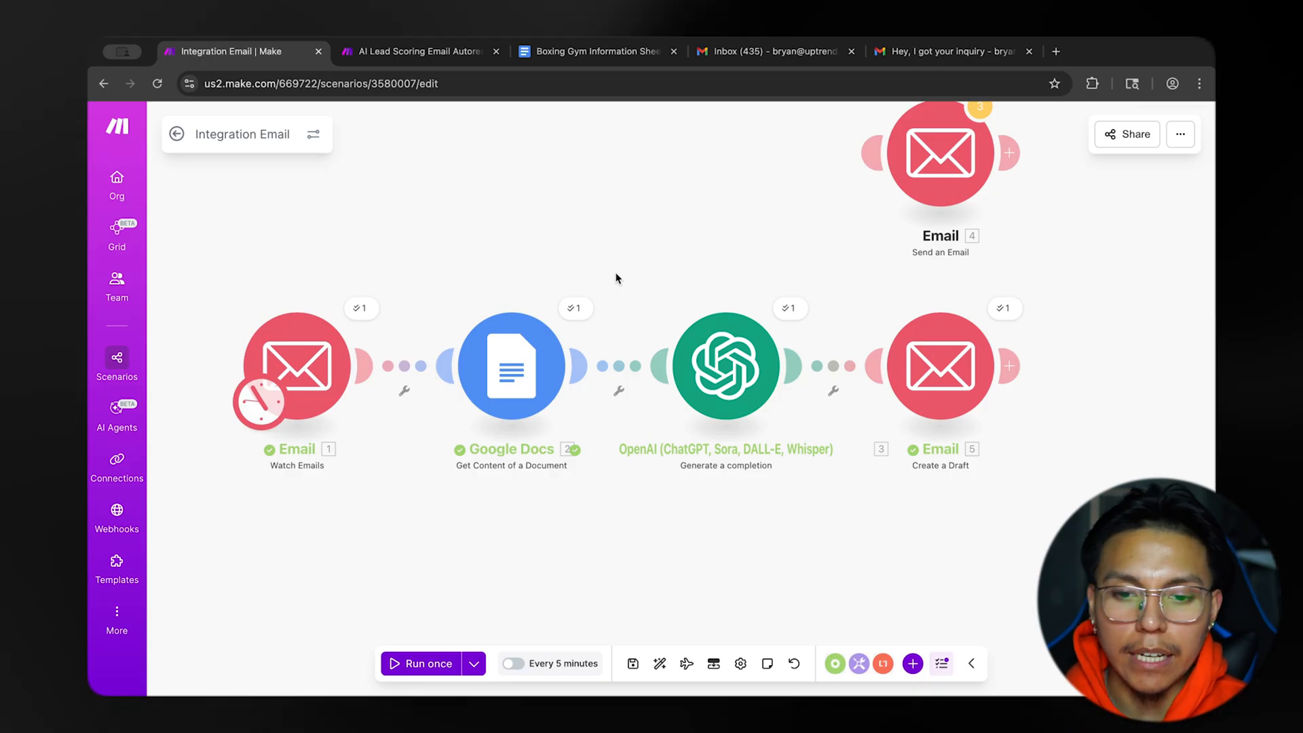
drag(929, 359, 1010, 358)
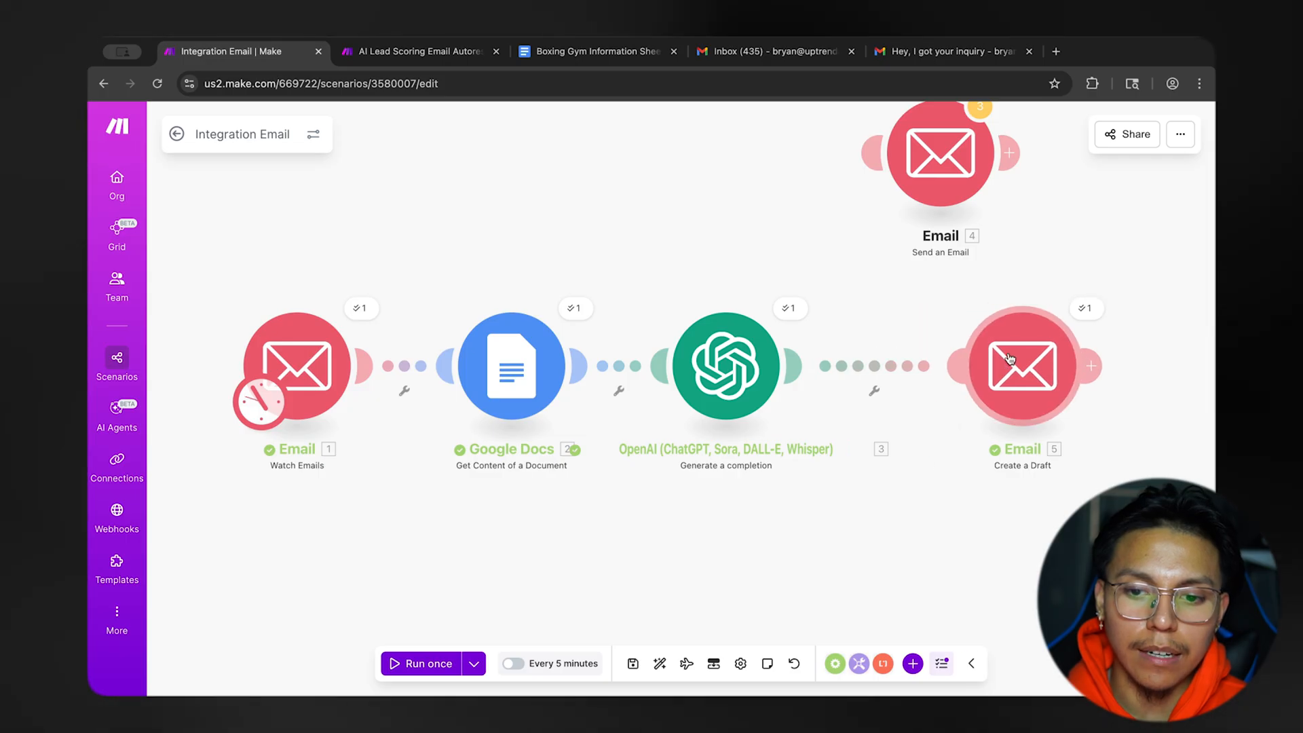
right_click(876, 367)
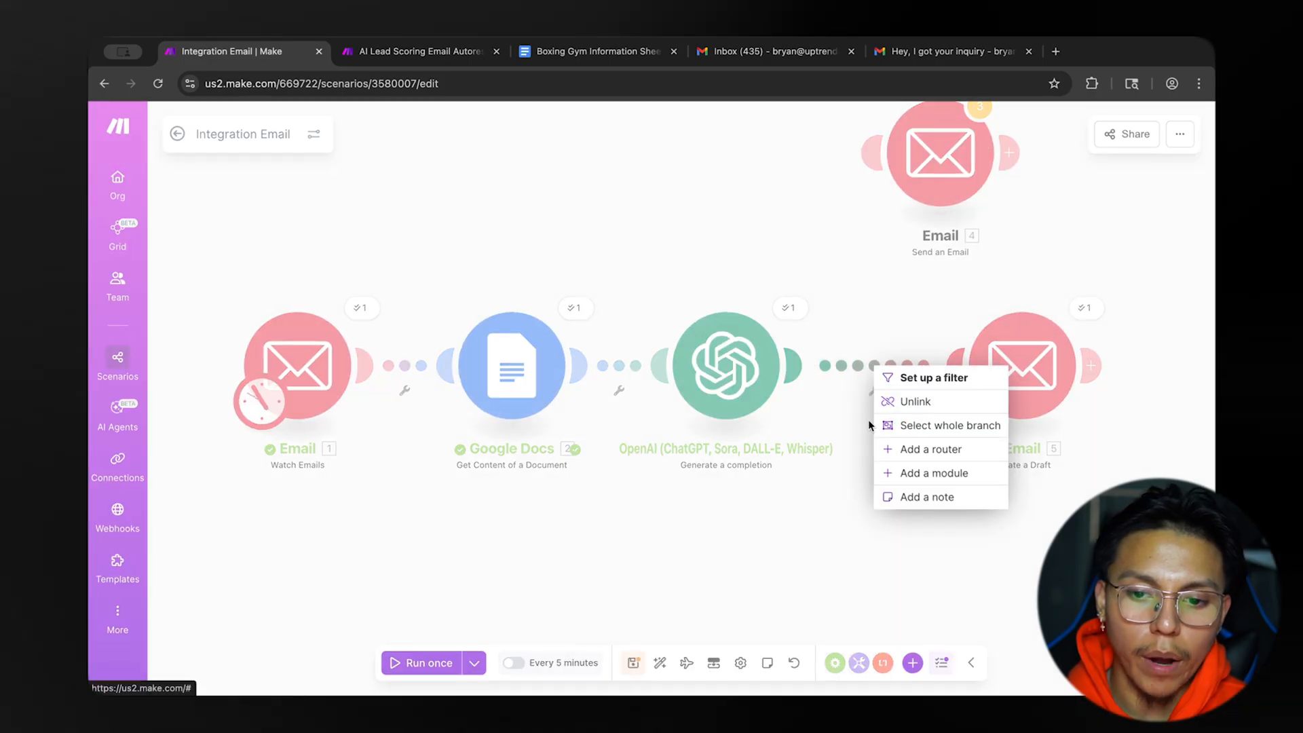
click(892, 403)
click(809, 377)
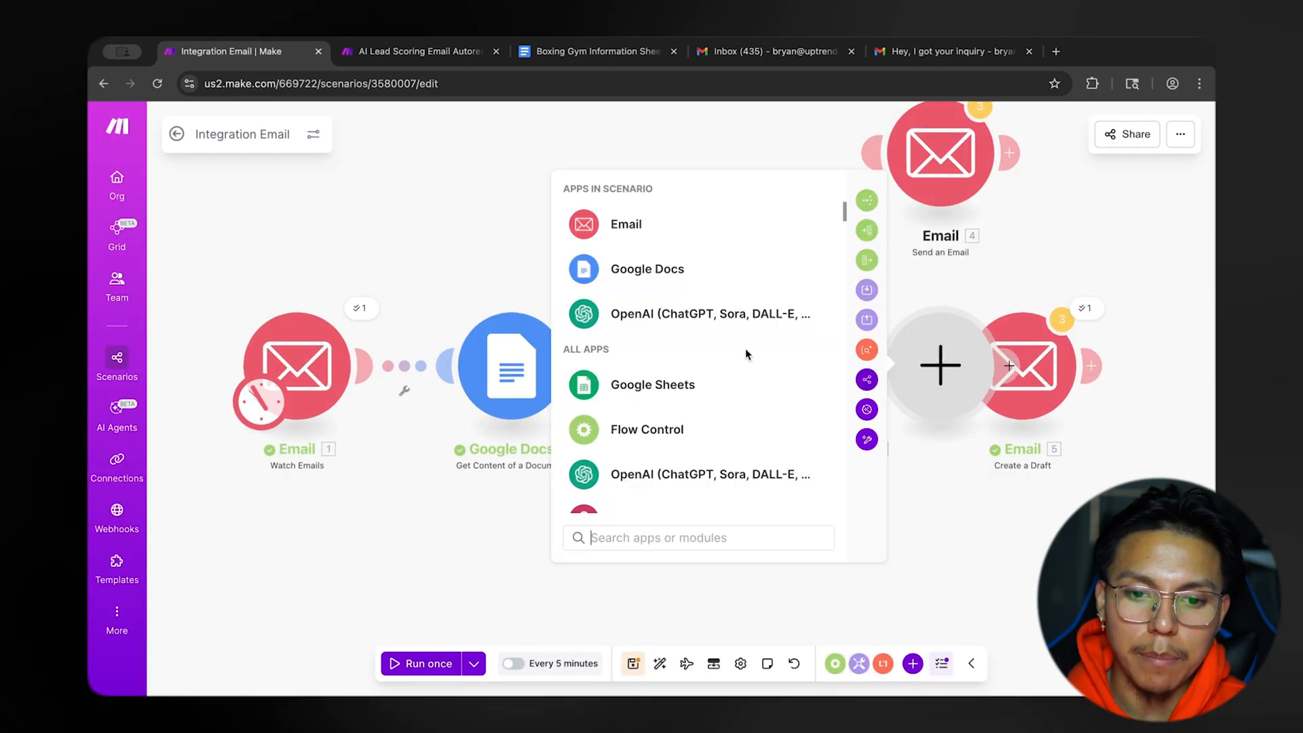
text(sleep)
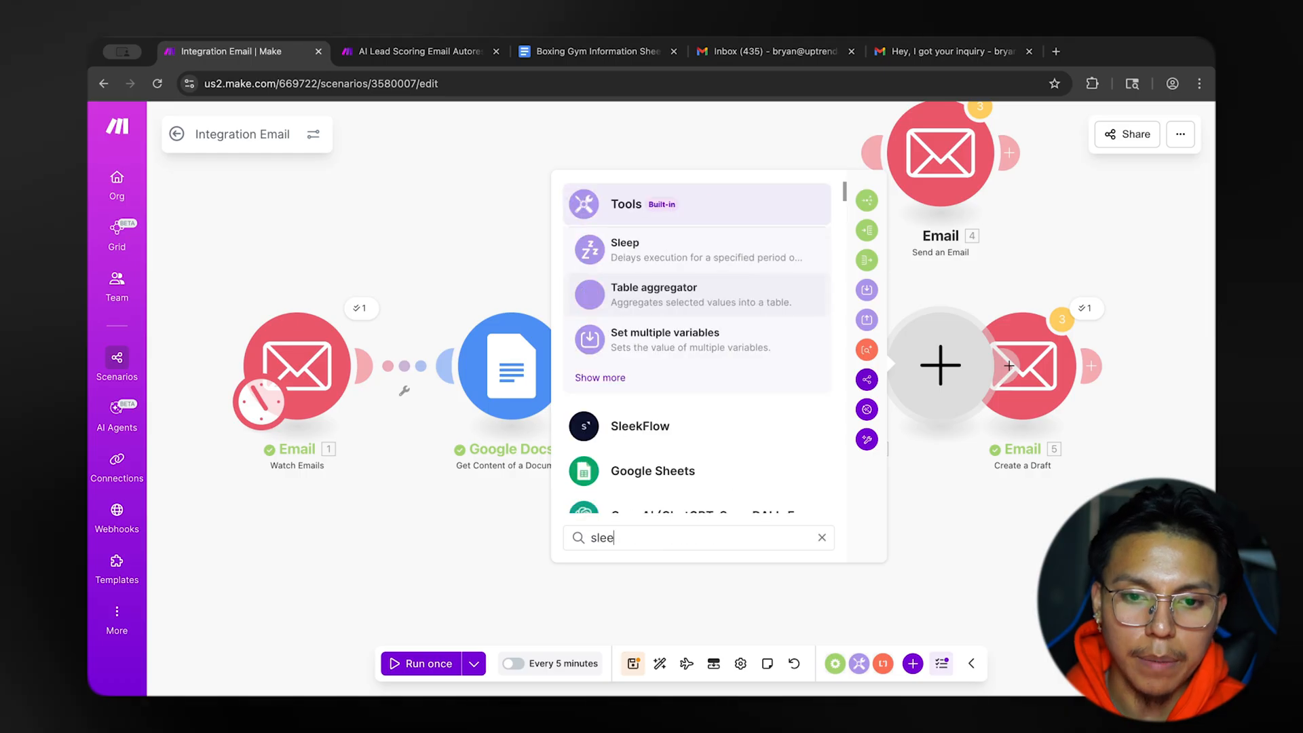
click(669, 248)
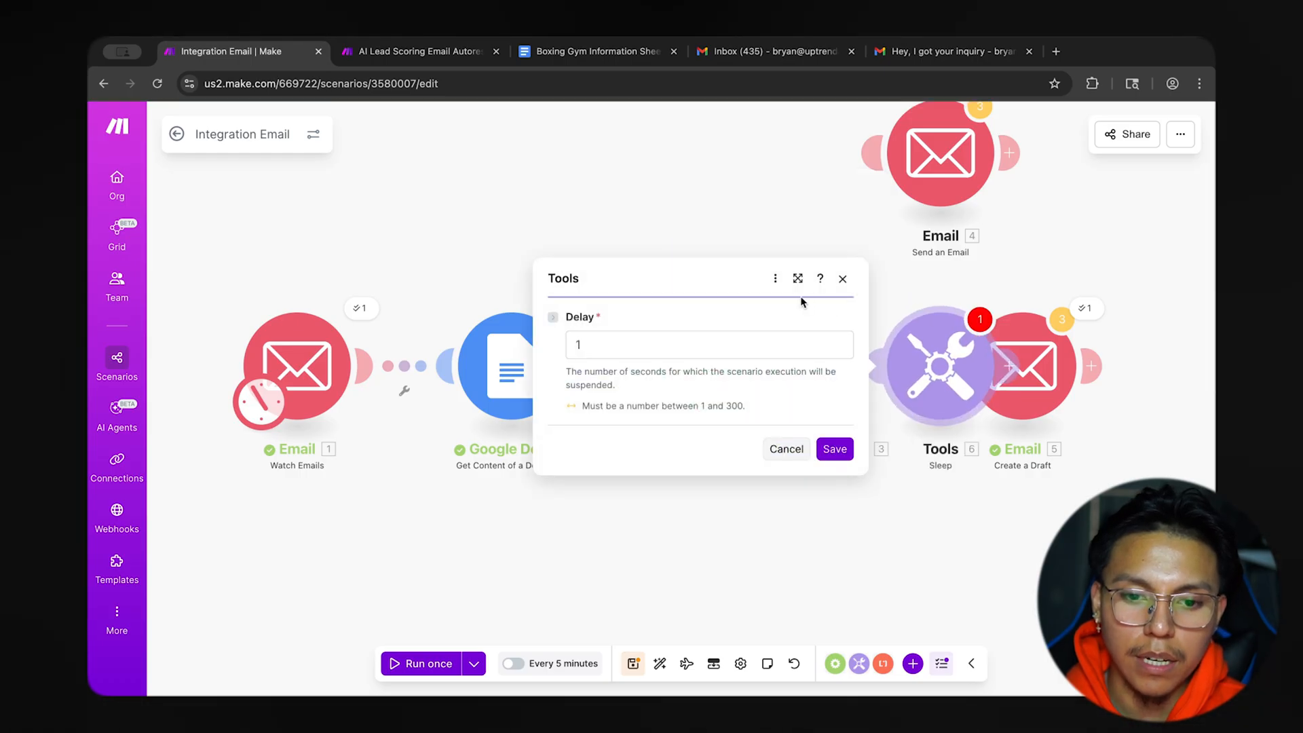
Save the Sleep module with a delay of 80 seconds and link it to Create a Draft.
click(701, 353)
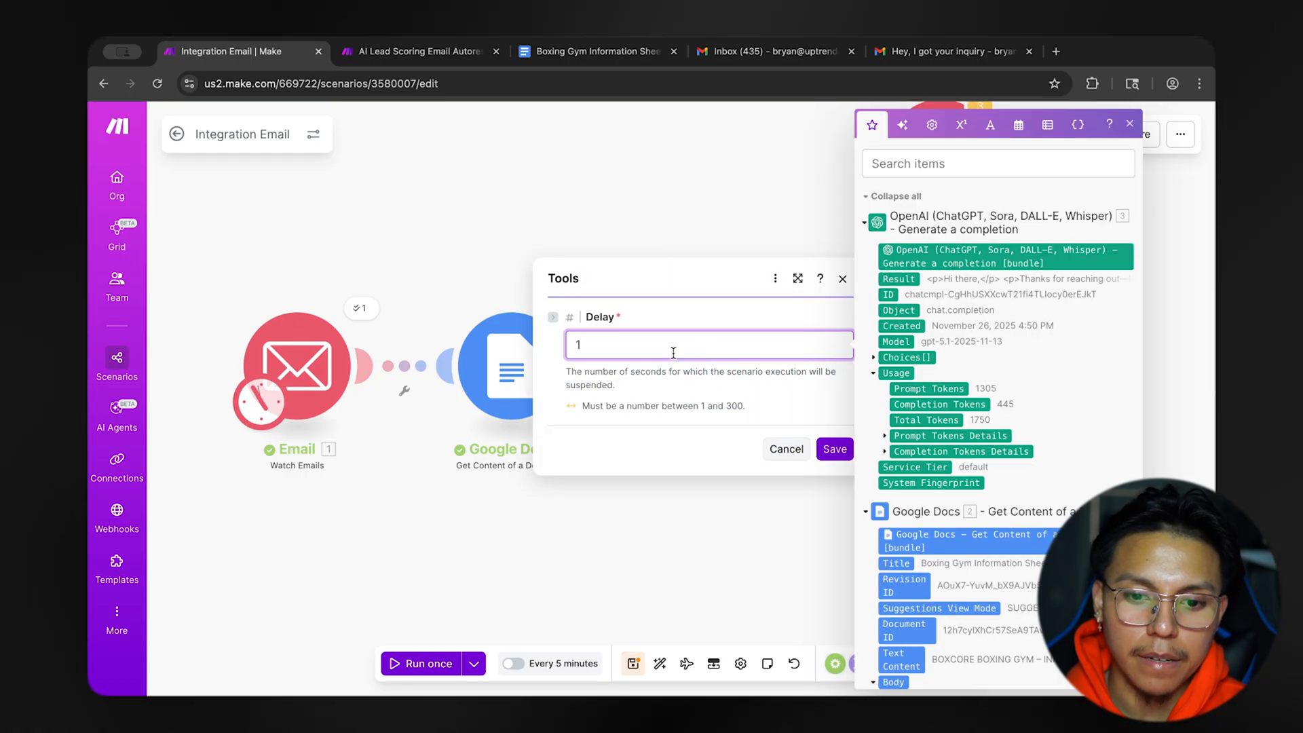
key(BackSpace)
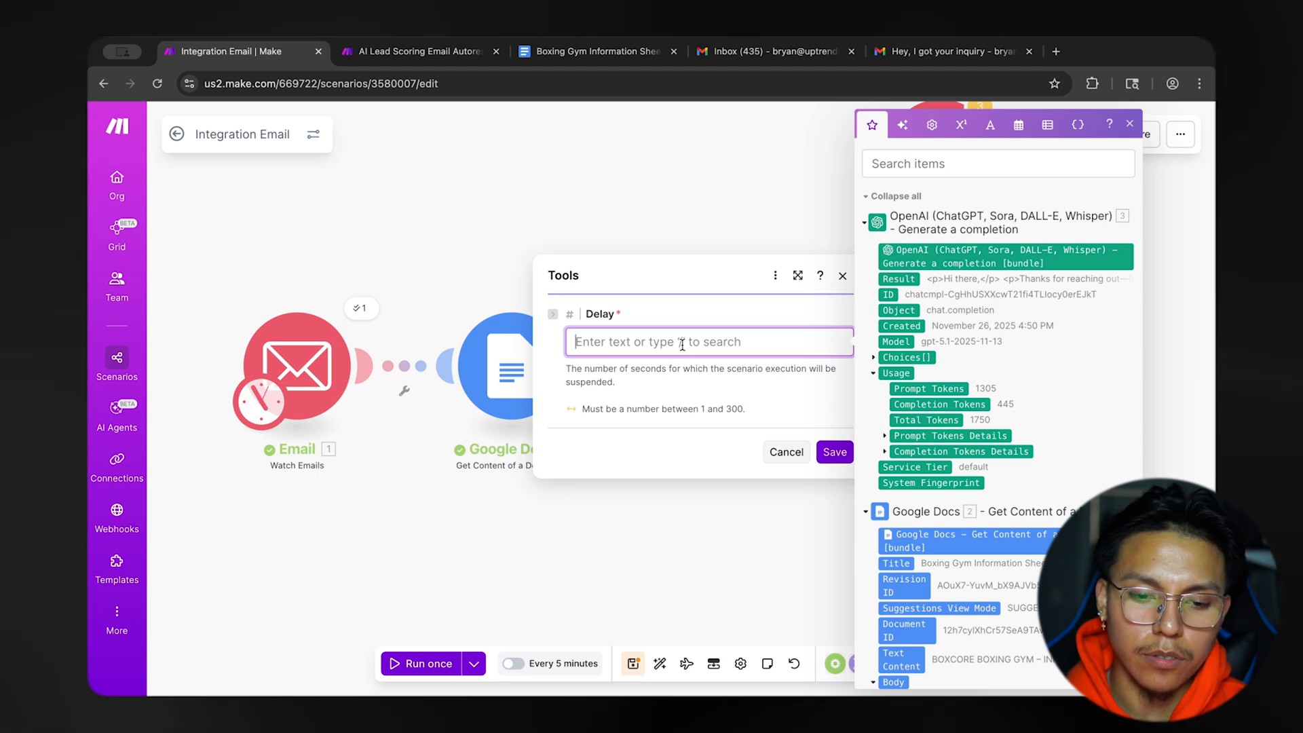
text(75)
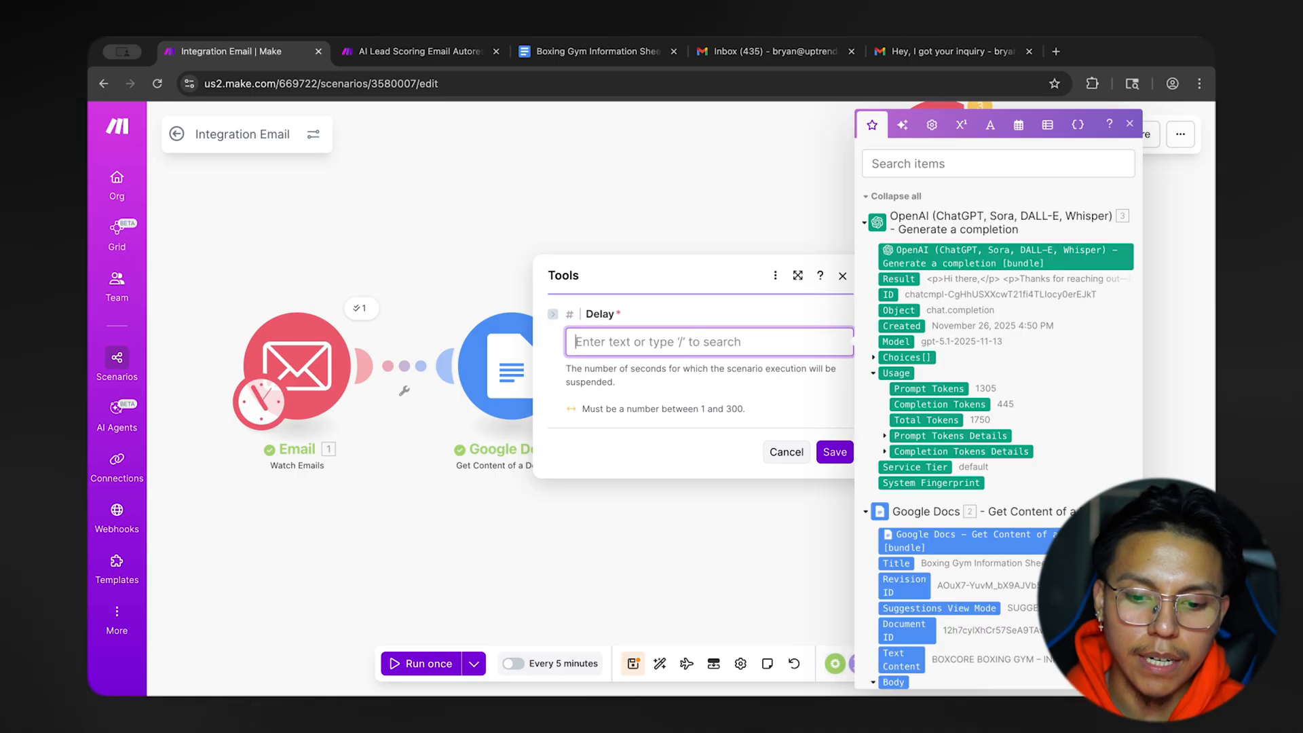
click(692, 392)
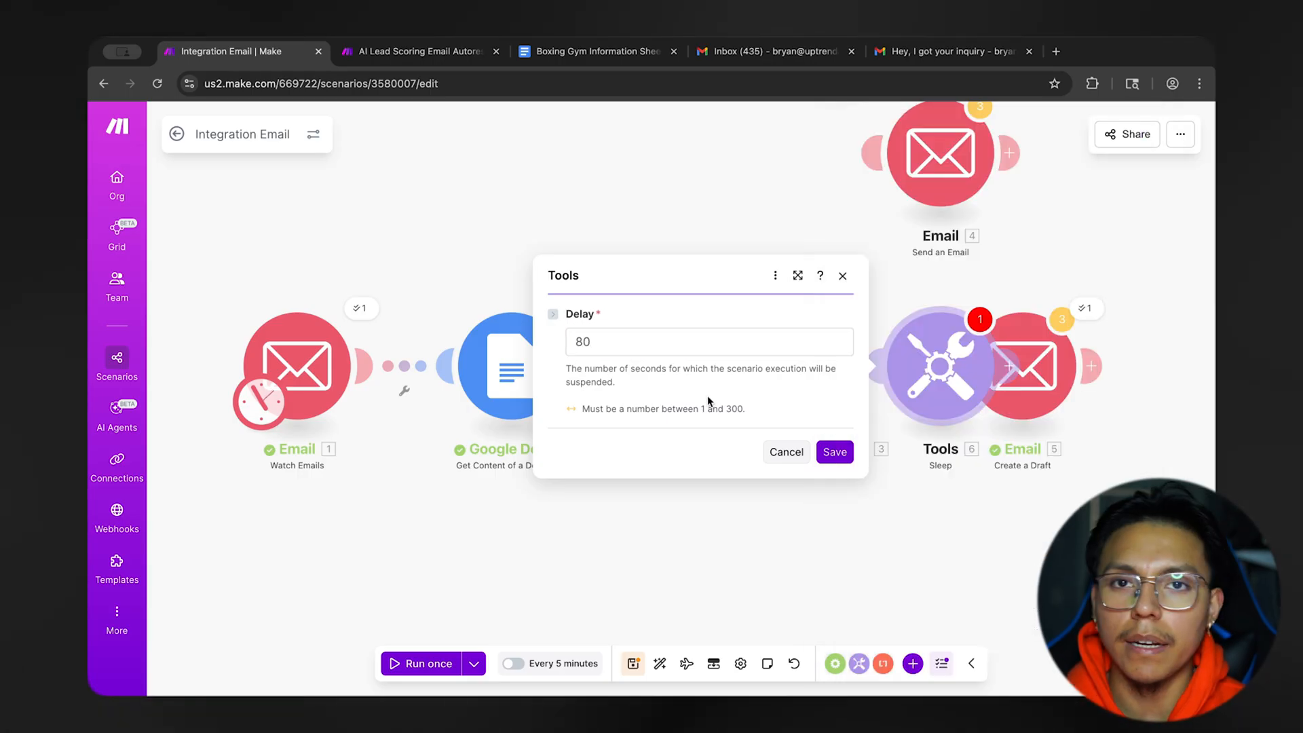
click(782, 452)
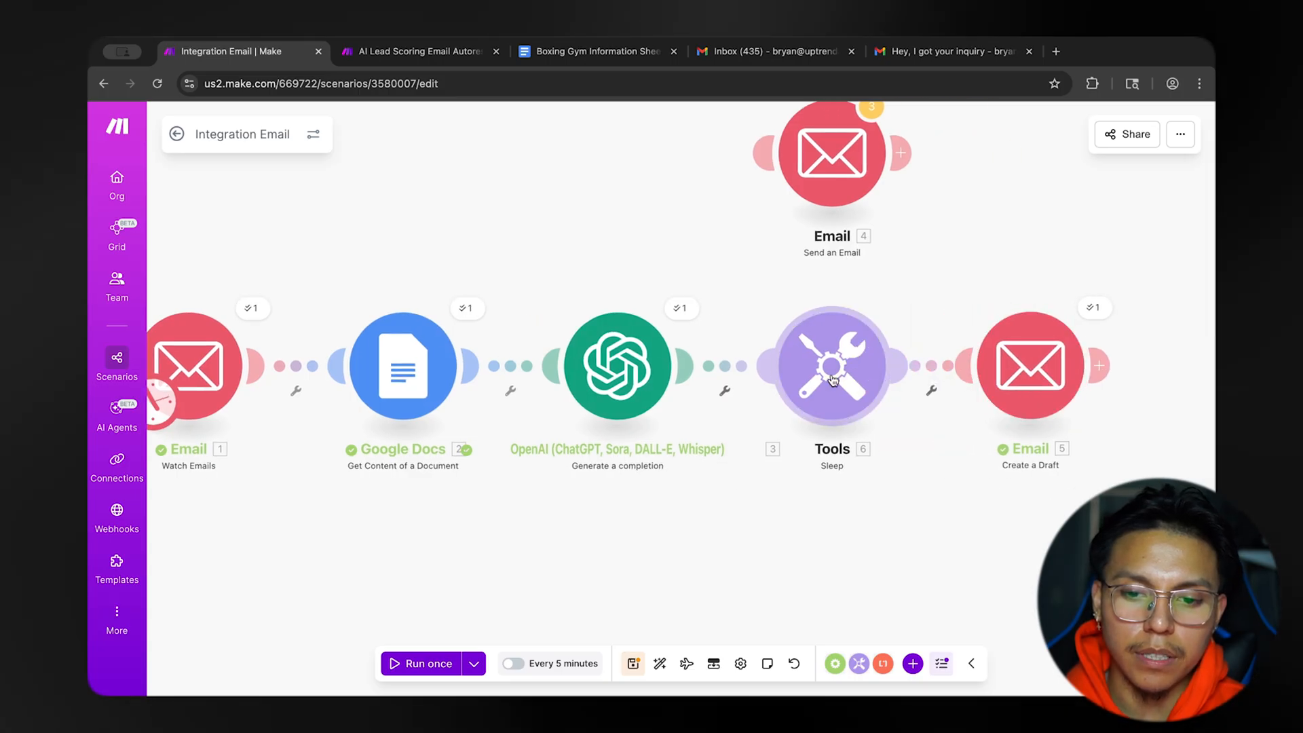
Reopen the Sleep module to check its delay setting and close it without changes.
click(832, 384)
click(962, 343)
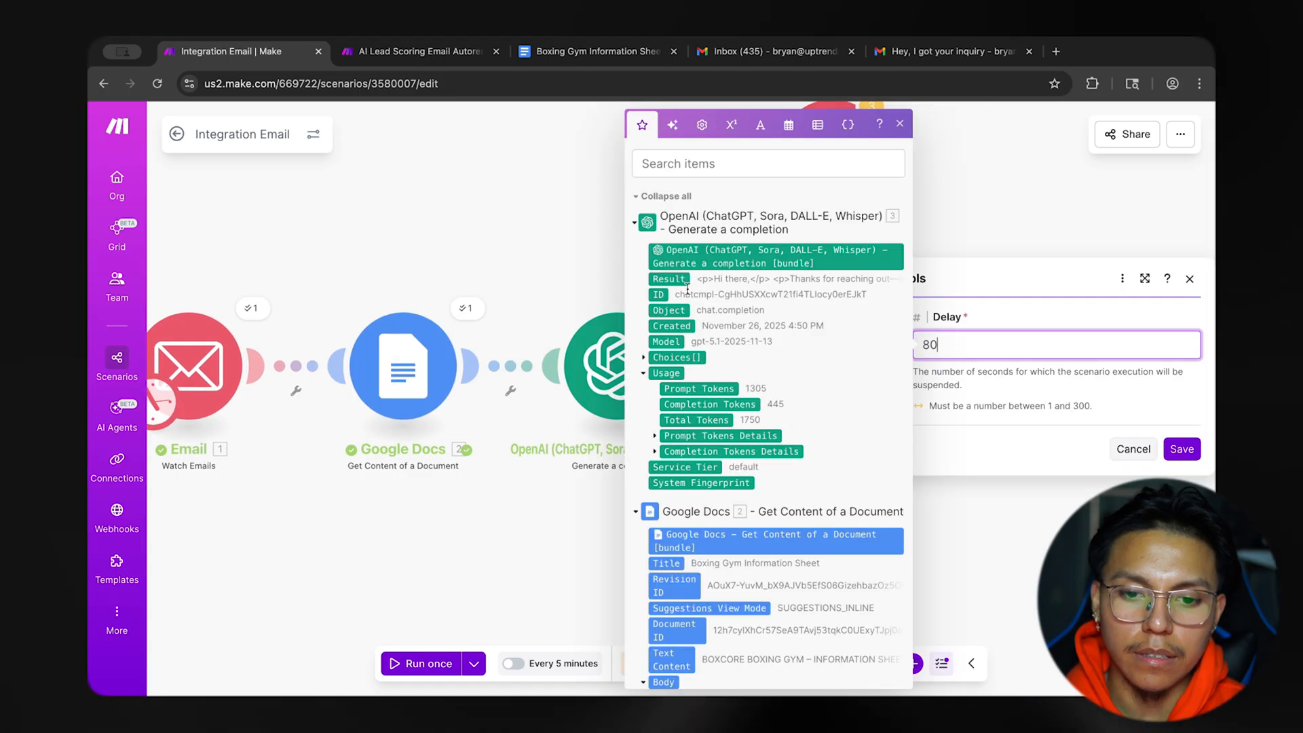
key(Escape)
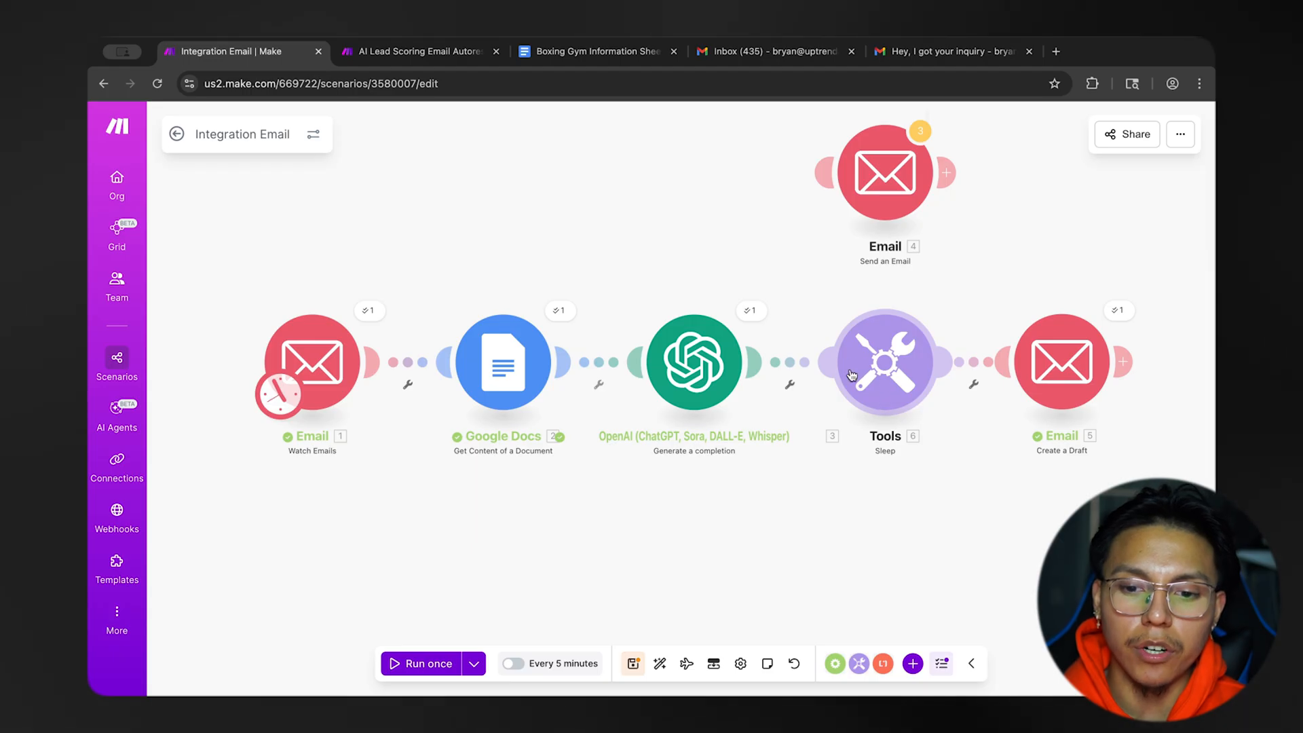
click(876, 373)
click(581, 345)
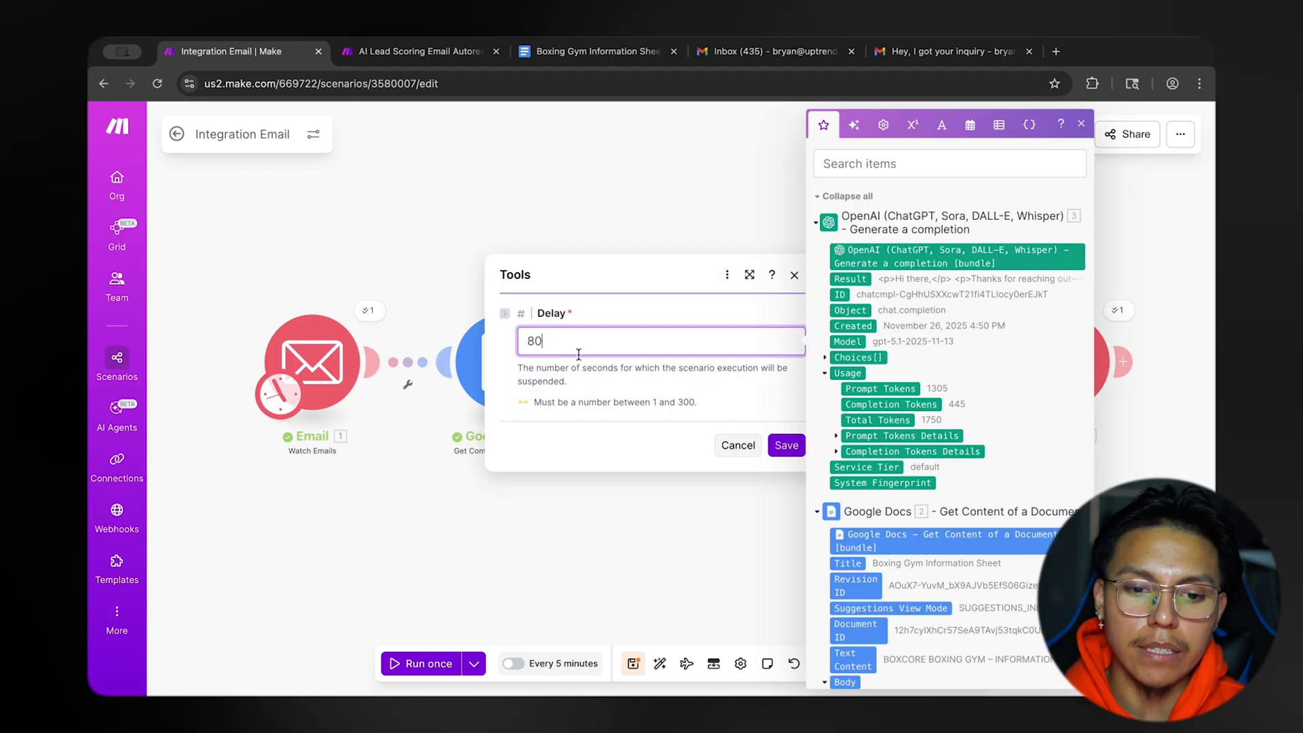
click(398, 229)
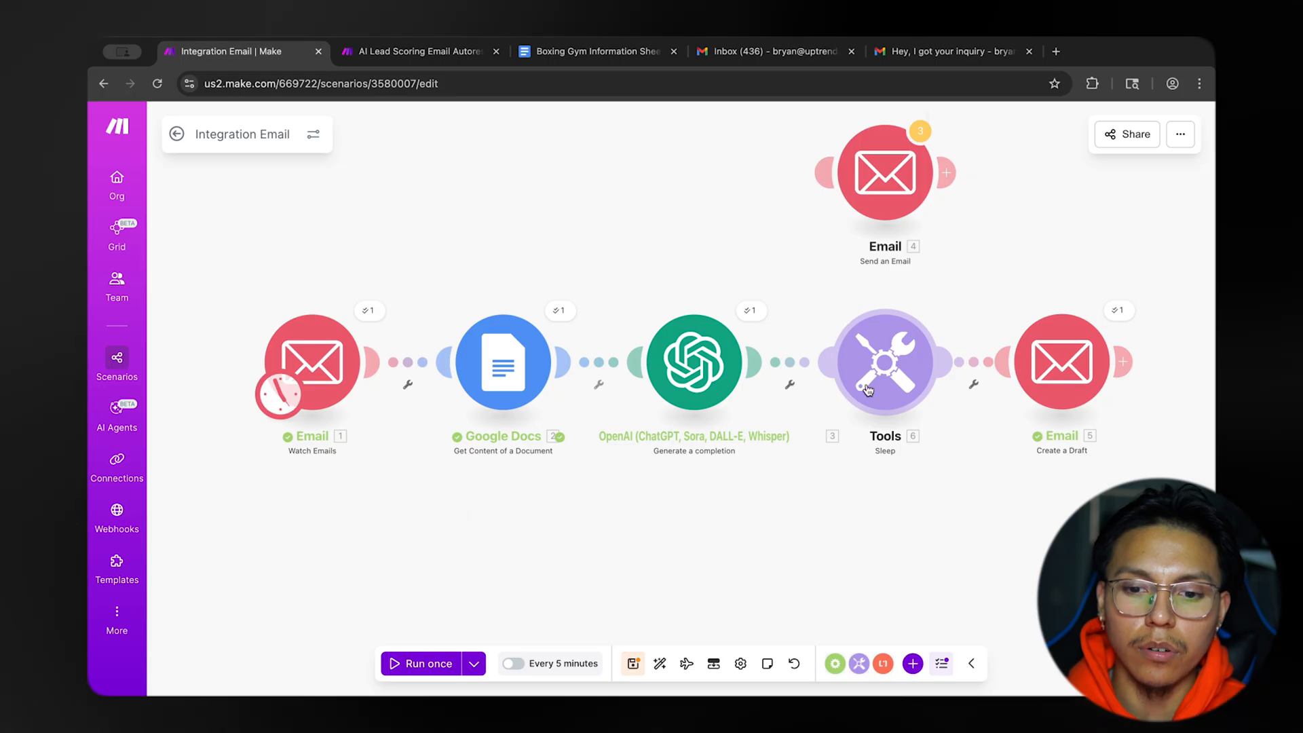
drag(726, 249, 700, 261)
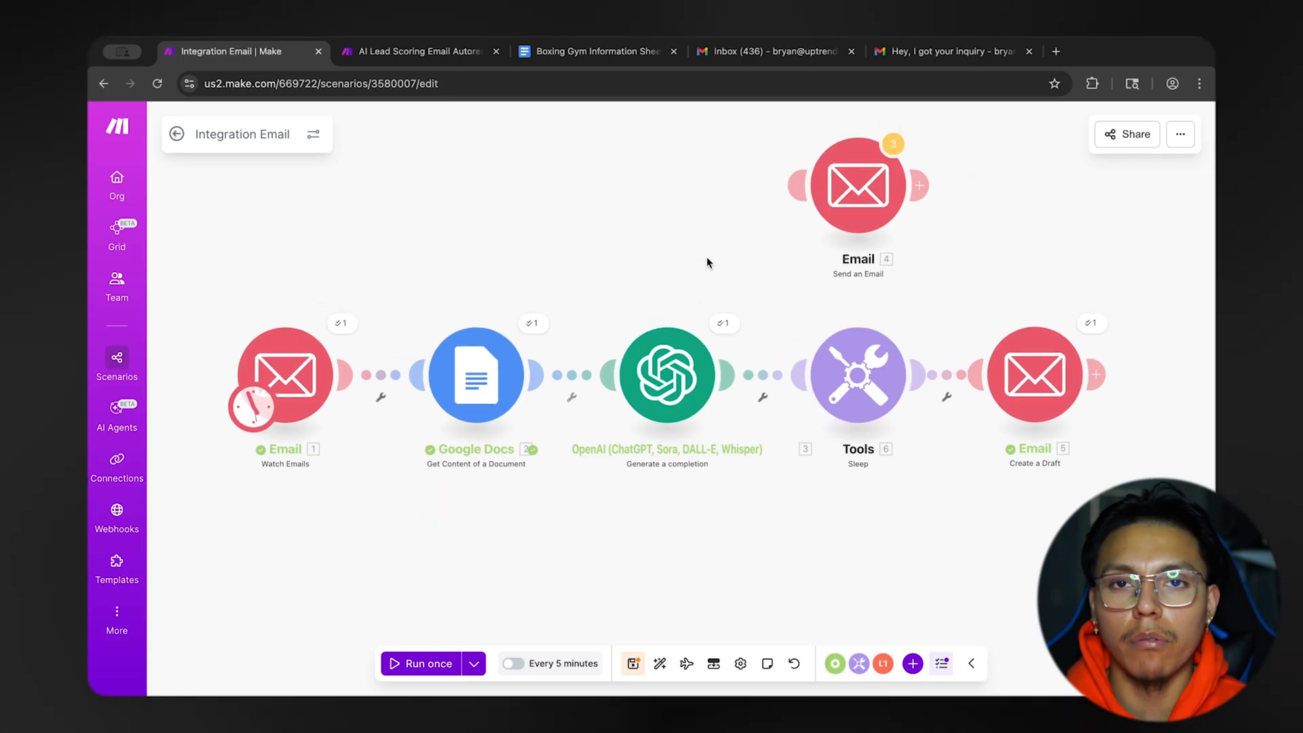
drag(707, 258, 713, 262)
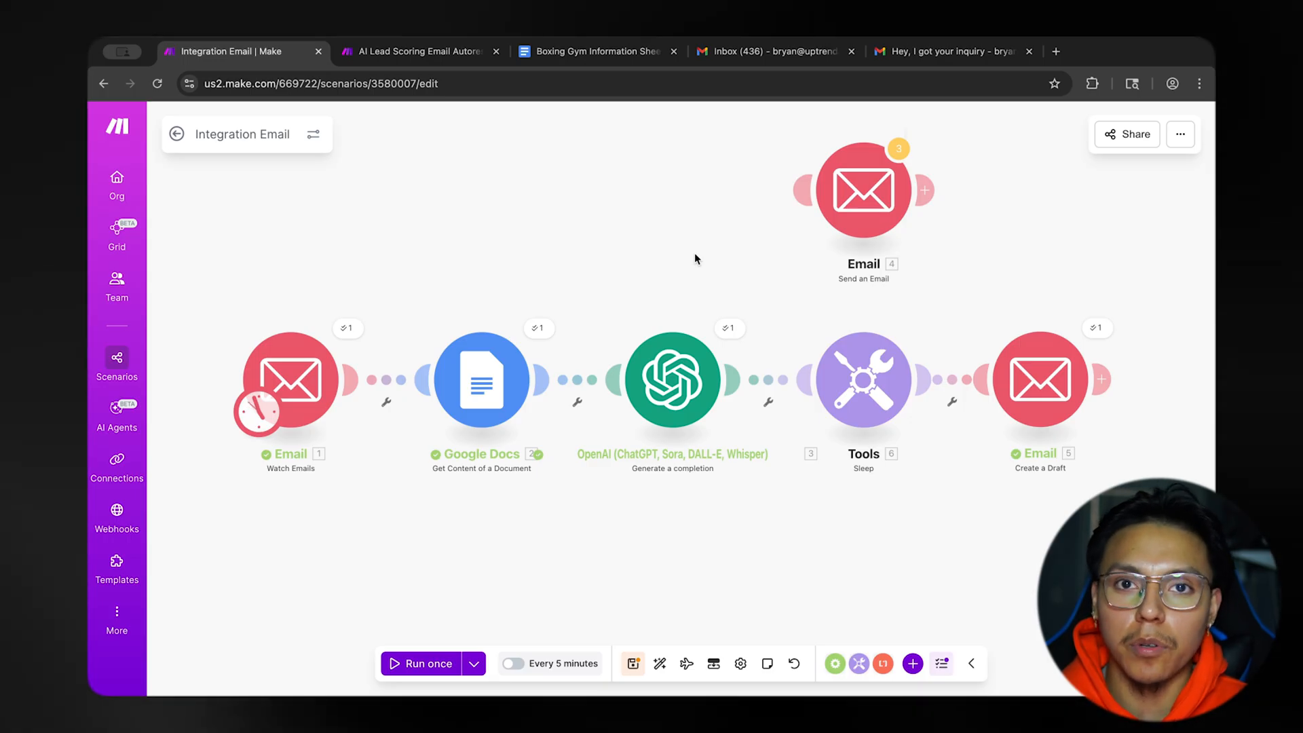
scroll(499, 278, right, 1)
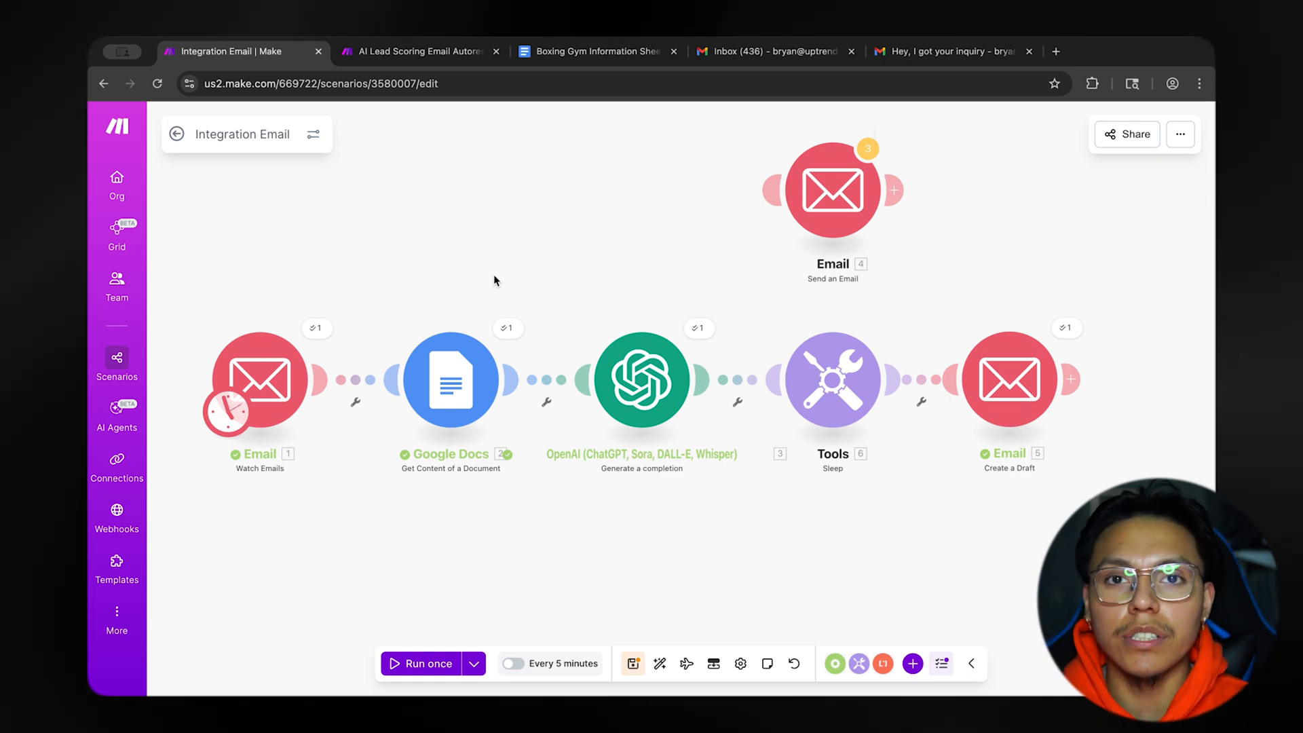
drag(494, 279, 551, 278)
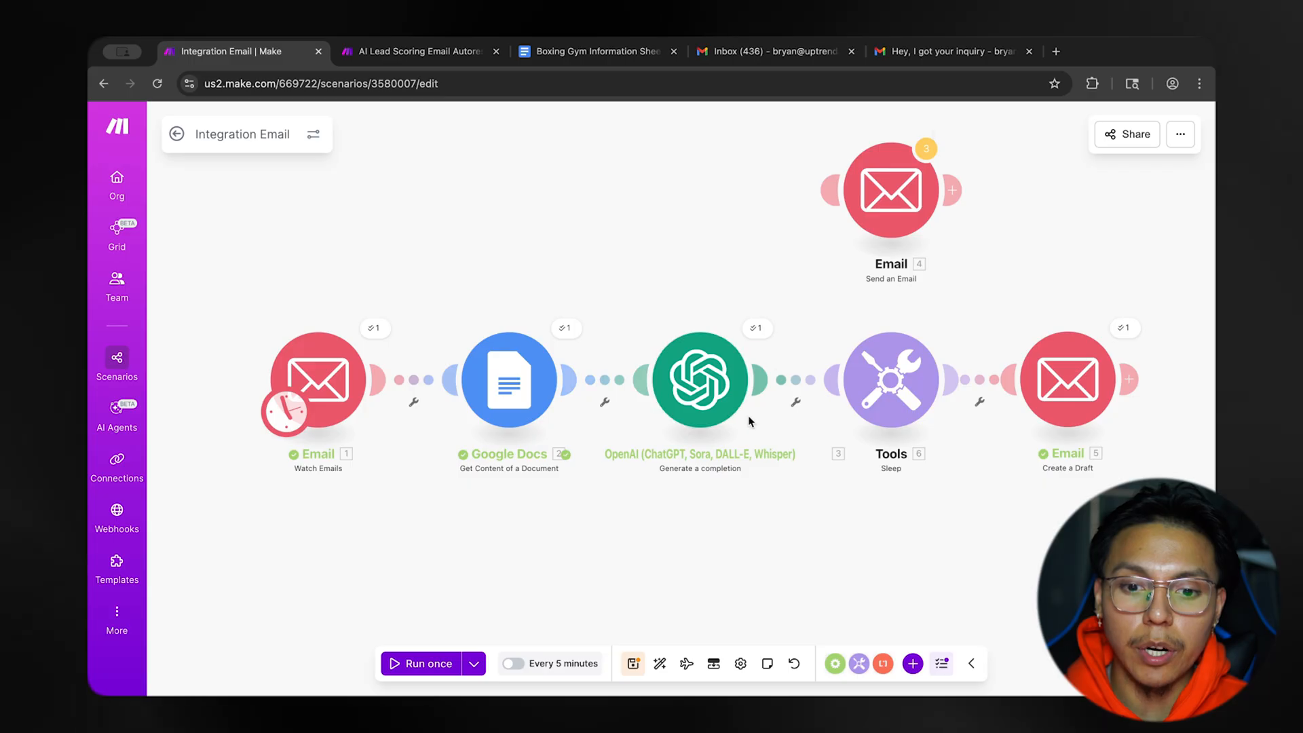
Inspect the input and output details of the OpenAI module's last run and close them.
click(758, 329)
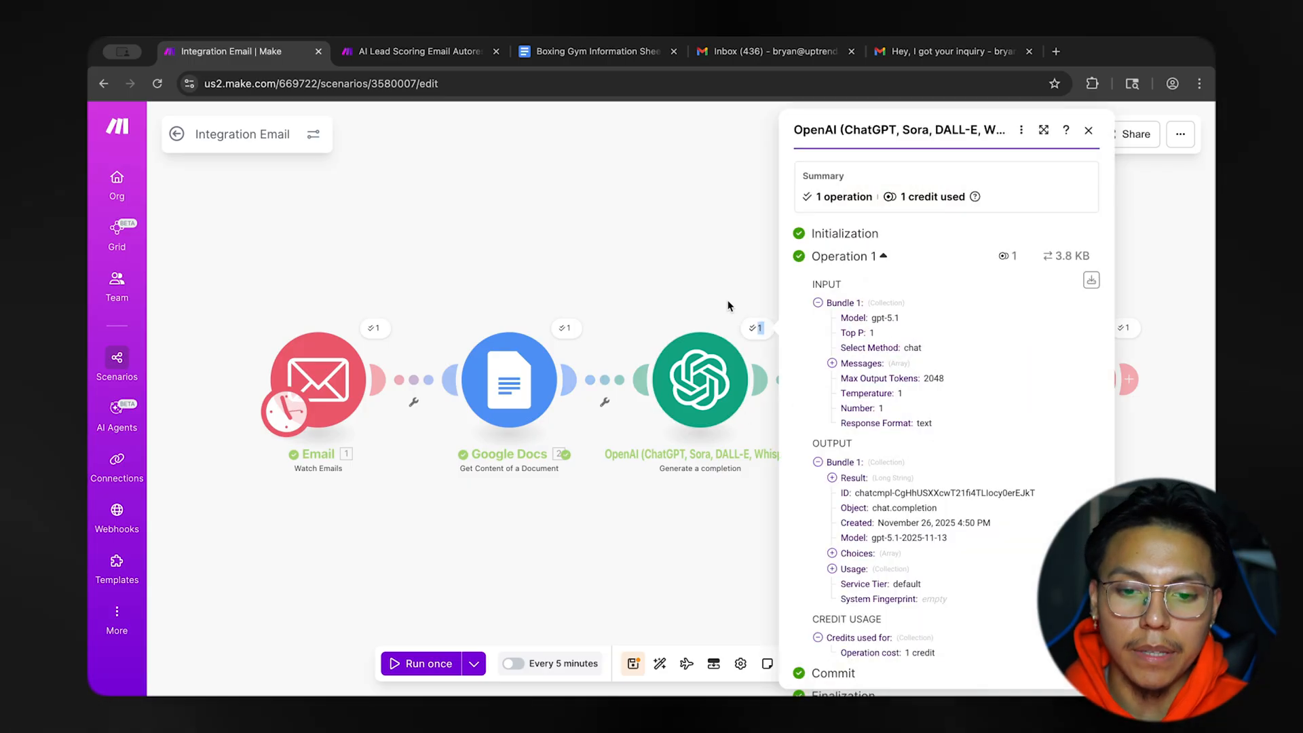
click(758, 328)
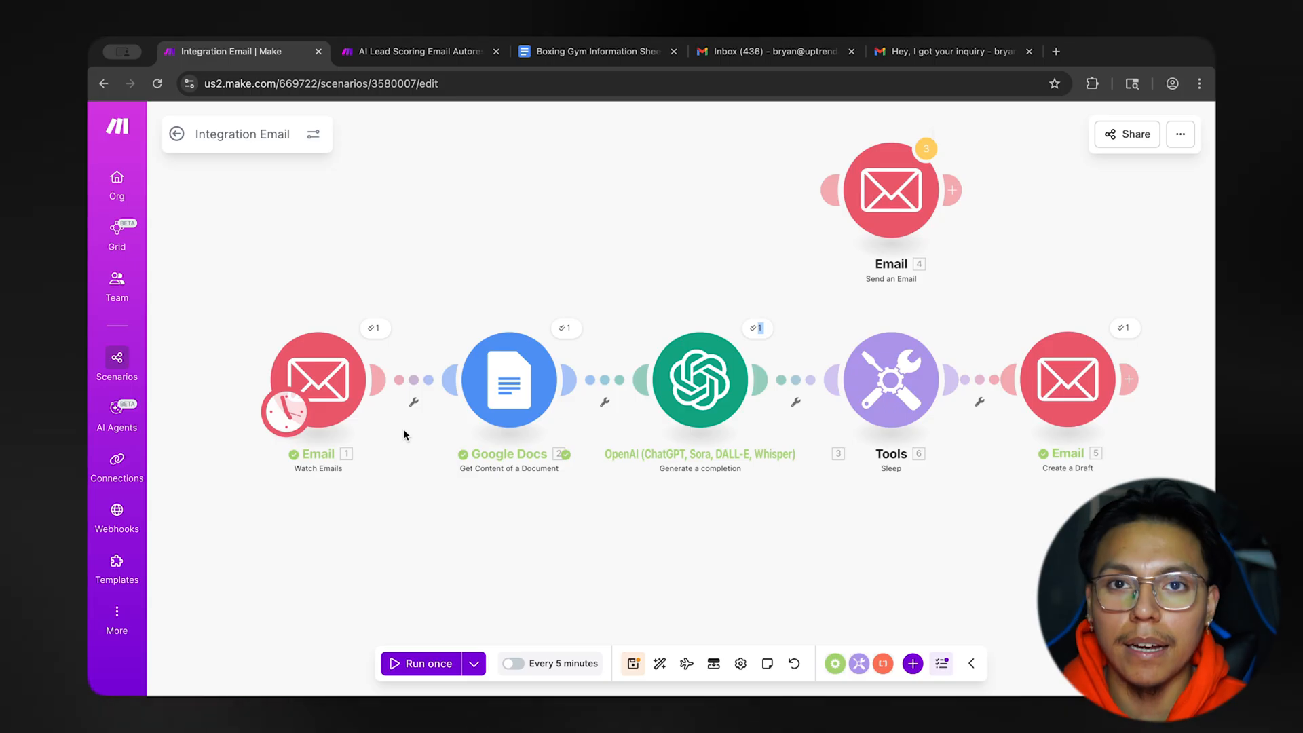
scroll(627, 288, right, 2)
mouse_move(627, 294)
mouse_down()
mouse_move(620, 302)
mouse_move(638, 298)
mouse_up()
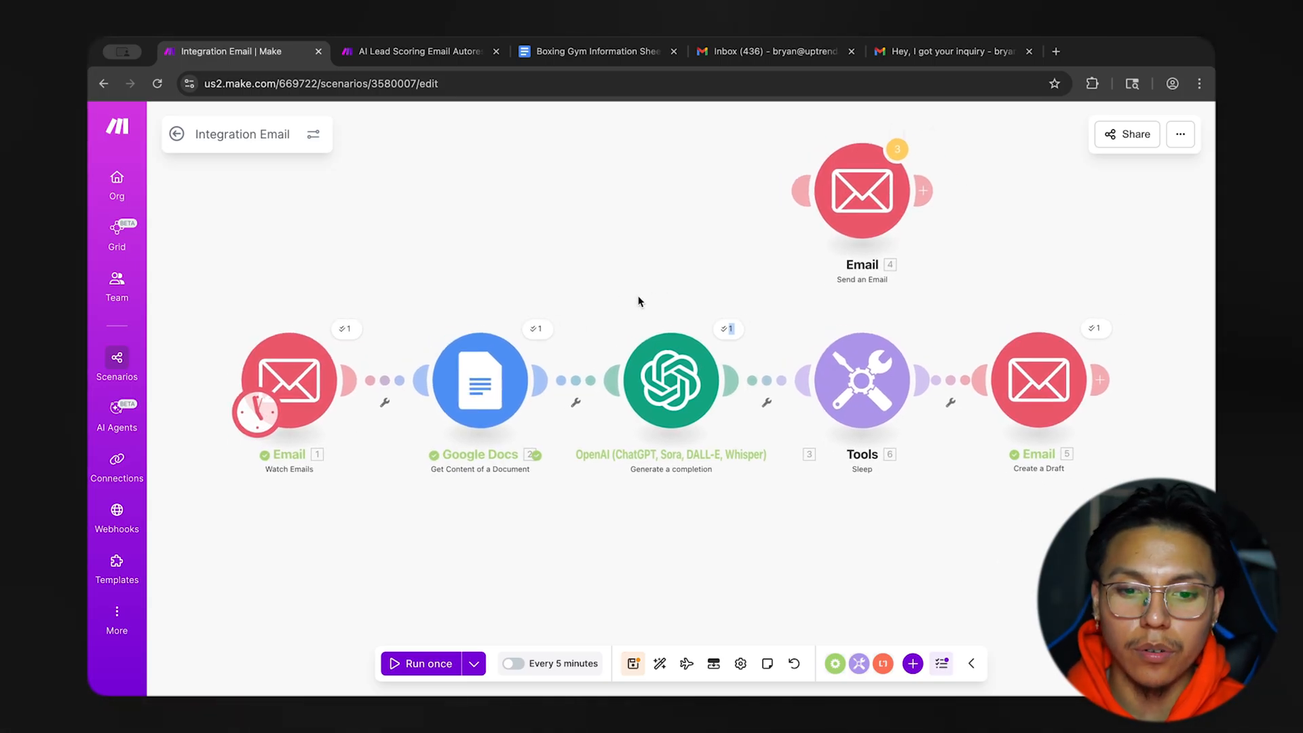